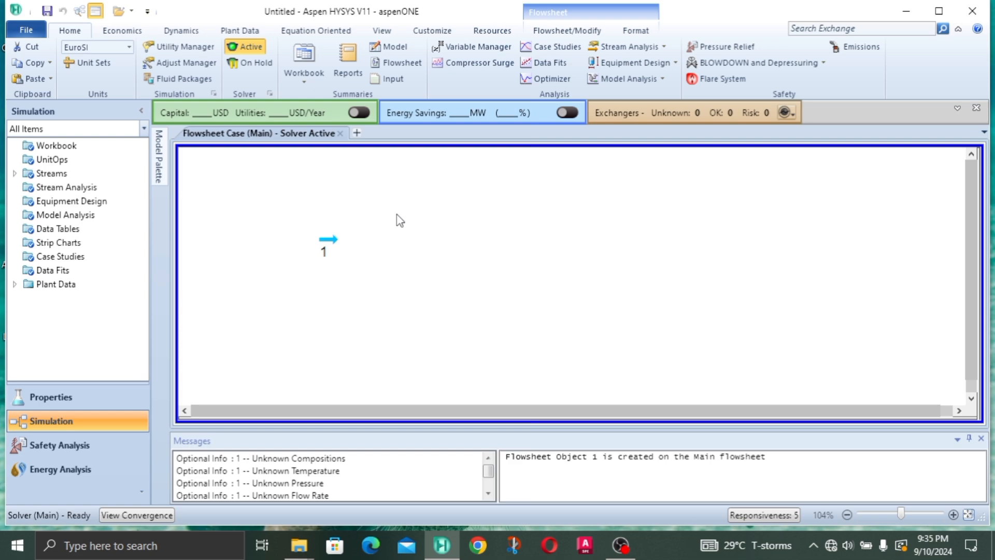
Open the properties of material stream 1 and rename the stream as Propane.
{"action": "double_click", "coordinate": [330, 241]}
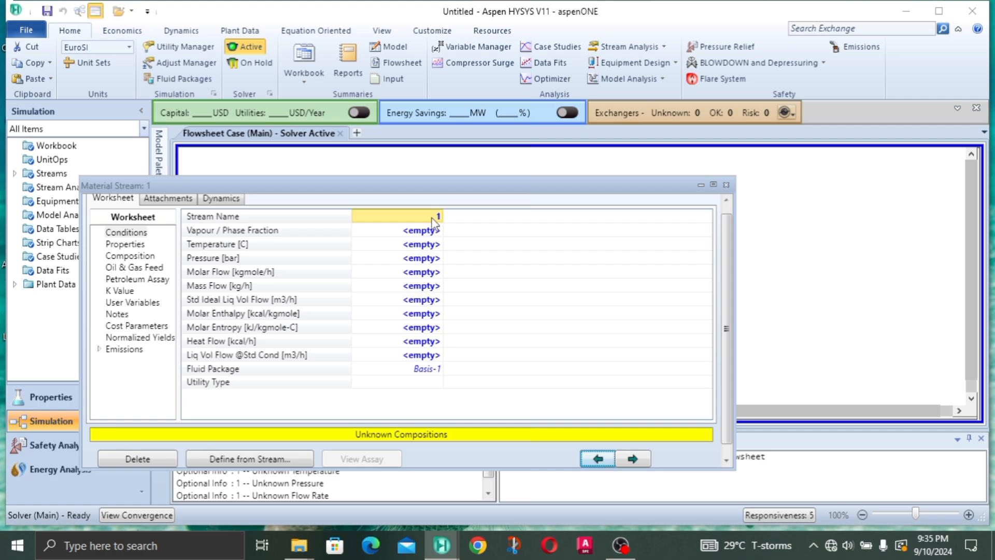
{"action": "left_click", "coordinate": [433, 216]}
{"action": "type", "text": "Propane"}
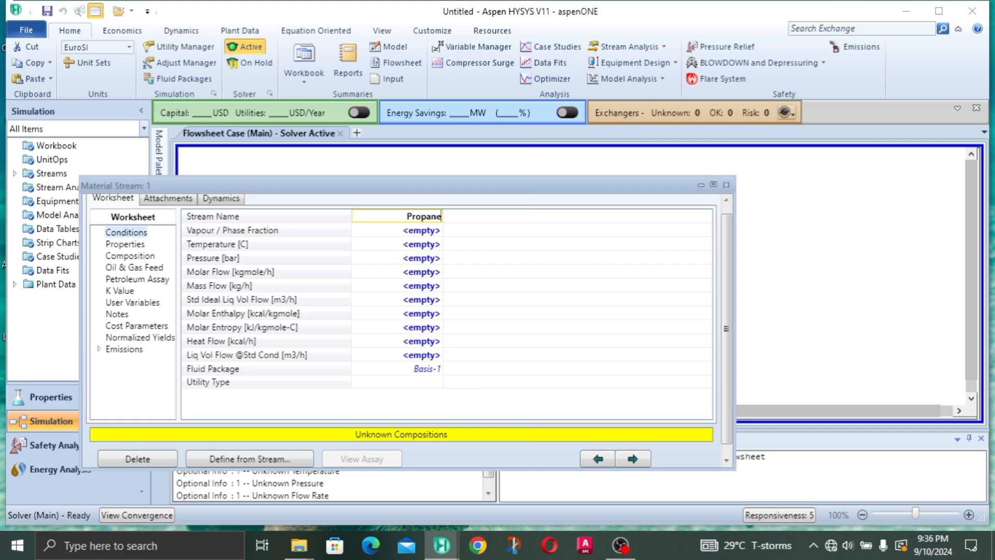
{"action": "left_click", "coordinate": [426, 232]}
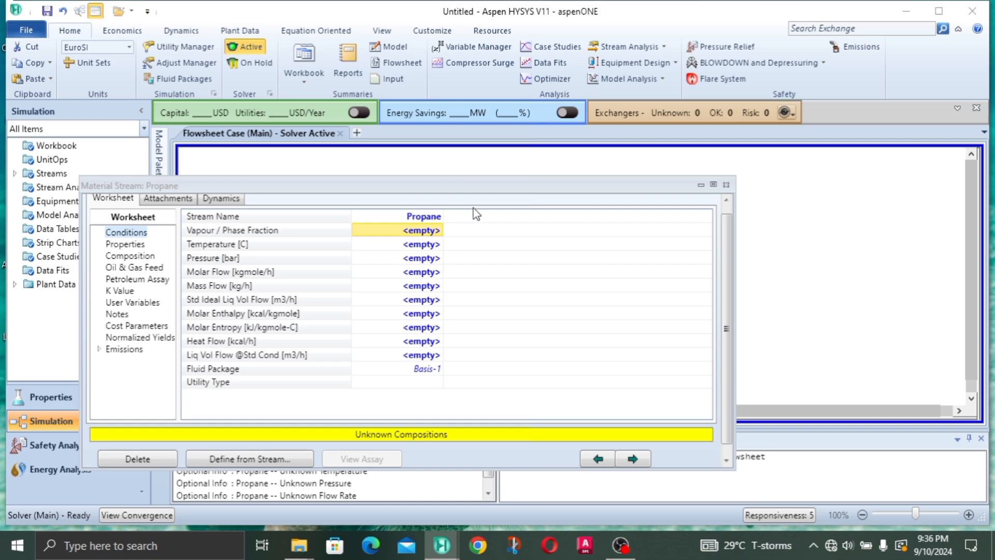
Enter a mole fraction of 1 for propane in the Propane stream's composition.
{"action": "left_click", "coordinate": [136, 257]}
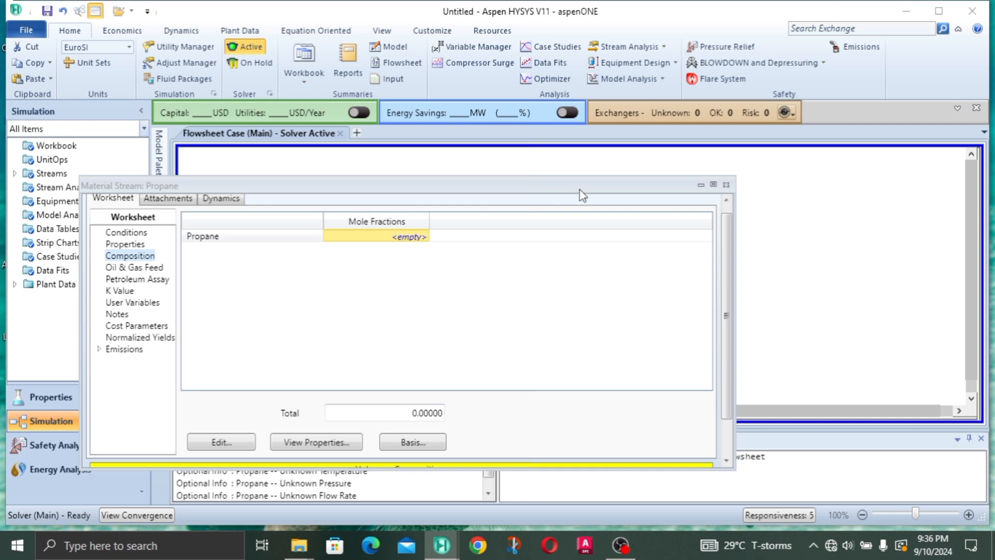
{"action": "left_click_drag", "start_coordinate": [438, 177], "coordinate": [442, 77]}
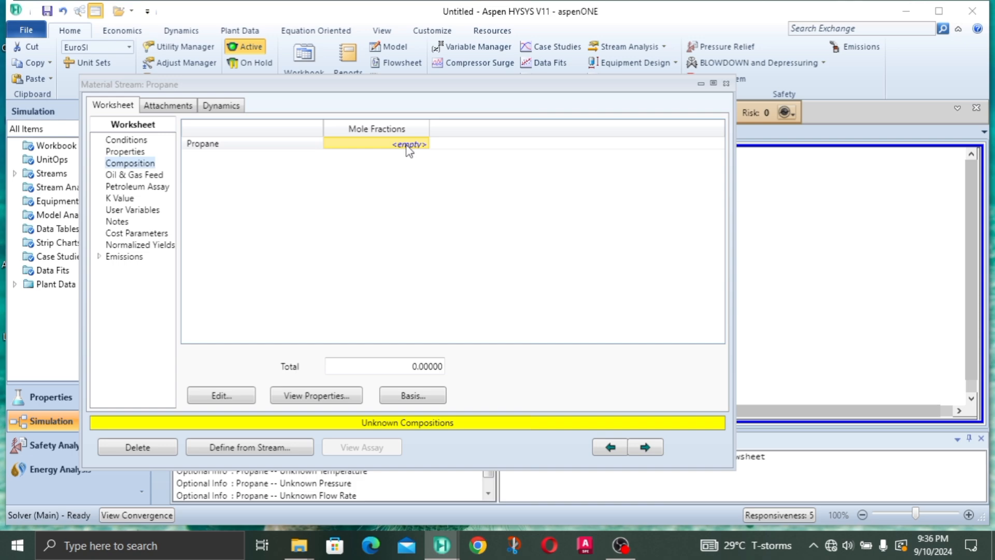
{"action": "type", "text": "1"}
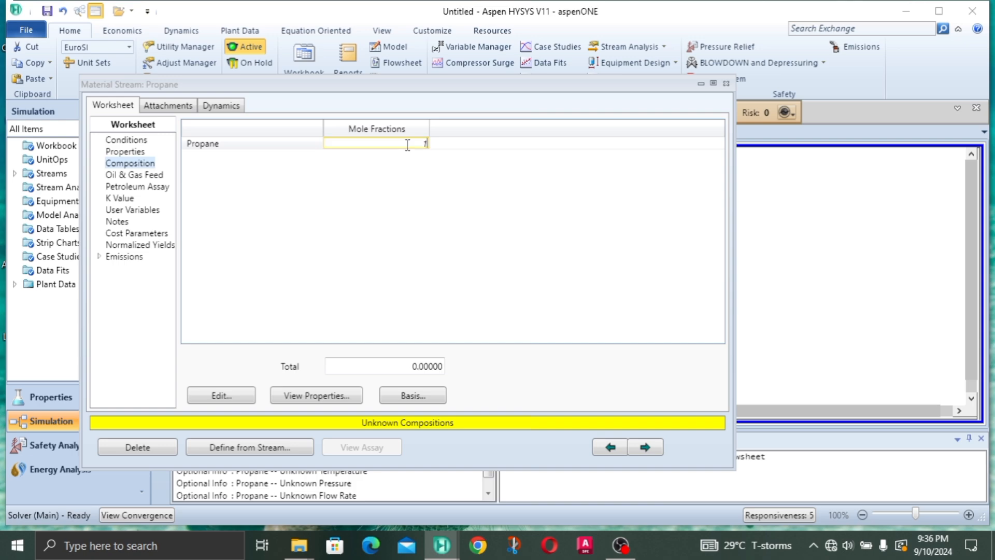
{"action": "key", "text": "Return"}
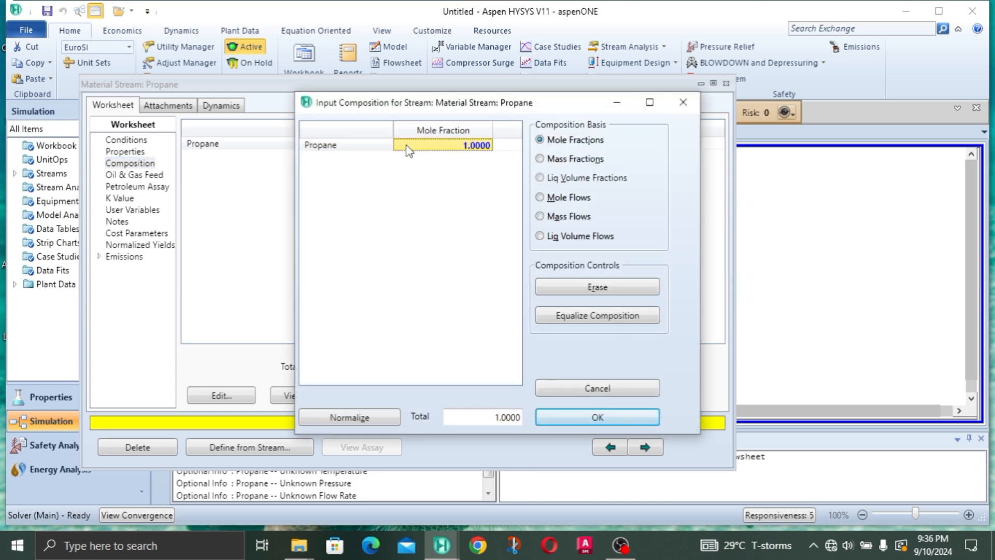
Change the stream's composition basis to Mass Fractions and try to enter 1 for propane.
{"action": "left_click", "coordinate": [553, 160]}
{"action": "left_click", "coordinate": [478, 153]}
{"action": "type", "text": "1"}
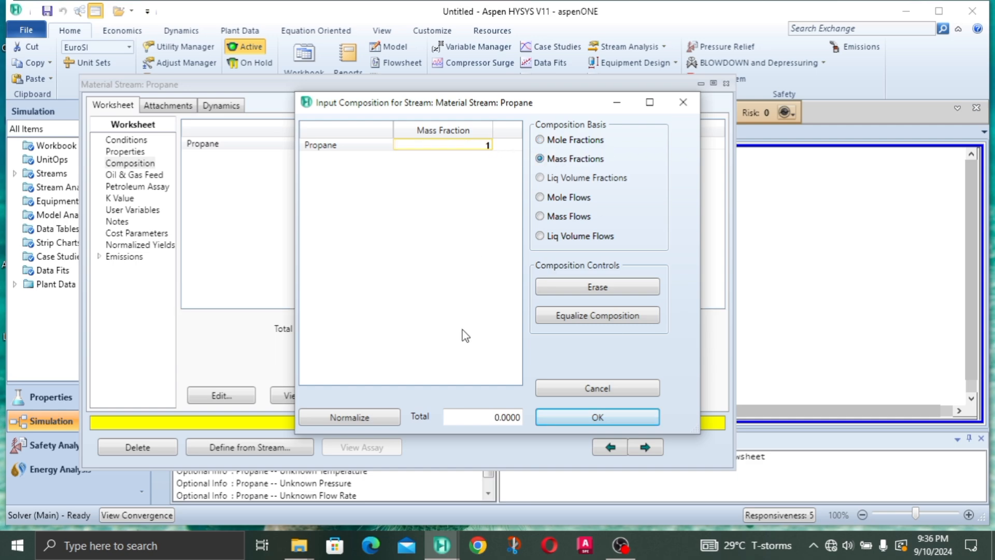
{"action": "left_click", "coordinate": [583, 418]}
{"action": "left_click", "coordinate": [577, 423]}
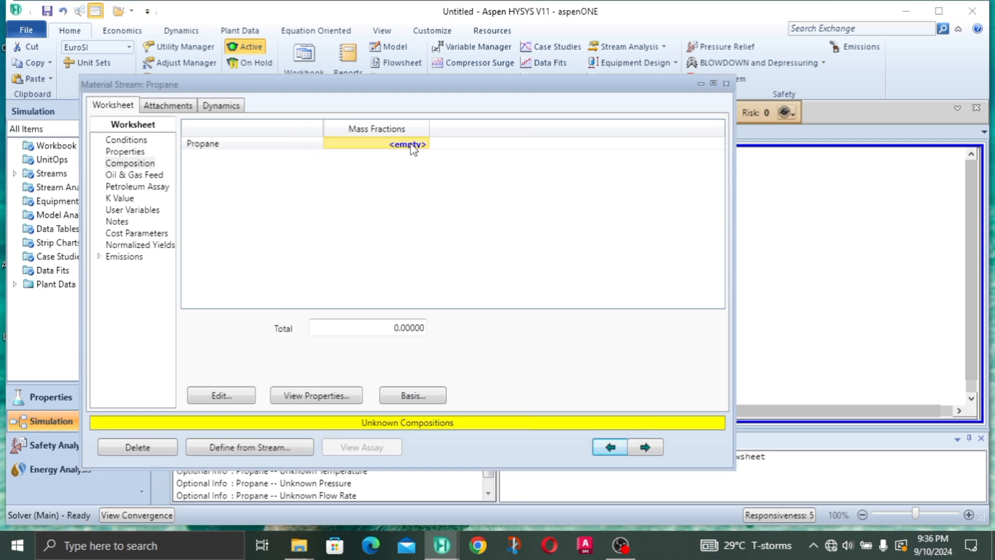
Set propane's mass fraction to 1 and accept the stream composition.
{"action": "type", "text": "1"}
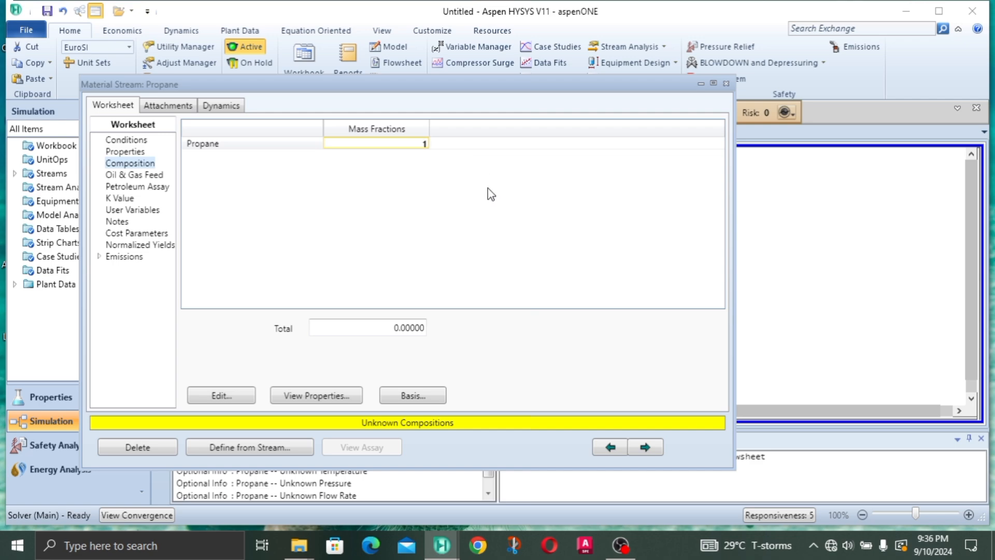
{"action": "key", "text": "Return"}
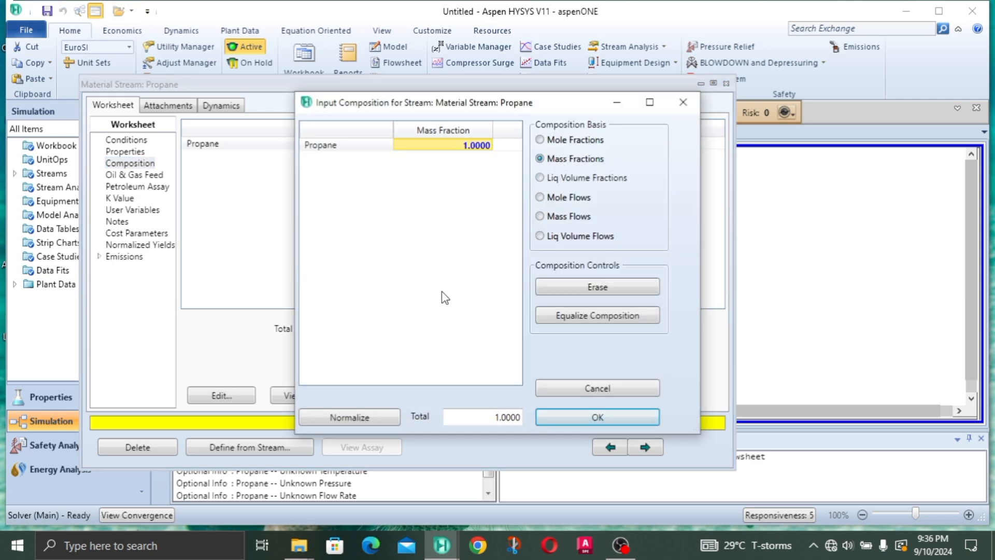
{"action": "left_click", "coordinate": [570, 418]}
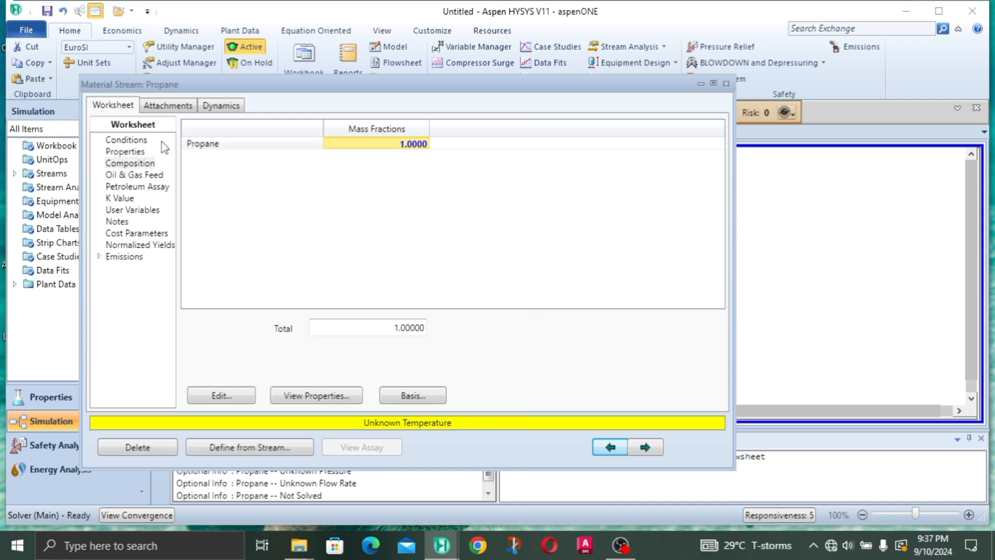
Set the Propane stream's conditions to a temperature of 25 C and a pressure of 30 bar.
{"action": "left_click", "coordinate": [126, 140]}
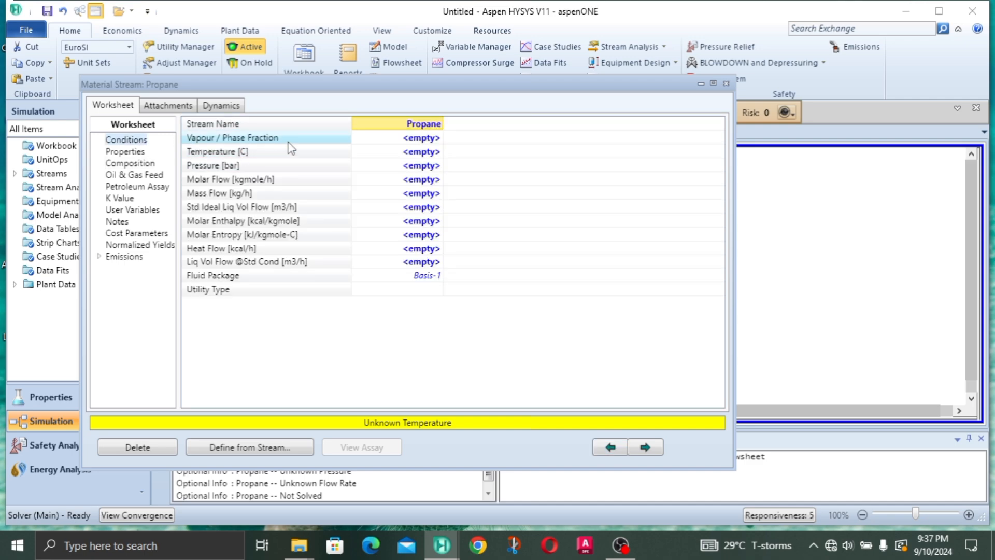
{"action": "left_click", "coordinate": [422, 152]}
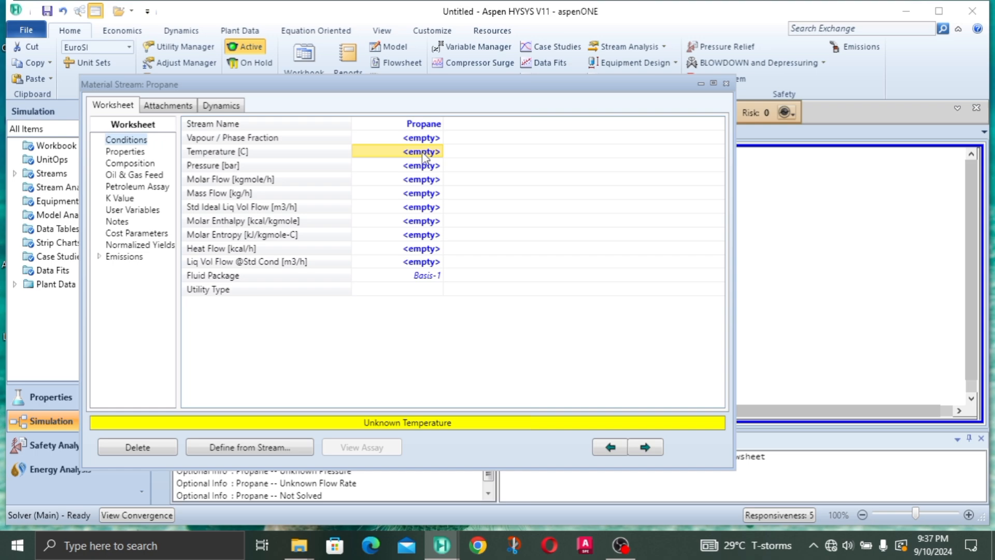
{"action": "type", "text": "25"}
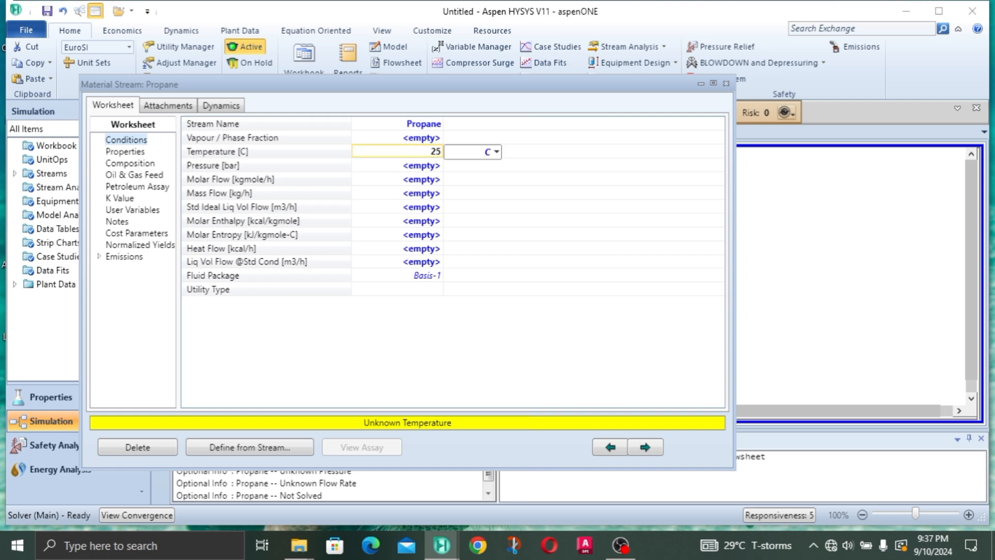
{"action": "left_click", "coordinate": [425, 167]}
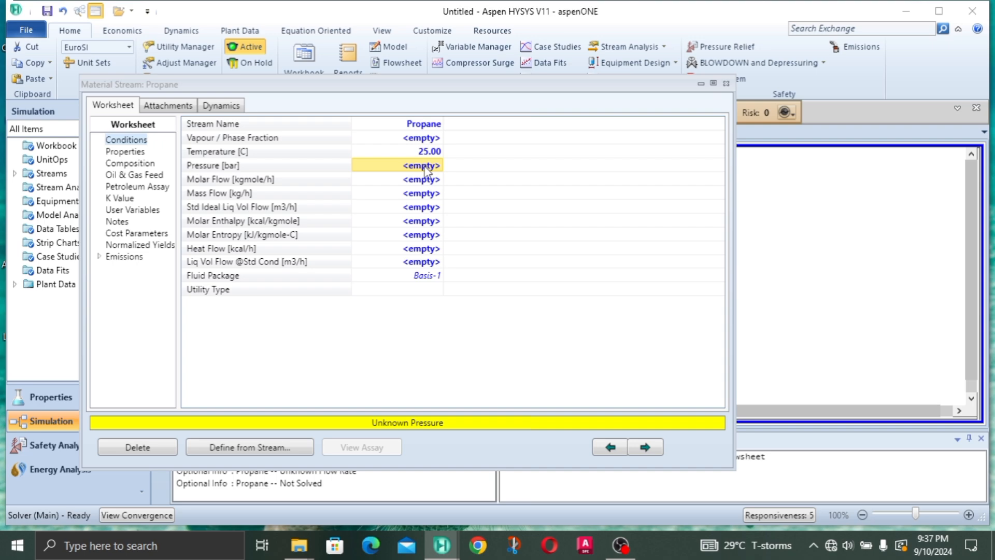
{"action": "type", "text": "30"}
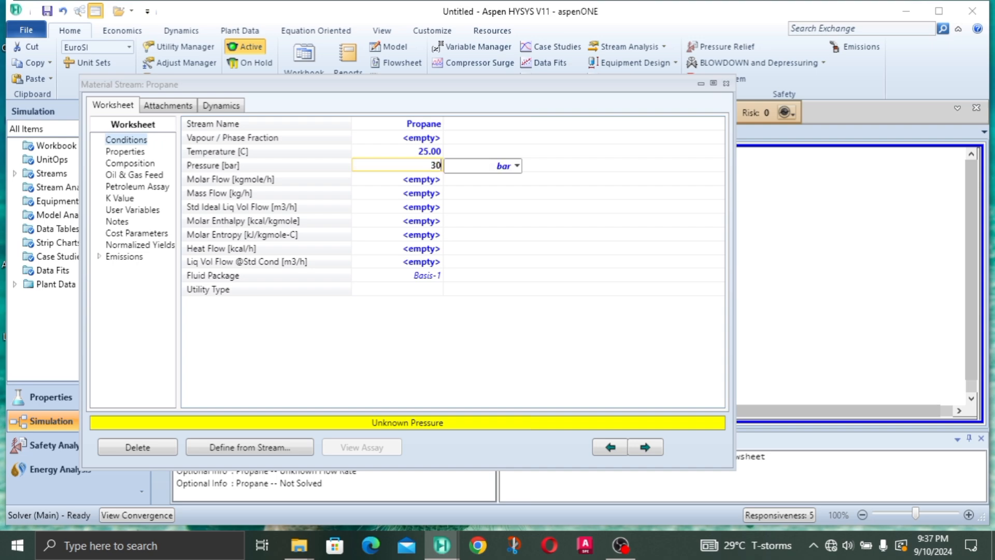
{"action": "key", "text": "Return"}
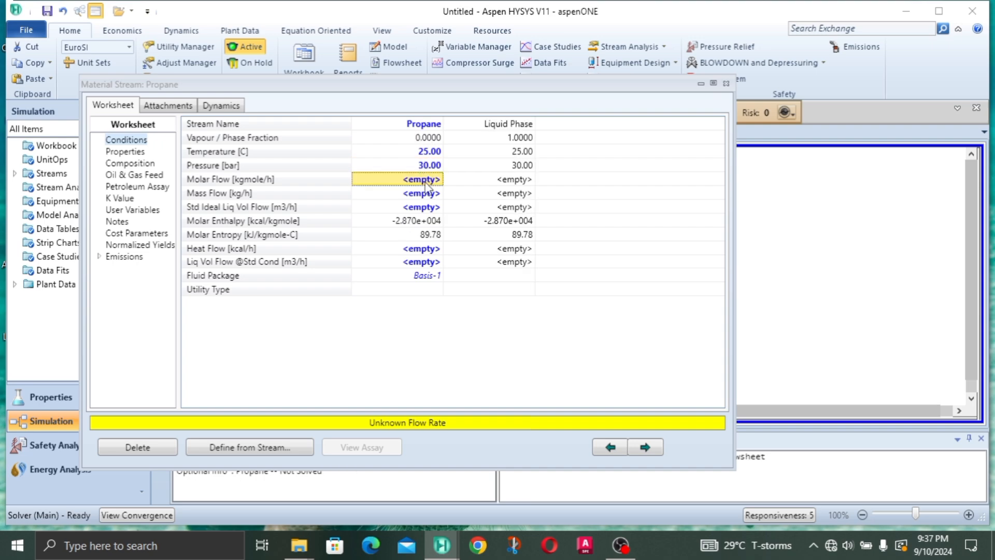
Set the Propane stream's mass flow to 10 kg/h and return to the flowsheet.
{"action": "left_click", "coordinate": [428, 195]}
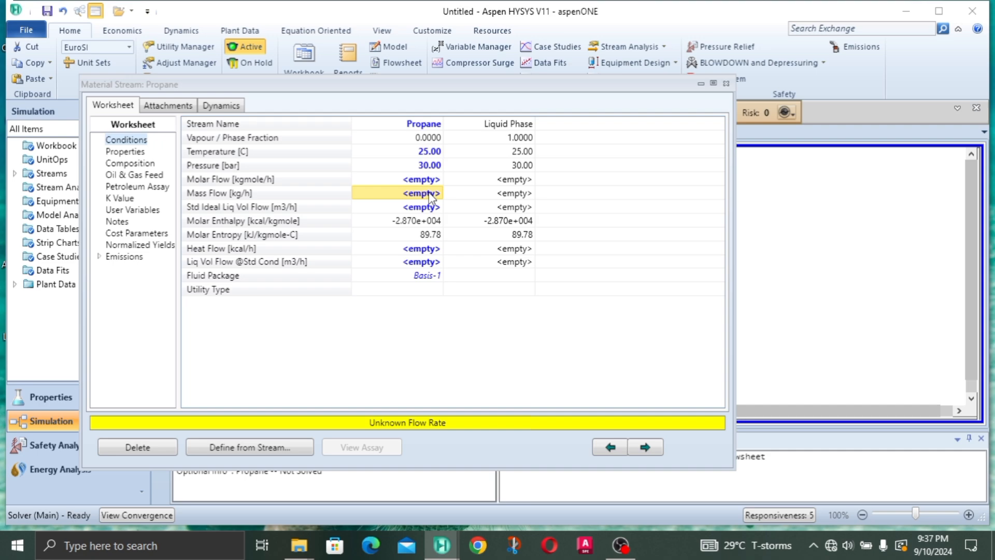
{"action": "type", "text": "1"}
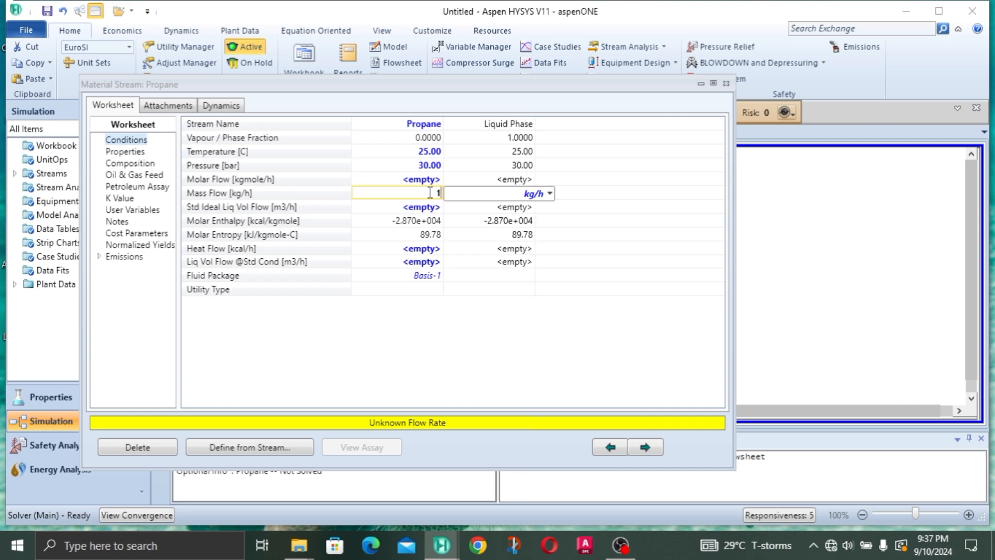
{"action": "type", "text": "0"}
{"action": "key", "text": "Return"}
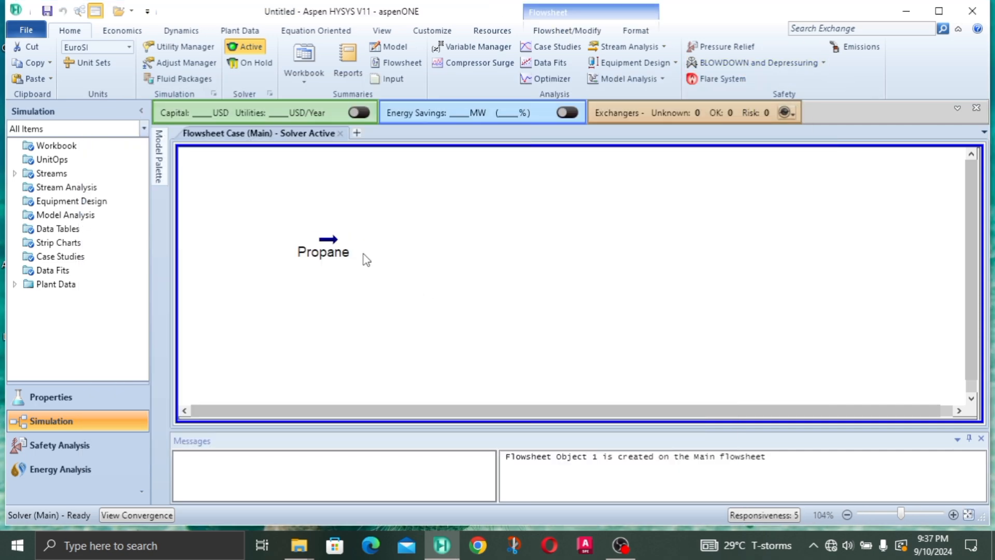
Move the Propane stream up and to the left, and add a Mixer to its right on the flowsheet.
{"action": "left_click_drag", "start_coordinate": [336, 253], "coordinate": [298, 228]}
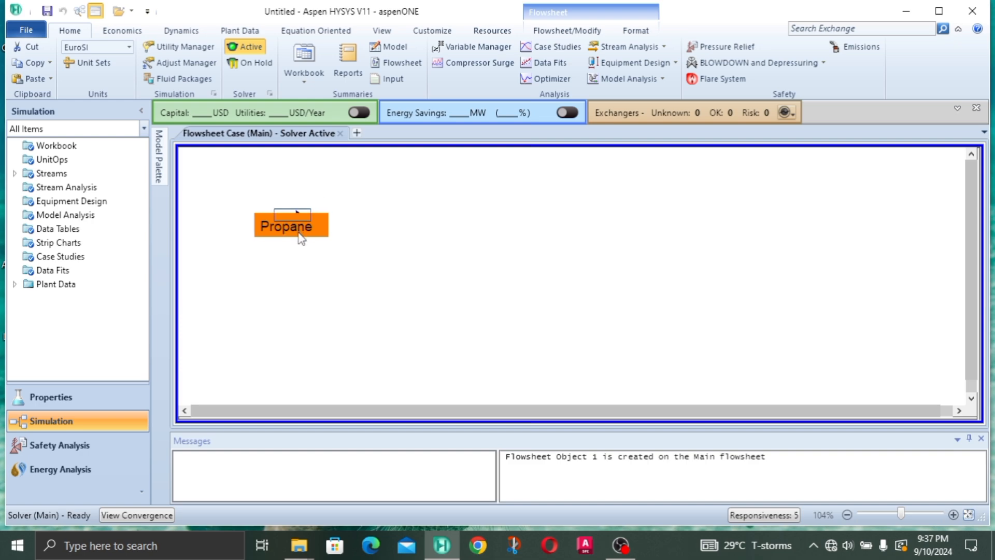
{"action": "left_click", "coordinate": [461, 329]}
{"action": "left_click", "coordinate": [159, 155]}
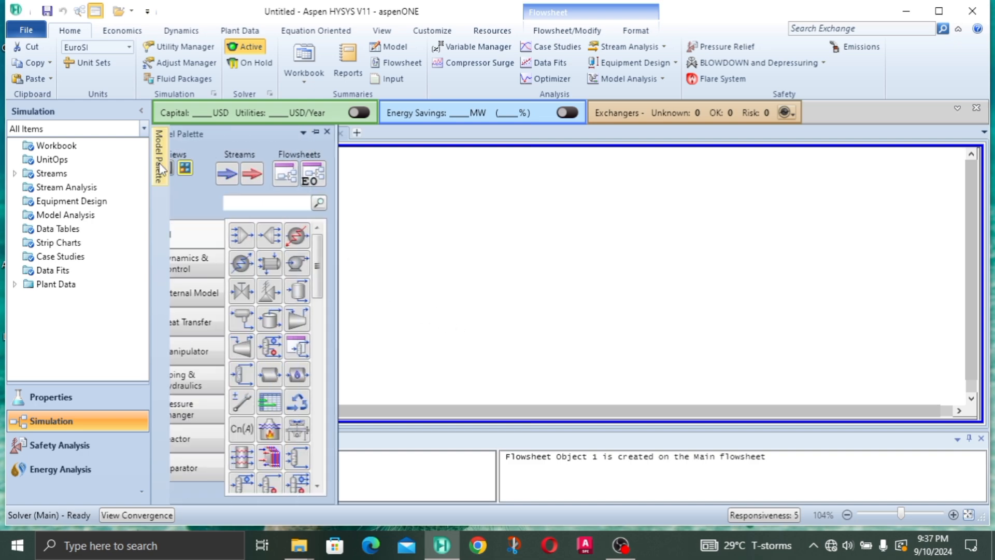
{"action": "left_click_drag", "start_coordinate": [258, 239], "coordinate": [383, 262]}
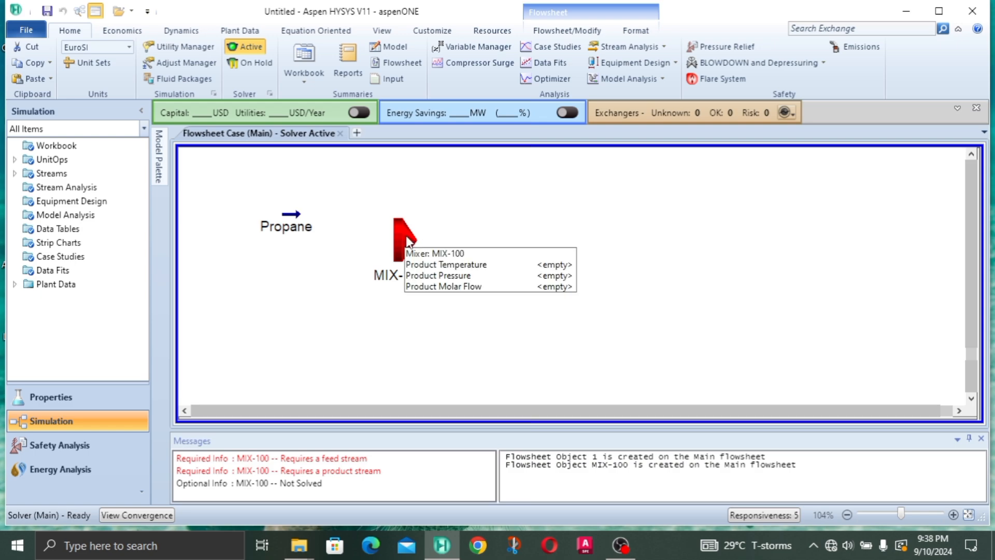
{"action": "left_click", "coordinate": [411, 242]}
{"action": "left_click", "coordinate": [498, 224]}
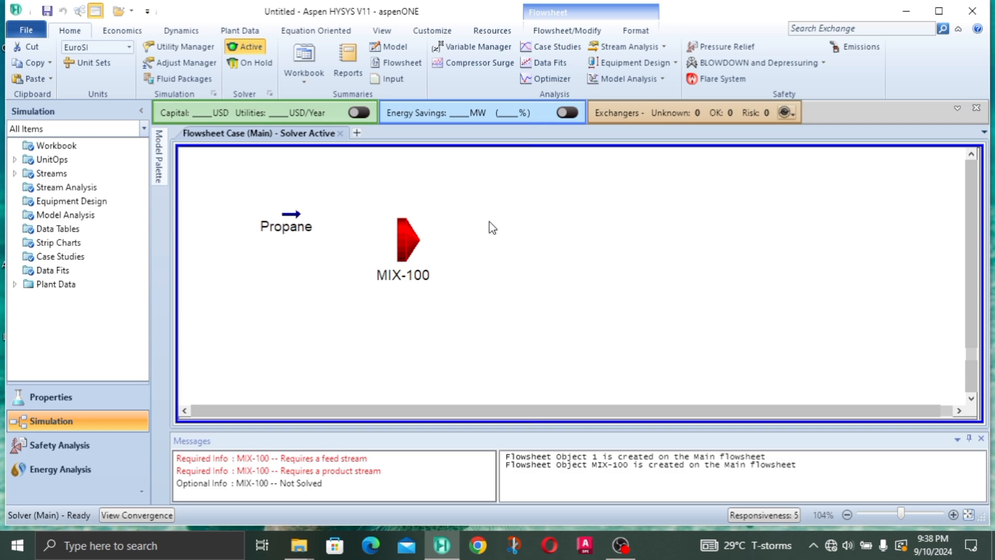
Reposition the Propane stream and the mixer so the stream sits just left of the mixer's upper edge.
{"action": "left_click_drag", "start_coordinate": [296, 219], "coordinate": [317, 228]}
{"action": "left_click", "coordinate": [425, 164]}
{"action": "left_click_drag", "start_coordinate": [396, 253], "coordinate": [396, 245]}
{"action": "left_click", "coordinate": [587, 229]}
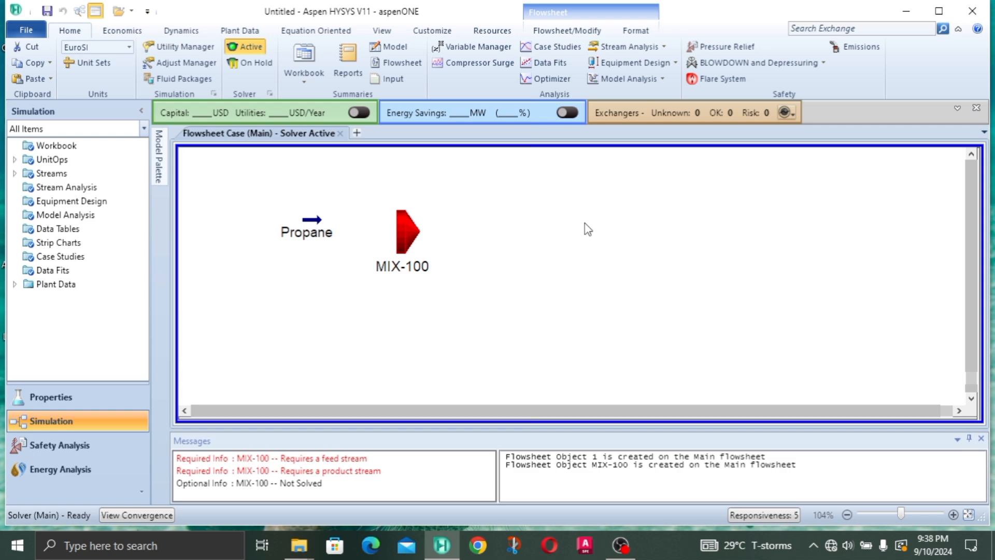
{"action": "left_click", "coordinate": [316, 226]}
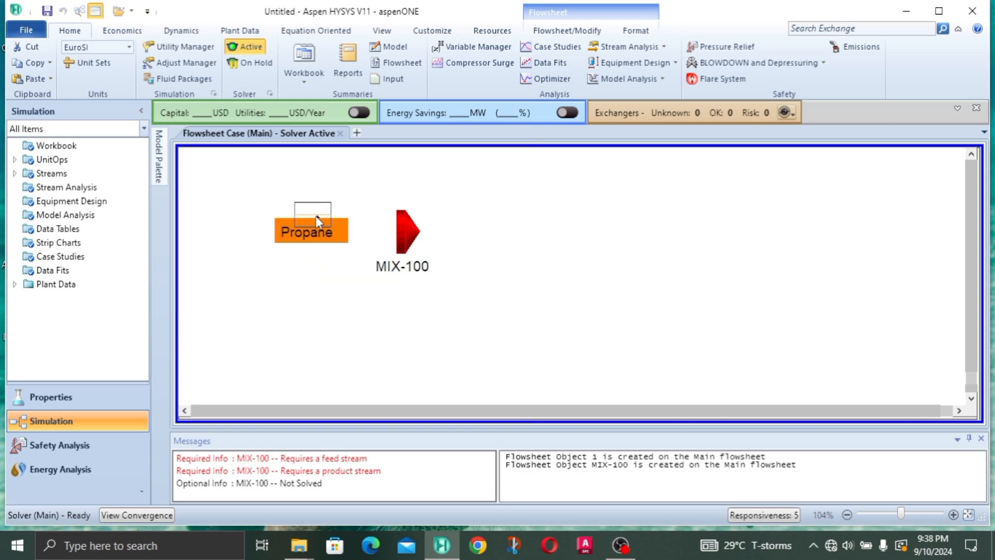
{"action": "left_click", "coordinate": [453, 207]}
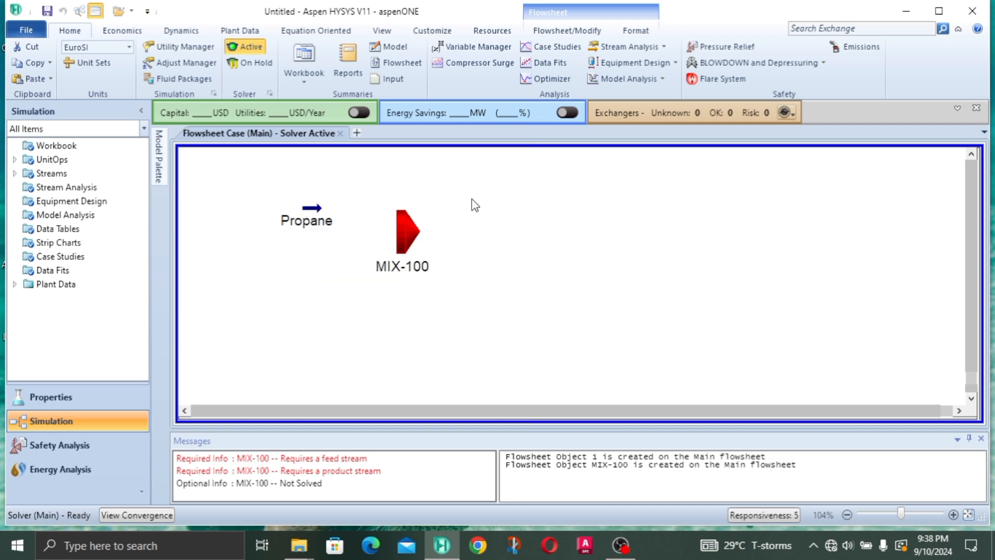
{"action": "left_click", "coordinate": [398, 240]}
{"action": "left_click", "coordinate": [460, 231]}
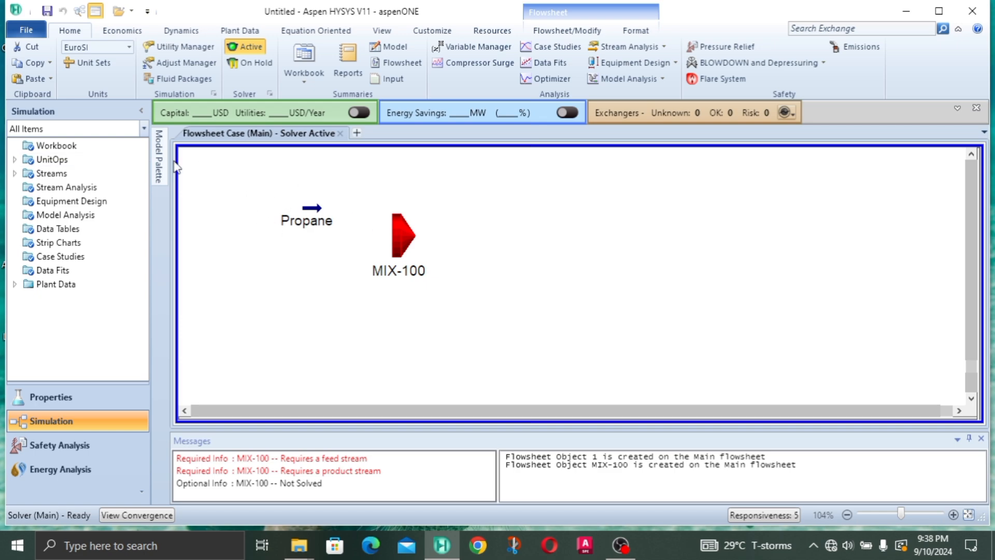
Add two more material streams to the flowsheet below the mixer.
{"action": "mouse_move", "coordinate": [161, 168]}
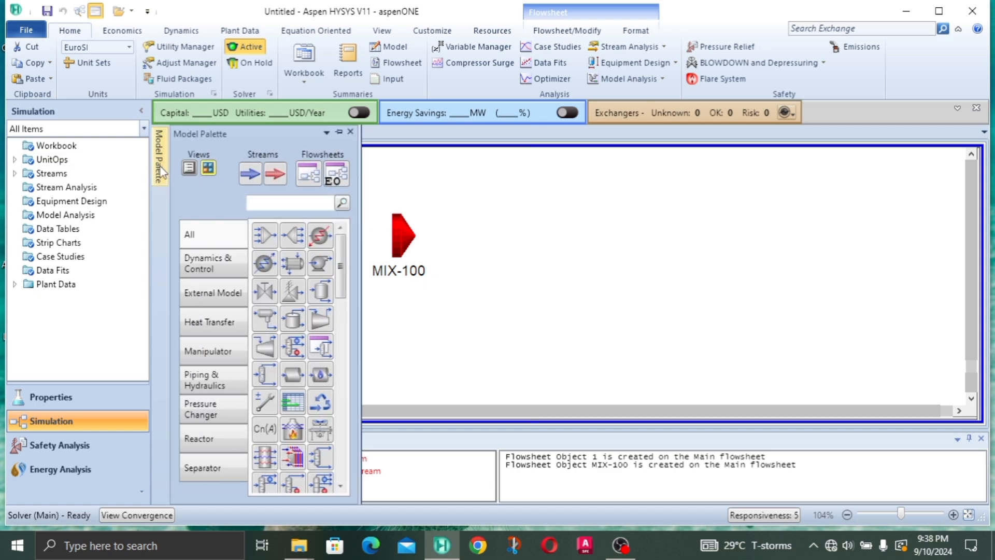
{"action": "left_click_drag", "start_coordinate": [251, 174], "coordinate": [392, 313]}
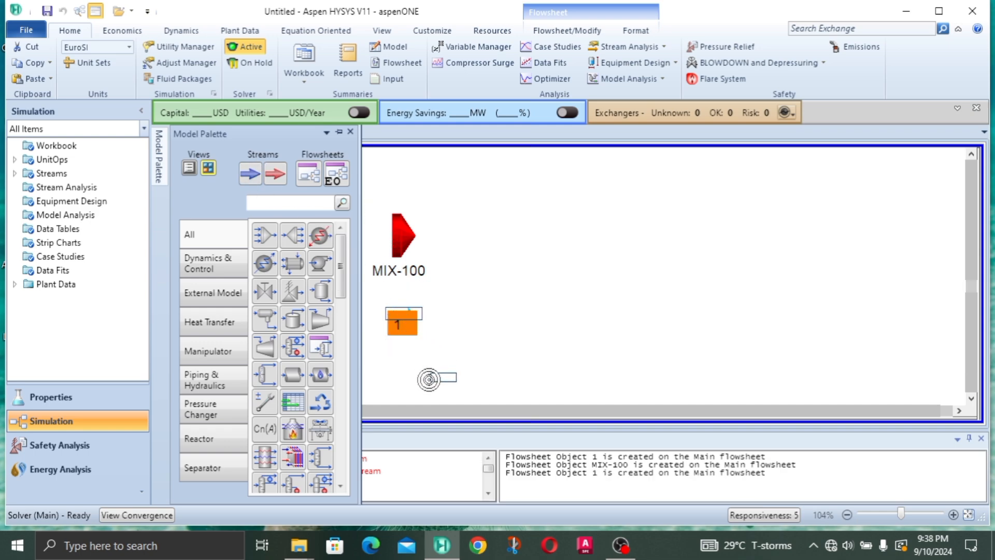
{"action": "left_click_drag", "start_coordinate": [429, 379], "coordinate": [430, 379]}
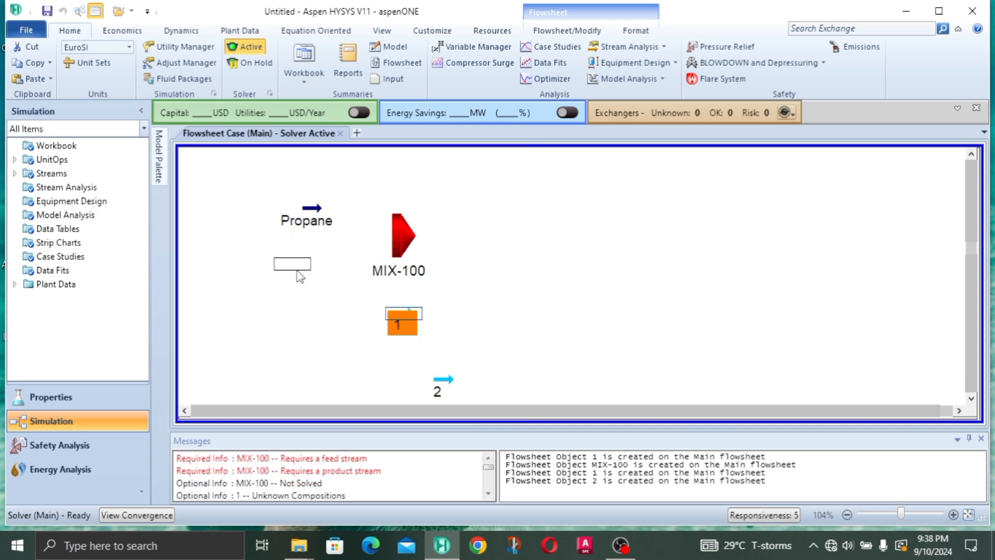
Arrange the streams in a column left of the mixer, with Propane above stream 1 and stream 2 below.
{"action": "left_click_drag", "start_coordinate": [299, 276], "coordinate": [299, 275]}
{"action": "left_click_drag", "start_coordinate": [328, 214], "coordinate": [285, 192]}
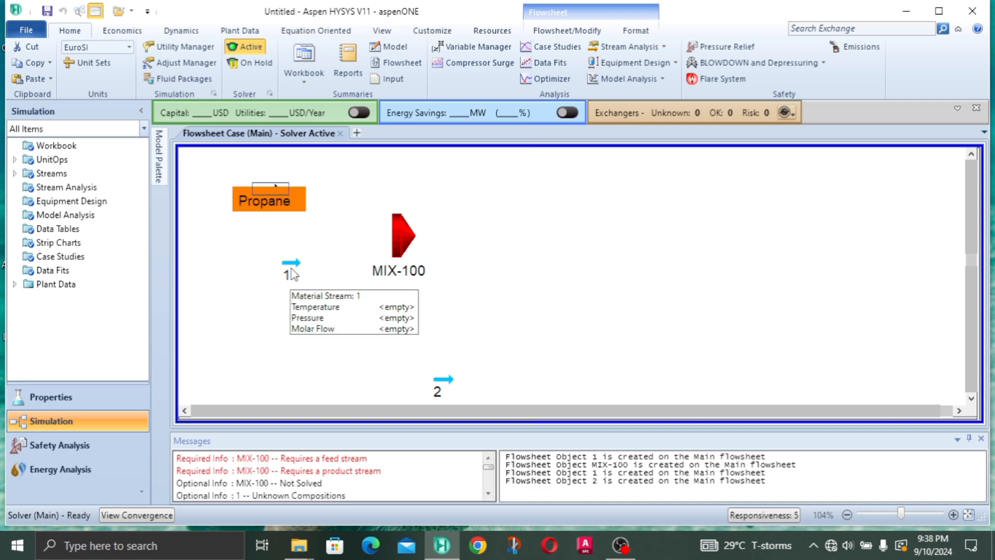
{"action": "left_click_drag", "start_coordinate": [292, 273], "coordinate": [273, 261]}
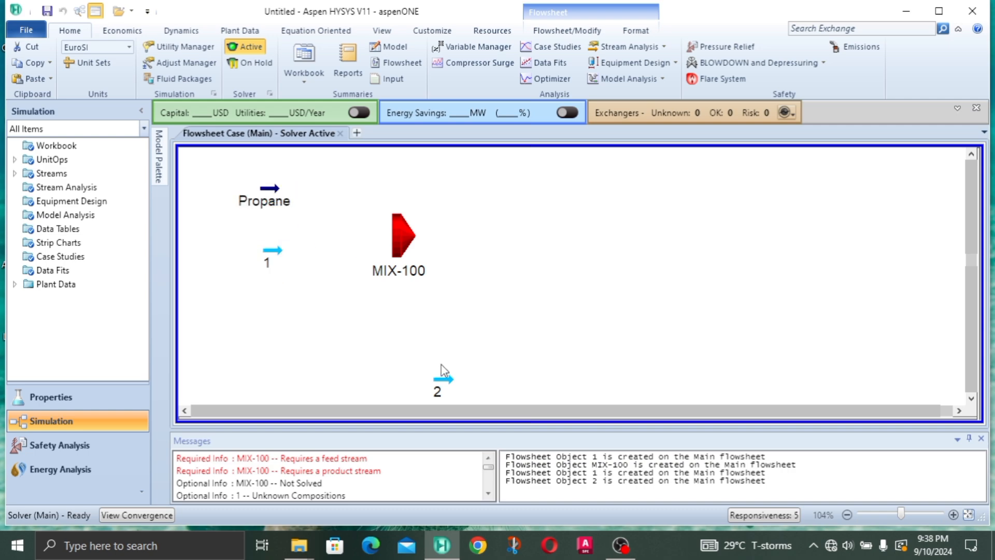
{"action": "left_click_drag", "start_coordinate": [442, 378], "coordinate": [273, 332]}
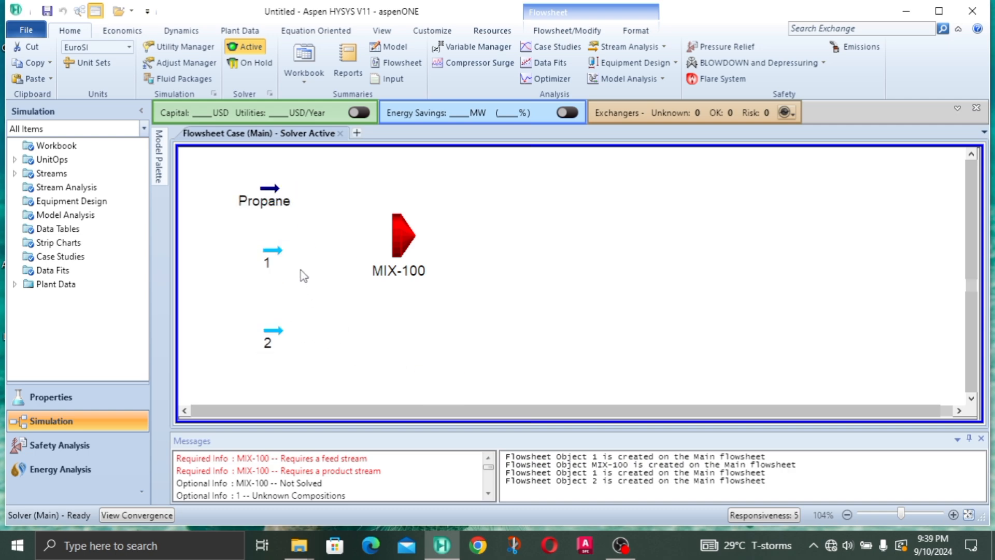
Shift stream 1 slightly left beneath Propane, and review the Propane stream's conditions.
{"action": "left_click_drag", "start_coordinate": [265, 253], "coordinate": [259, 253]}
{"action": "left_click", "coordinate": [270, 200]}
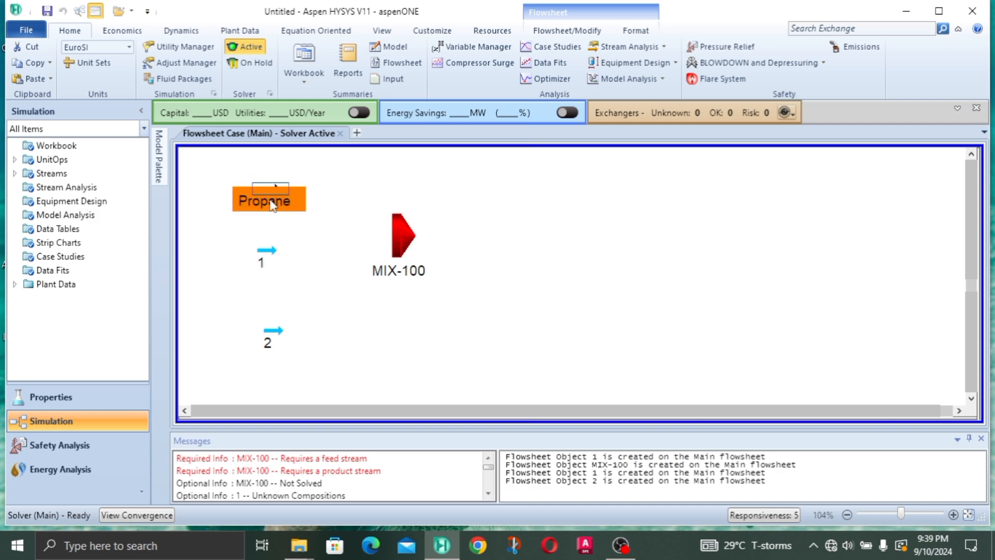
{"action": "left_click", "coordinate": [285, 228]}
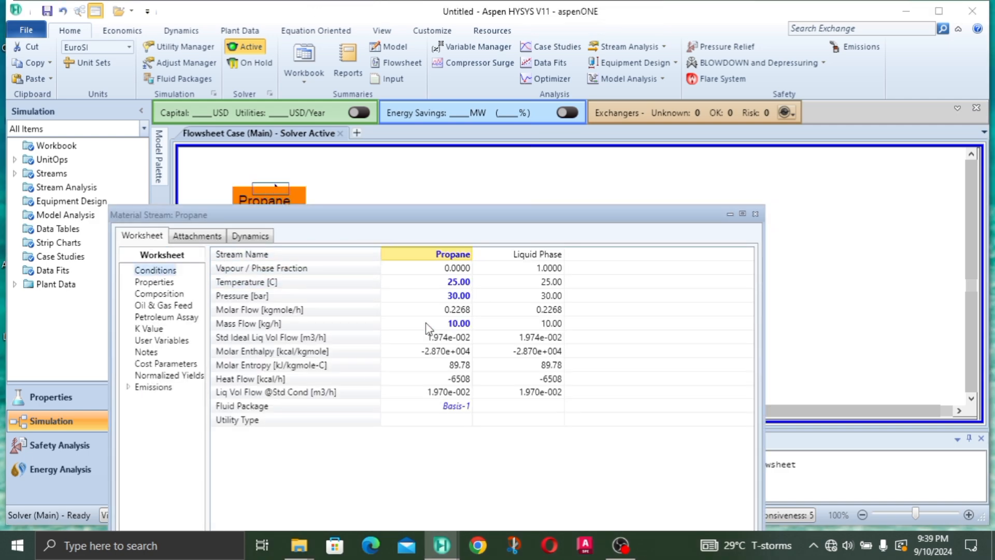
{"action": "left_click", "coordinate": [754, 213]}
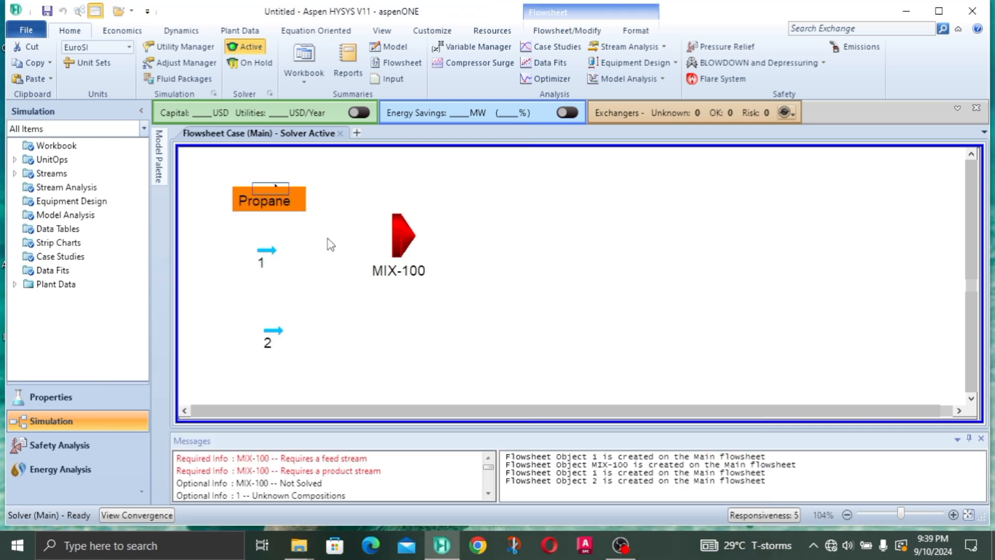
Define stream 1 from the Propane stream, copying its temperature, pressure, composition and flow on a molar basis.
{"action": "double_click", "coordinate": [265, 254]}
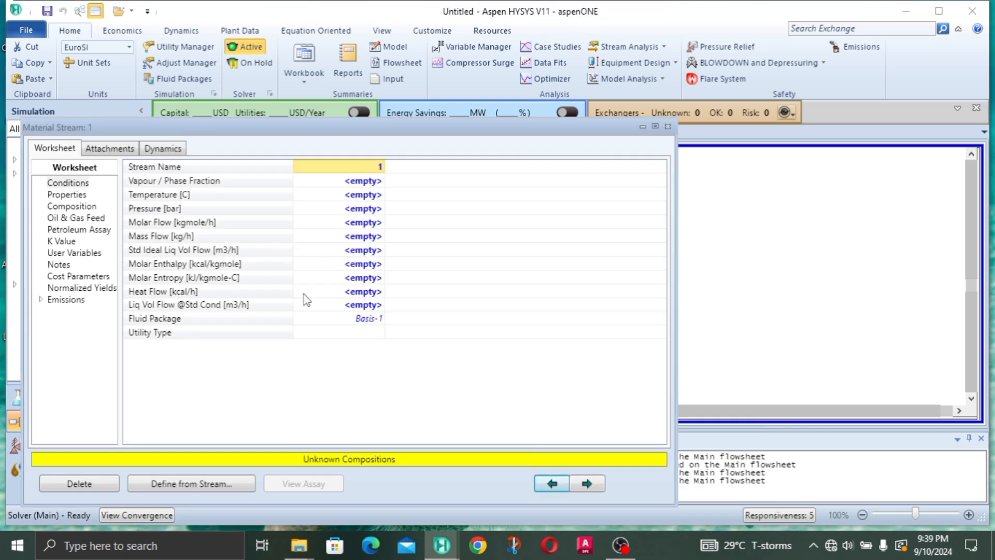
{"action": "left_click", "coordinate": [207, 484]}
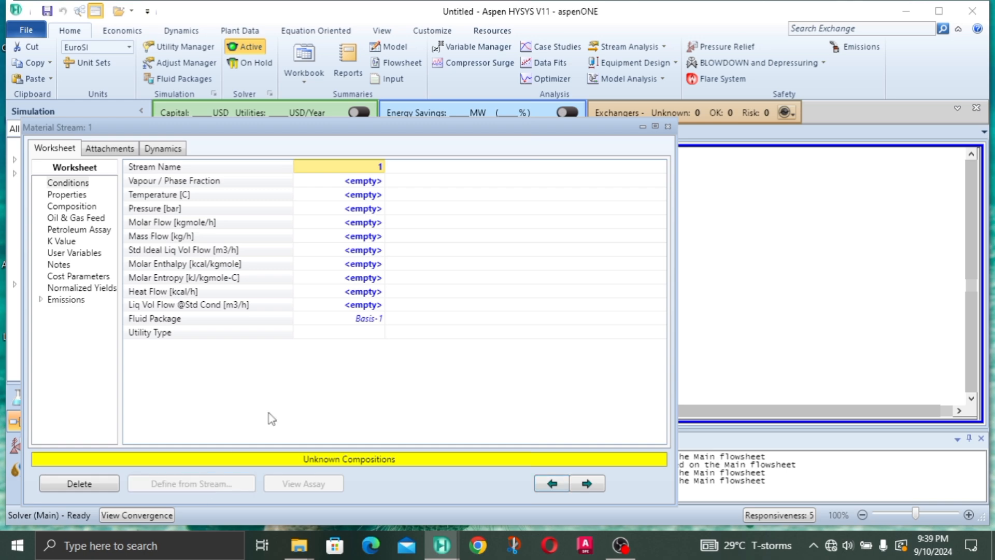
{"action": "left_click", "coordinate": [274, 138]}
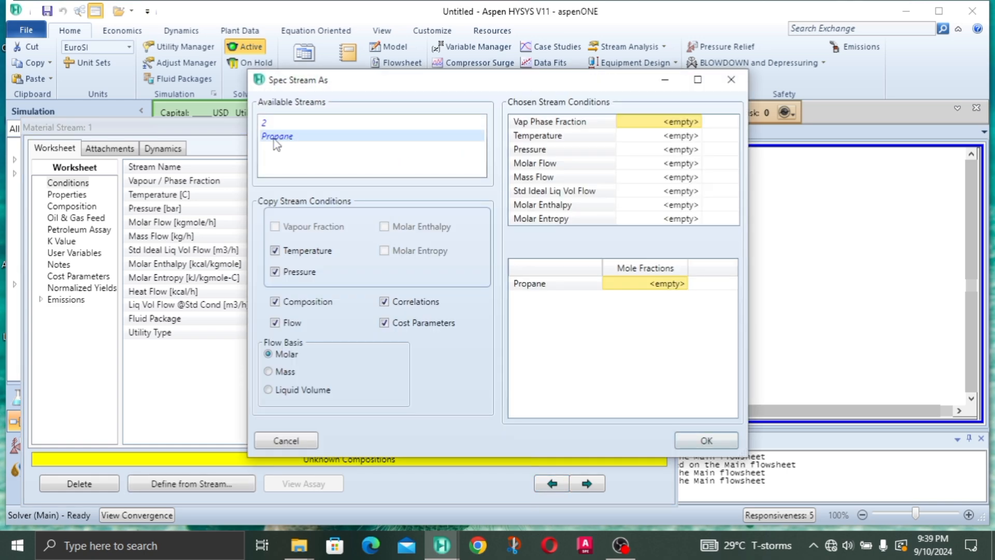
{"action": "left_click", "coordinate": [693, 436]}
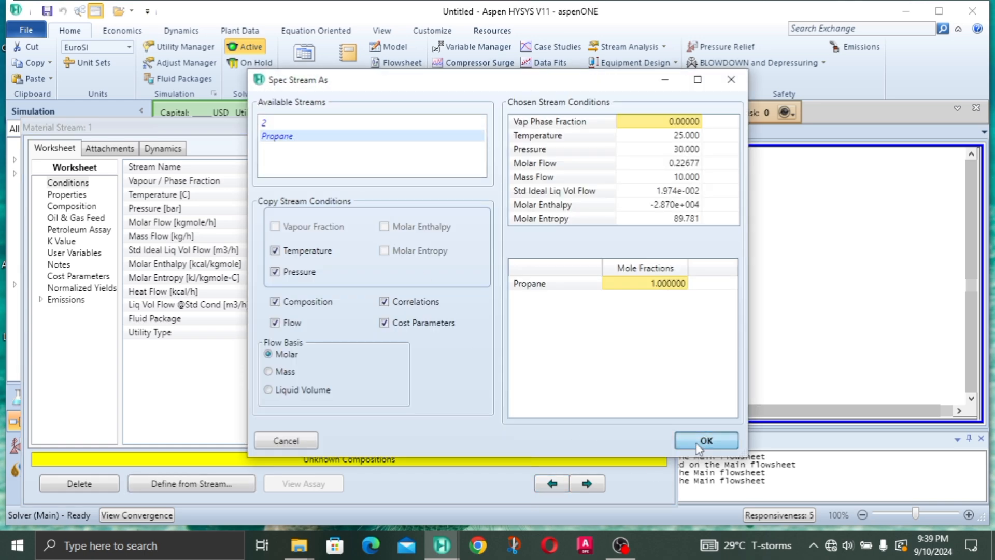
{"action": "mouse_move", "coordinate": [470, 310]}
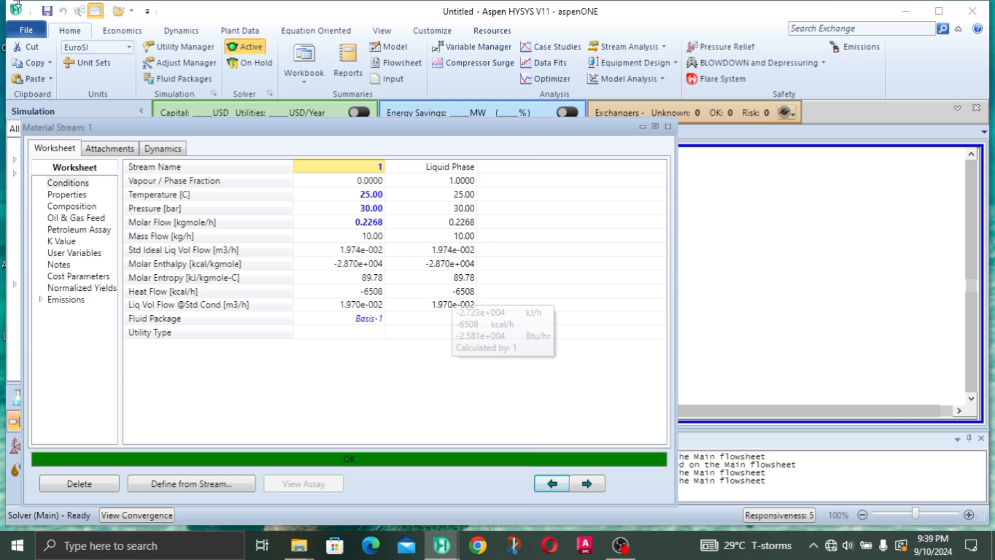
Rename stream 1 as Propane2.
{"action": "left_click", "coordinate": [359, 162]}
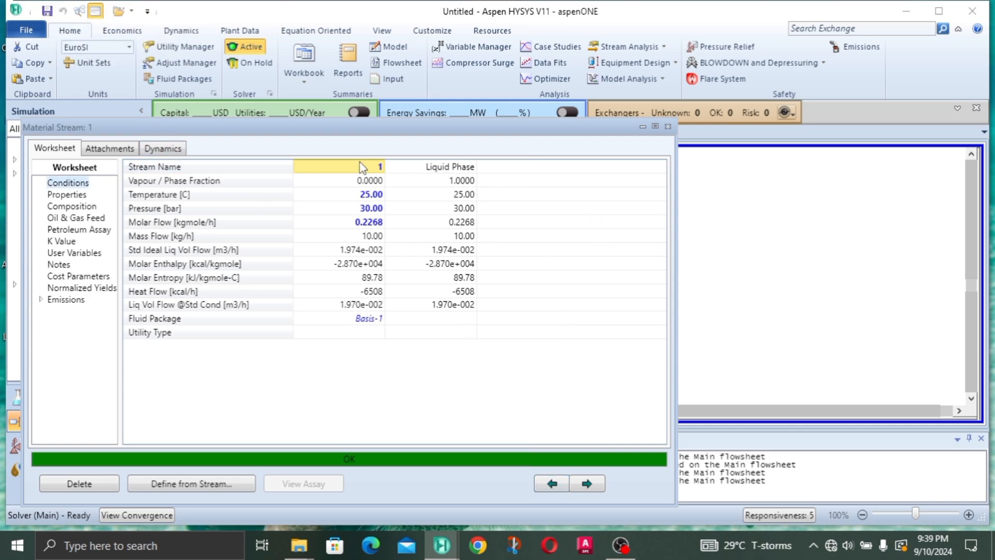
{"action": "type", "text": "Propane"}
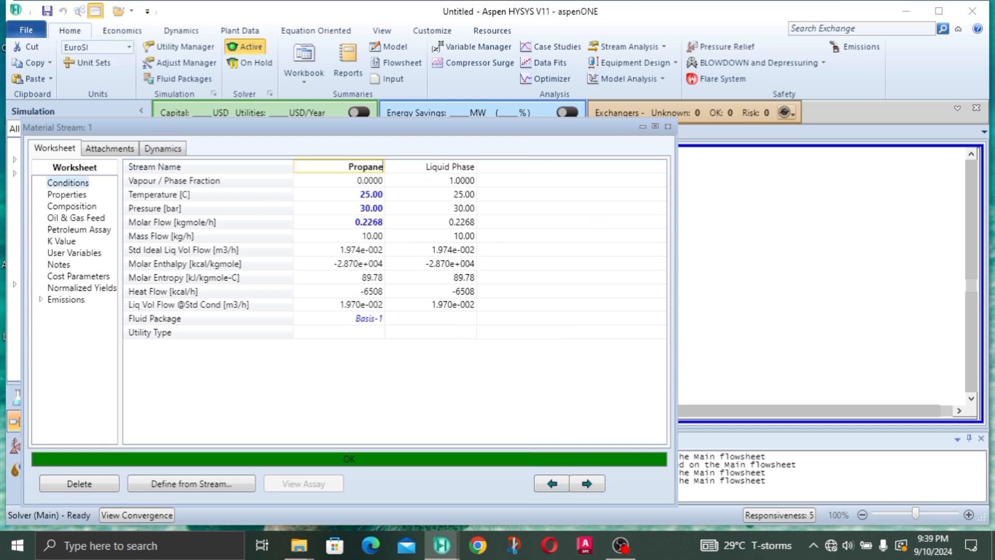
{"action": "type", "text": "2"}
{"action": "key", "text": "Return"}
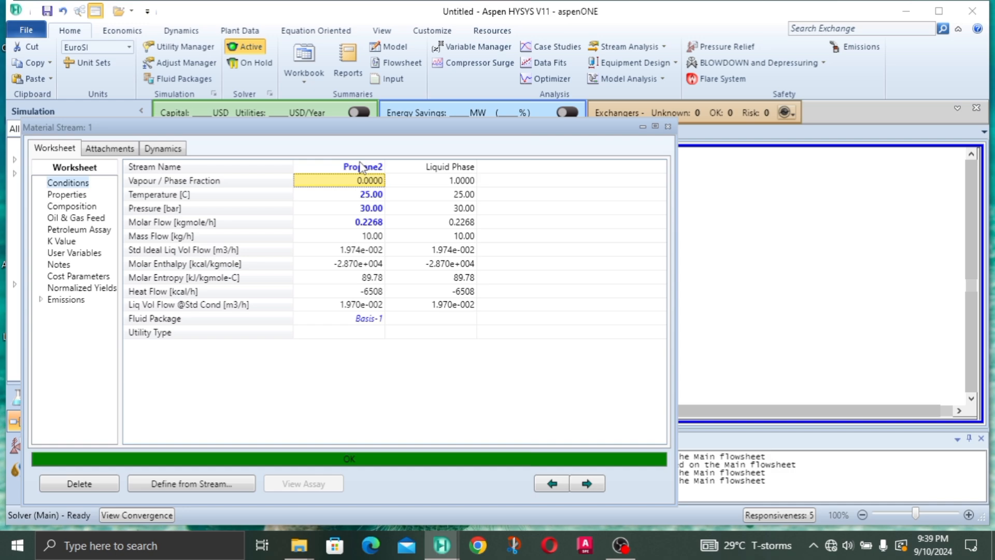
Clear Propane2's molar flow and set its mass flow to 20 kg/h.
{"action": "left_click", "coordinate": [363, 224]}
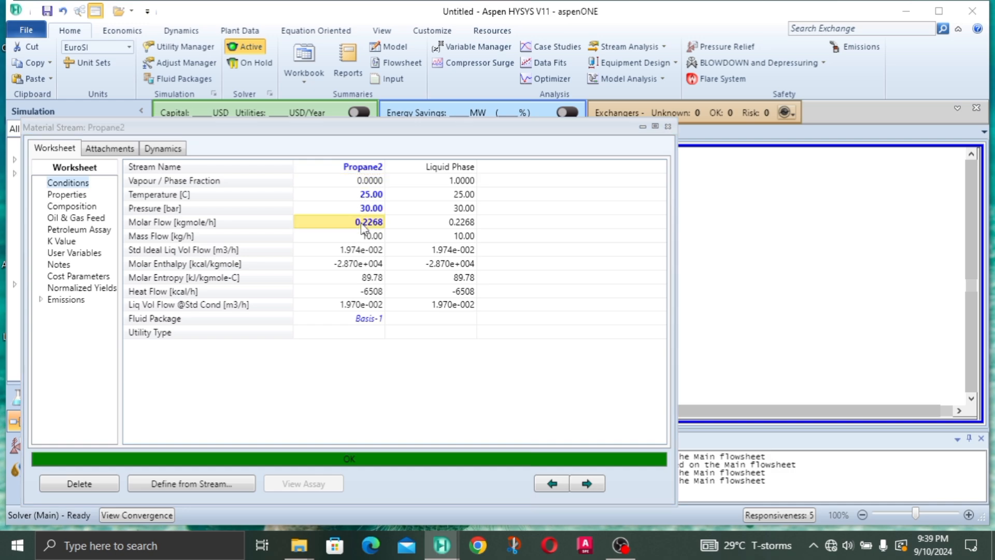
{"action": "key", "text": "Delete"}
{"action": "key", "text": "Return"}
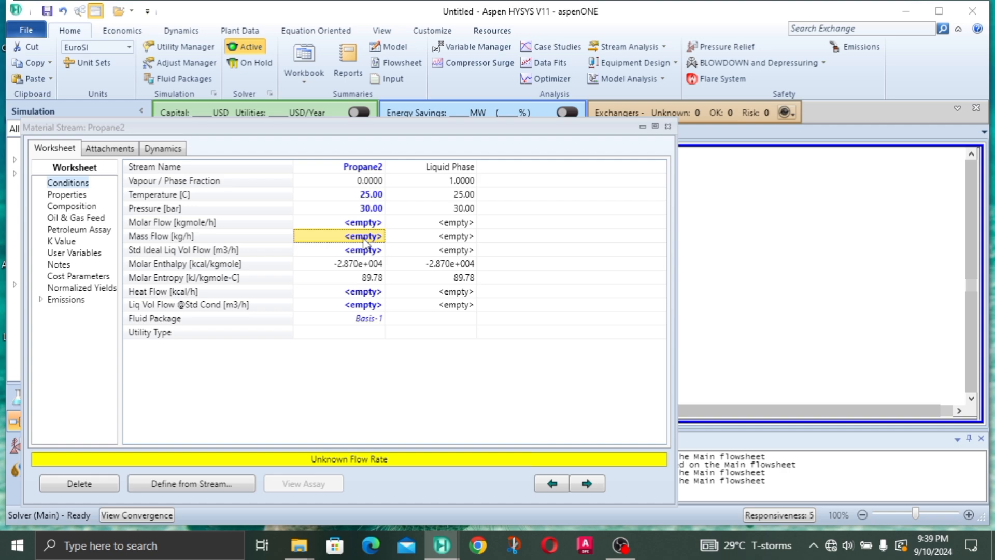
{"action": "type", "text": "20"}
{"action": "key", "text": "Return"}
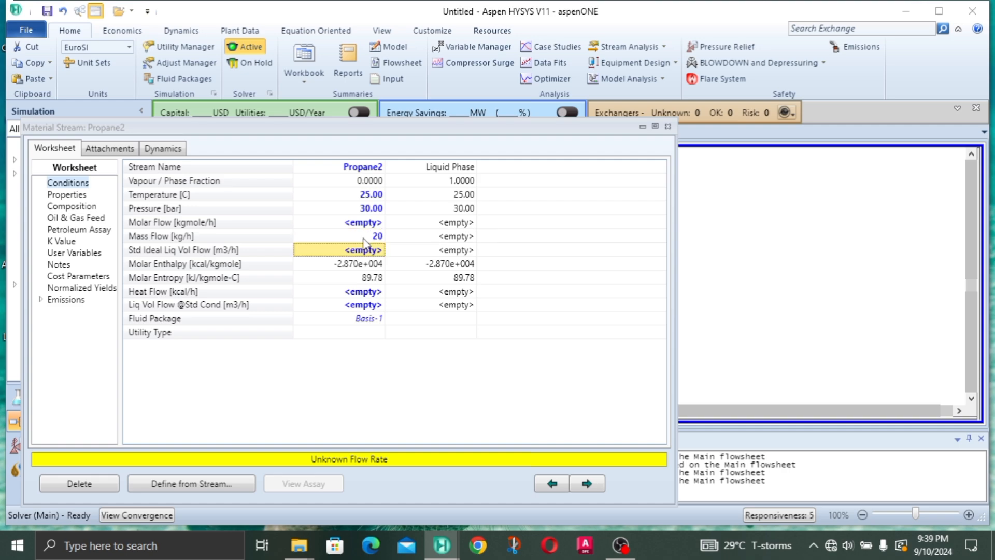
{"action": "left_click", "coordinate": [372, 277]}
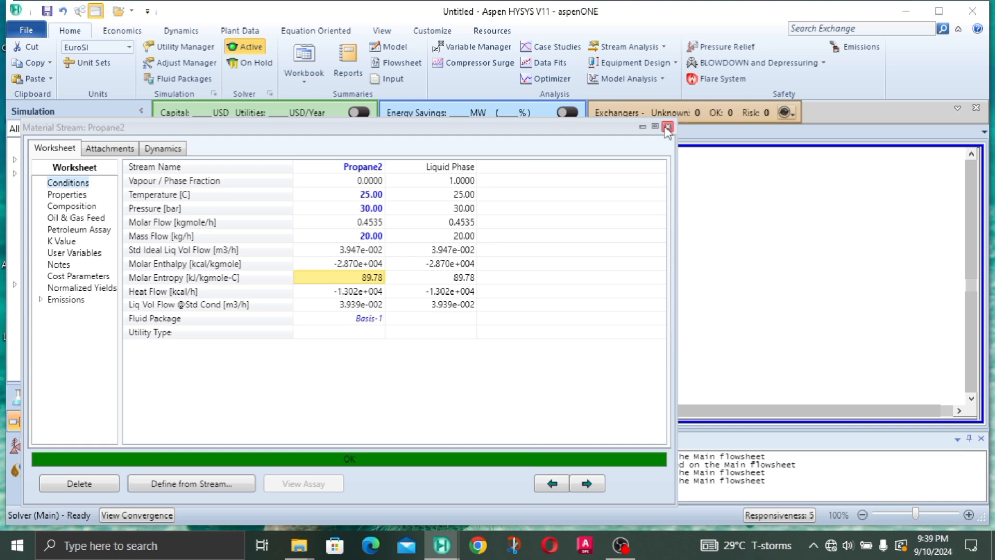
{"action": "left_click", "coordinate": [736, 156]}
Define stream 2 from the Propane stream, copying its temperature, pressure, composition and molar-basis flow.
{"action": "double_click", "coordinate": [278, 333]}
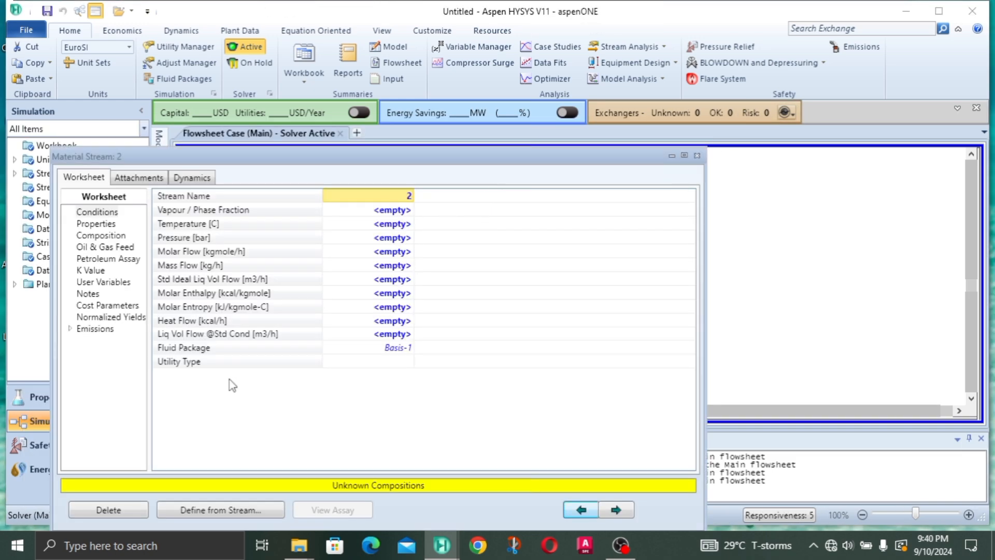
{"action": "left_click", "coordinate": [216, 513]}
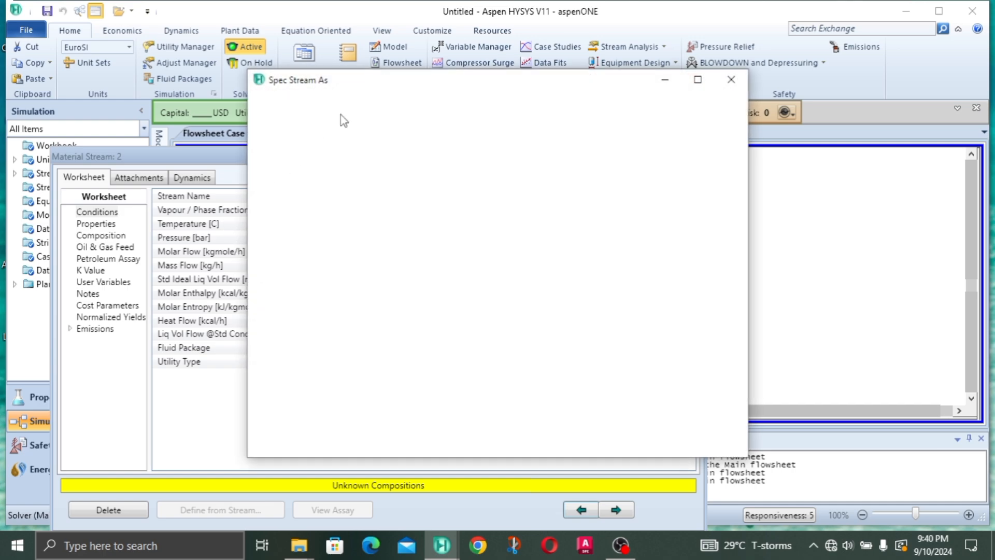
{"action": "left_click", "coordinate": [283, 125]}
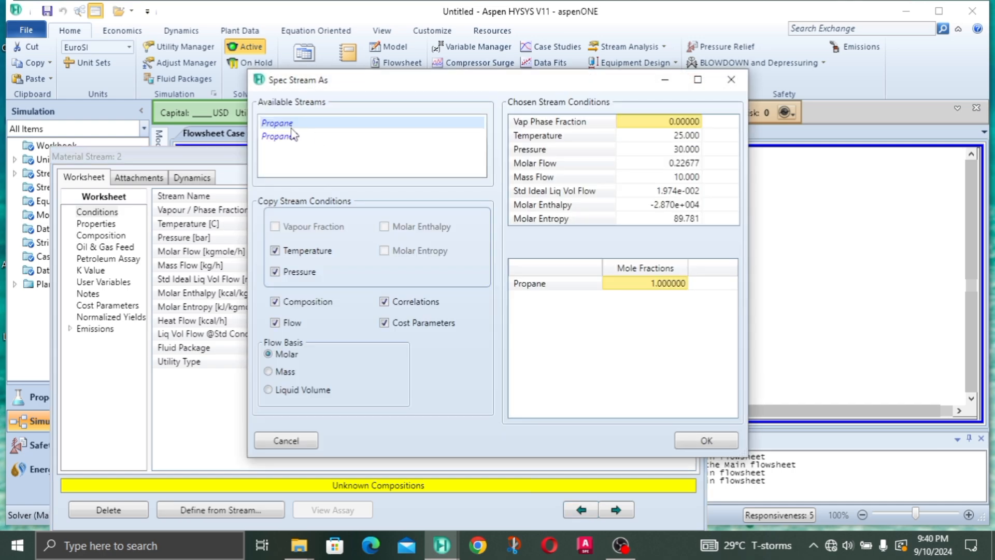
{"action": "left_click", "coordinate": [694, 443]}
Clear the copied flow of stream 2 and set its mass flow to 80 kg/h.
{"action": "left_click", "coordinate": [398, 254]}
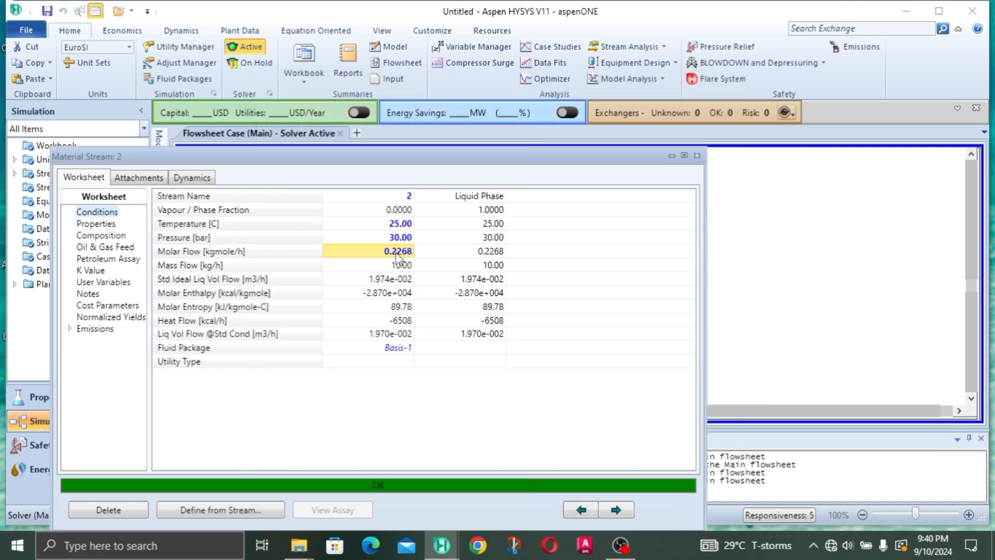
{"action": "left_click", "coordinate": [399, 265]}
{"action": "key", "text": "Delete"}
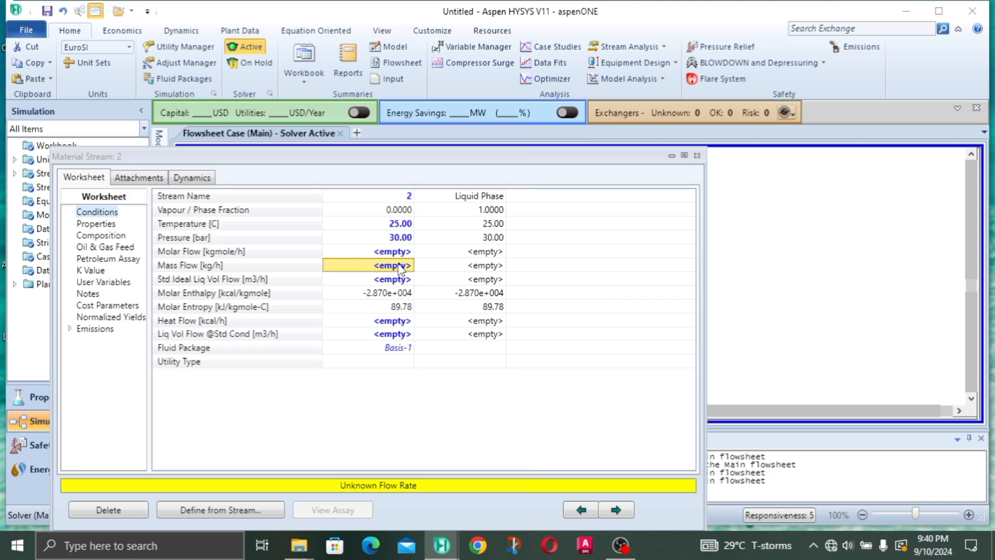
{"action": "type", "text": "80"}
{"action": "key", "text": "Return"}
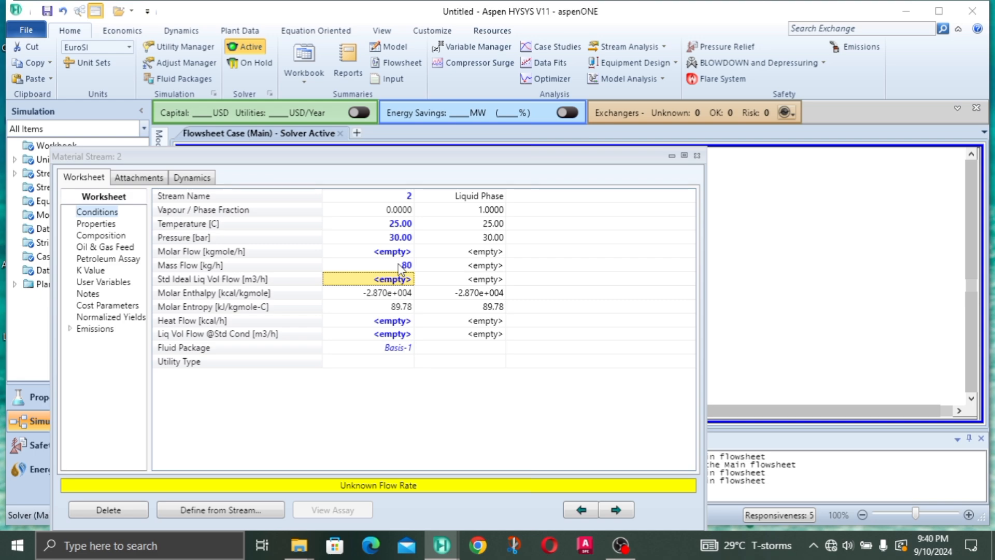
{"action": "left_click", "coordinate": [479, 266]}
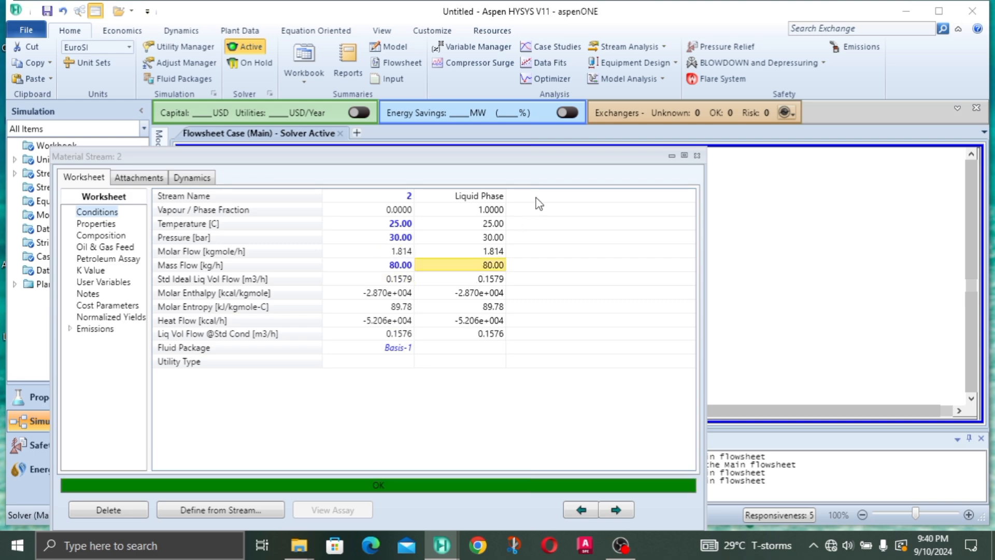
{"action": "left_click", "coordinate": [697, 155]}
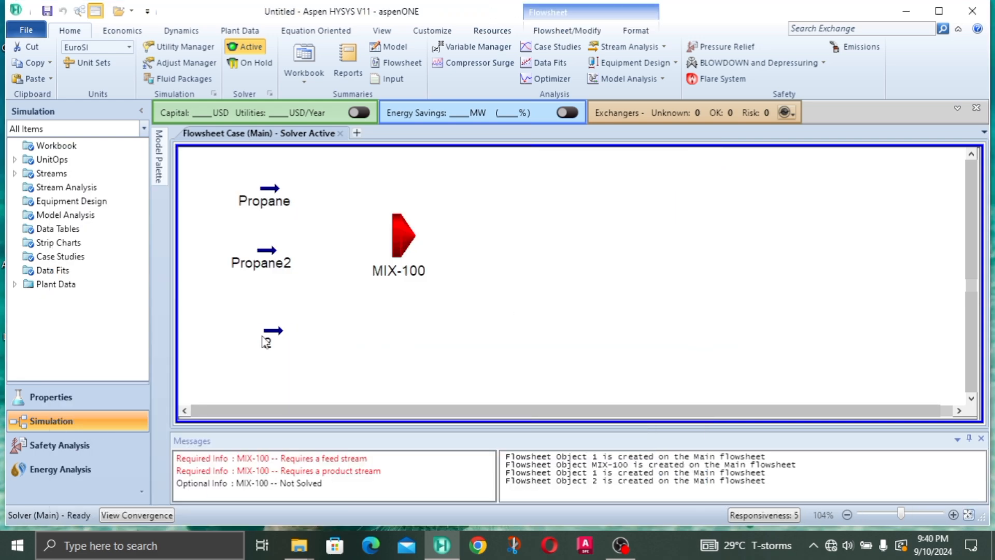
Move stream 2 slightly up and left beneath Propane2, and check the conditions of the feed streams.
{"action": "left_click", "coordinate": [264, 334]}
{"action": "left_click", "coordinate": [340, 310]}
{"action": "left_click_drag", "start_coordinate": [215, 174], "coordinate": [336, 364]}
{"action": "left_click", "coordinate": [389, 326]}
{"action": "left_click", "coordinate": [280, 196]}
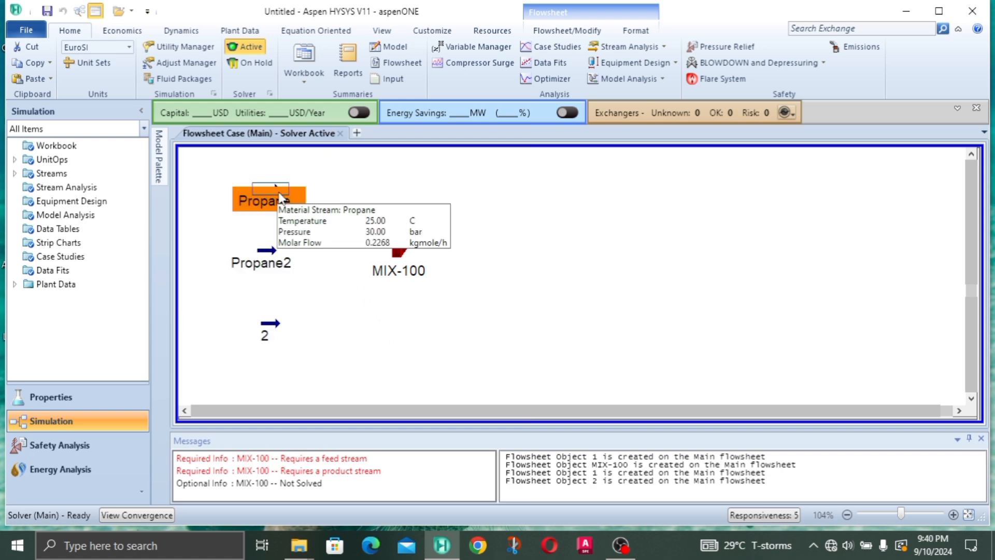
{"action": "left_click", "coordinate": [267, 248]}
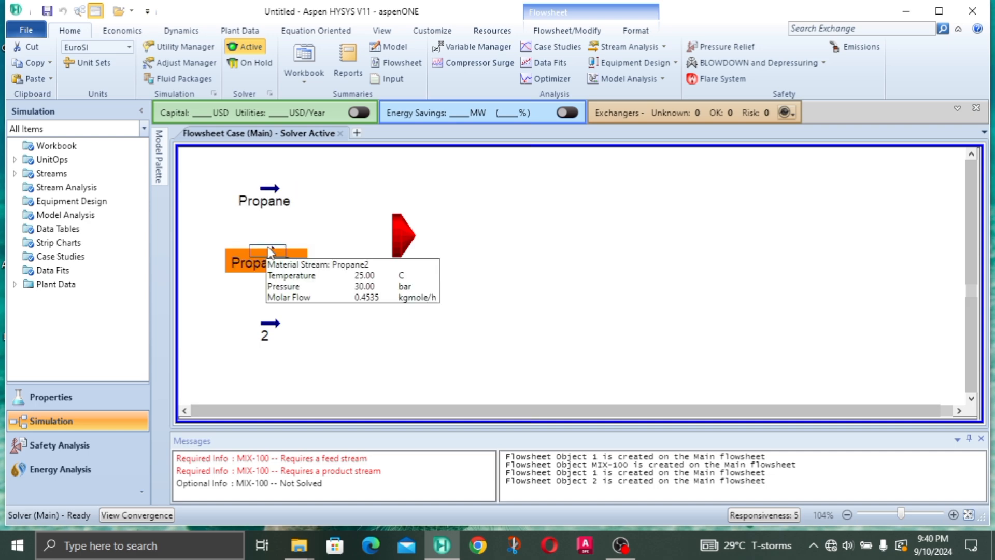
{"action": "left_click", "coordinate": [268, 326]}
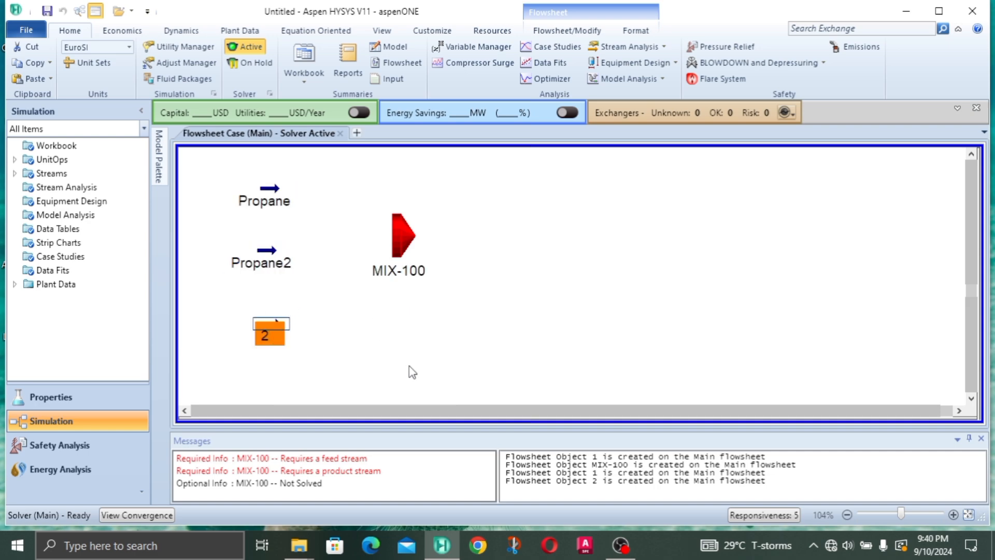
{"action": "left_click", "coordinate": [516, 236]}
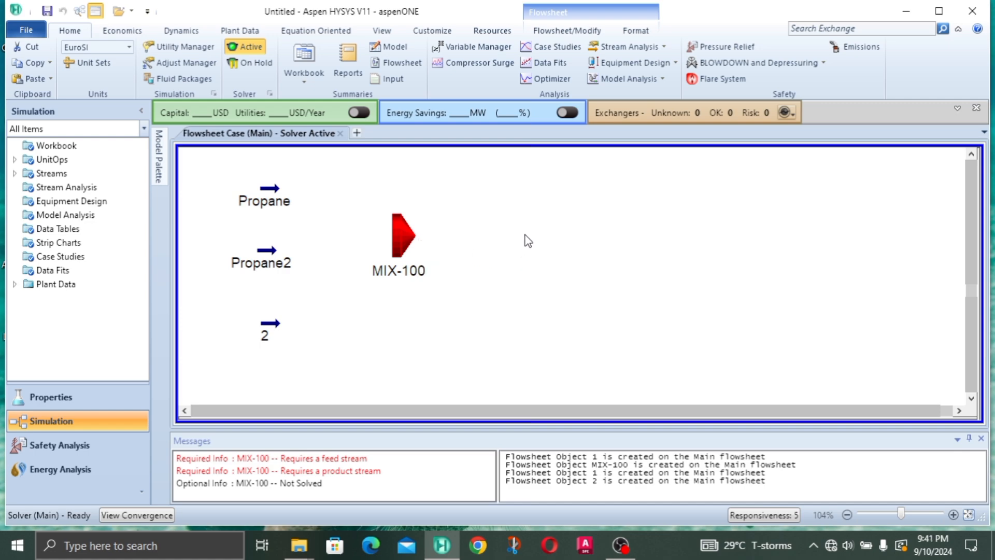
Move mixer MIX-100 slightly down and left, and name its outlet stream Mixed Propane.
{"action": "left_click_drag", "start_coordinate": [404, 242], "coordinate": [388, 264]}
{"action": "left_click", "coordinate": [470, 250]}
{"action": "double_click", "coordinate": [396, 261]}
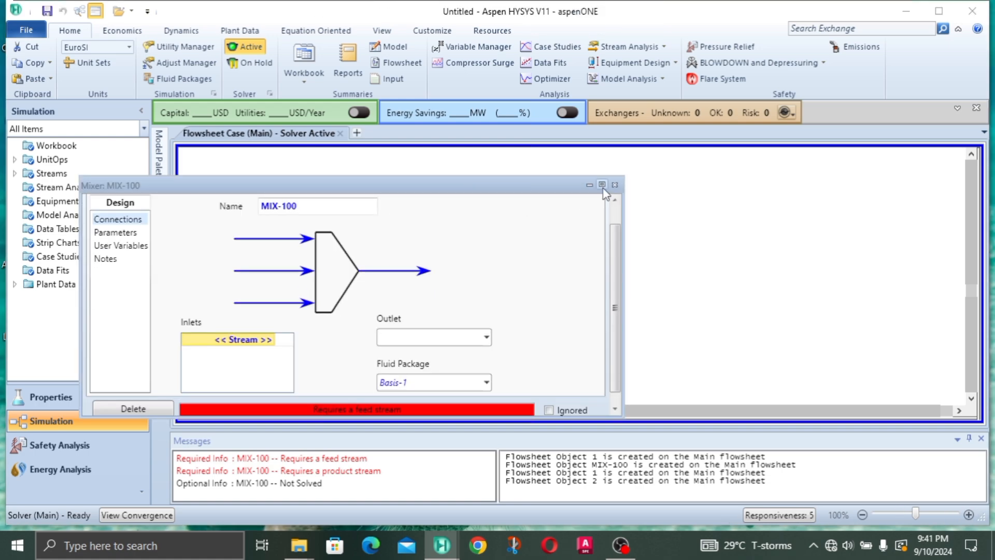
{"action": "left_click", "coordinate": [602, 184]}
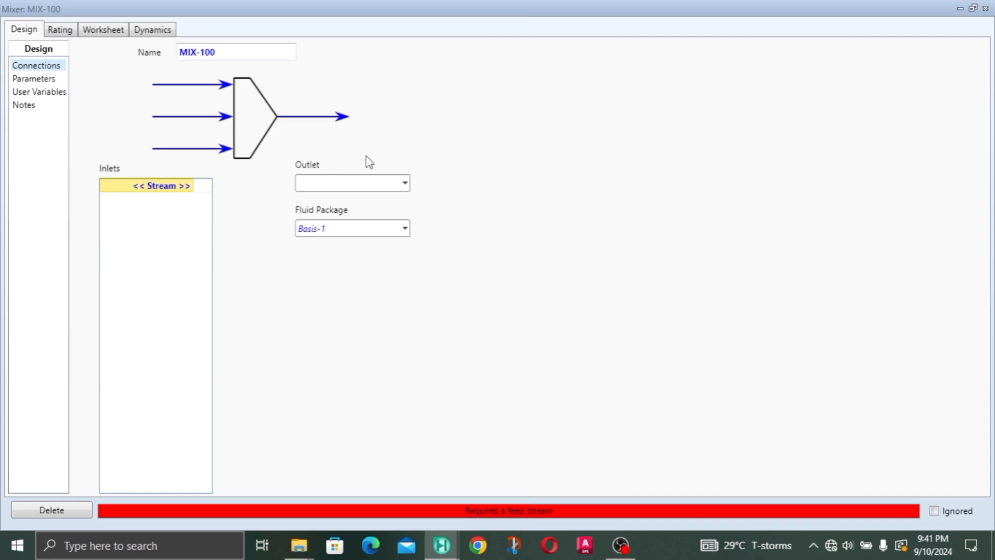
{"action": "left_click", "coordinate": [332, 184]}
{"action": "type", "text": "Mixed"}
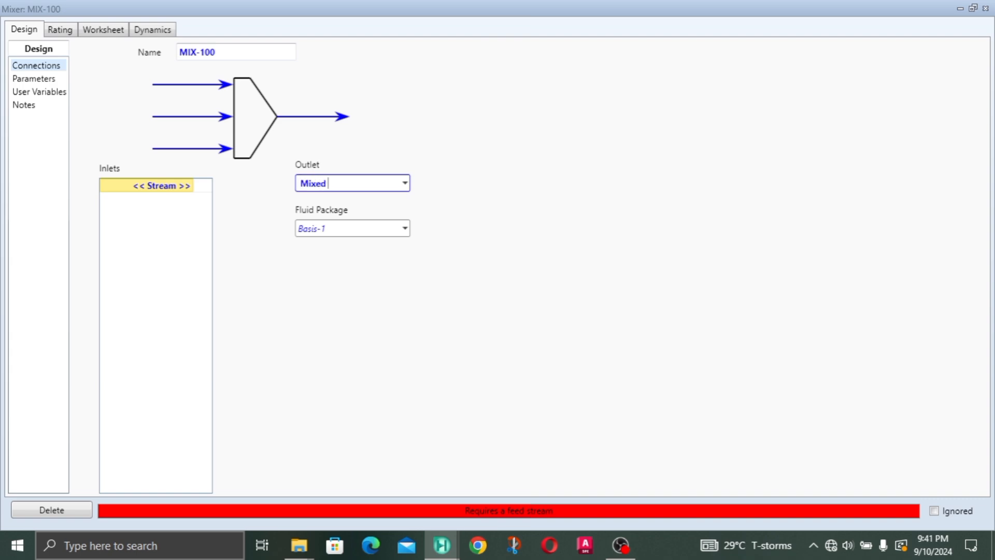
{"action": "type", "text": " Propane"}
Connect streams Propane, Propane2 and 2 as the inlets of mixer MIX-100.
{"action": "left_click", "coordinate": [191, 184]}
{"action": "left_click", "coordinate": [190, 185]}
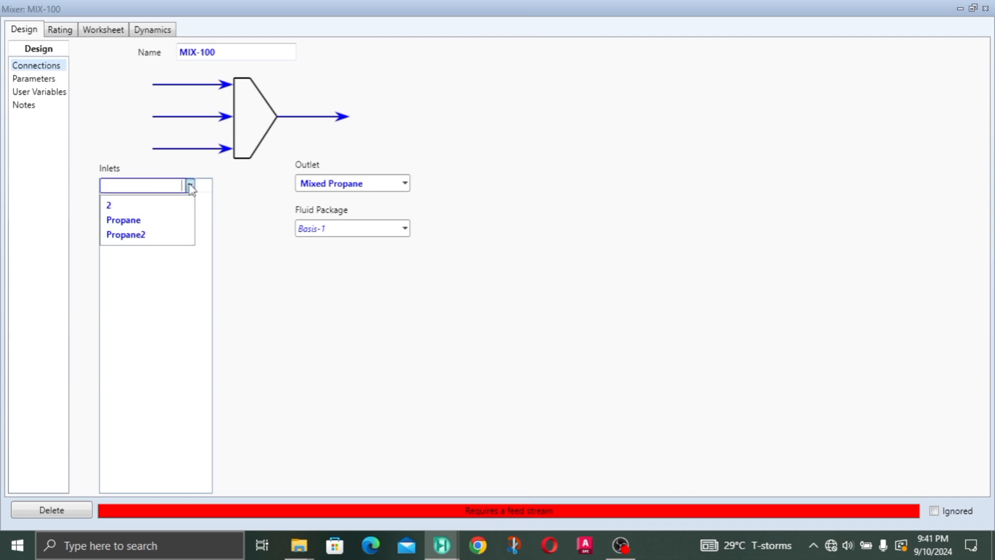
{"action": "left_click", "coordinate": [165, 221]}
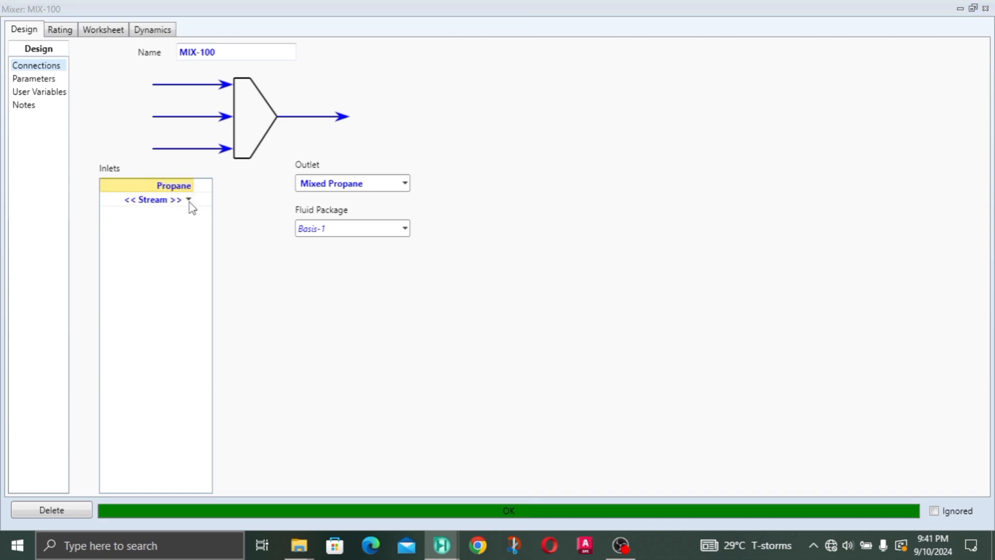
{"action": "left_click", "coordinate": [190, 200]}
{"action": "left_click", "coordinate": [190, 200]}
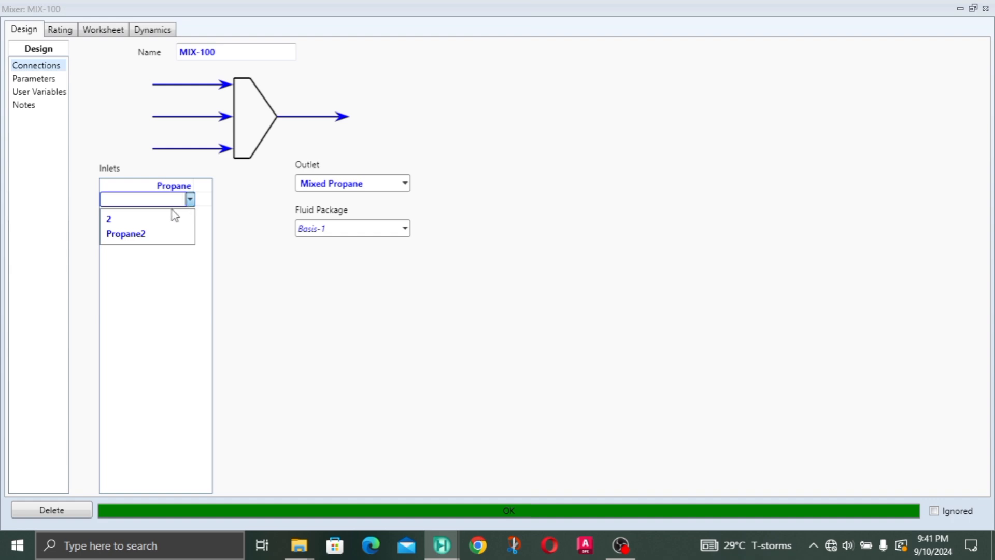
{"action": "left_click", "coordinate": [149, 235]}
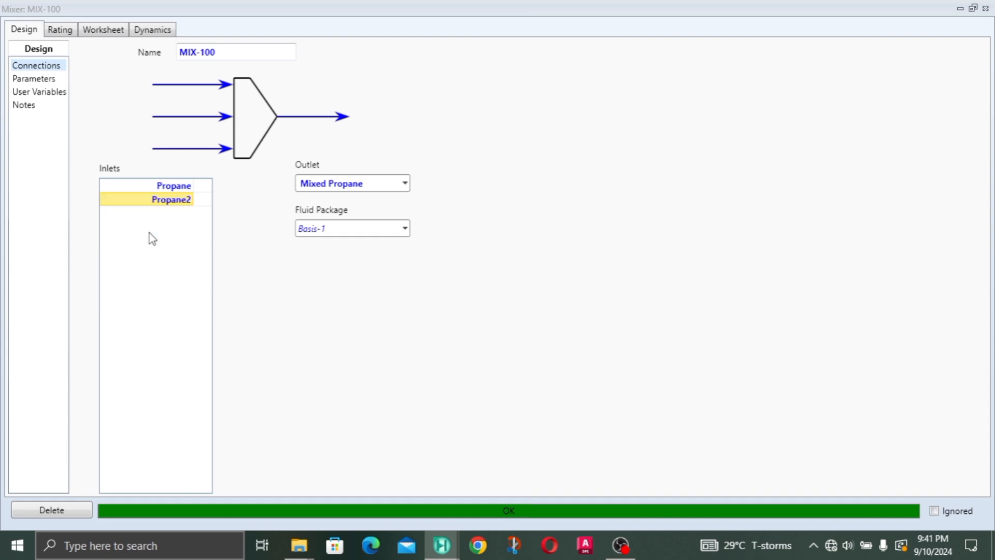
{"action": "left_click", "coordinate": [189, 214]}
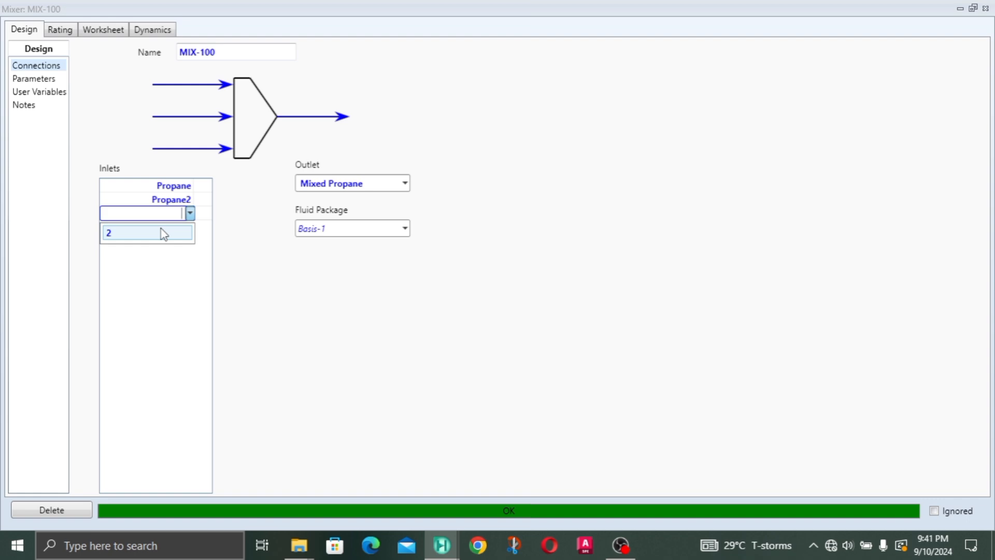
{"action": "left_click", "coordinate": [164, 234]}
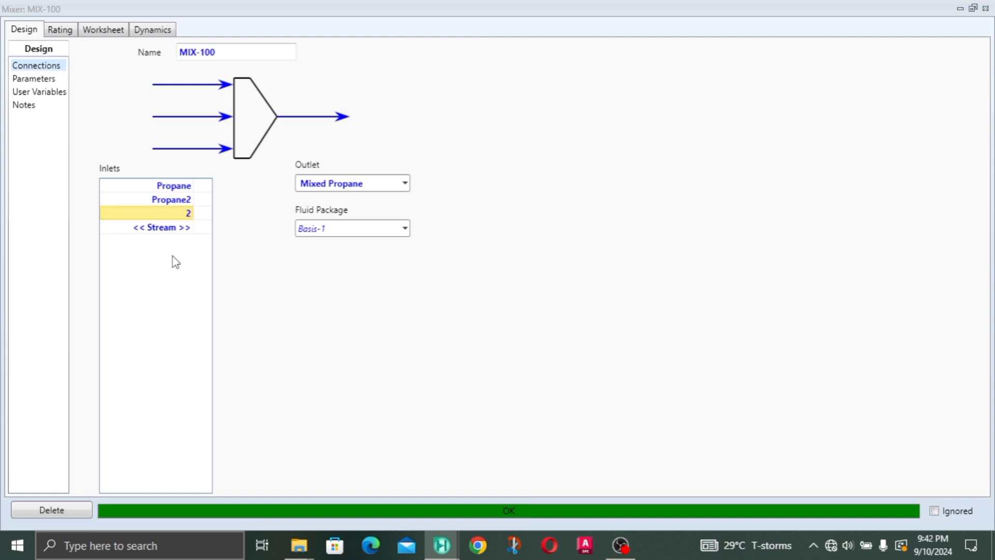
Check the mixer's stream connections on the flowsheet, and close the MIX-100 property view.
{"action": "left_click", "coordinate": [972, 8]}
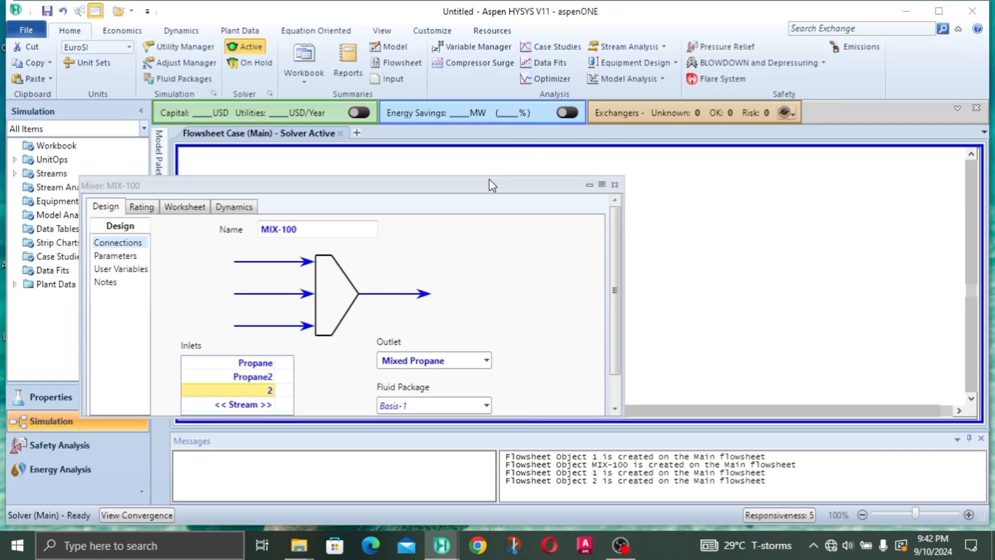
{"action": "left_click_drag", "start_coordinate": [490, 180], "coordinate": [531, 374]}
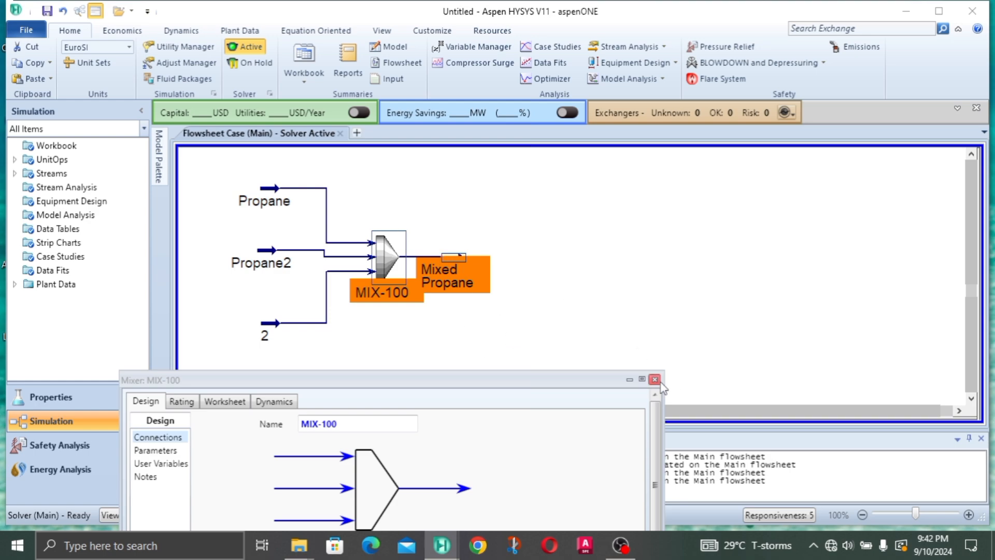
{"action": "left_click_drag", "start_coordinate": [545, 382], "coordinate": [547, 109]}
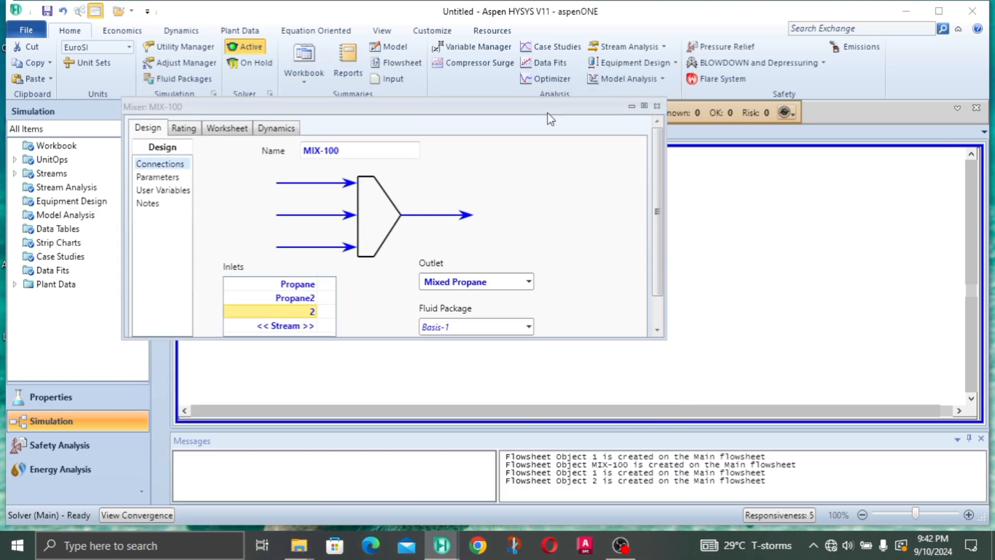
{"action": "left_click", "coordinate": [645, 106]}
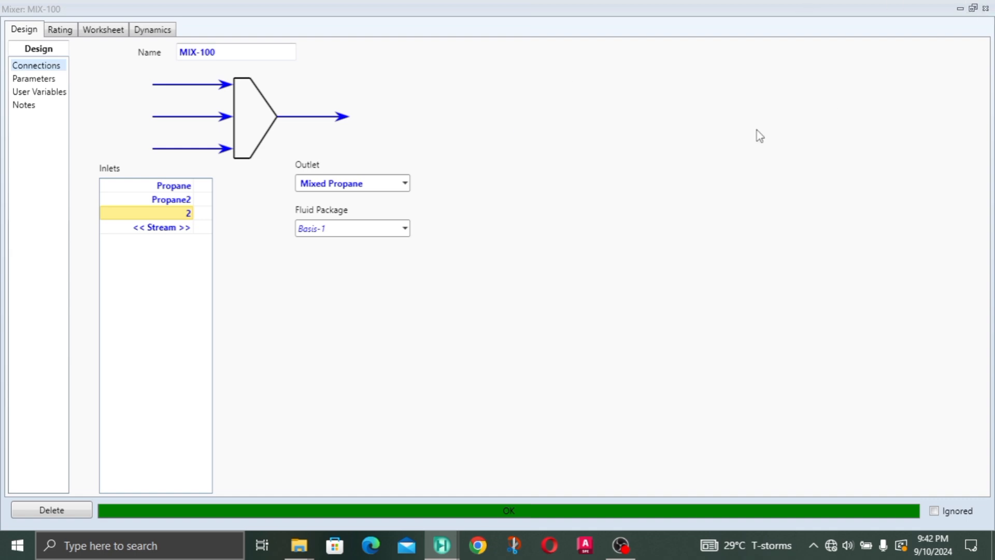
{"action": "left_click", "coordinate": [985, 9]}
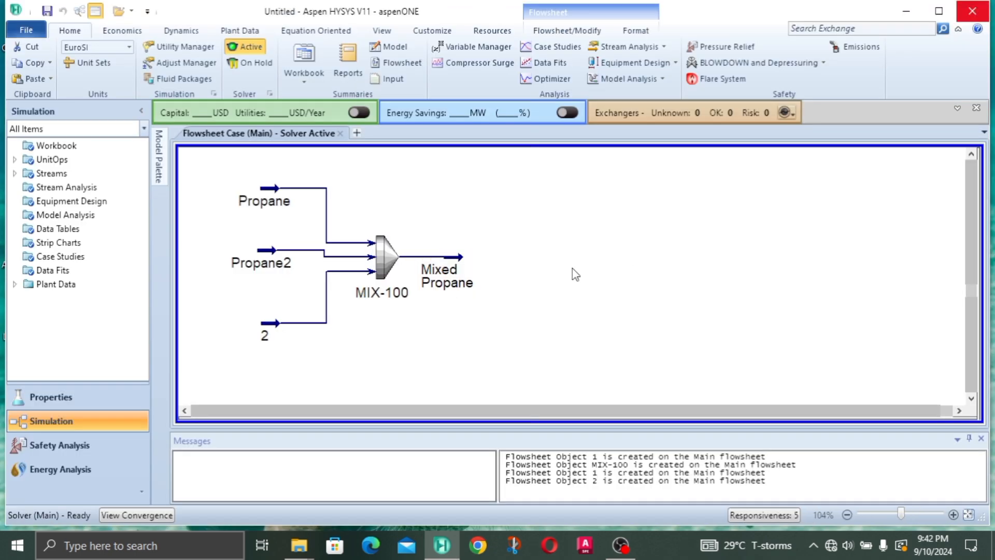
Move Mixed Propane further right of the mixer, align Propane2 with the mixer's middle inlet, and shift stream 2 slightly left.
{"action": "left_click_drag", "start_coordinate": [447, 259], "coordinate": [490, 261]}
{"action": "left_click", "coordinate": [263, 253]}
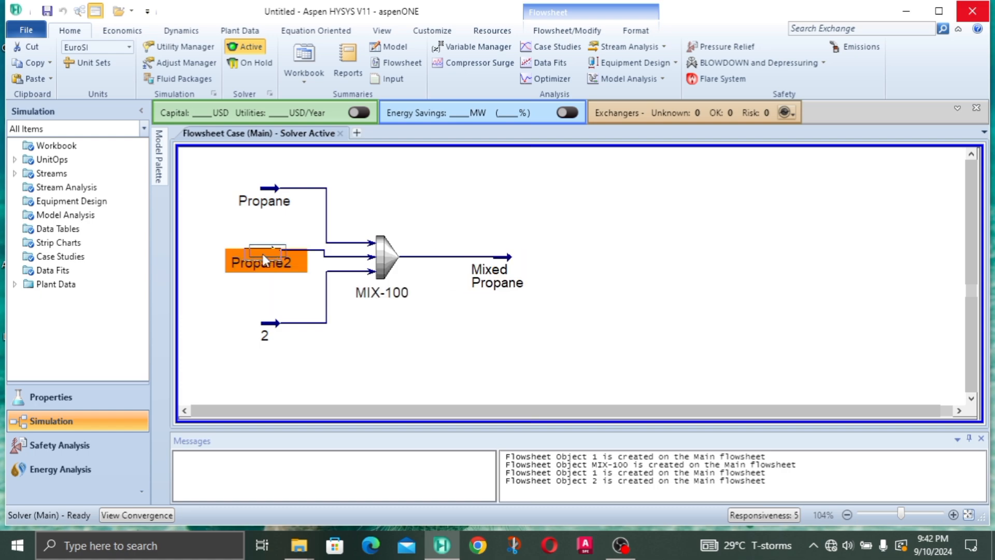
{"action": "left_click_drag", "start_coordinate": [262, 254], "coordinate": [257, 259]}
{"action": "left_click_drag", "start_coordinate": [270, 334], "coordinate": [254, 335]}
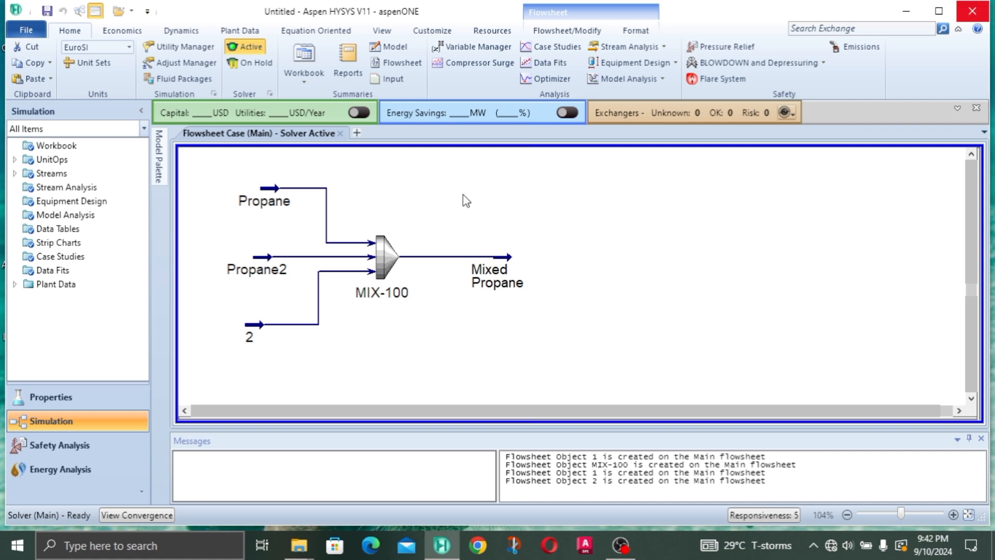
Examine the Mixed Propane stream's calculated conditions, particularly its mass flow.
{"action": "left_click", "coordinate": [500, 277]}
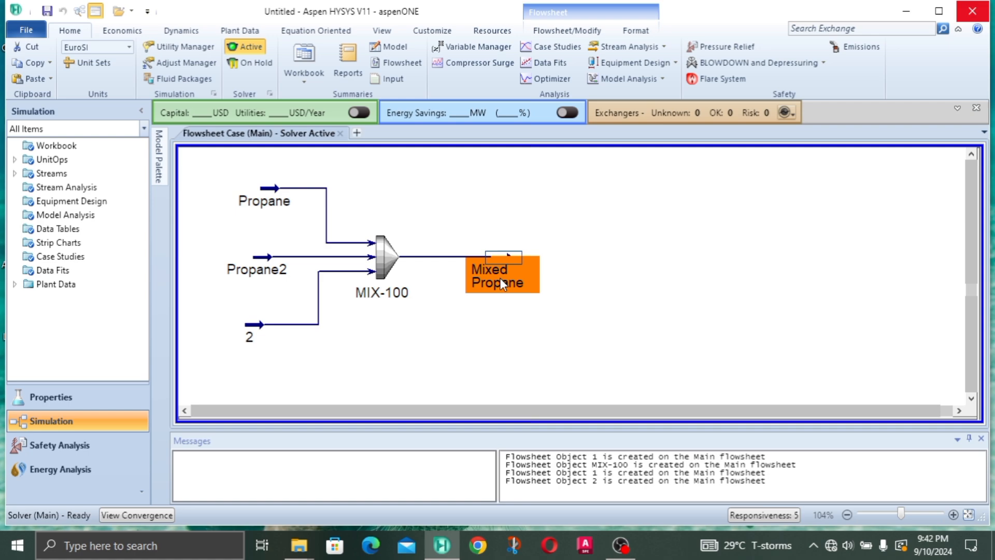
{"action": "left_click", "coordinate": [477, 229]}
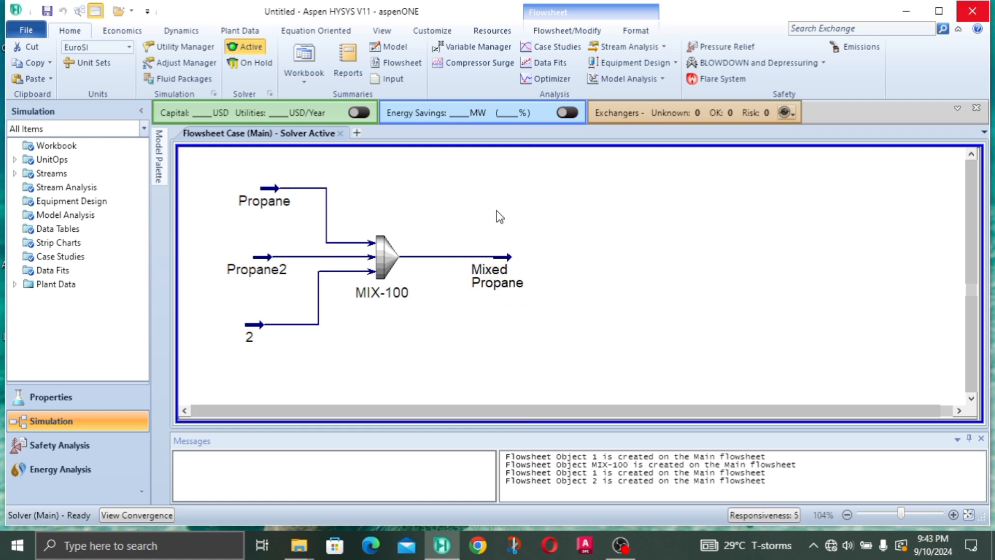
{"action": "mouse_move", "coordinate": [466, 248]}
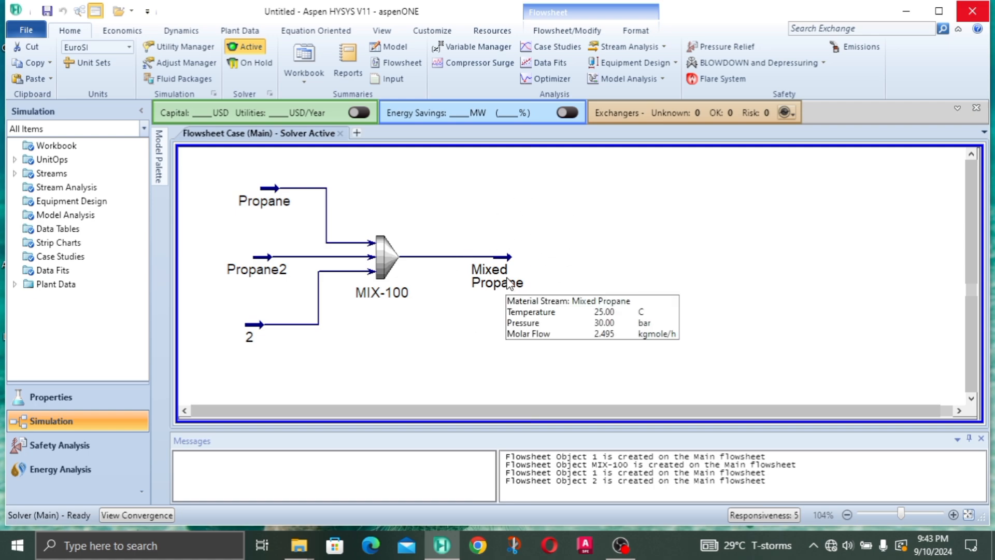
{"action": "mouse_move", "coordinate": [393, 267]}
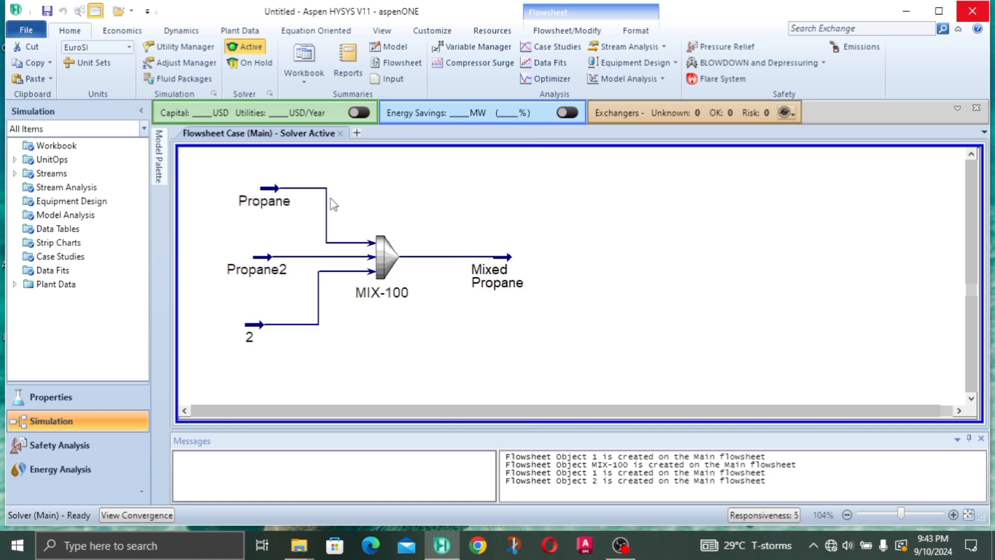
{"action": "mouse_move", "coordinate": [470, 272]}
{"action": "double_click", "coordinate": [498, 275]}
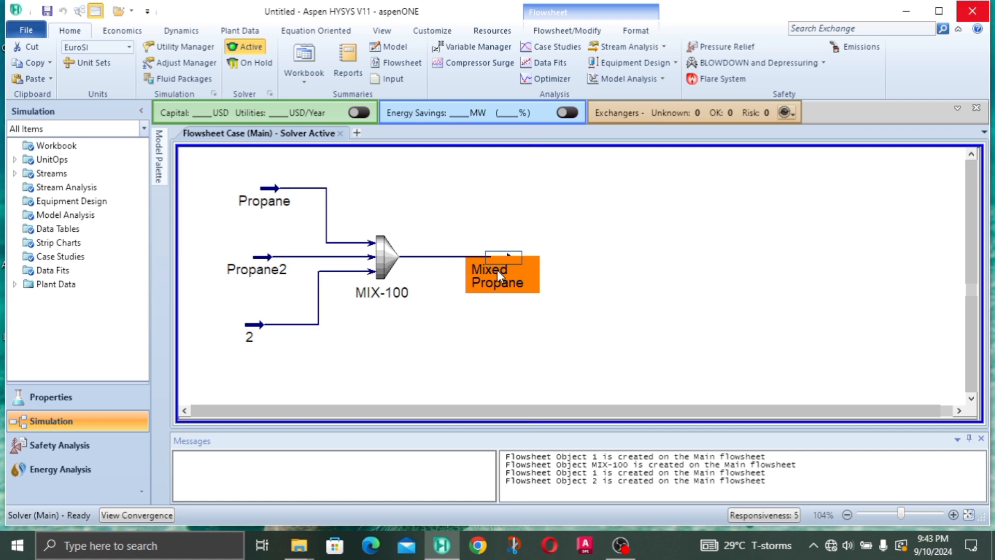
{"action": "left_click", "coordinate": [470, 324]}
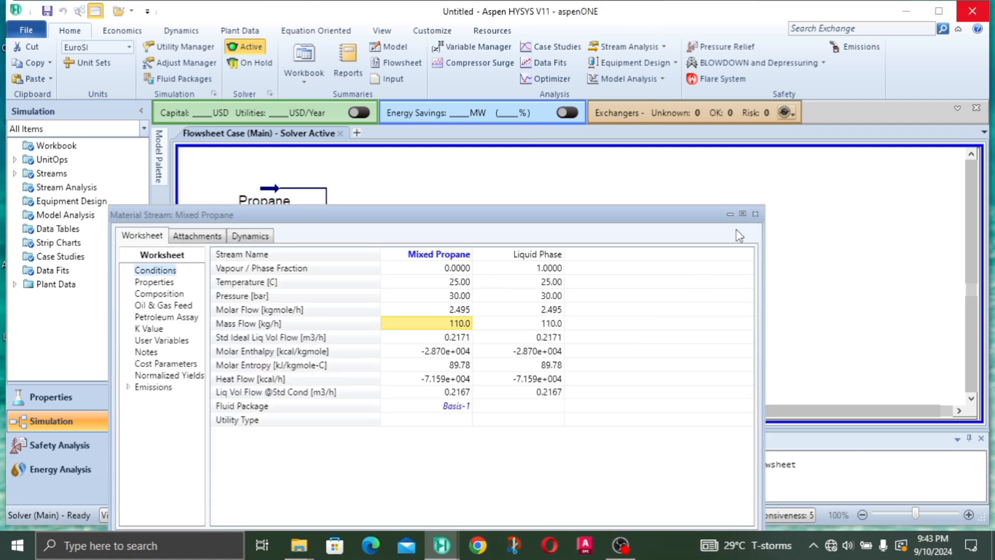
{"action": "left_click", "coordinate": [754, 214]}
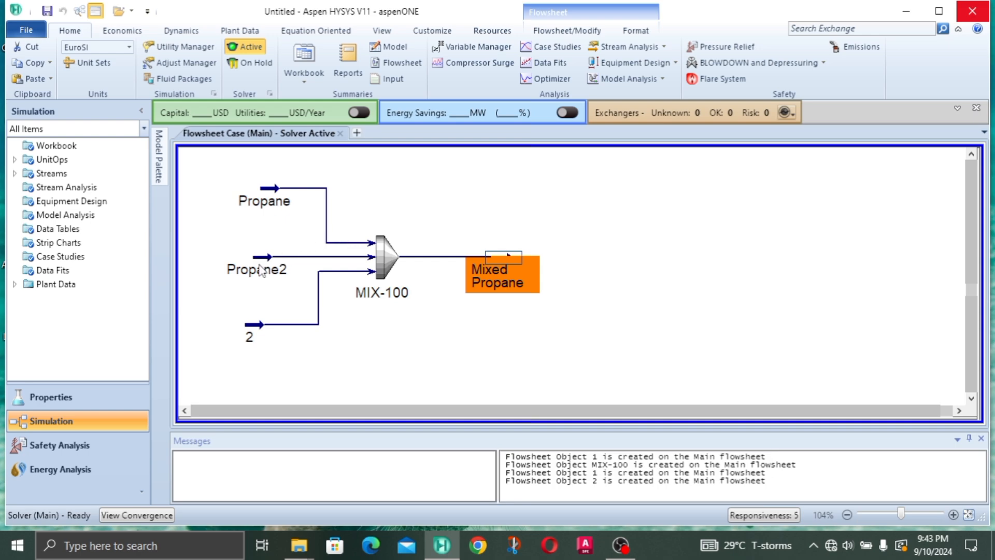
Review the mass flows of feed streams 2, Propane and Propane2 for comparison with the mixed outlet.
{"action": "double_click", "coordinate": [244, 325]}
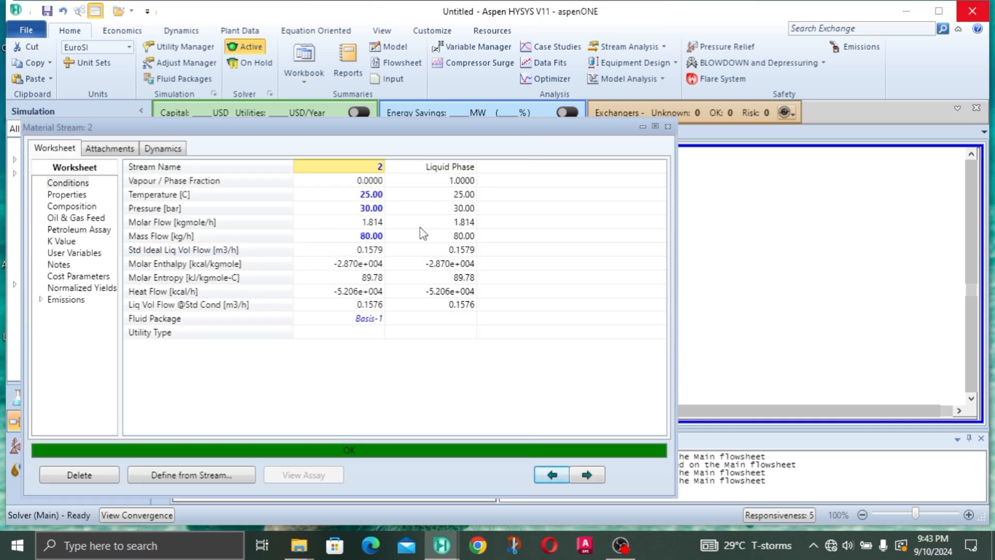
{"action": "left_click", "coordinate": [669, 126]}
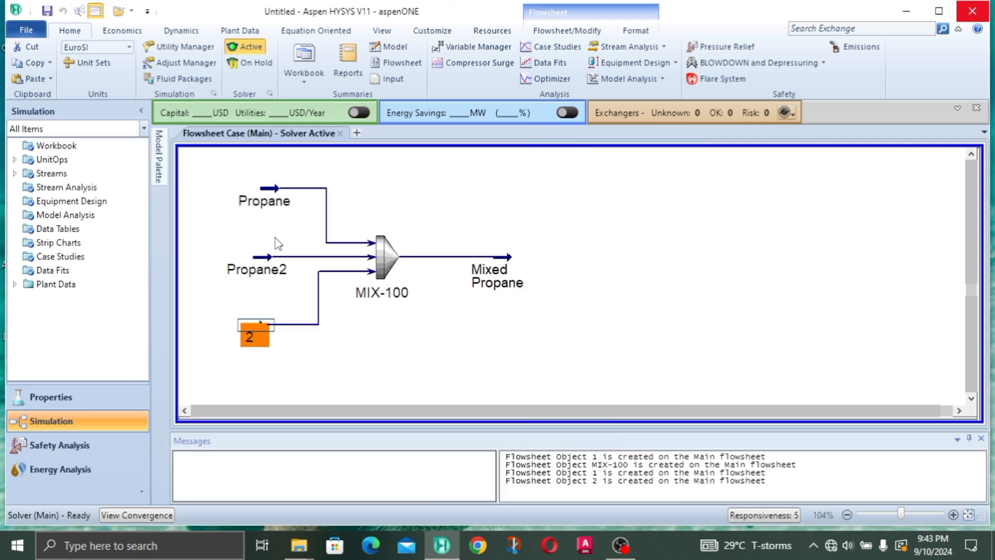
{"action": "left_click", "coordinate": [256, 259]}
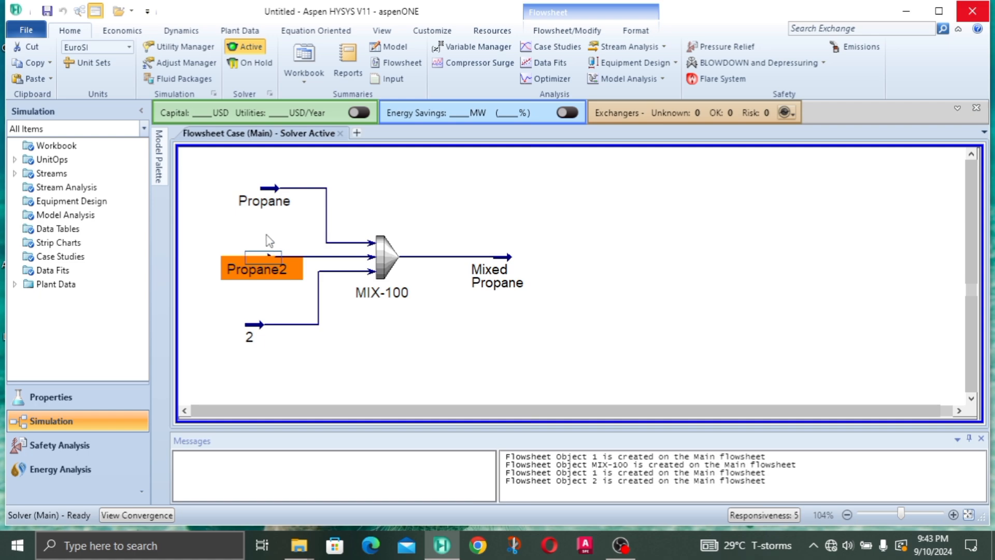
{"action": "left_click", "coordinate": [266, 232]}
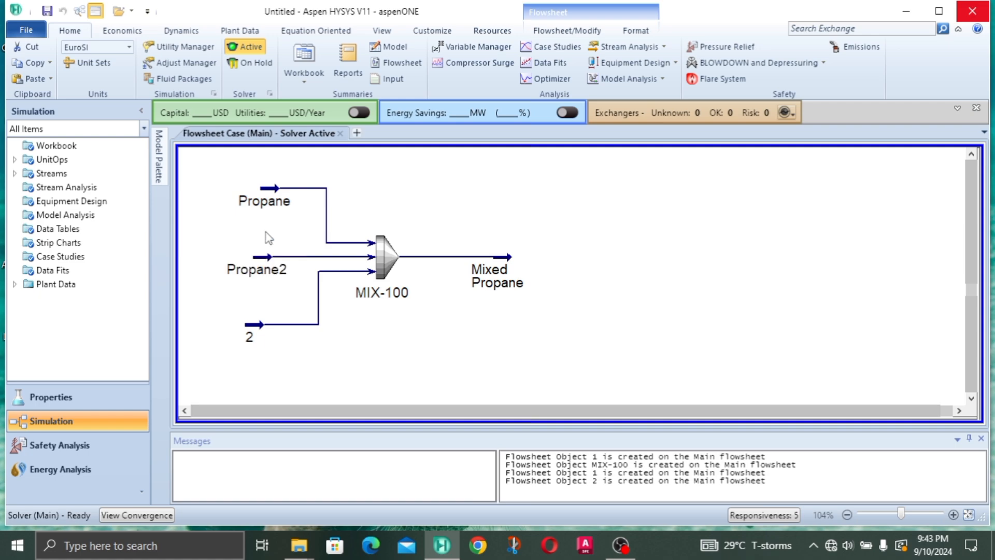
{"action": "left_click", "coordinate": [277, 202]}
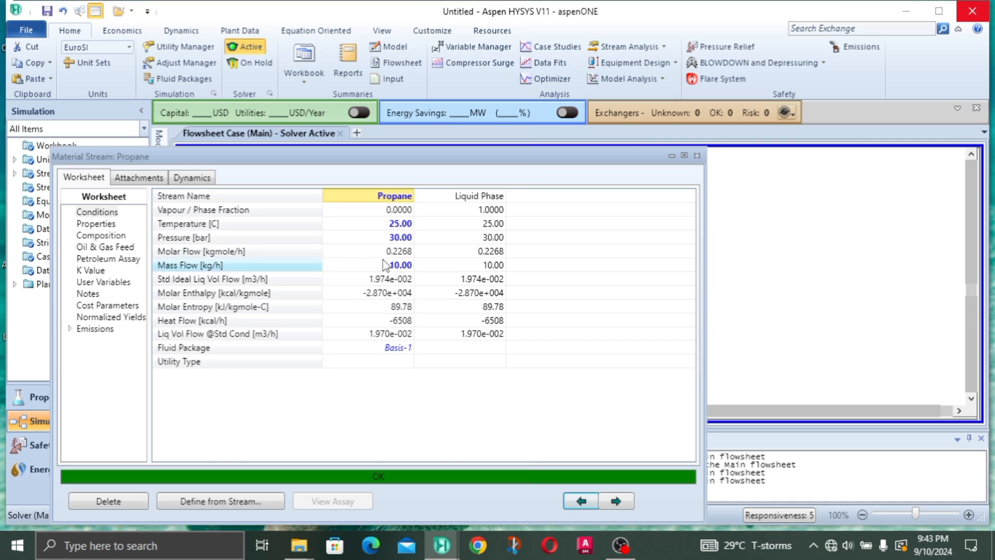
{"action": "left_click", "coordinate": [696, 156]}
{"action": "double_click", "coordinate": [269, 263]}
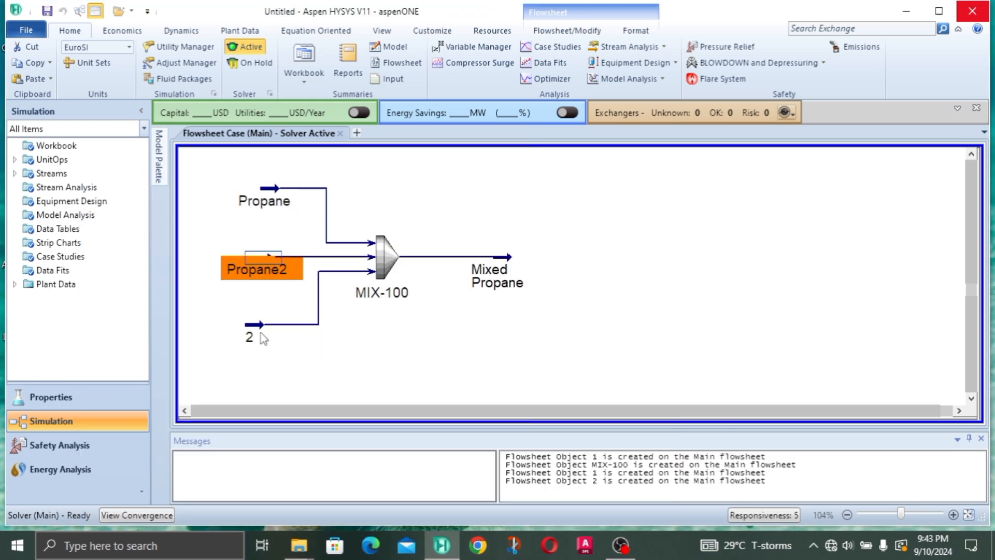
Rename stream 2 as Propane3.
{"action": "left_click", "coordinate": [261, 337]}
{"action": "double_click", "coordinate": [261, 337]}
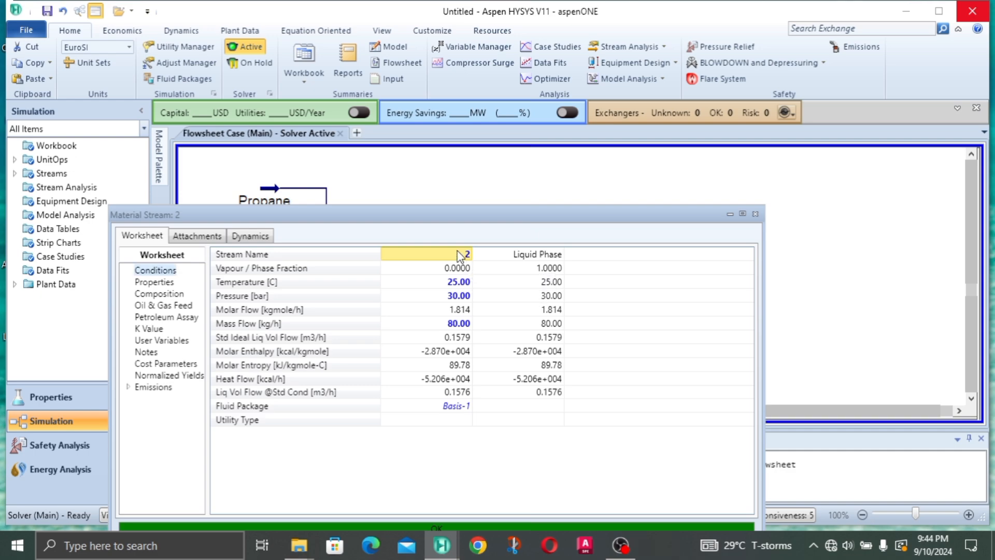
{"action": "type", "text": "Prop"}
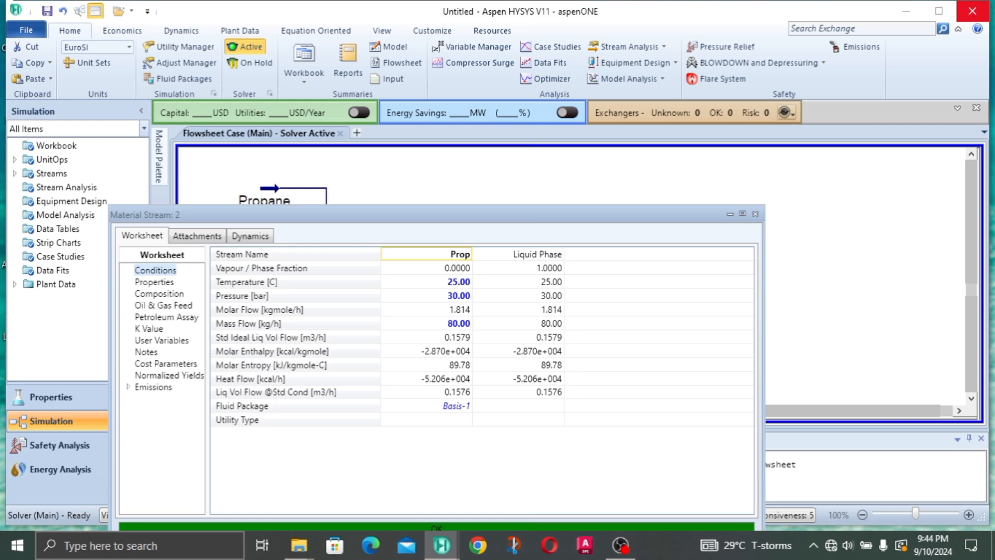
{"action": "type", "text": "ane3"}
{"action": "key", "text": "Return"}
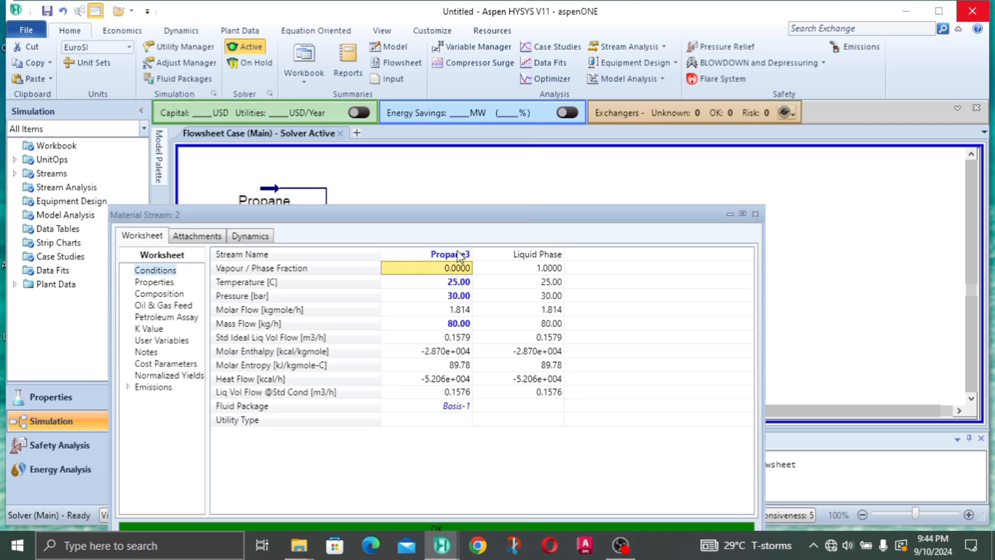
{"action": "left_click", "coordinate": [755, 214]}
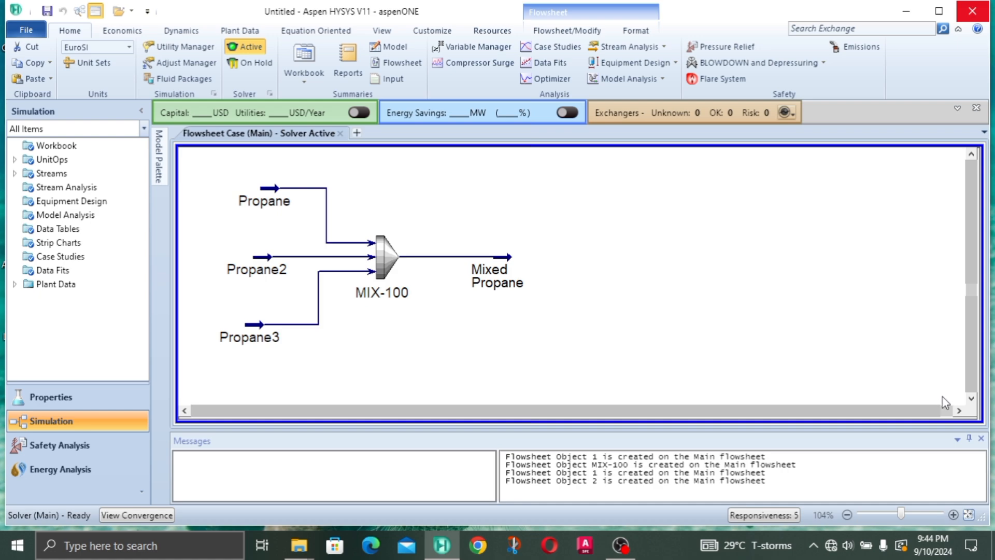
Add a Tee to the flowsheet and position it just right of the Mixed Propane stream, level with the mixer.
{"action": "left_click", "coordinate": [965, 410]}
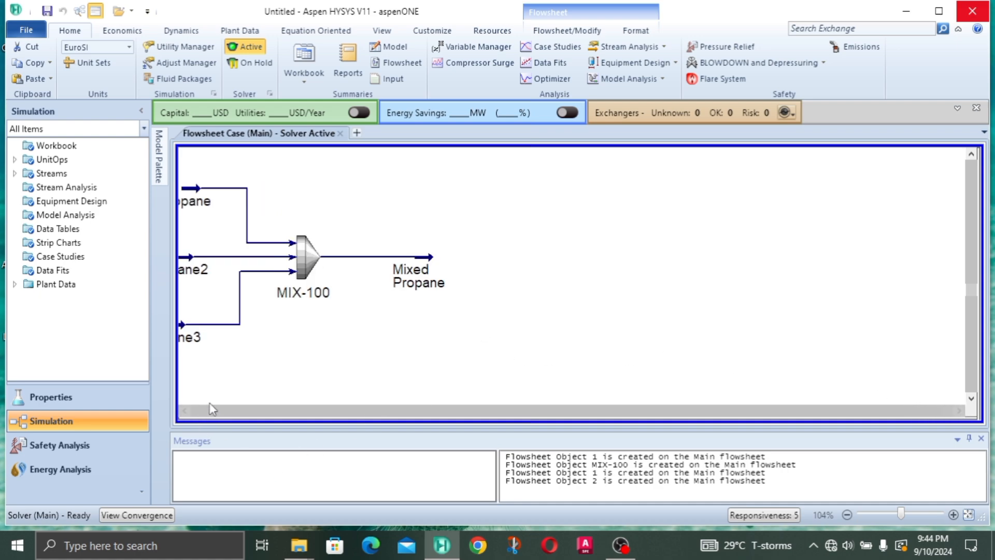
{"action": "left_click", "coordinate": [184, 410]}
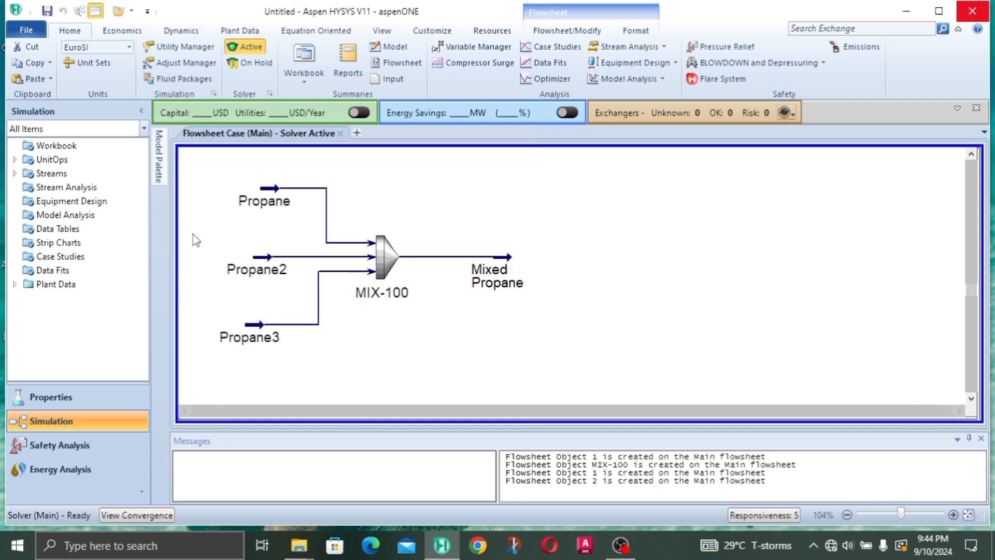
{"action": "left_click", "coordinate": [161, 173]}
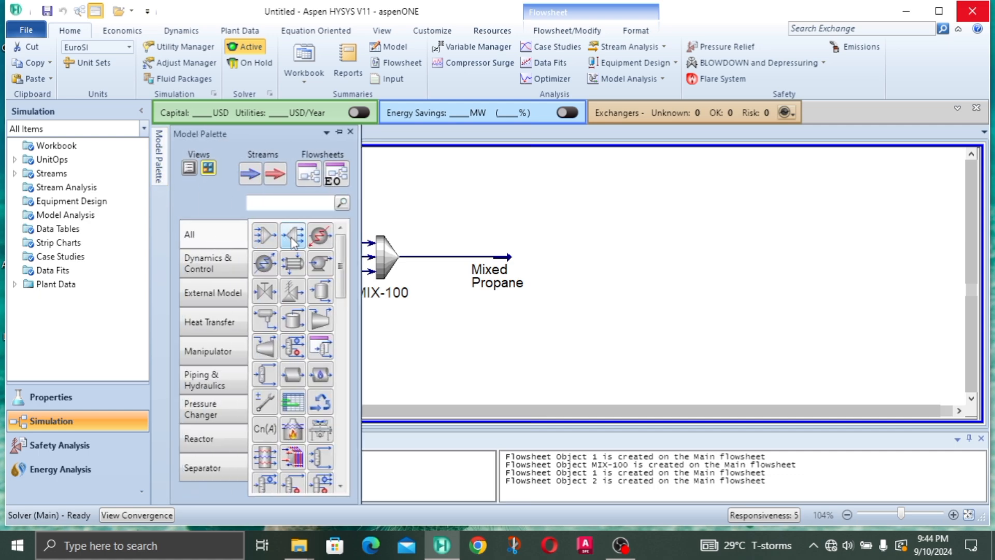
{"action": "left_click_drag", "start_coordinate": [294, 242], "coordinate": [540, 286]}
{"action": "left_click", "coordinate": [551, 266]}
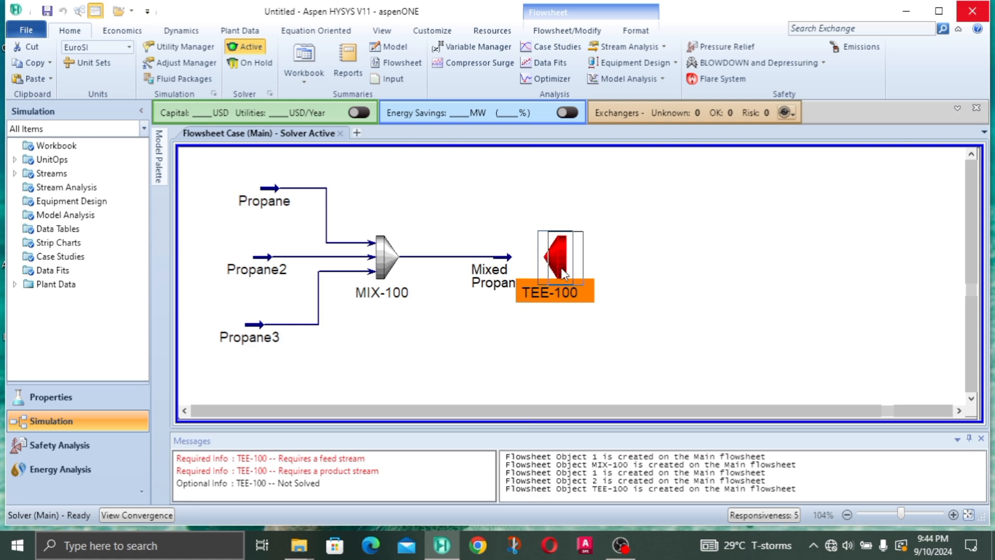
{"action": "left_click", "coordinate": [637, 262]}
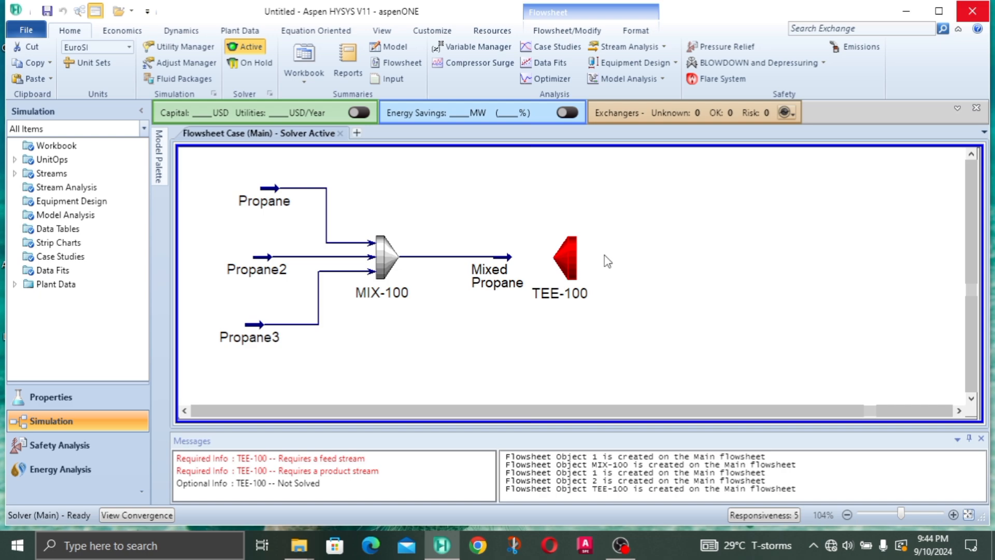
{"action": "left_click", "coordinate": [577, 264]}
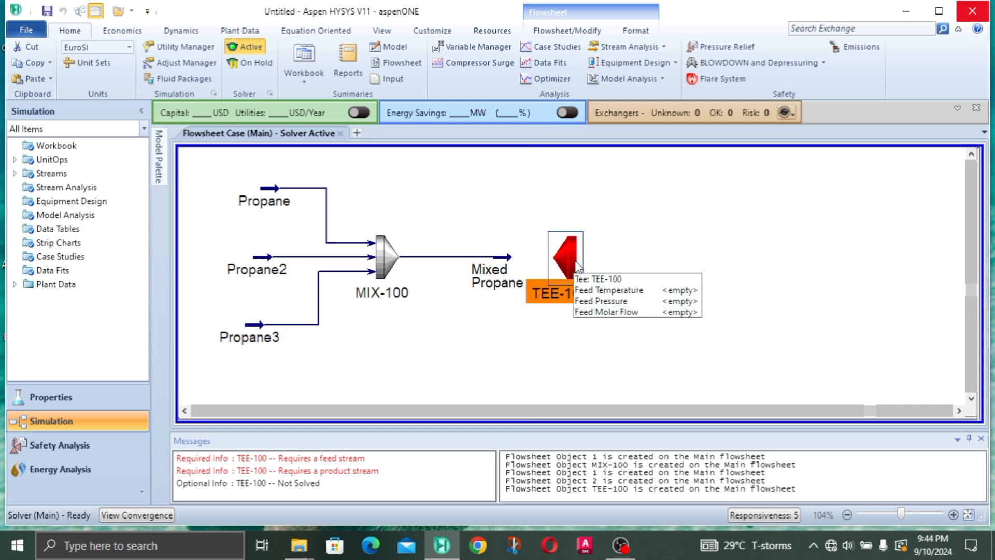
{"action": "left_click", "coordinate": [636, 198]}
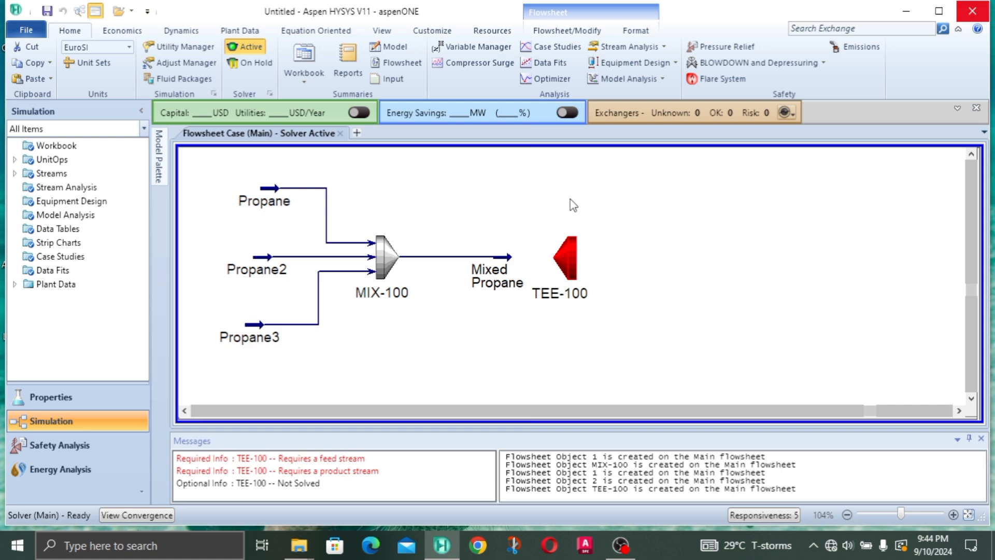
{"action": "left_click", "coordinate": [570, 274]}
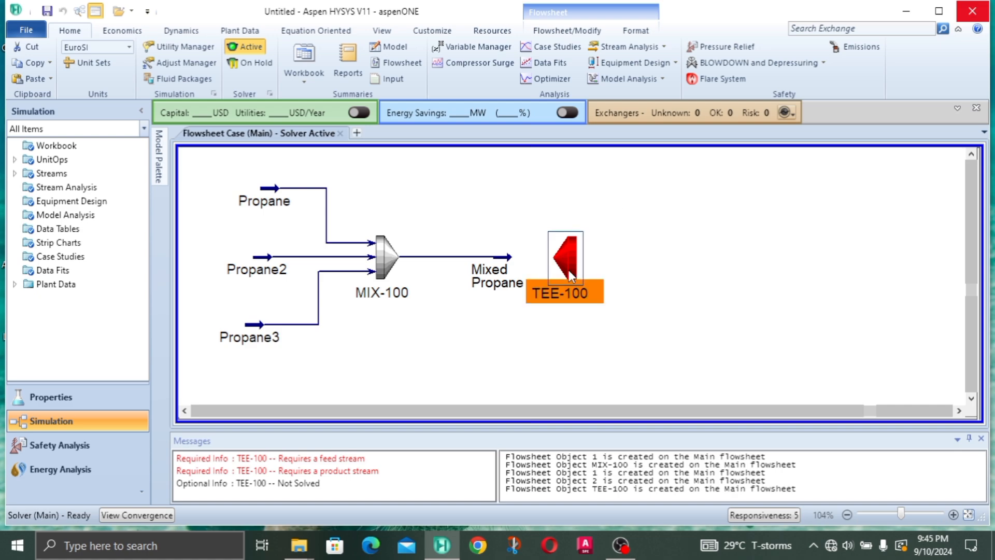
{"action": "left_click", "coordinate": [617, 216]}
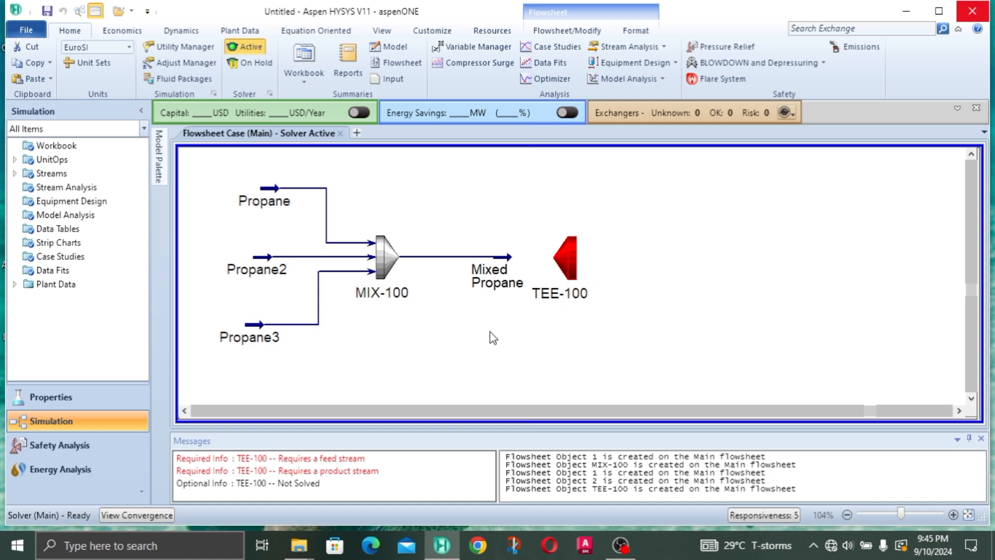
{"action": "left_click", "coordinate": [568, 257]}
{"action": "left_click", "coordinate": [633, 217]}
Nudge the Propane feed stream slightly left and move the tee slightly up and closer to the Mixed Propane stream.
{"action": "left_click_drag", "start_coordinate": [244, 197], "coordinate": [240, 197]}
{"action": "left_click", "coordinate": [425, 212]}
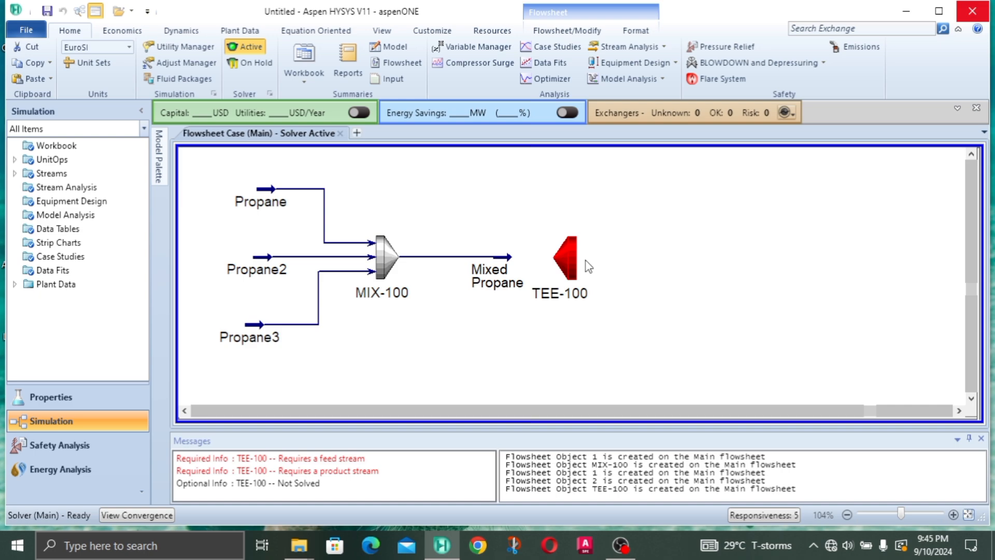
{"action": "mouse_move", "coordinate": [501, 269]}
{"action": "left_click", "coordinate": [496, 273]}
{"action": "left_click", "coordinate": [572, 274]}
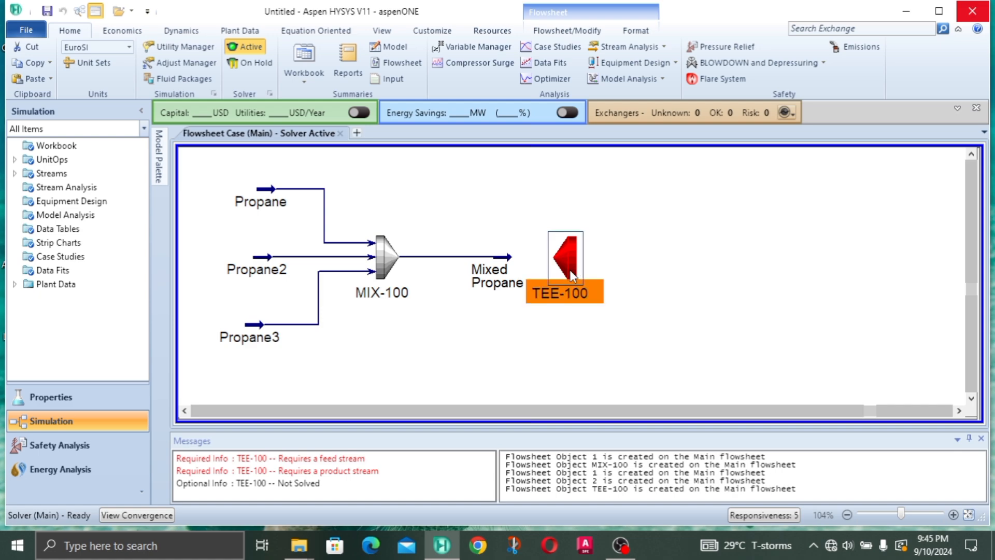
{"action": "left_click", "coordinate": [720, 251]}
{"action": "mouse_move", "coordinate": [561, 273]}
{"action": "left_mouse_down"}
{"action": "mouse_move", "coordinate": [544, 268]}
{"action": "mouse_move", "coordinate": [559, 254]}
{"action": "left_mouse_up"}
{"action": "left_click", "coordinate": [703, 259]}
{"action": "left_click", "coordinate": [643, 260]}
{"action": "left_click", "coordinate": [691, 228]}
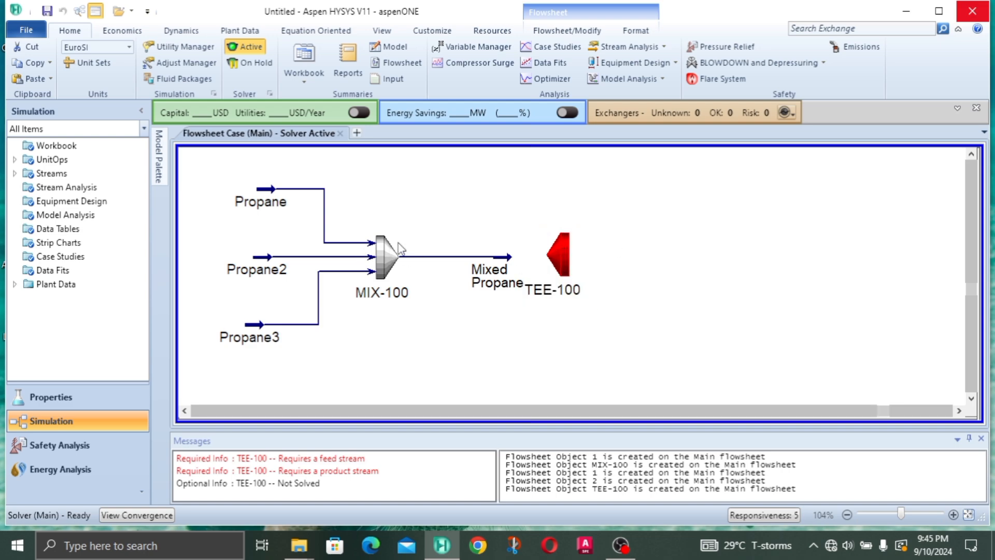
Open the tee's properties in an enlarged window and connect Mixed Propane as its inlet stream.
{"action": "double_click", "coordinate": [560, 263]}
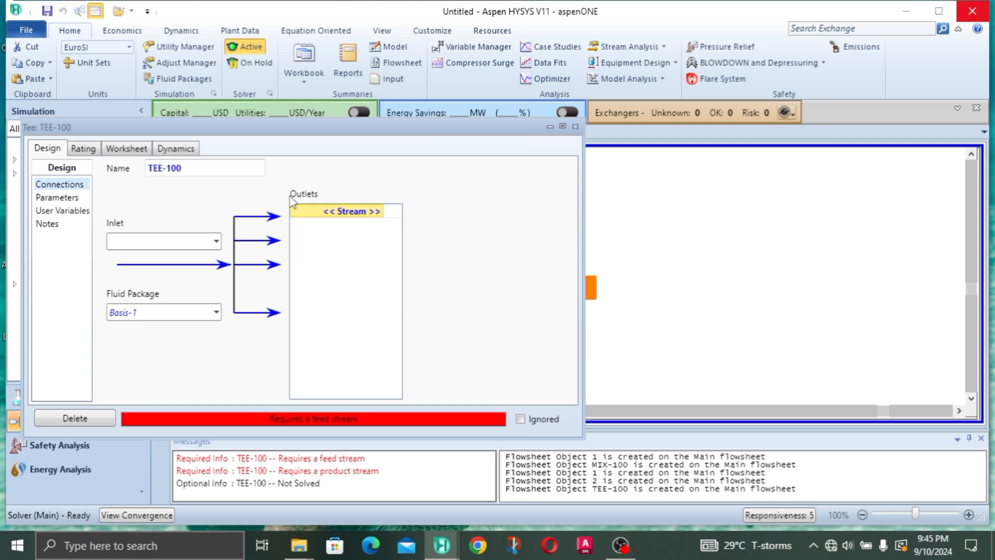
{"action": "left_click", "coordinate": [562, 127]}
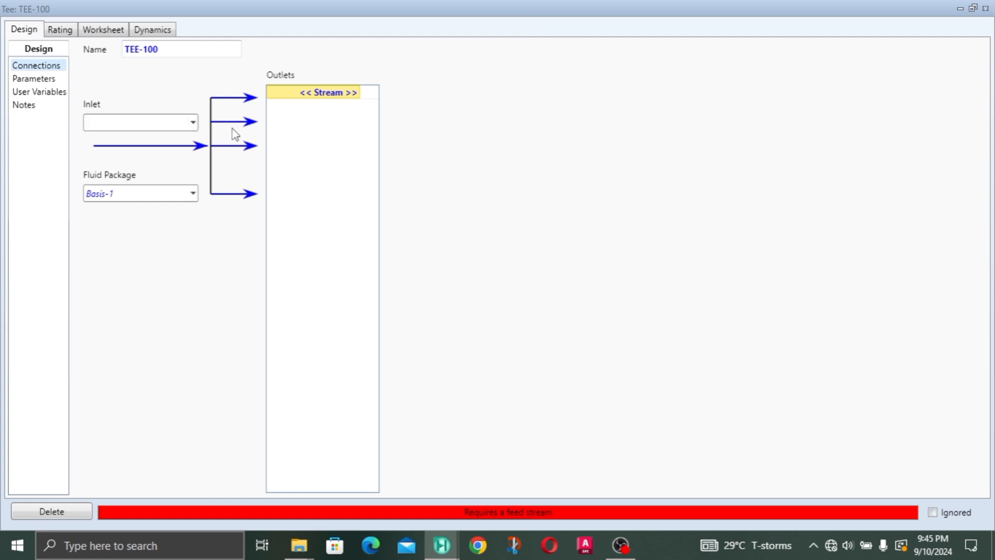
{"action": "left_click", "coordinate": [193, 123]}
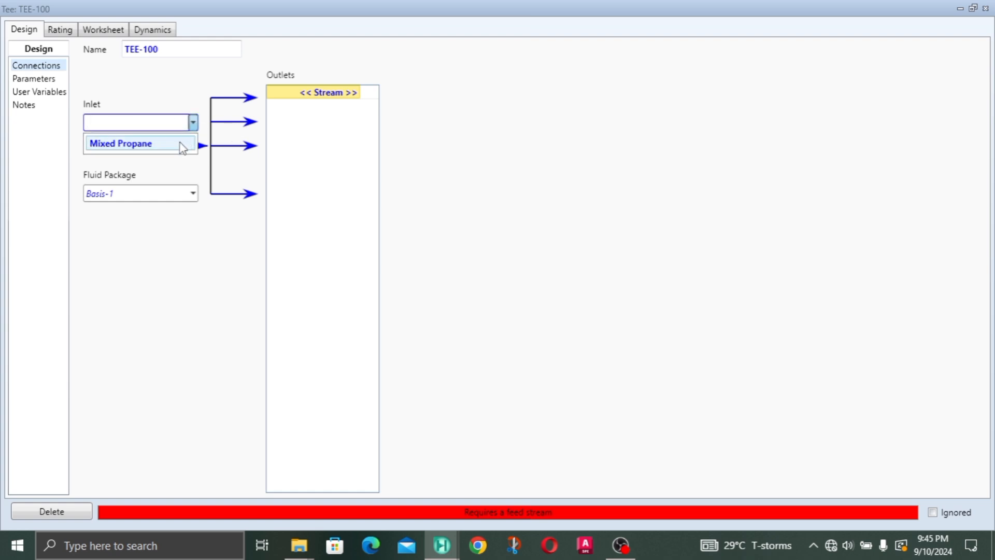
{"action": "left_click", "coordinate": [183, 148]}
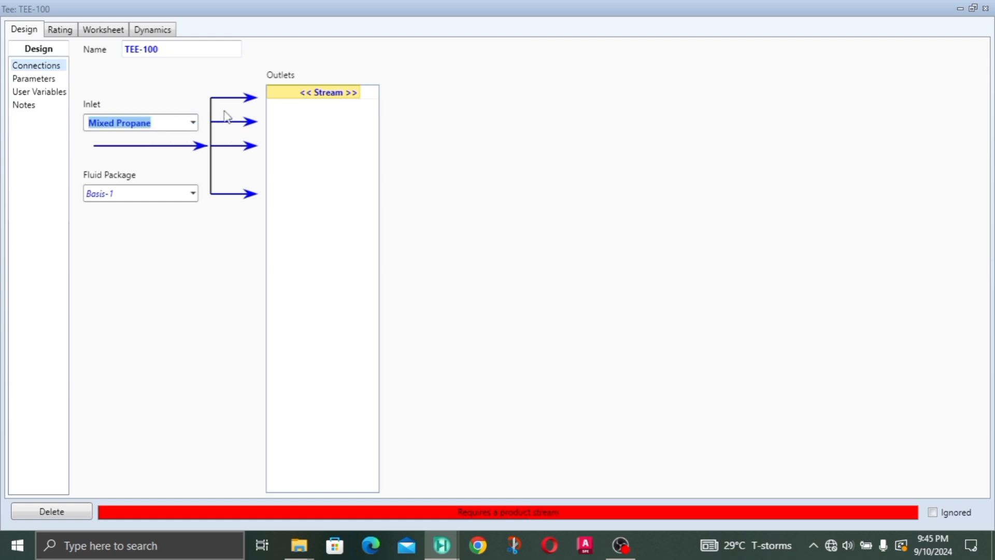
Create Propane 10 as the tee's first outlet stream.
{"action": "left_click", "coordinate": [357, 94]}
{"action": "left_click", "coordinate": [357, 94]}
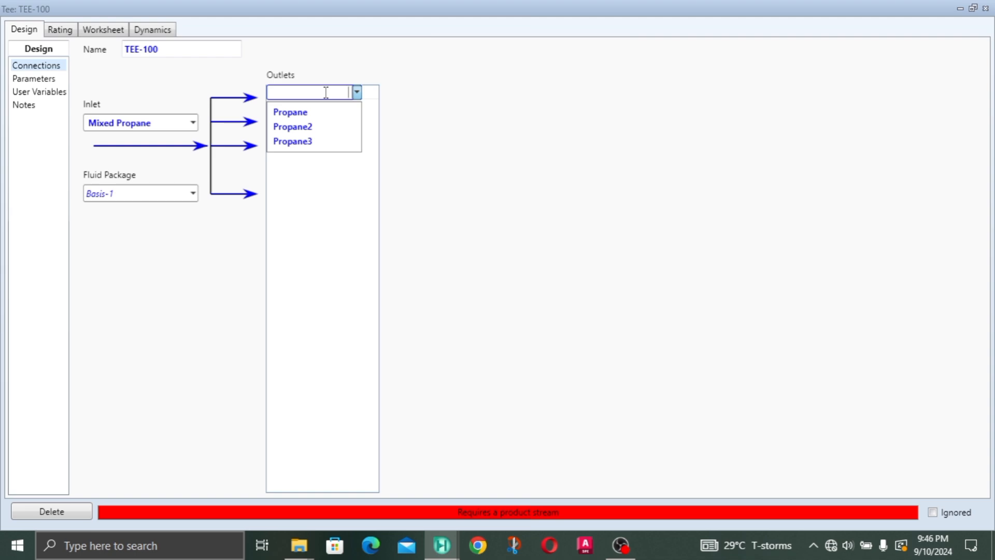
{"action": "type", "text": "Prone"}
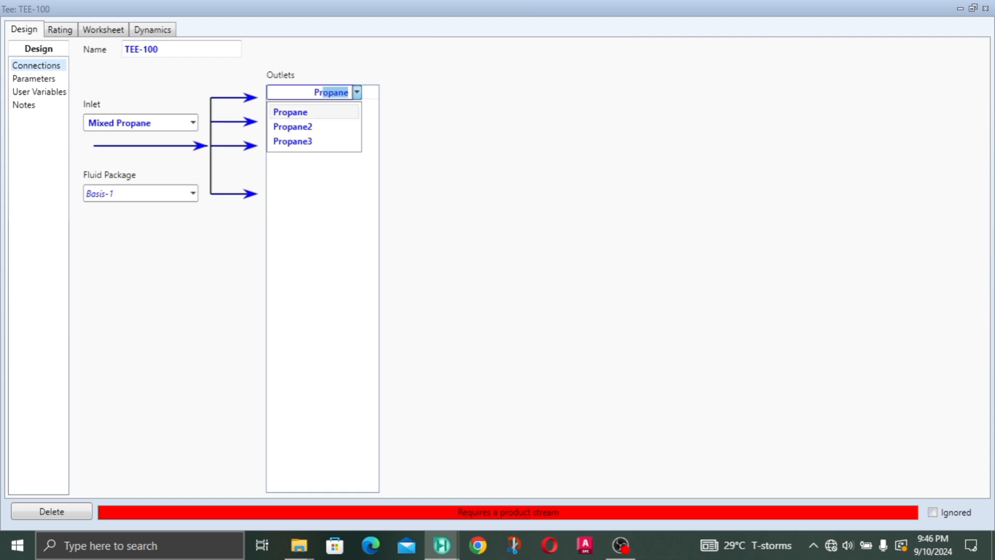
{"action": "key", "text": "BackSpace"}
{"action": "key", "text": "BackSpace"}
{"action": "type", "text": "pane 10"}
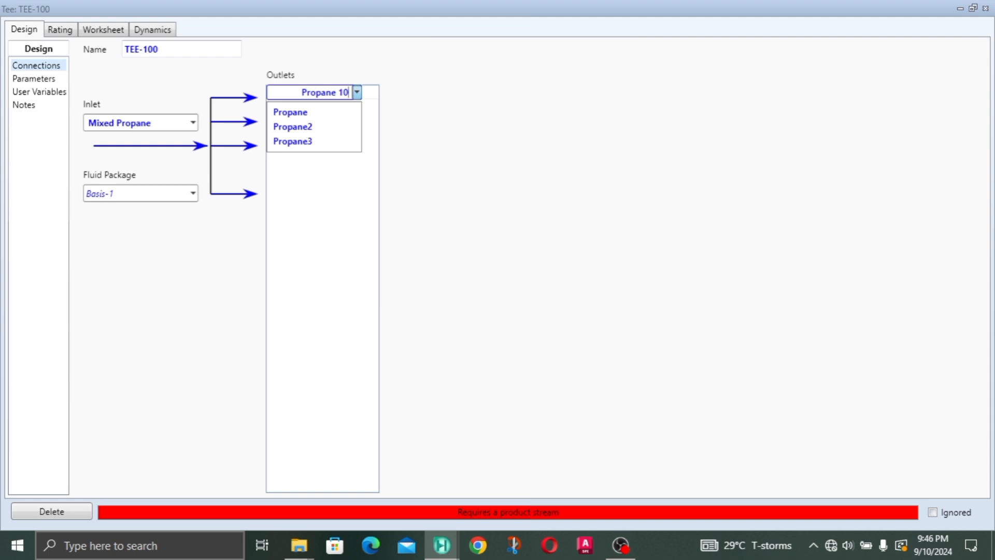
{"action": "key", "text": "Return"}
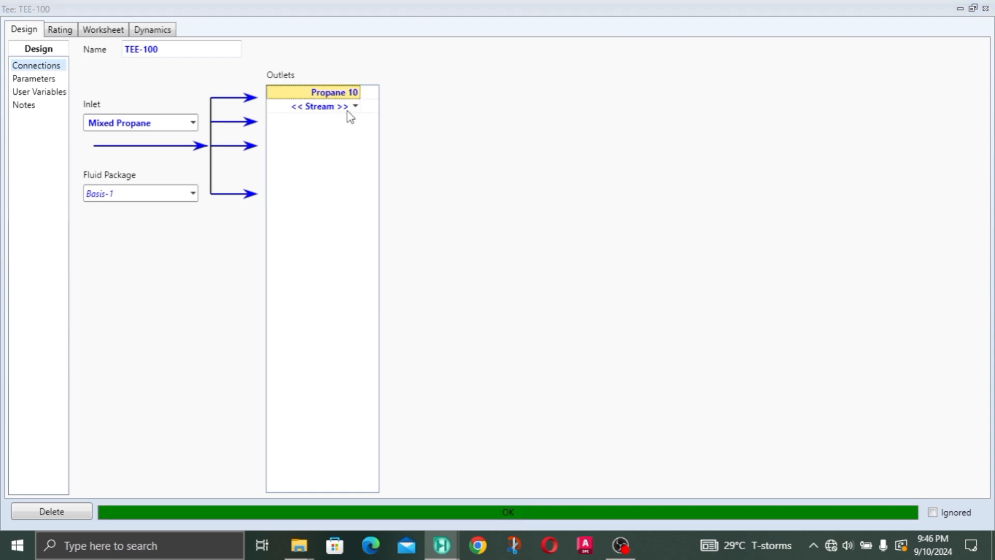
Create Propane 20 and Propane 80 as the tee's second and third outlet streams.
{"action": "left_click", "coordinate": [346, 107]}
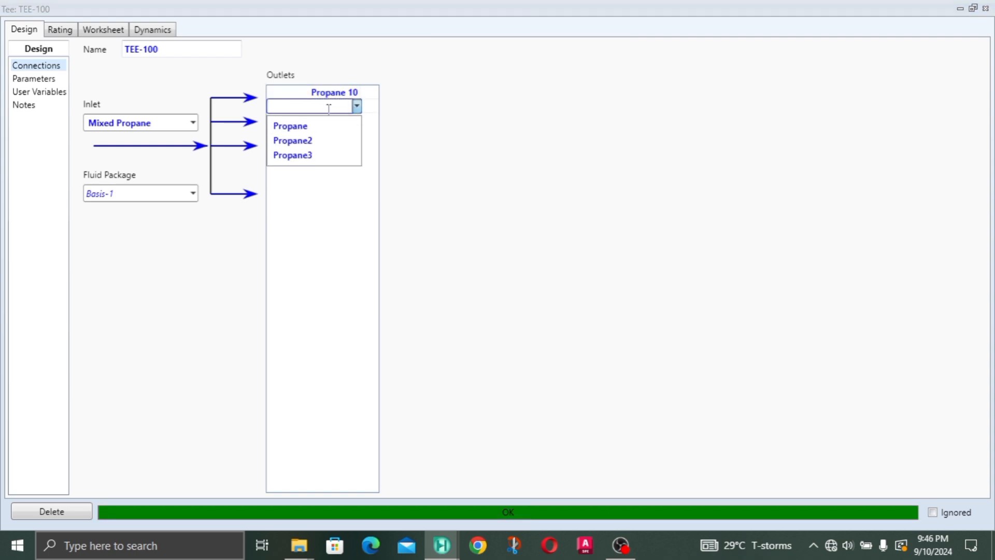
{"action": "type", "text": "P"}
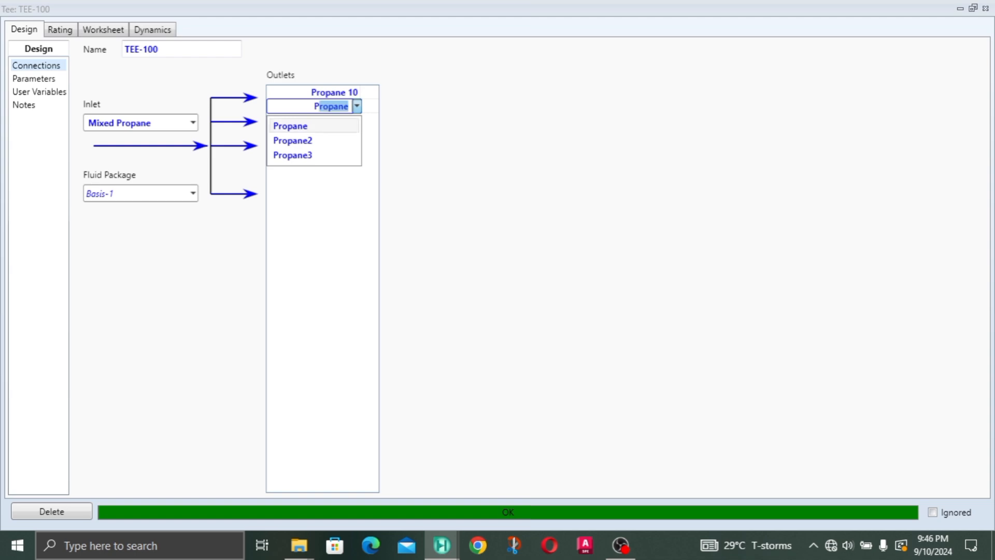
{"action": "type", "text": "ropane"}
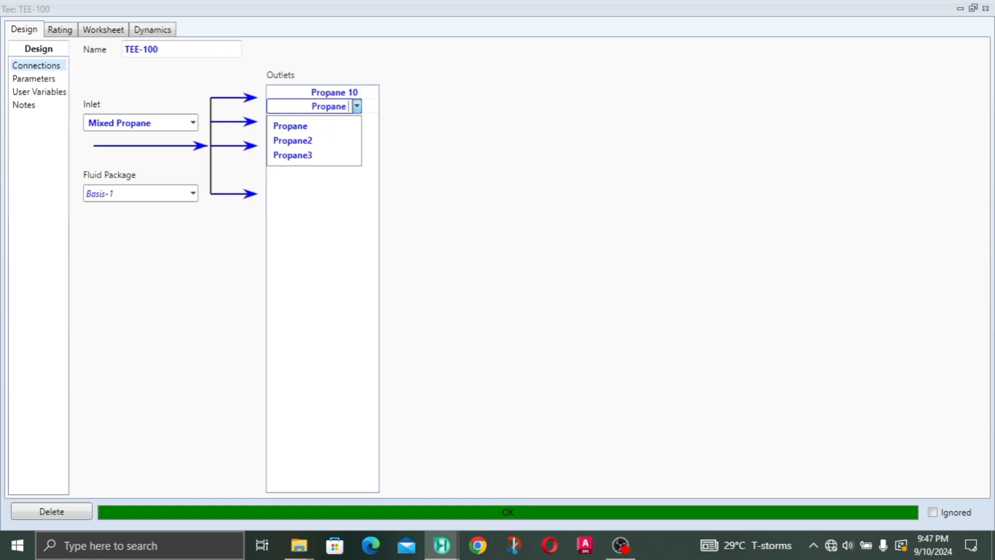
{"action": "type", "text": " 20"}
{"action": "key", "text": "Return"}
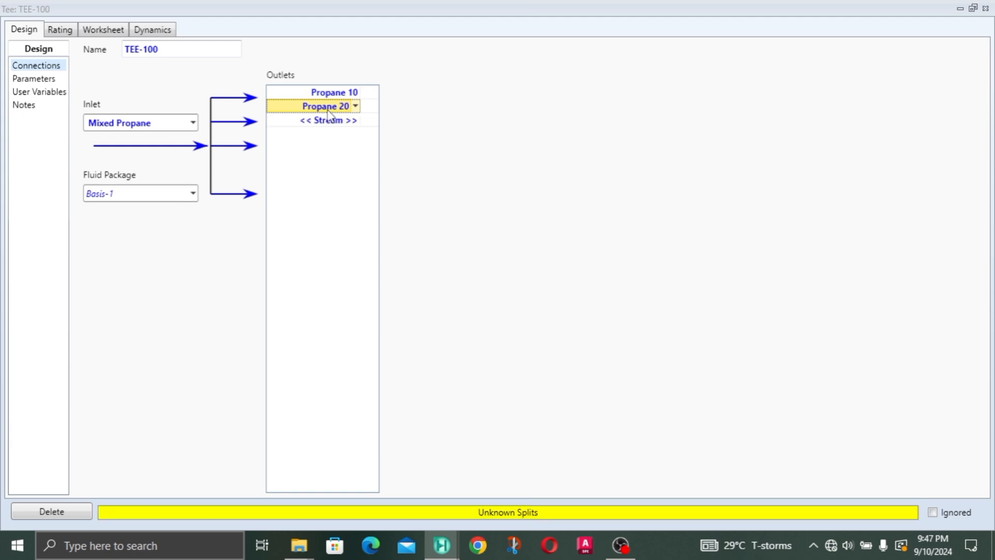
{"action": "left_click", "coordinate": [355, 122]}
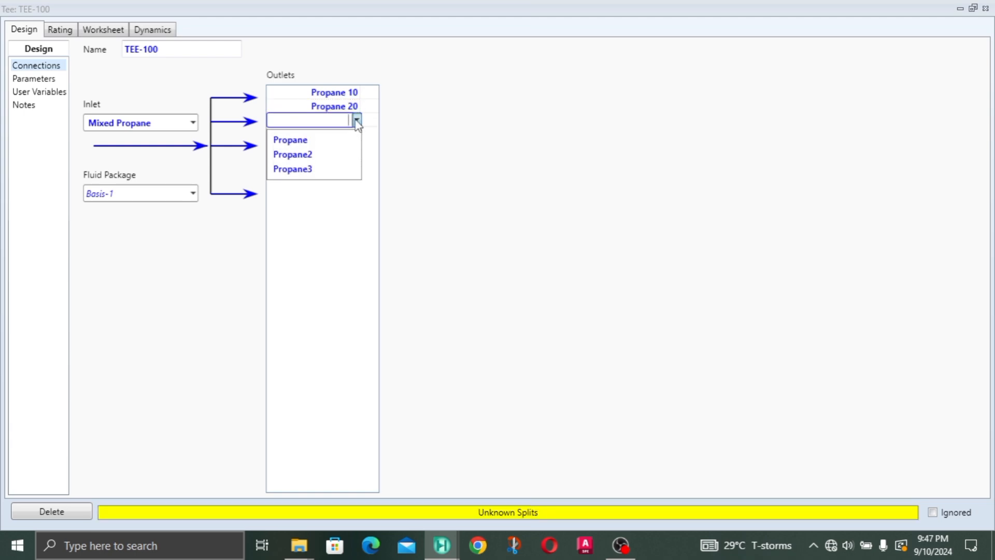
{"action": "type", "text": "Propane 80"}
{"action": "key", "text": "Return"}
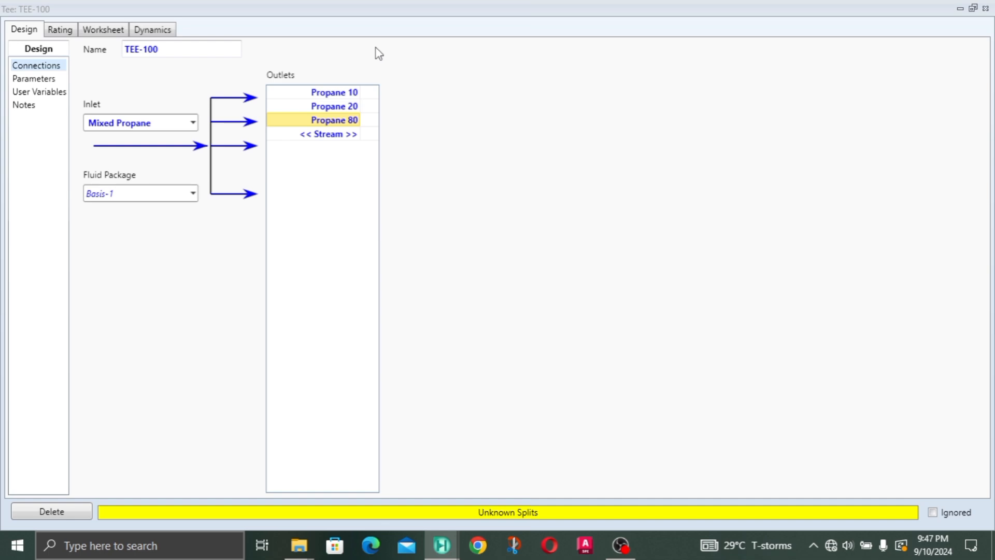
Review the tee's stream conditions and set the mass flow of outlet Propane 10 to 10 kg/h.
{"action": "left_click", "coordinate": [96, 30]}
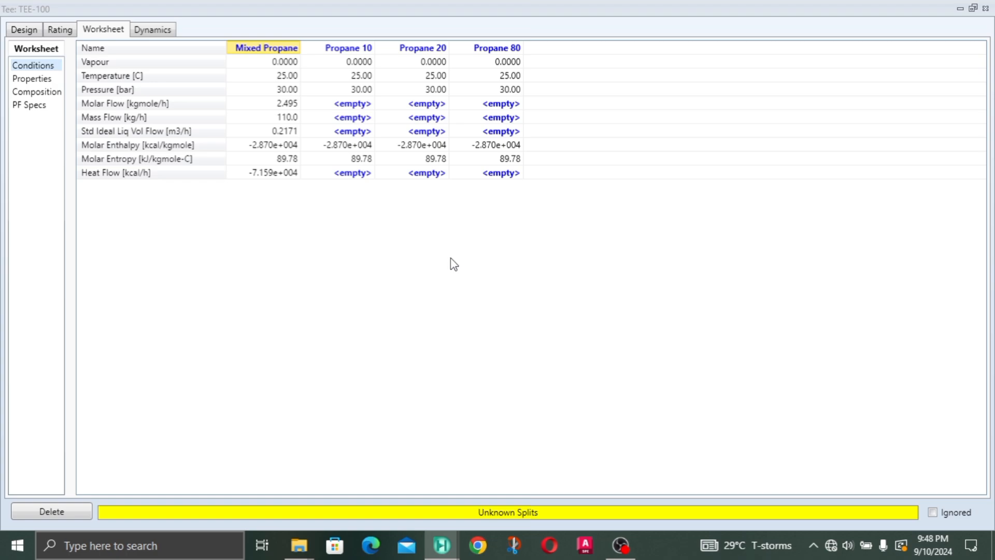
{"action": "left_click", "coordinate": [356, 48]}
{"action": "left_click", "coordinate": [411, 52]}
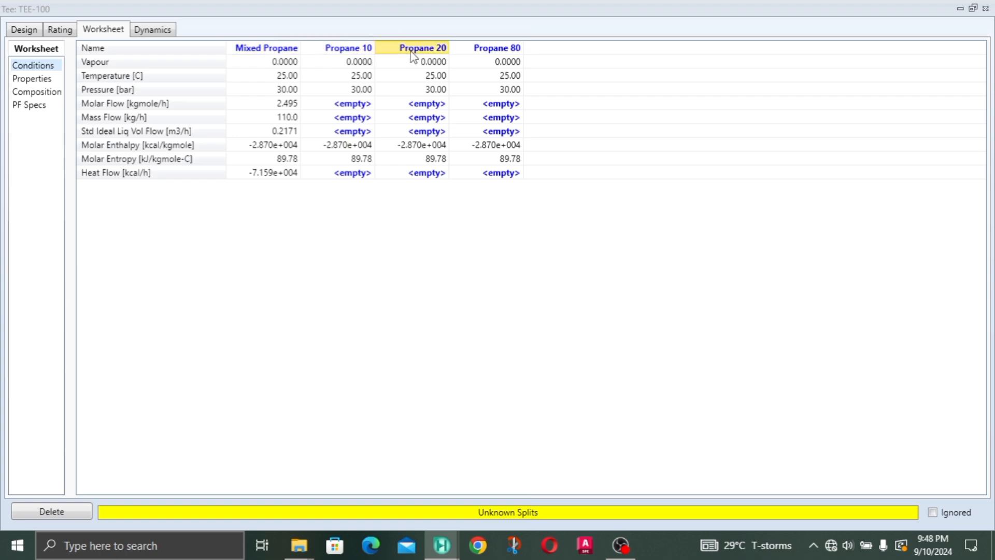
{"action": "left_click", "coordinate": [505, 48]}
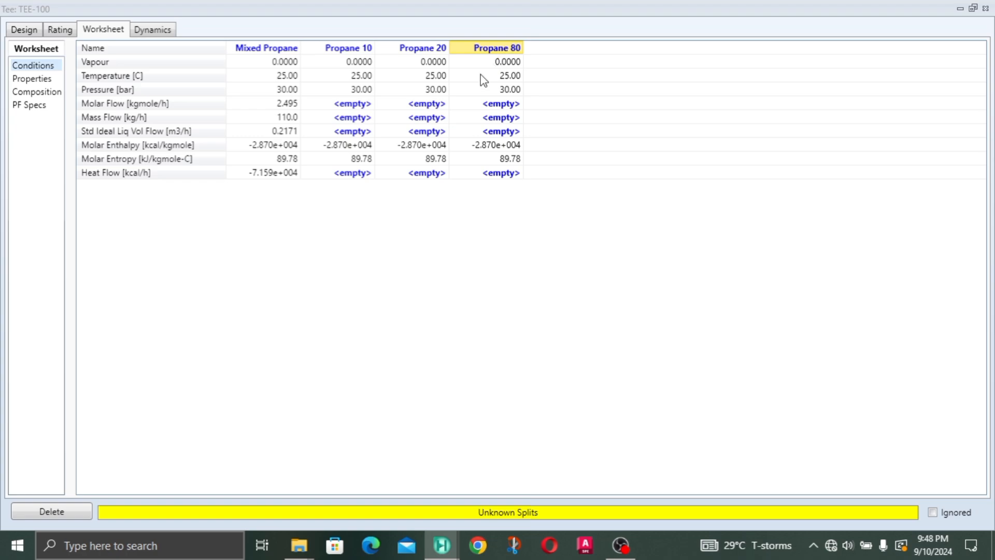
{"action": "left_click", "coordinate": [275, 50]}
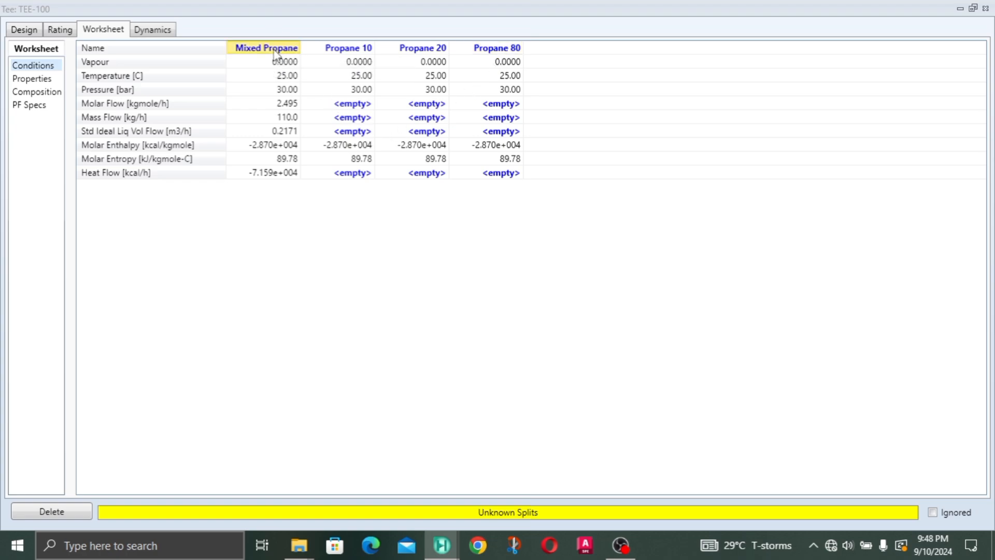
{"action": "left_click", "coordinate": [354, 117]}
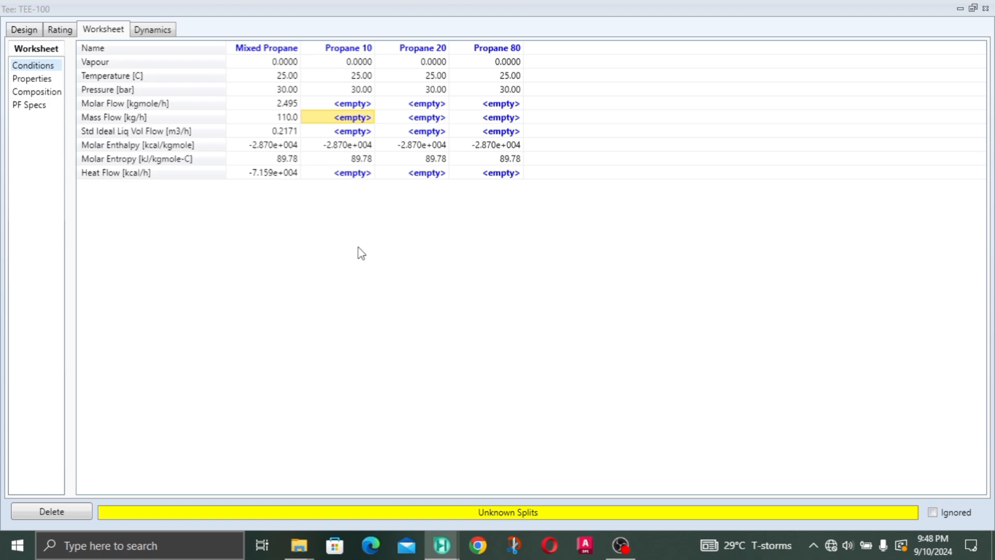
{"action": "type", "text": "10"}
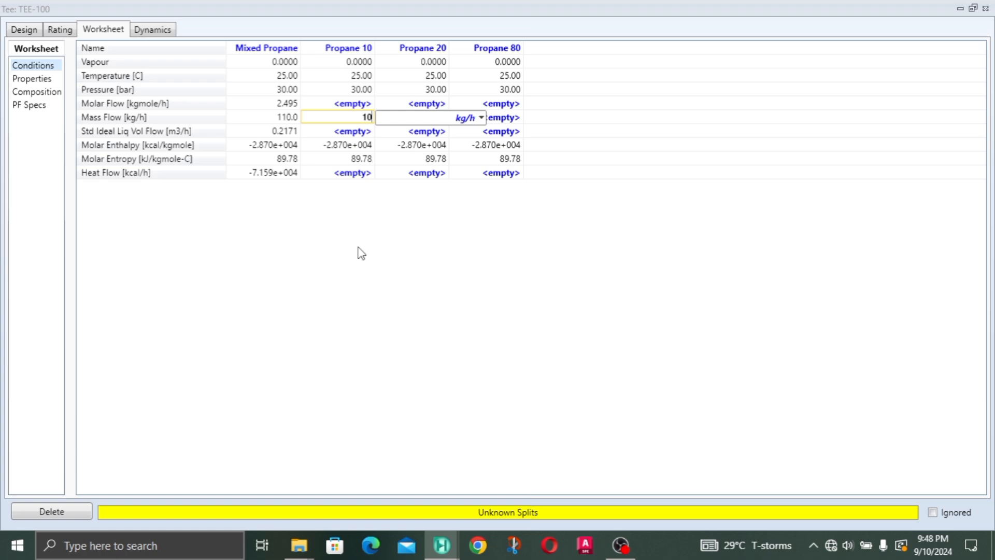
{"action": "key", "text": "Return"}
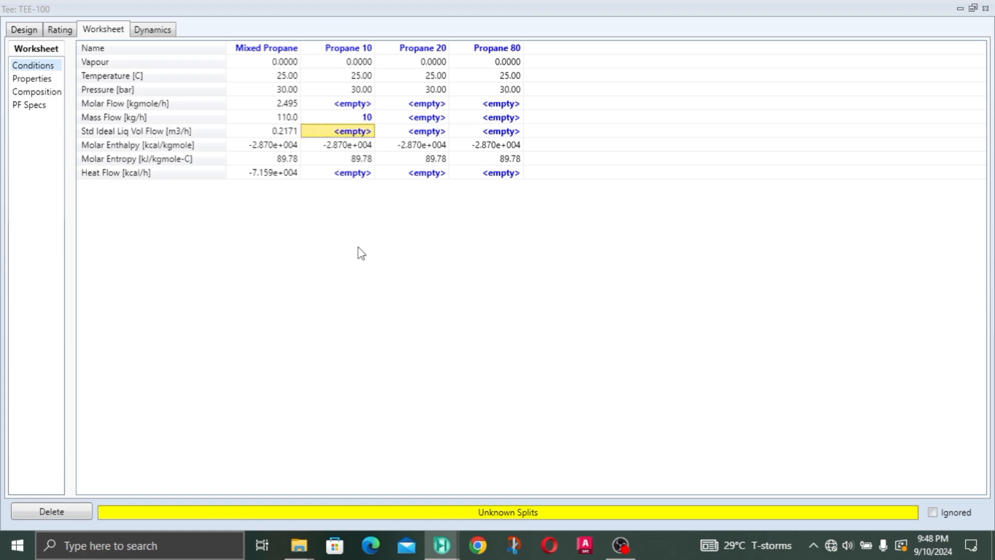
Set the mass flow of outlet Propane 20 to 20 kg/h and close the tee's properties.
{"action": "left_click", "coordinate": [430, 118]}
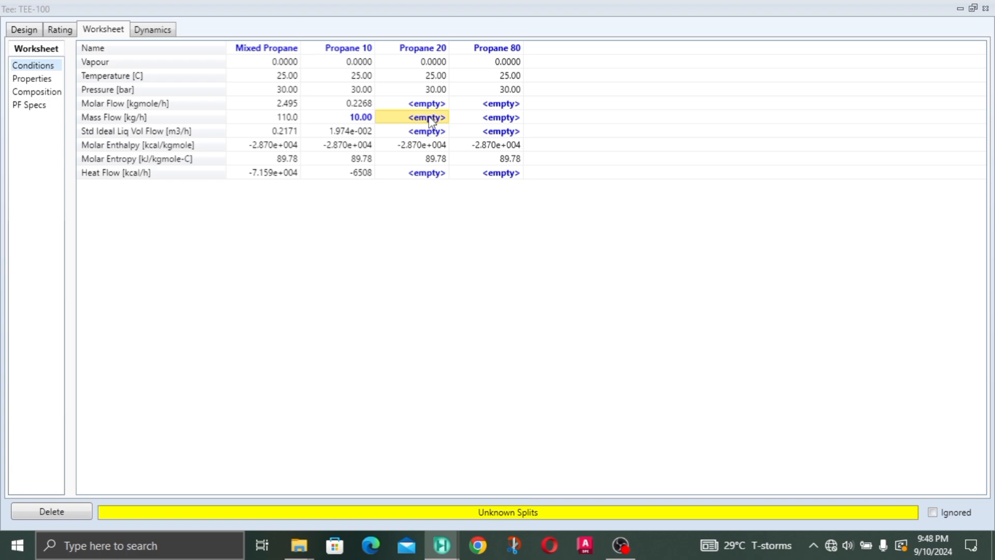
{"action": "type", "text": "20"}
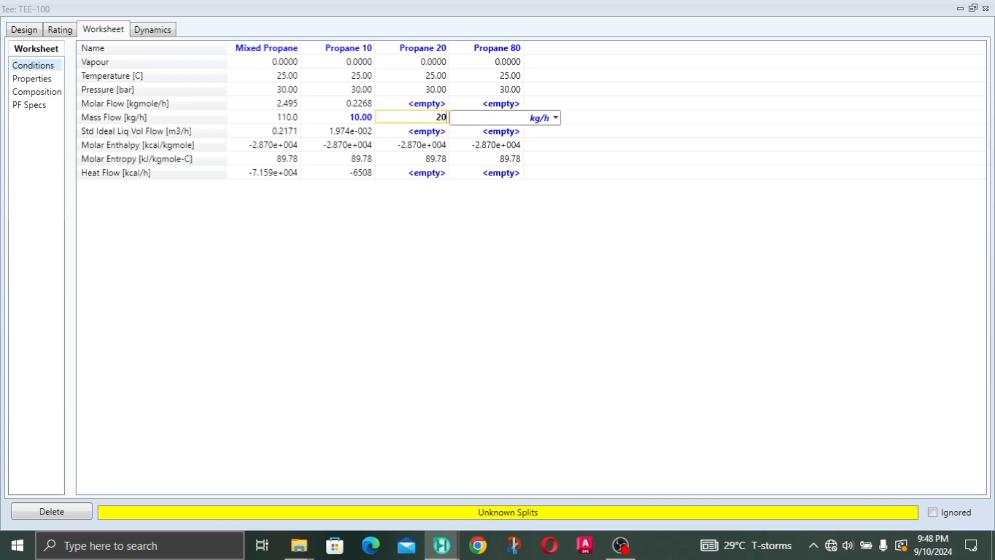
{"action": "key", "text": "Return"}
{"action": "mouse_move", "coordinate": [429, 120]}
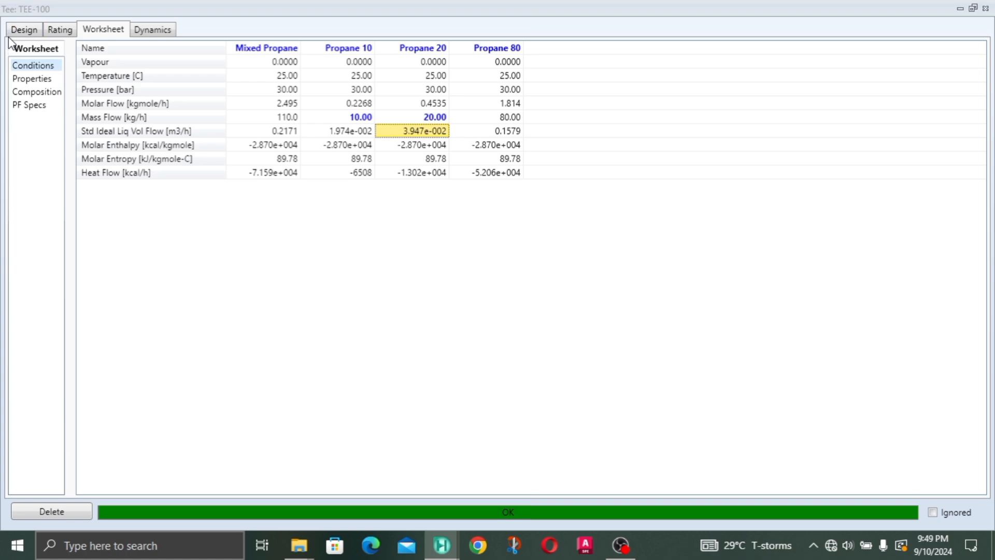
{"action": "left_click", "coordinate": [33, 30]}
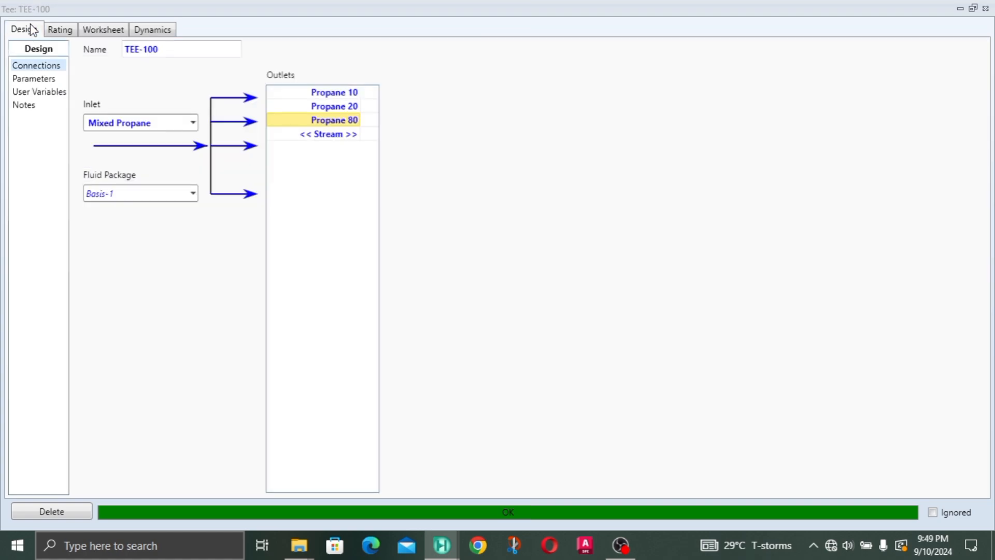
{"action": "left_click", "coordinate": [985, 9]}
Spread out the tee's overlapping outlets, moving Propane 10 up, Propane 80 down and Propane 20 further right.
{"action": "left_click", "coordinate": [741, 203]}
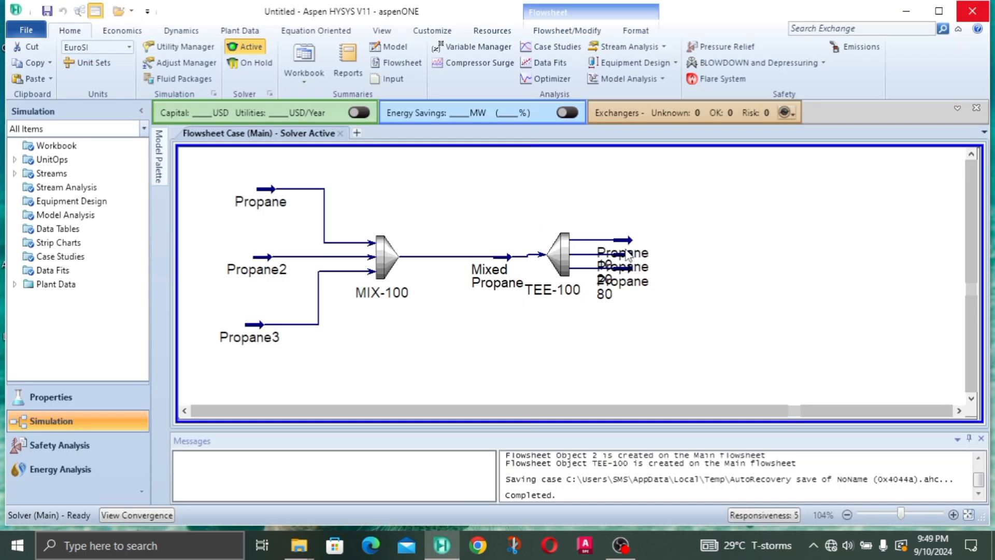
{"action": "left_click_drag", "start_coordinate": [624, 243], "coordinate": [636, 206]}
{"action": "left_click_drag", "start_coordinate": [628, 281], "coordinate": [645, 322]}
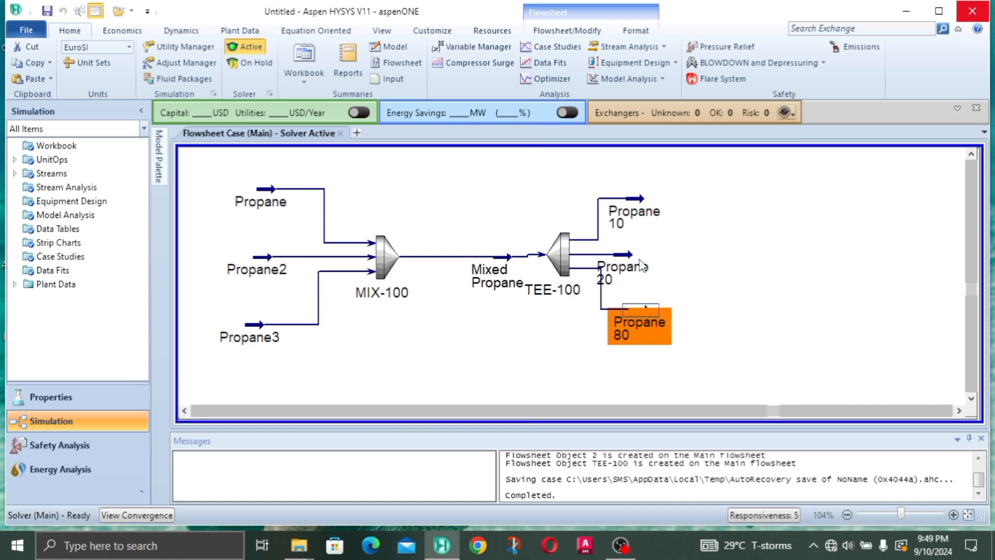
{"action": "left_click", "coordinate": [644, 261]}
{"action": "left_click_drag", "start_coordinate": [644, 260], "coordinate": [669, 257]}
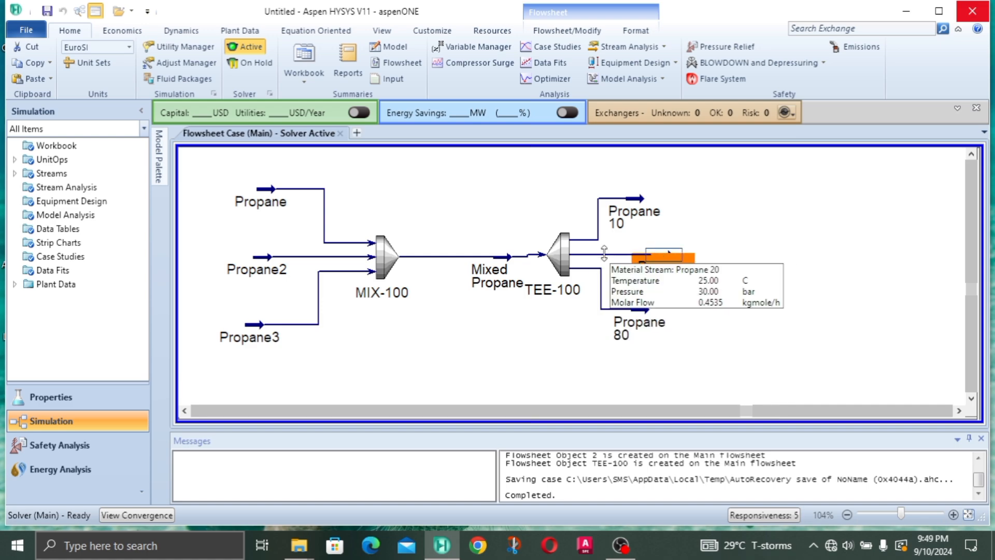
Straighten the tee layout: align TEE-100 and Propane 20 with Mixed Propane, shifting Propane 80 down and Propane 10 up.
{"action": "left_click", "coordinate": [560, 254]}
{"action": "left_click_drag", "start_coordinate": [558, 264], "coordinate": [558, 268]}
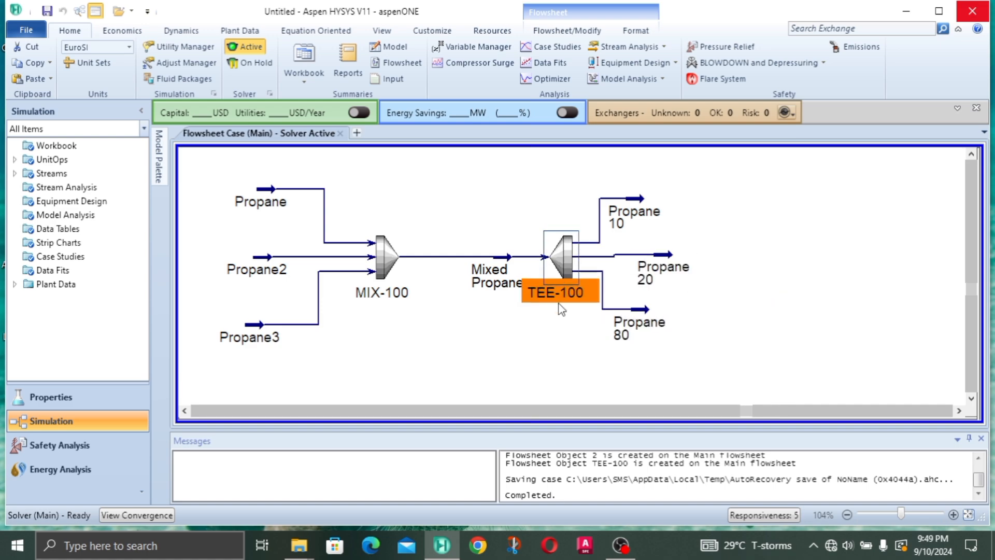
{"action": "left_click", "coordinate": [559, 321]}
{"action": "left_click_drag", "start_coordinate": [661, 264], "coordinate": [648, 268]}
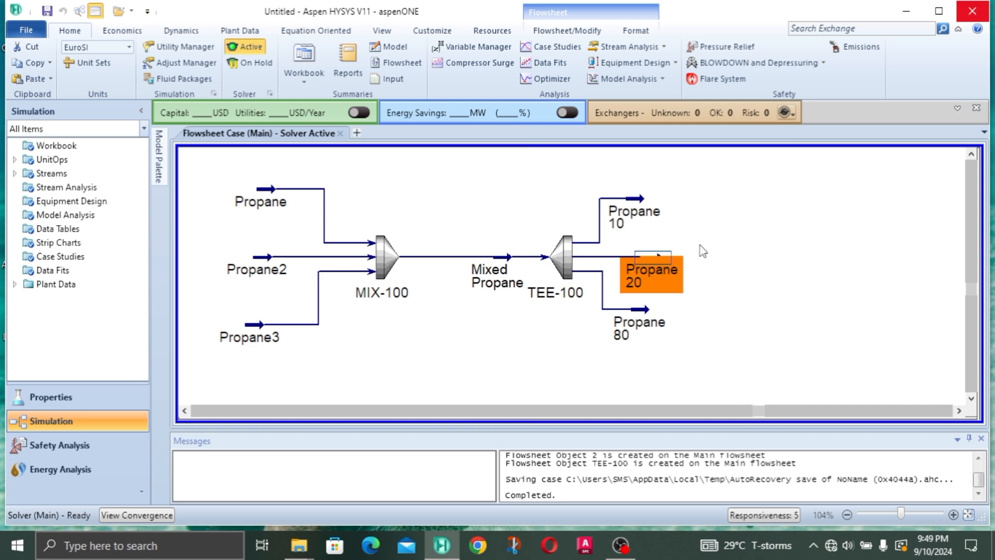
{"action": "left_click", "coordinate": [716, 241]}
{"action": "left_click_drag", "start_coordinate": [642, 332], "coordinate": [652, 341]}
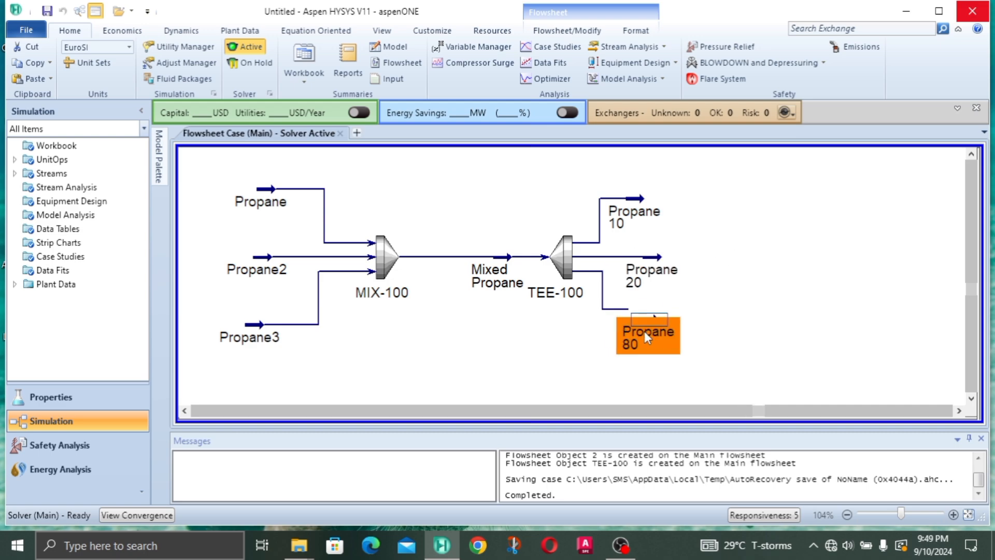
{"action": "left_click", "coordinate": [691, 243]}
{"action": "left_click_drag", "start_coordinate": [631, 203], "coordinate": [651, 192]}
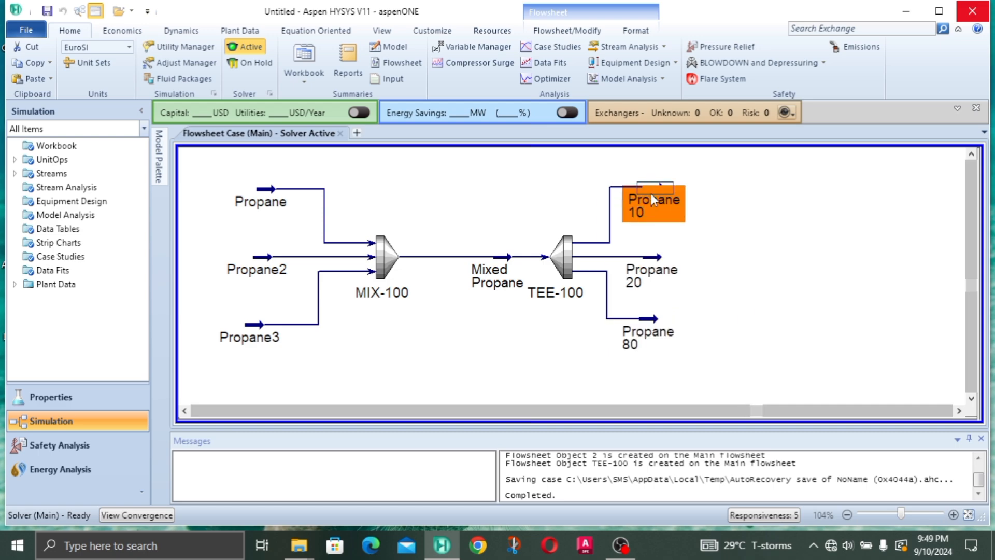
{"action": "left_click", "coordinate": [795, 215]}
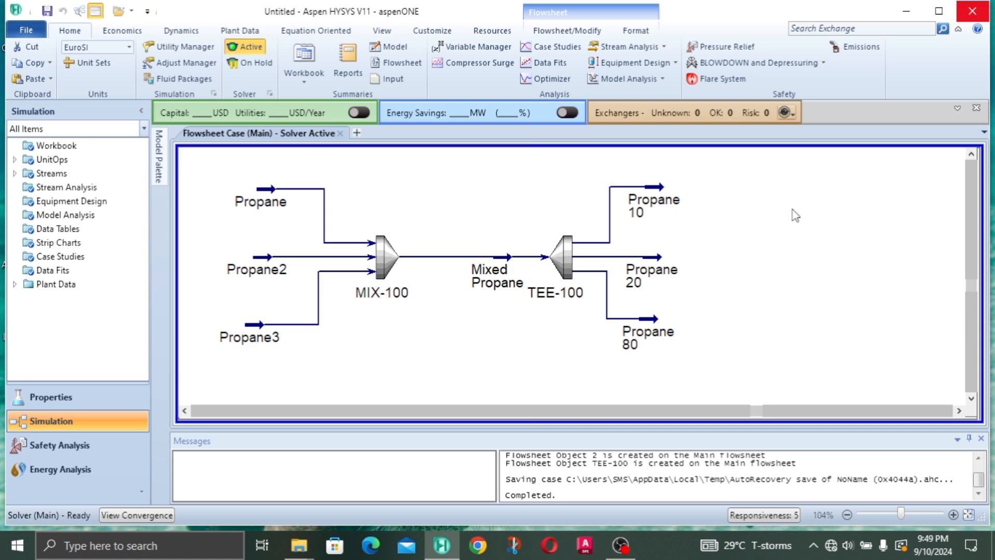
Compare the conditions of tee outlet Propane 10 with those of feed stream Propane, and close both stream windows.
{"action": "double_click", "coordinate": [648, 209]}
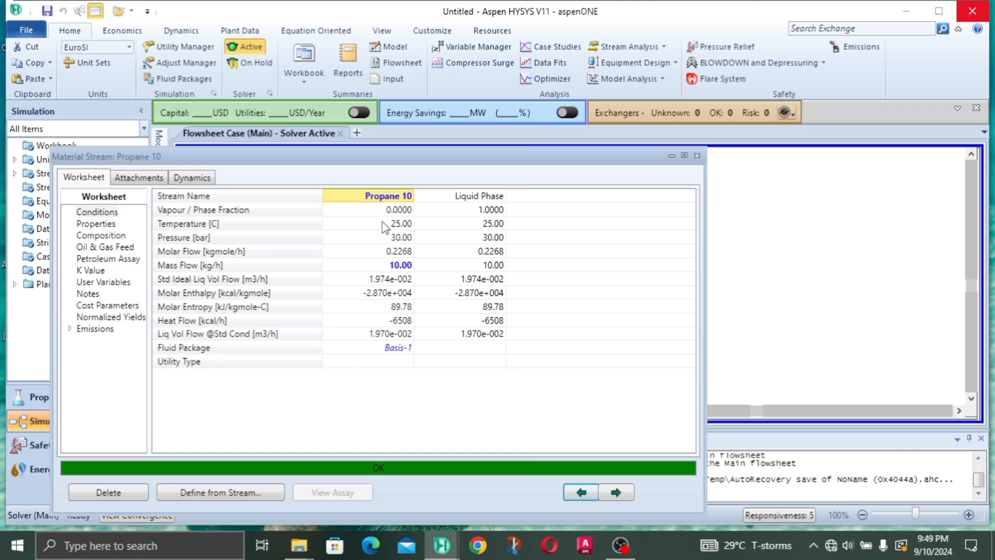
{"action": "left_click", "coordinate": [407, 222]}
{"action": "left_click", "coordinate": [397, 268]}
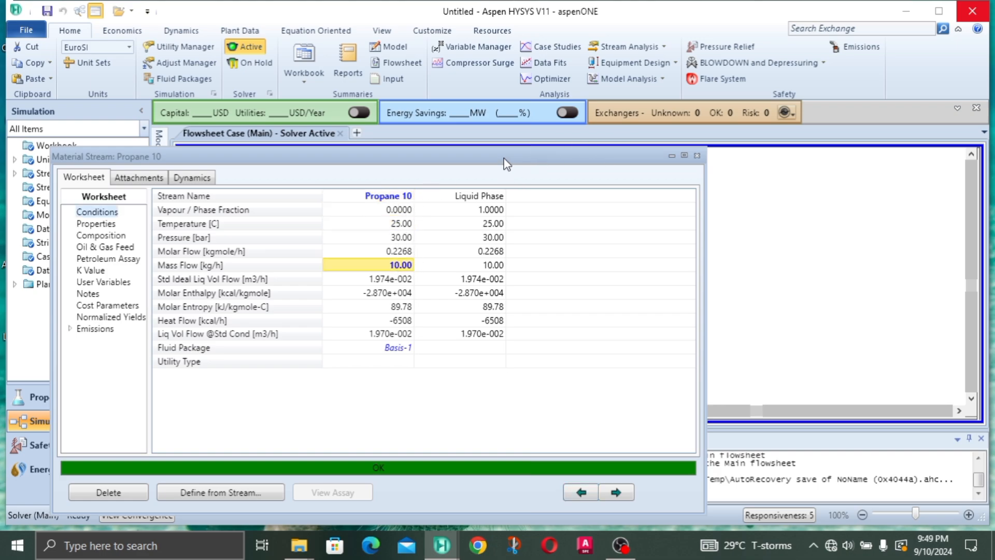
{"action": "left_click_drag", "start_coordinate": [504, 157], "coordinate": [551, 307]}
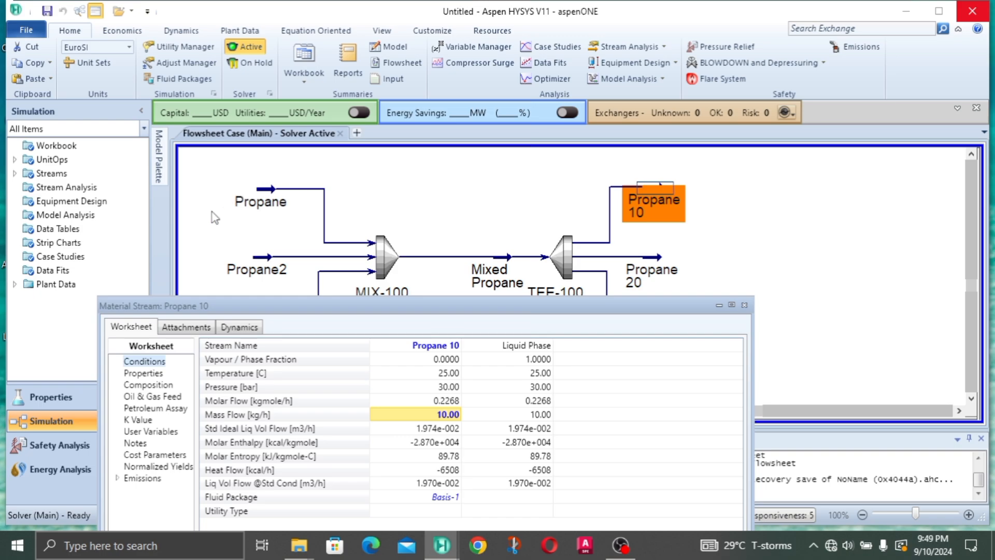
{"action": "double_click", "coordinate": [261, 203]}
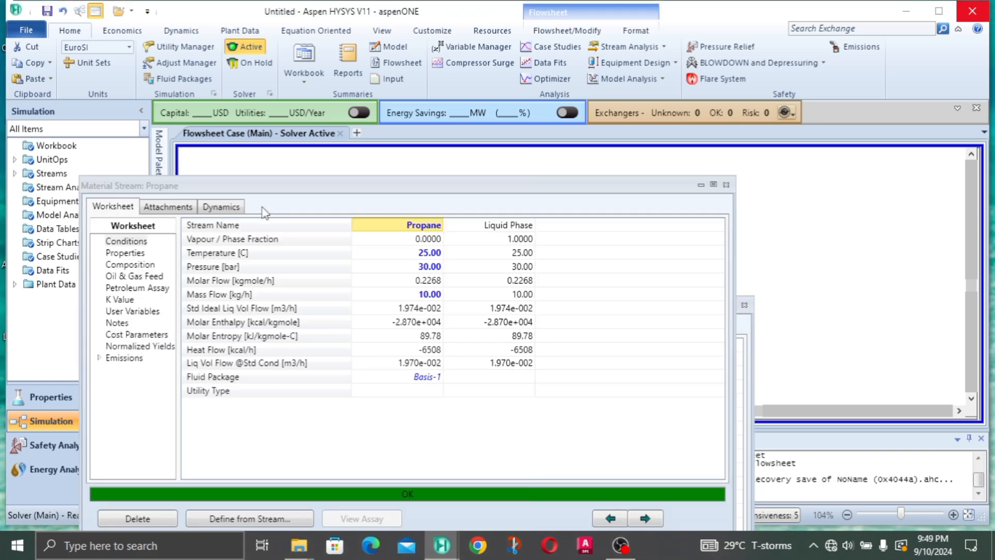
{"action": "left_click_drag", "start_coordinate": [381, 190], "coordinate": [129, 184]}
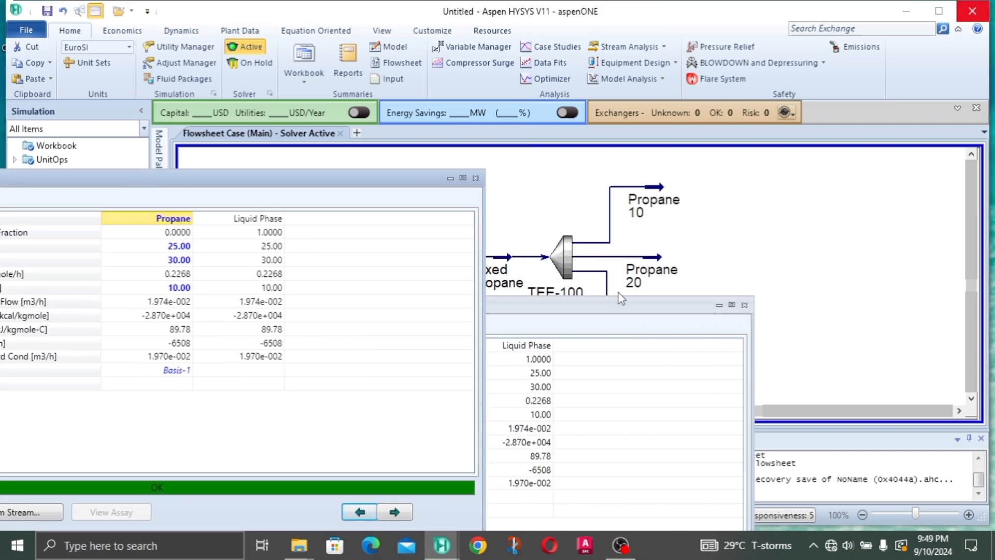
{"action": "left_click", "coordinate": [585, 304]}
{"action": "left_click_drag", "start_coordinate": [647, 269], "coordinate": [716, 242]}
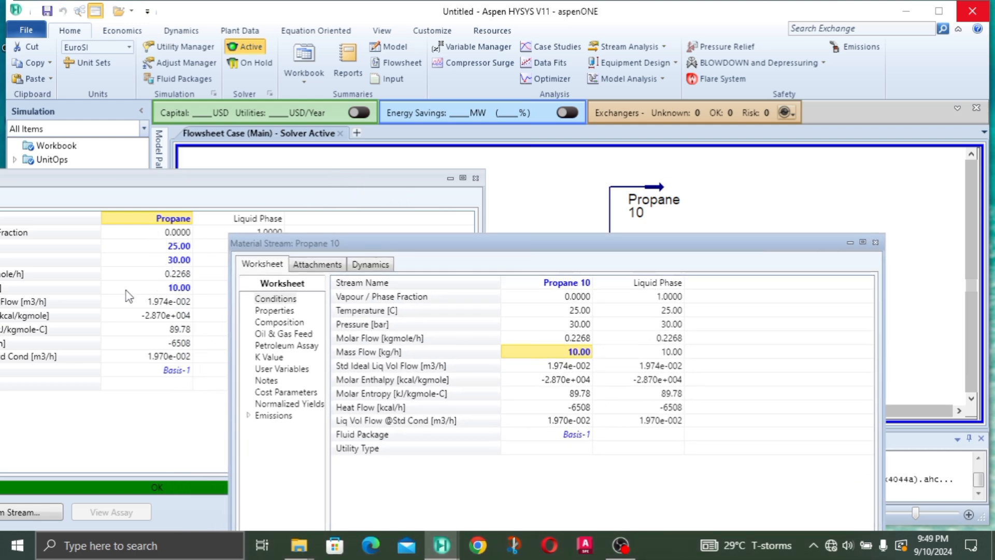
{"action": "left_click", "coordinate": [875, 242]}
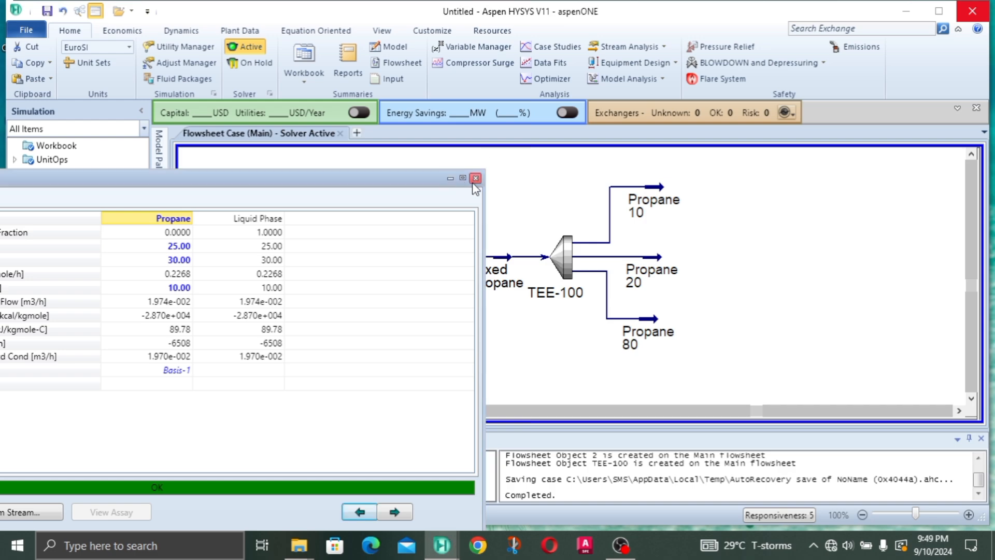
{"action": "left_click", "coordinate": [475, 178]}
Review the stream conditions of tee outlets Propane 20 and Propane 80, including their mass flows.
{"action": "left_click", "coordinate": [658, 272]}
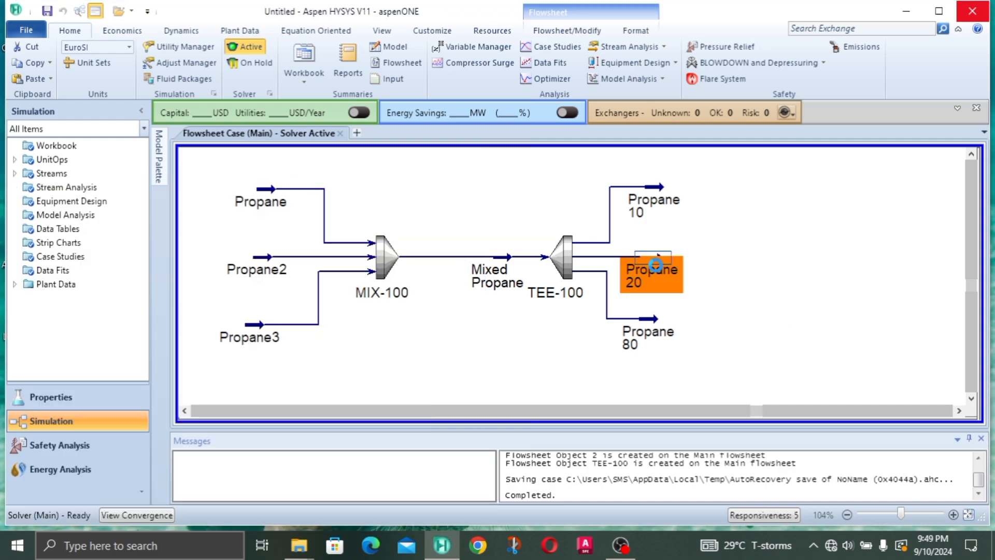
{"action": "double_click", "coordinate": [658, 272]}
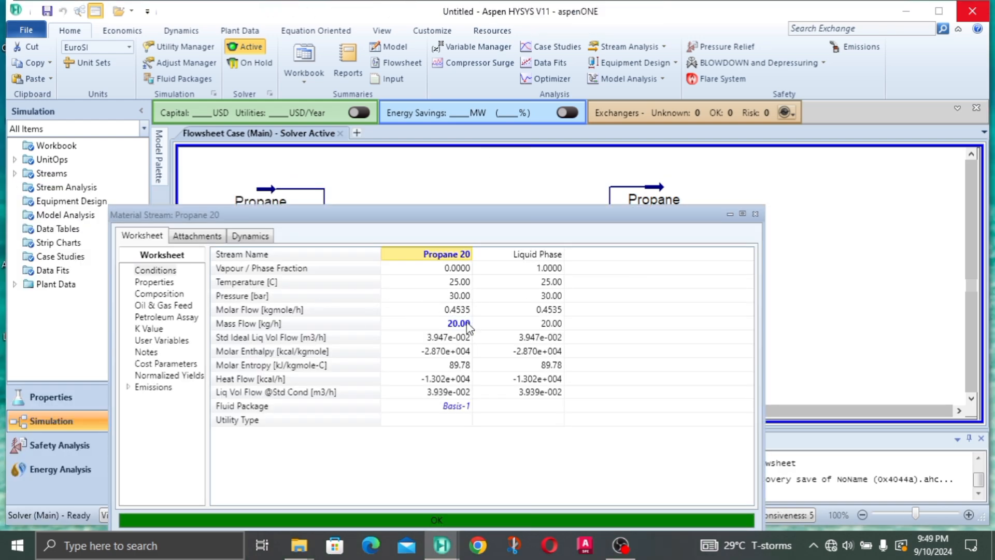
{"action": "left_click", "coordinate": [755, 214]}
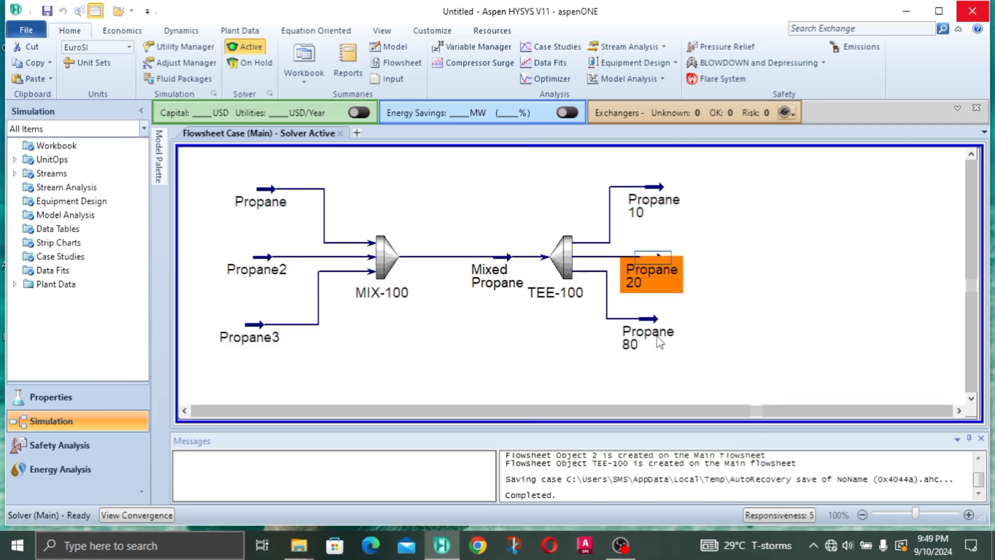
{"action": "left_click", "coordinate": [647, 346]}
{"action": "double_click", "coordinate": [648, 346]}
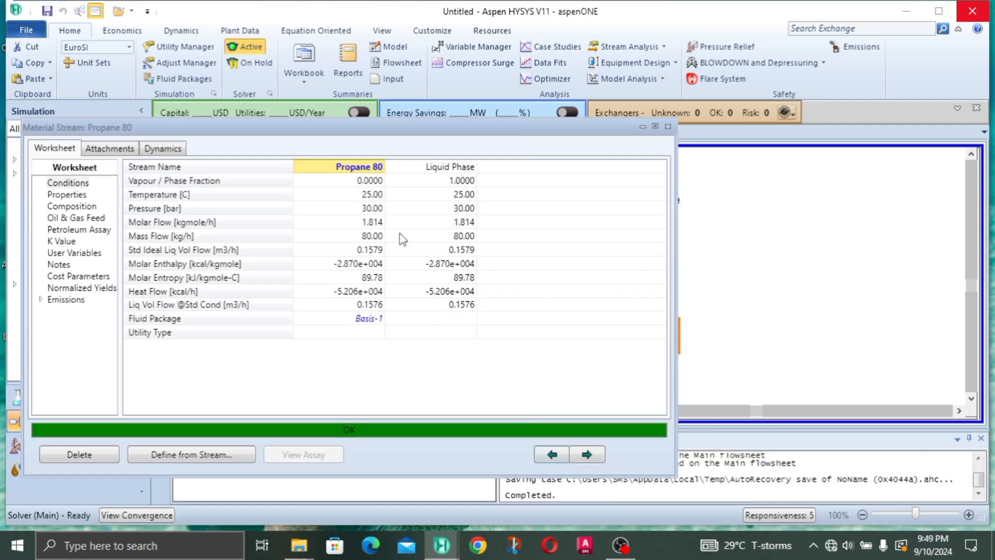
{"action": "left_click", "coordinate": [668, 126]}
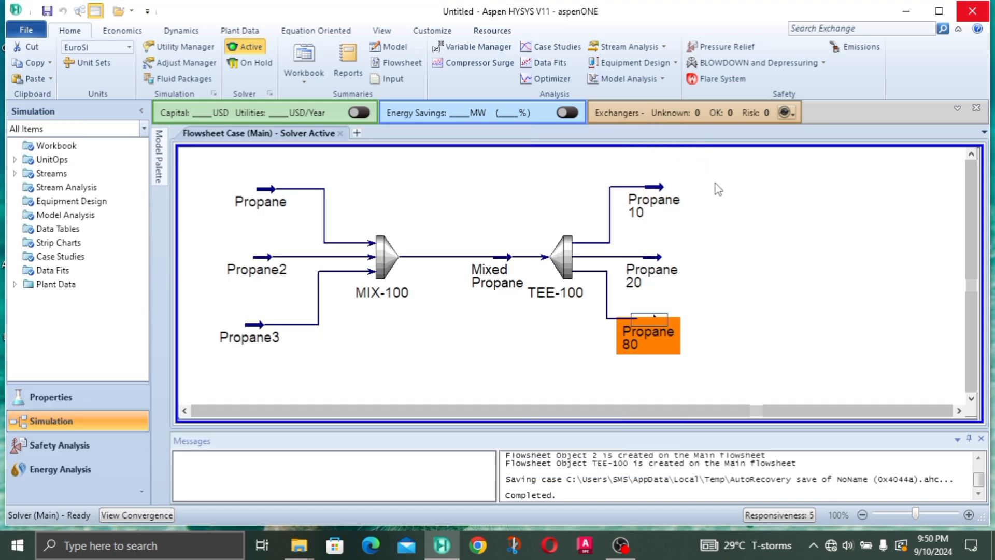
{"action": "left_click", "coordinate": [742, 252]}
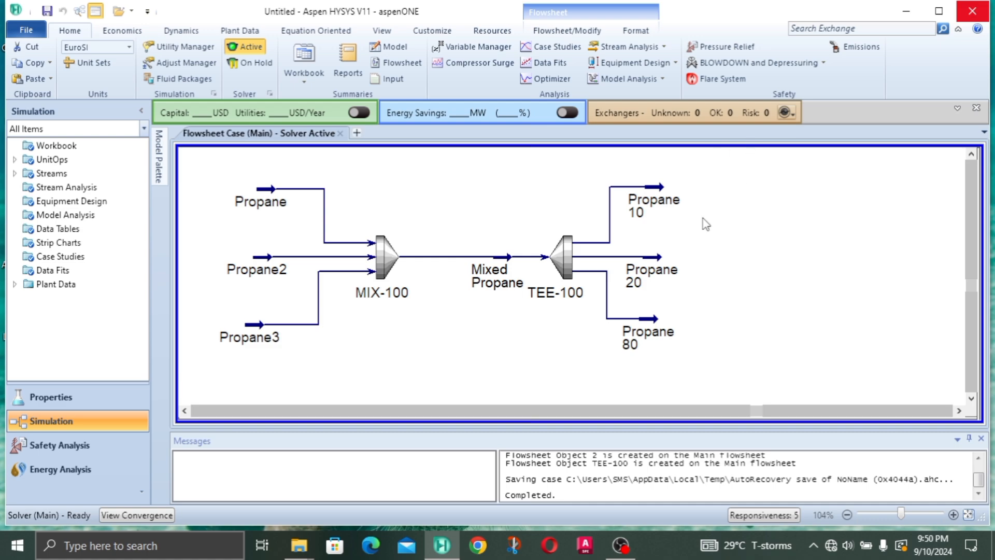
Move outlets Propane 80 and Propane 20 further from the tee and shift Propane 80's vertical connecting line closer to it.
{"action": "left_click_drag", "start_coordinate": [650, 343], "coordinate": [676, 339]}
{"action": "left_click", "coordinate": [761, 252]}
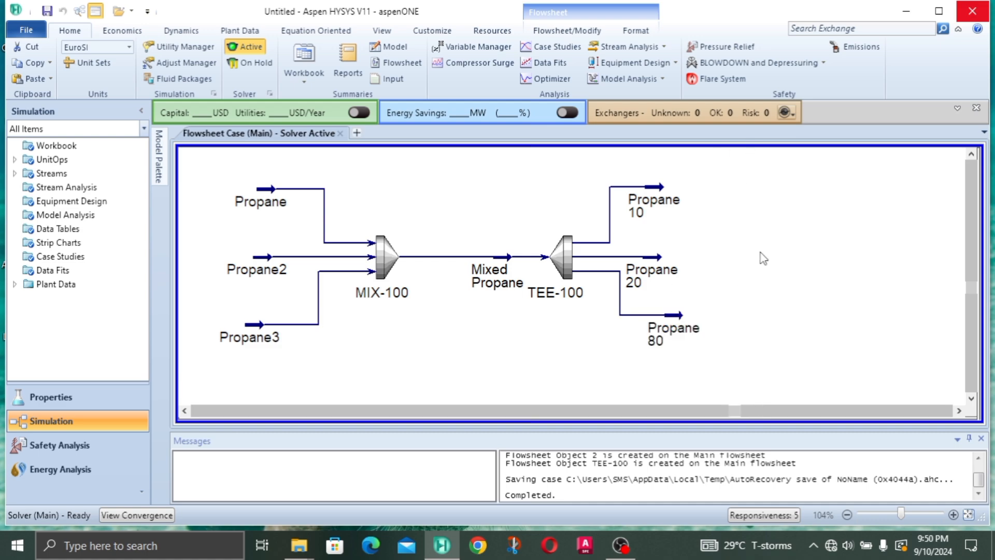
{"action": "left_click_drag", "start_coordinate": [619, 294], "coordinate": [608, 295]}
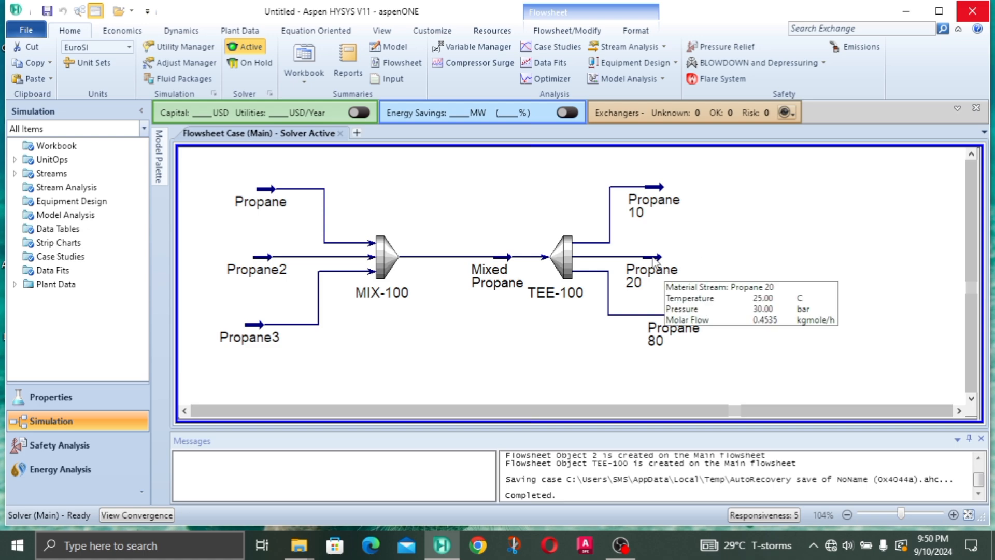
{"action": "left_click_drag", "start_coordinate": [666, 275], "coordinate": [688, 274]}
{"action": "left_click", "coordinate": [740, 212]}
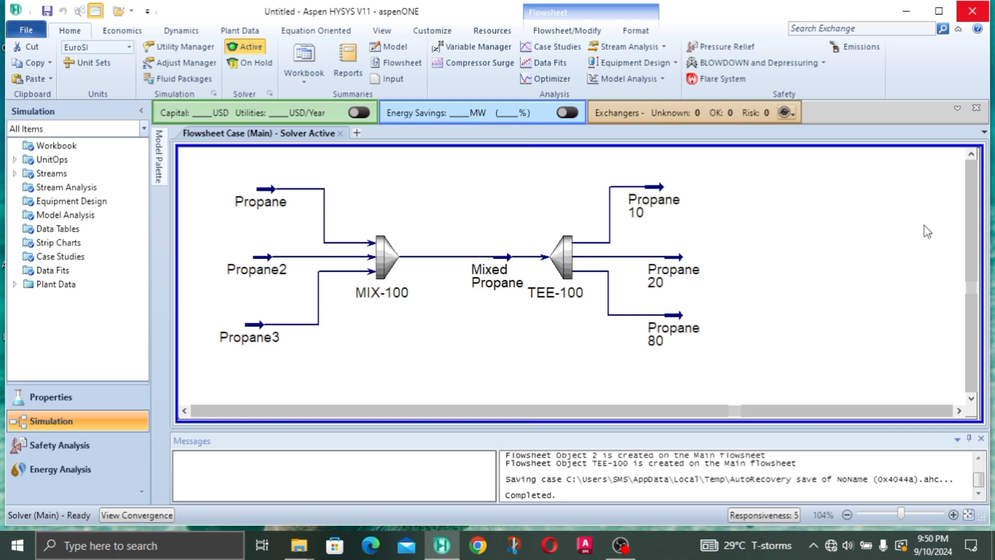
Review the temperature, pressure and mass flow of feed stream Propane.
{"action": "left_click", "coordinate": [252, 198]}
{"action": "double_click", "coordinate": [253, 198]}
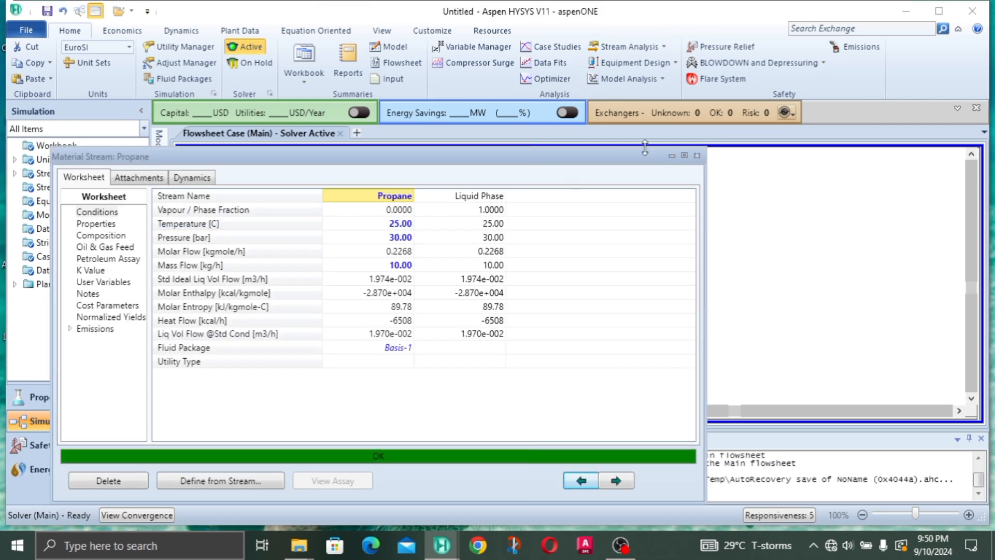
{"action": "left_click", "coordinate": [696, 155]}
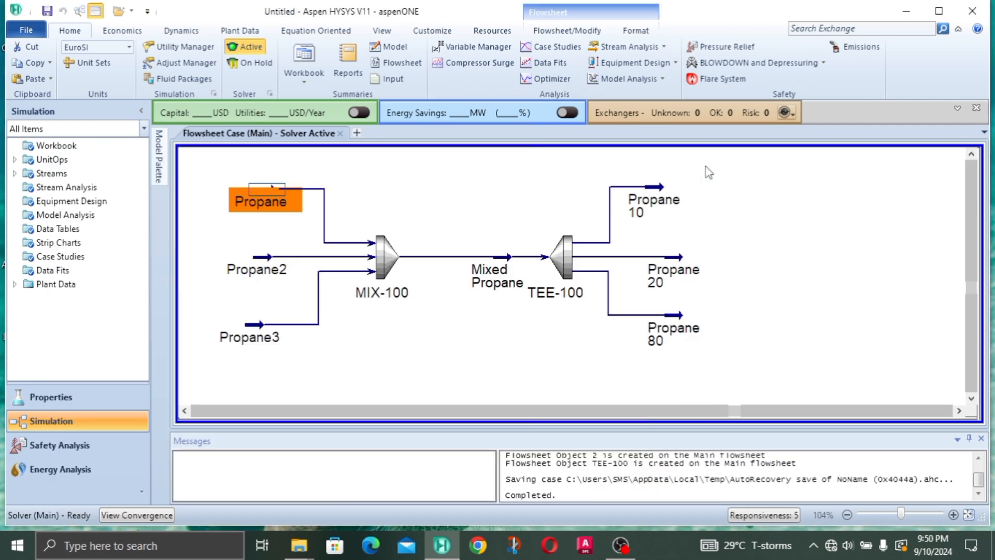
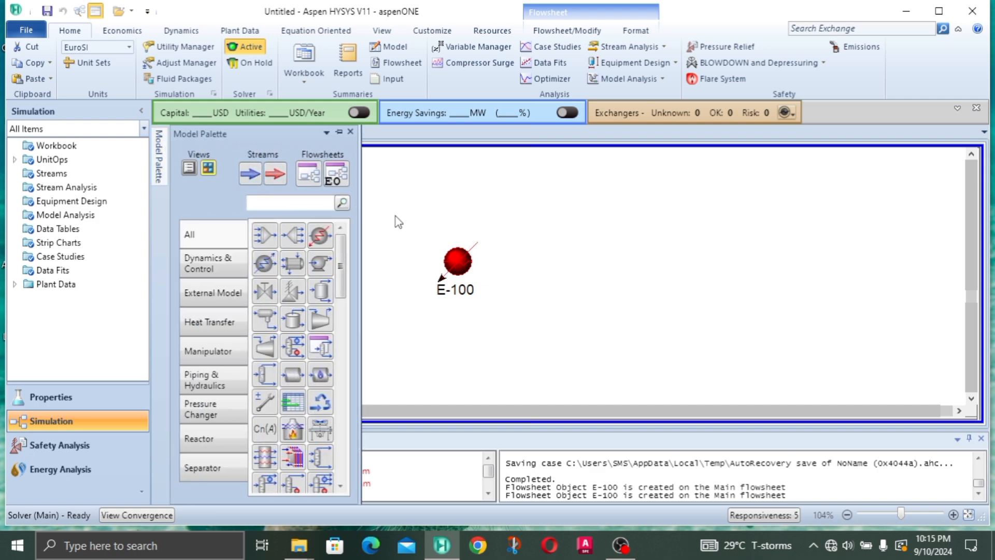
Add a material stream to the left of E-100 and name it Propane.
{"action": "left_click_drag", "start_coordinate": [250, 174], "coordinate": [361, 270]}
{"action": "double_click", "coordinate": [359, 267]}
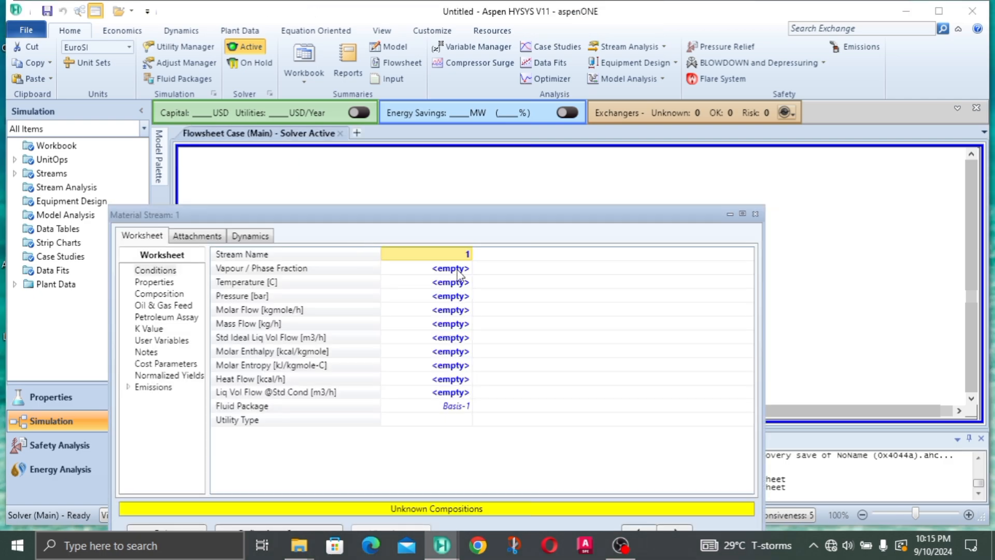
{"action": "left_click_drag", "start_coordinate": [441, 216], "coordinate": [384, 159]}
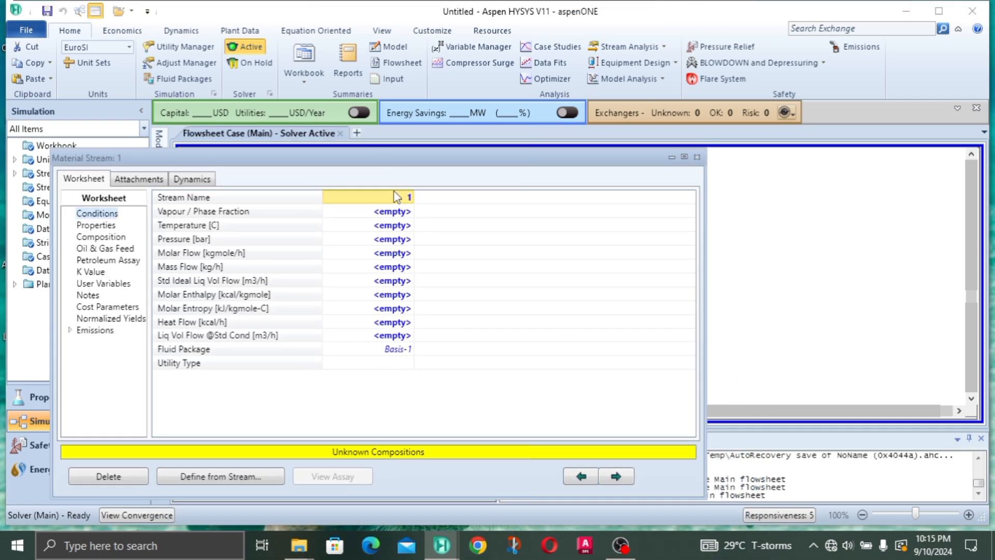
{"action": "type", "text": "PropN"}
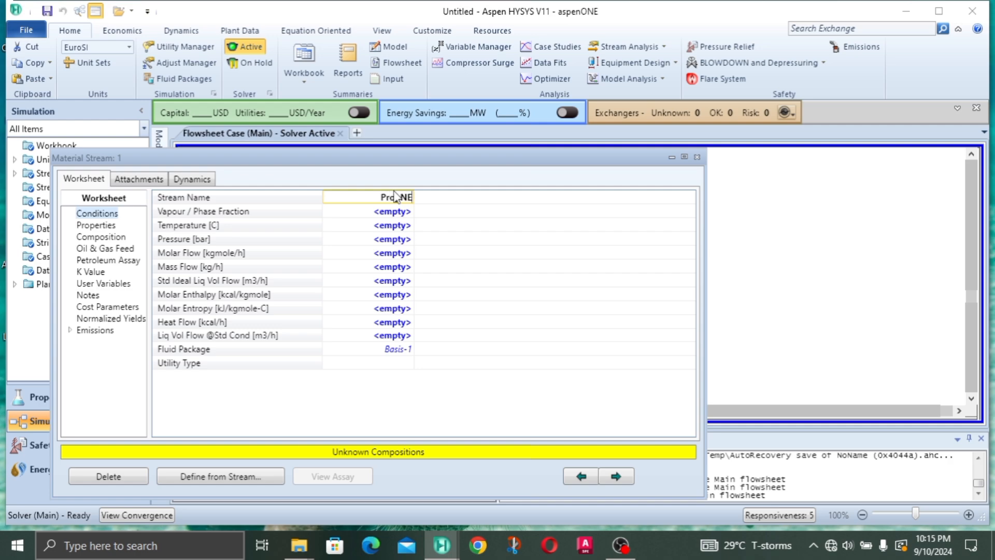
{"action": "key", "text": "BackSpace"}
{"action": "type", "text": "ane"}
{"action": "key", "text": "Return"}
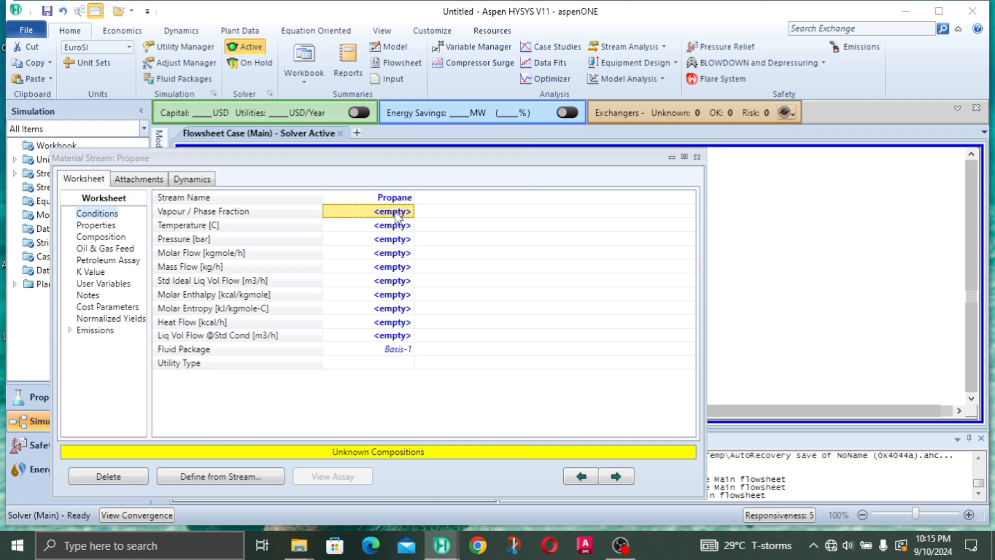
Set the new Propane stream's vapour fraction to 0 and its mass flow to 100 kg/h.
{"action": "left_click", "coordinate": [394, 215]}
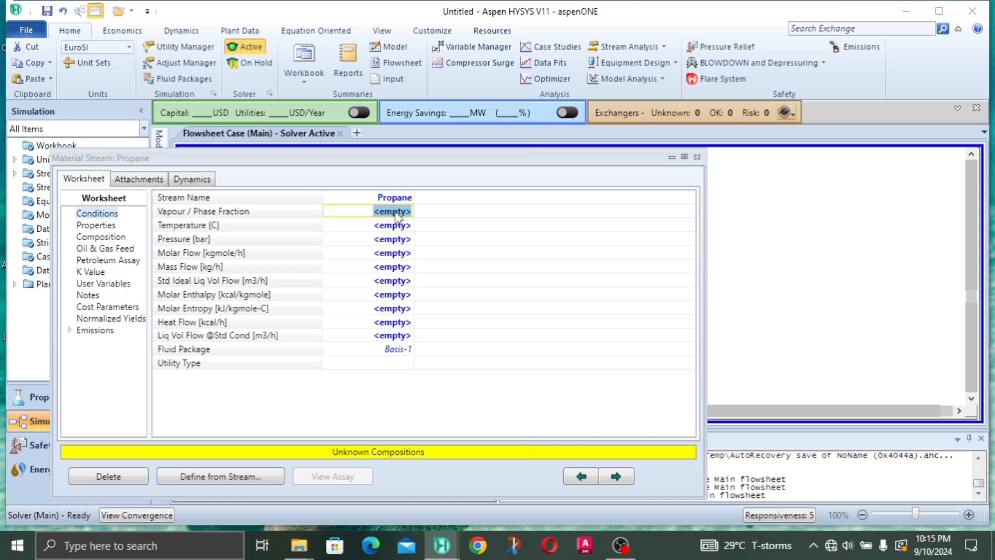
{"action": "type", "text": "0"}
{"action": "key", "text": "Return"}
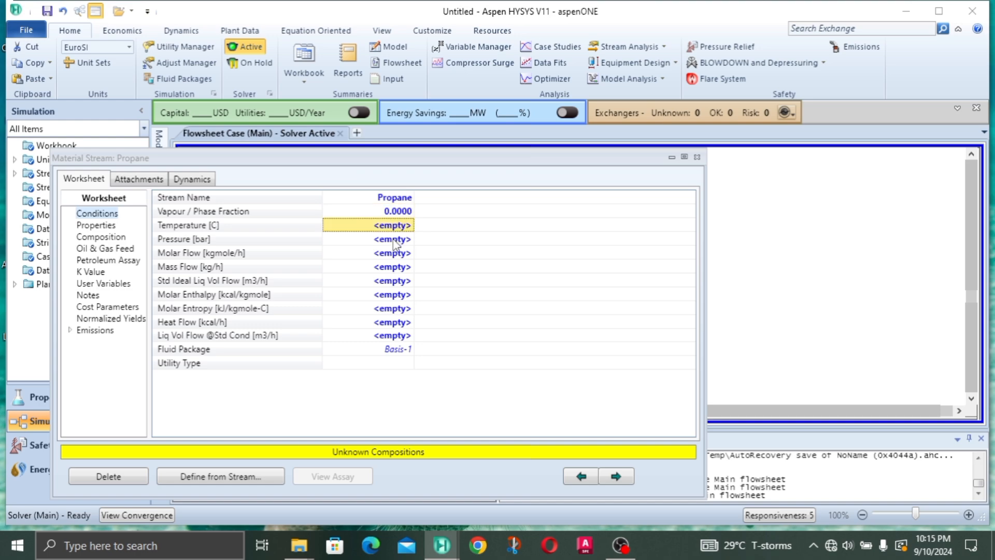
{"action": "left_click", "coordinate": [394, 270]}
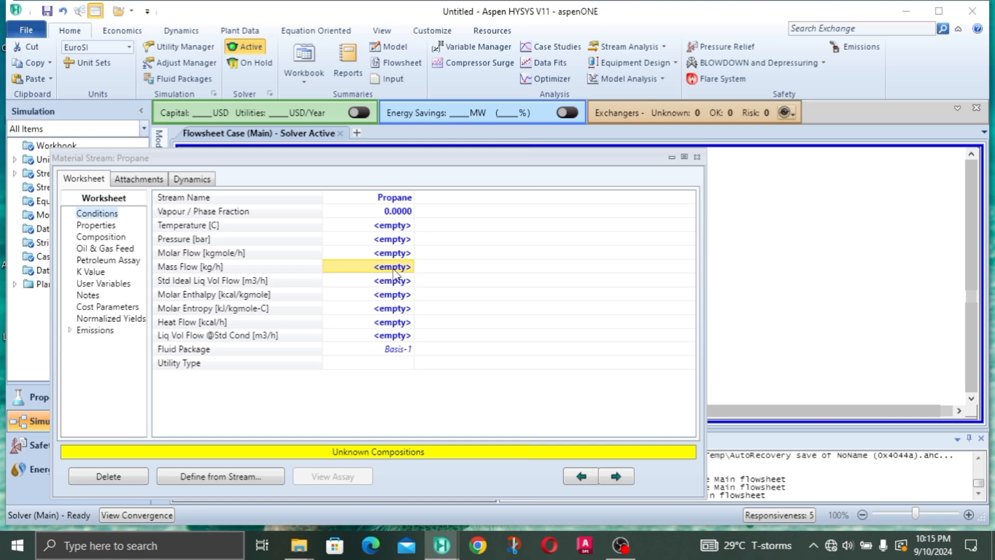
{"action": "type", "text": "100"}
{"action": "key", "text": "Return"}
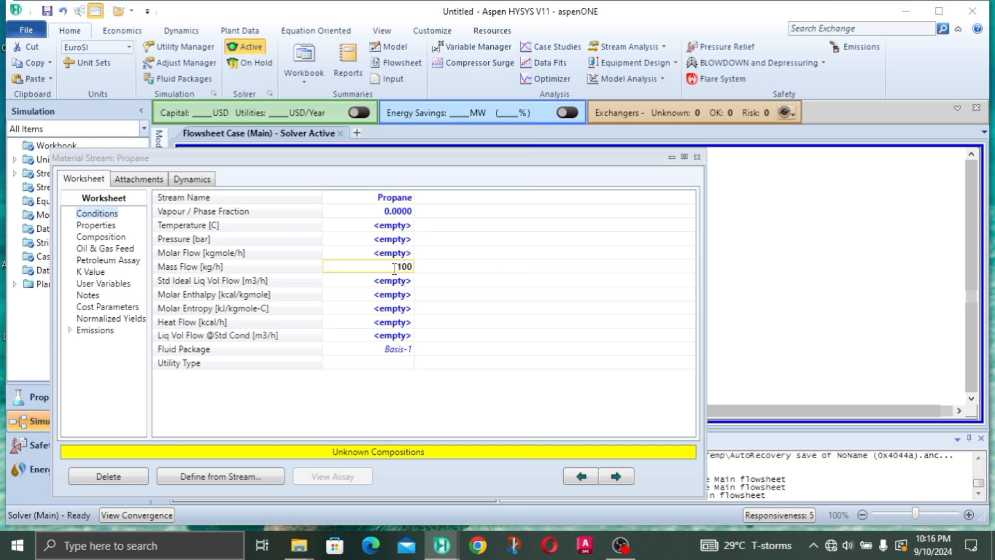
Set the Propane stream's temperature to 50 °C.
{"action": "left_click", "coordinate": [400, 238]}
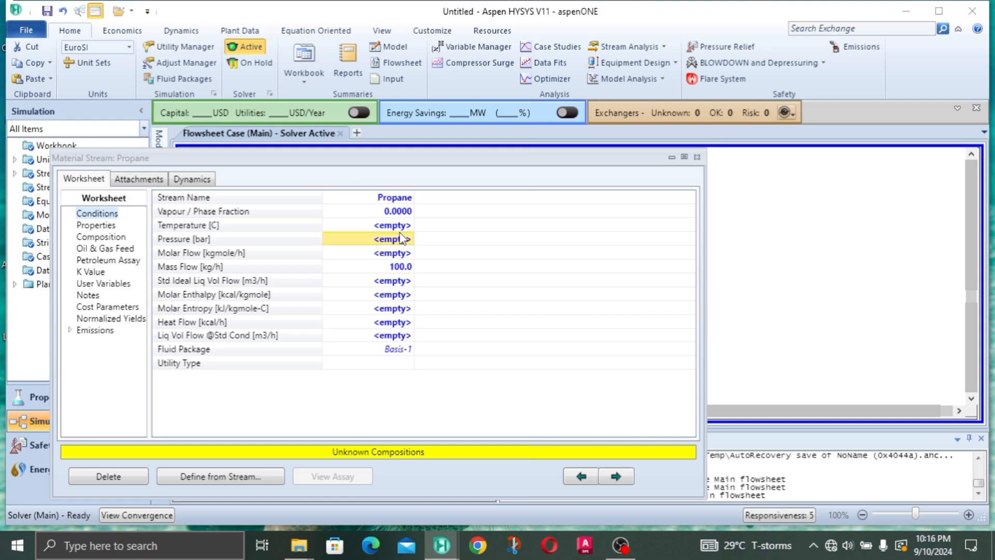
{"action": "left_click", "coordinate": [399, 228]}
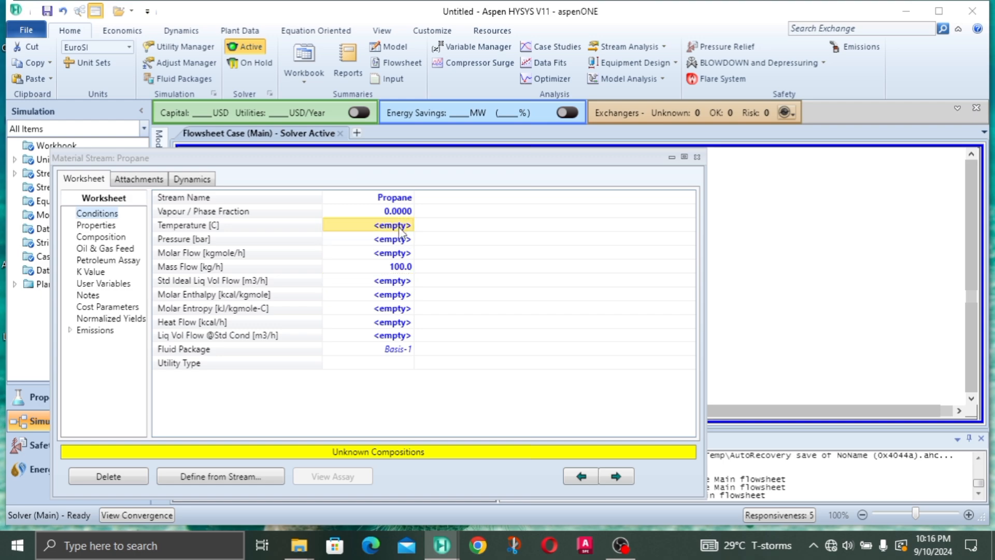
{"action": "type", "text": "50"}
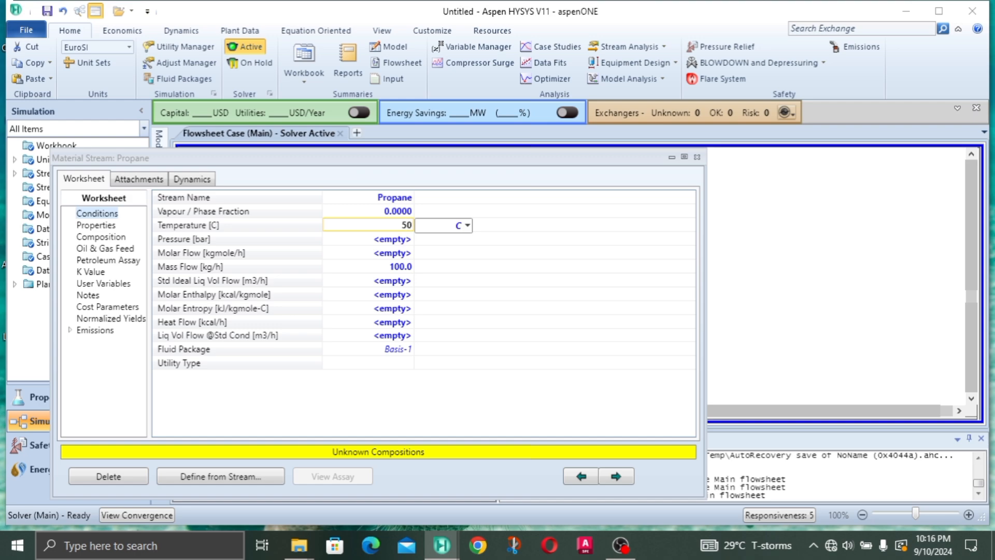
{"action": "key", "text": "Return"}
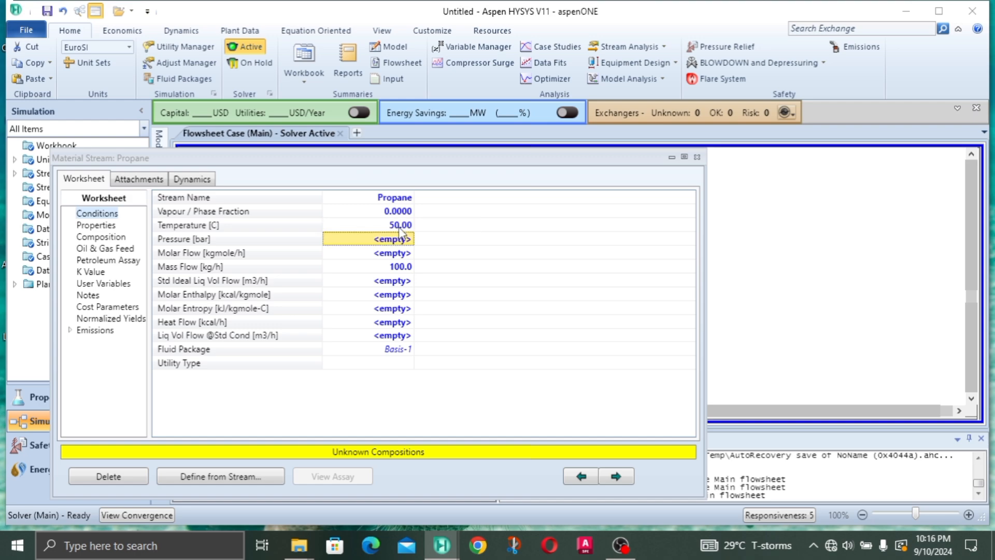
Define the Propane stream's composition as a propane mass fraction of 1 and review the stream's calculated conditions.
{"action": "left_click", "coordinate": [102, 239]}
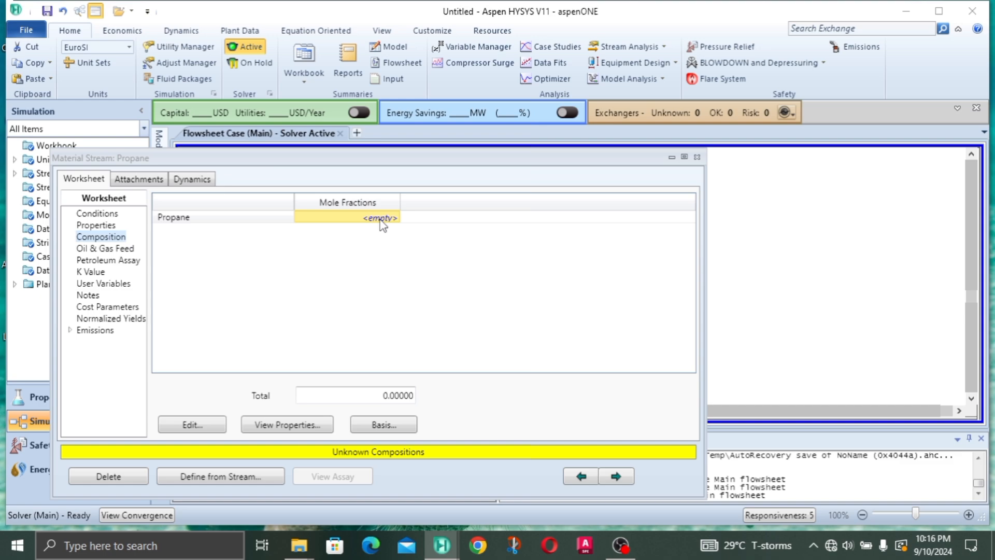
{"action": "type", "text": "1"}
{"action": "key", "text": "Return"}
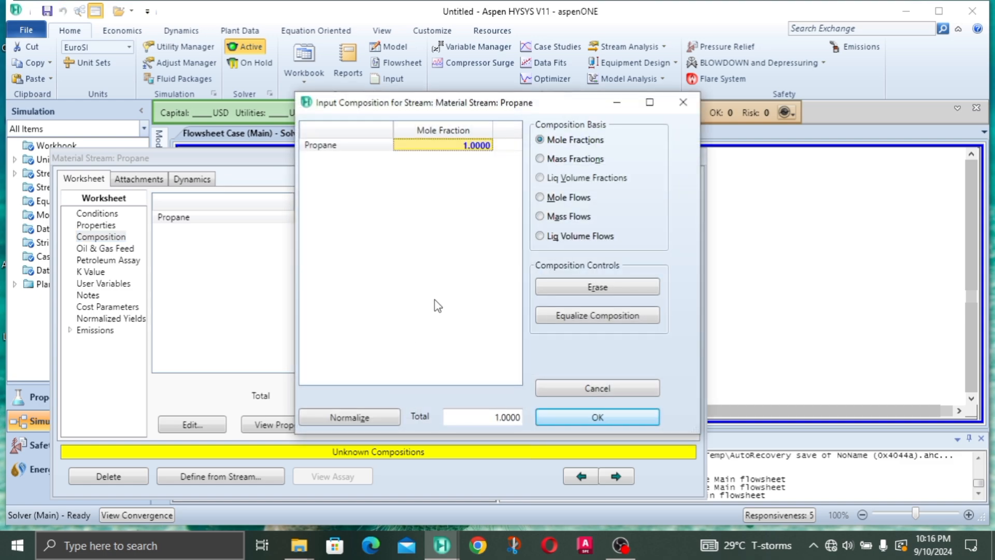
{"action": "left_click", "coordinate": [570, 159]}
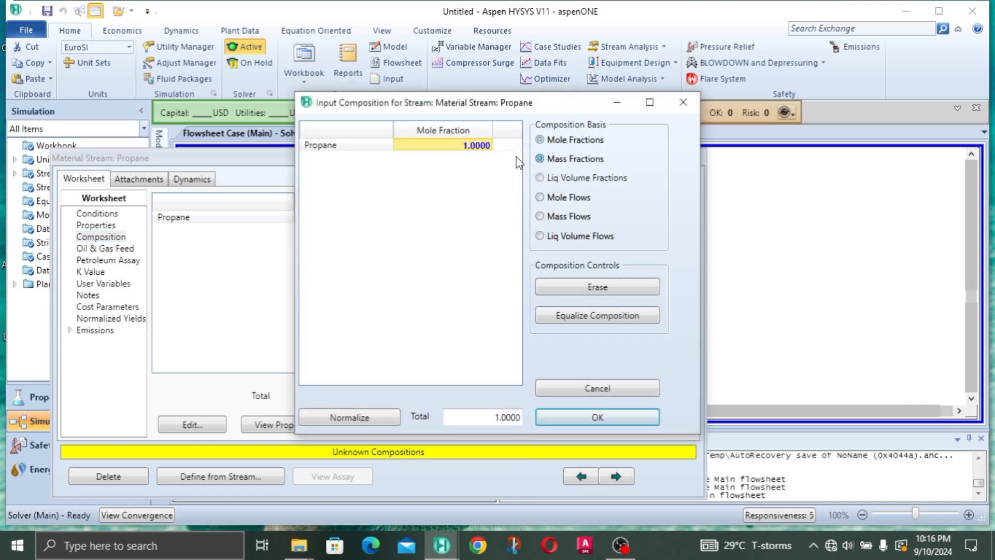
{"action": "left_click", "coordinate": [460, 147]}
{"action": "type", "text": "1"}
{"action": "key", "text": "Return"}
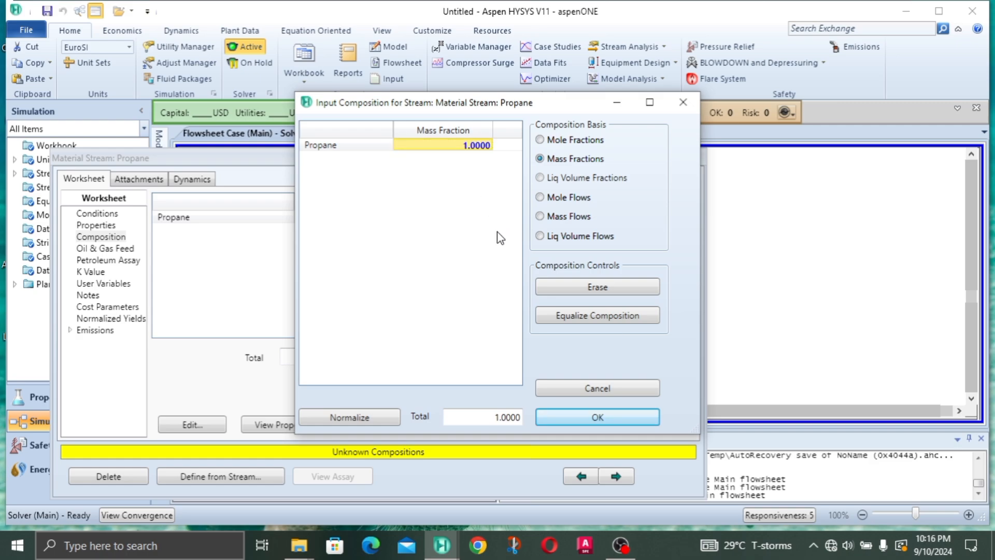
{"action": "left_click", "coordinate": [627, 423]}
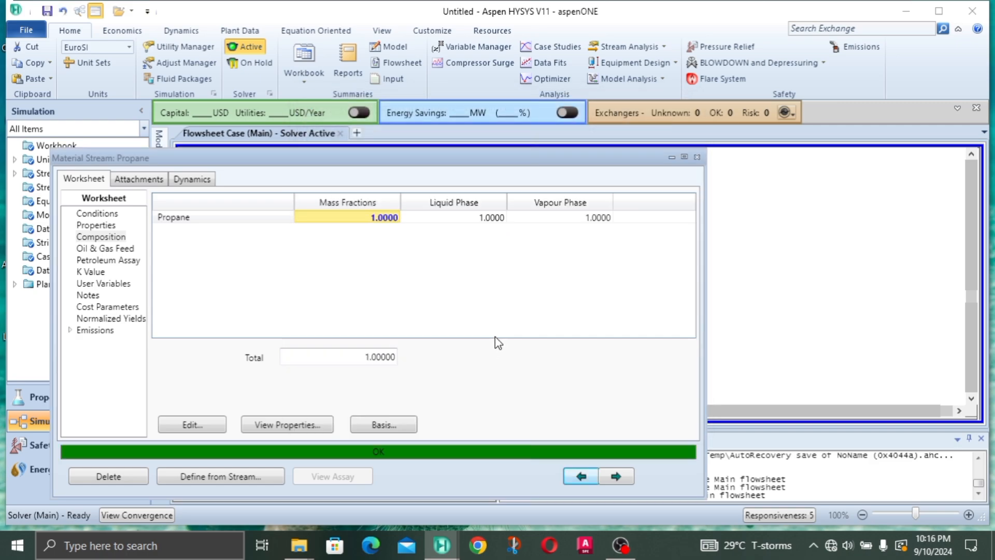
{"action": "left_click", "coordinate": [83, 213]}
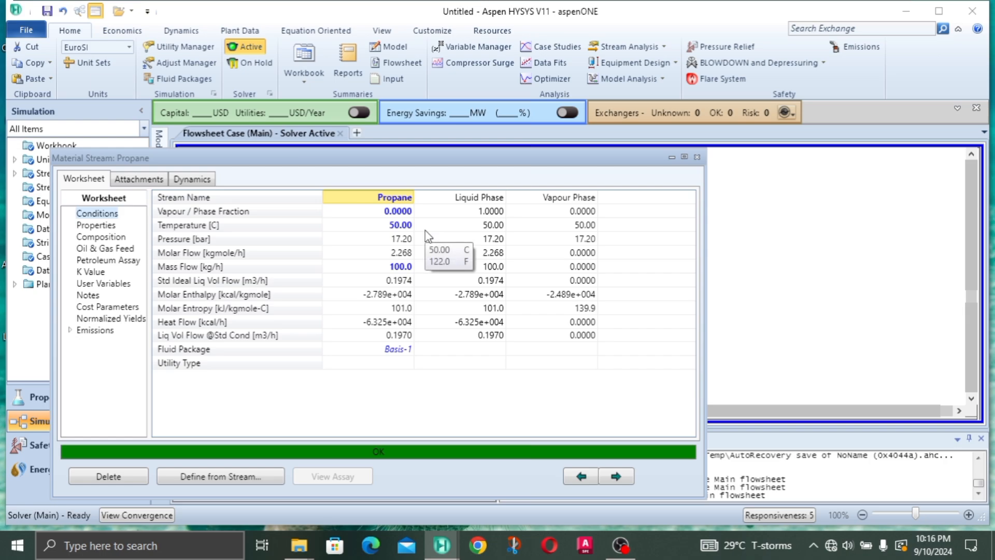
{"action": "left_click_drag", "start_coordinate": [475, 158], "coordinate": [450, 94]}
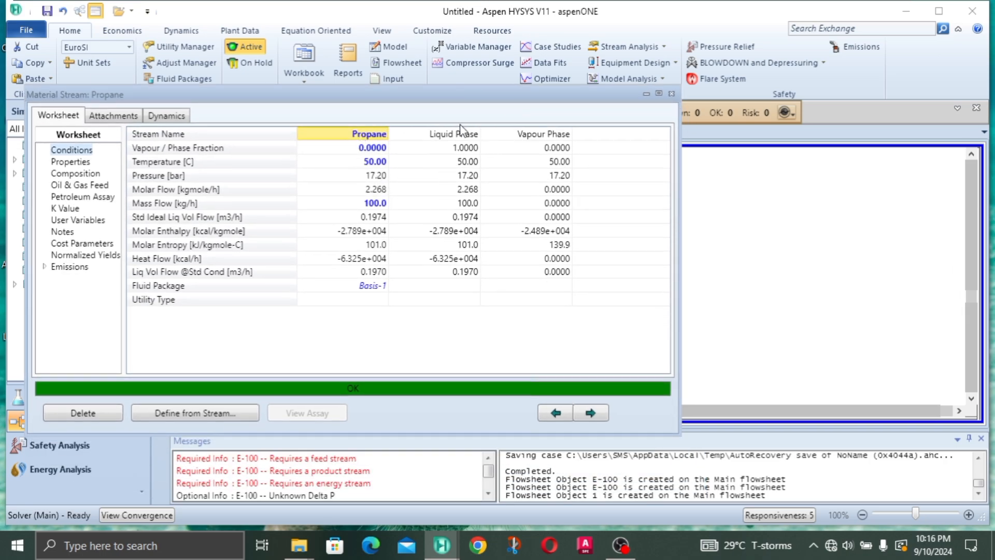
{"action": "left_click", "coordinate": [658, 94]}
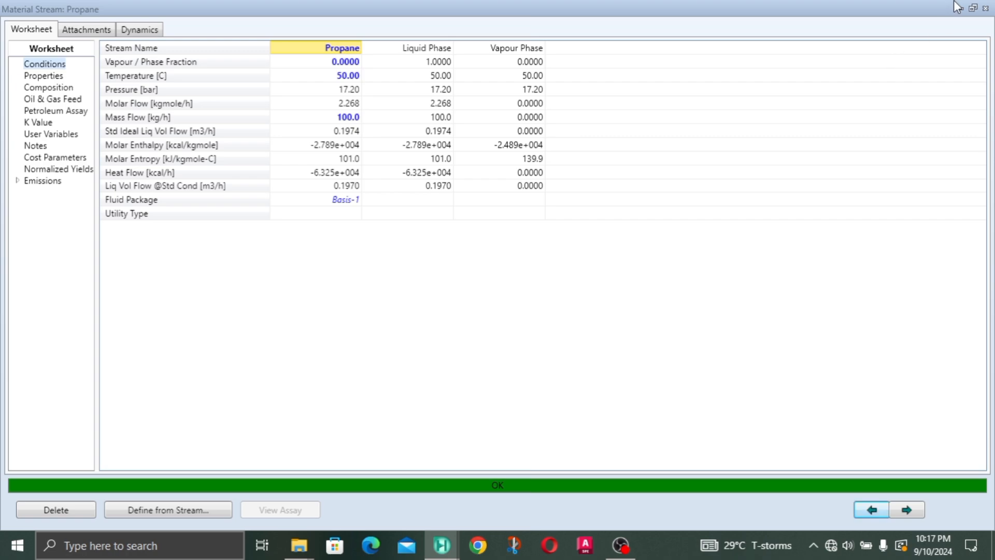
{"action": "left_click", "coordinate": [986, 9]}
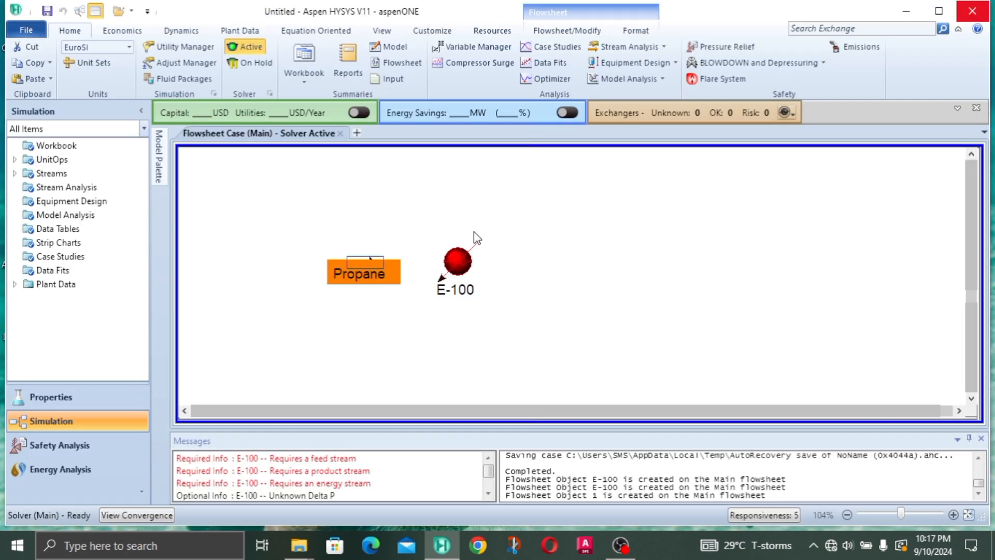
Connect the Propane stream as the inlet of heater E-100.
{"action": "double_click", "coordinate": [455, 263]}
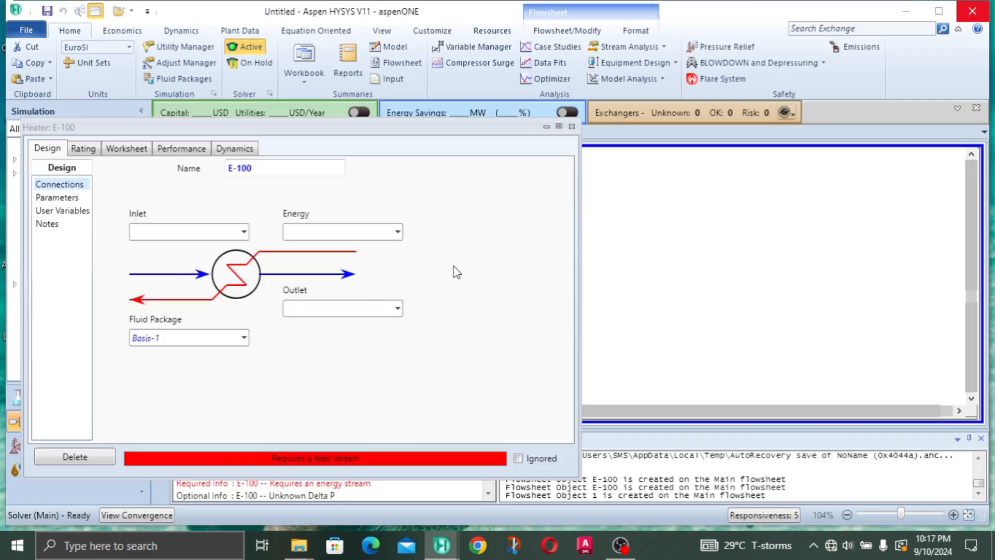
{"action": "left_click", "coordinate": [243, 233]}
{"action": "left_click", "coordinate": [233, 243]}
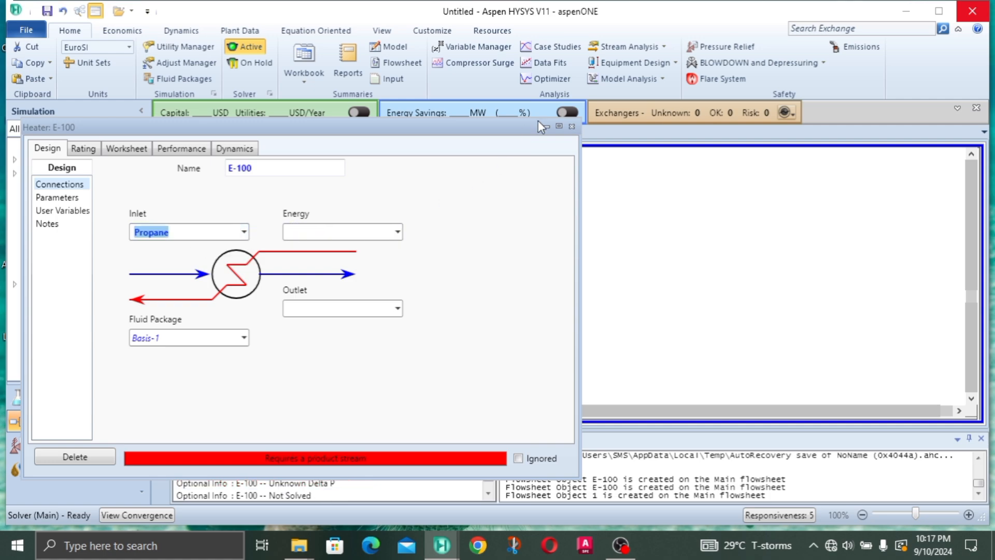
{"action": "left_click", "coordinate": [558, 126]}
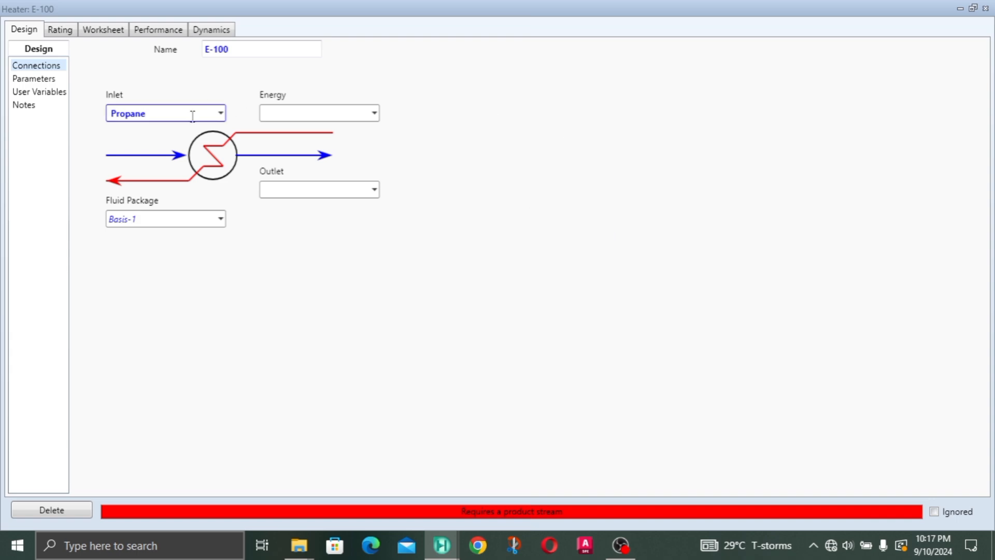
{"action": "left_click", "coordinate": [218, 115]}
{"action": "left_click", "coordinate": [196, 132]}
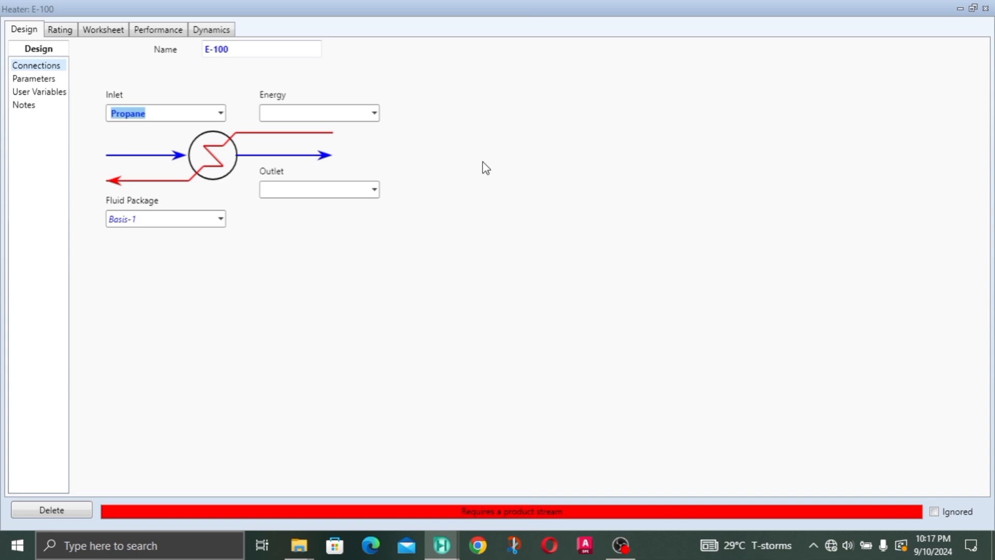
{"action": "left_click", "coordinate": [984, 9]}
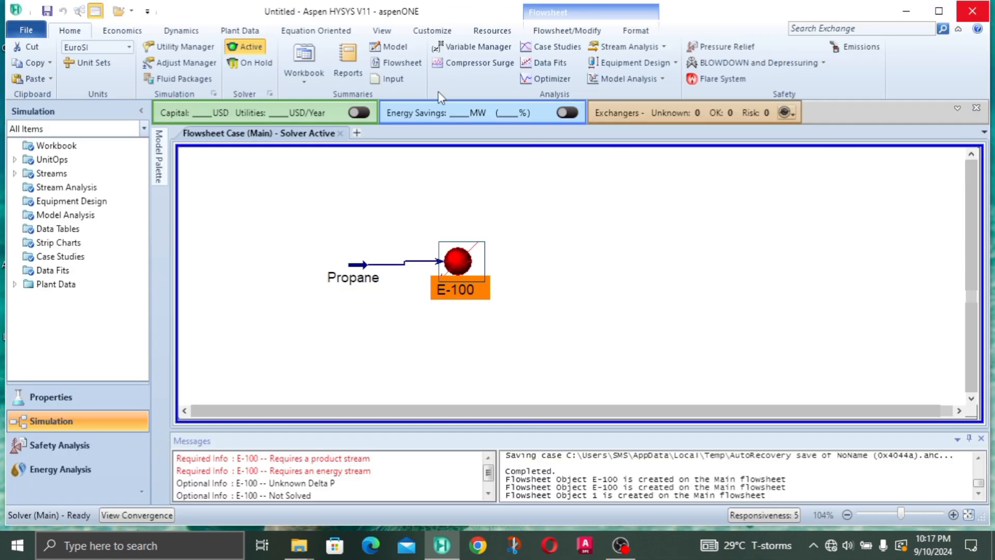
Add an energy stream just above E-100 and move the Propane stream so its connecting line to the heater runs straight.
{"action": "left_click", "coordinate": [159, 158]}
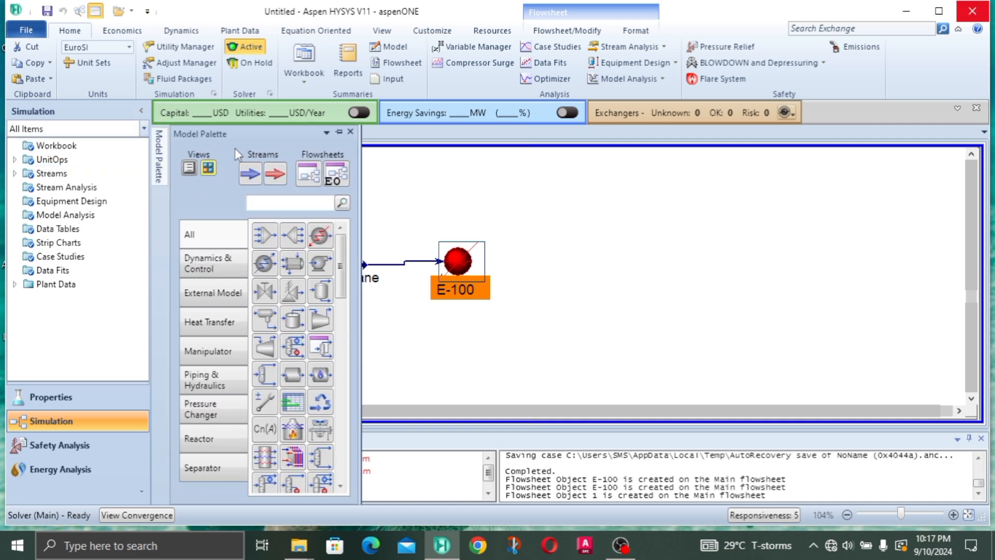
{"action": "left_click", "coordinate": [283, 182]}
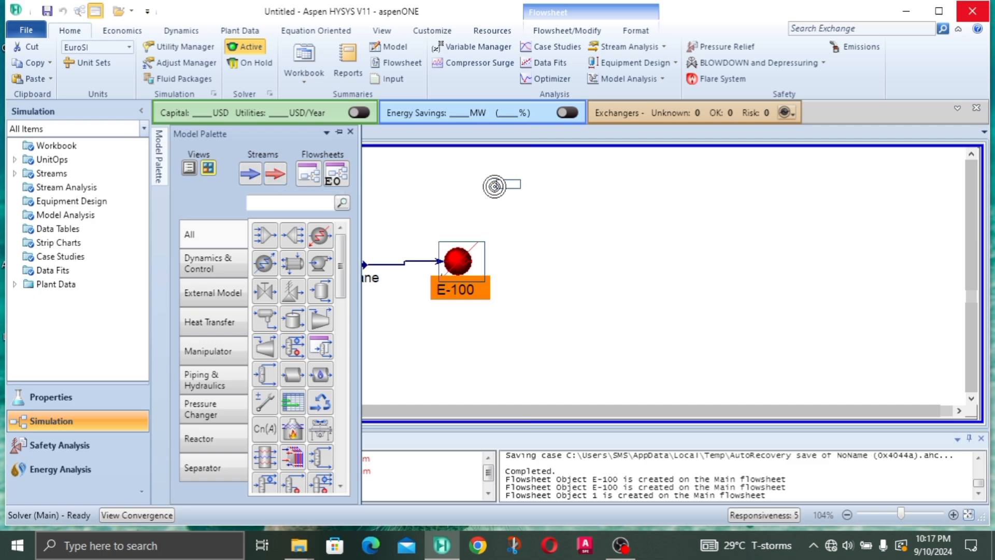
{"action": "left_click", "coordinate": [467, 214]}
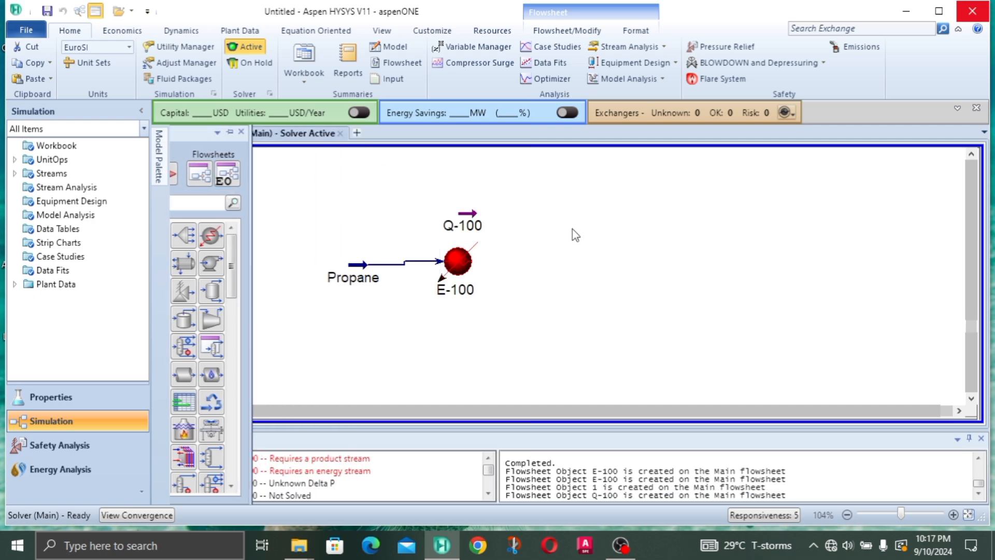
{"action": "left_click_drag", "start_coordinate": [361, 273], "coordinate": [351, 262]}
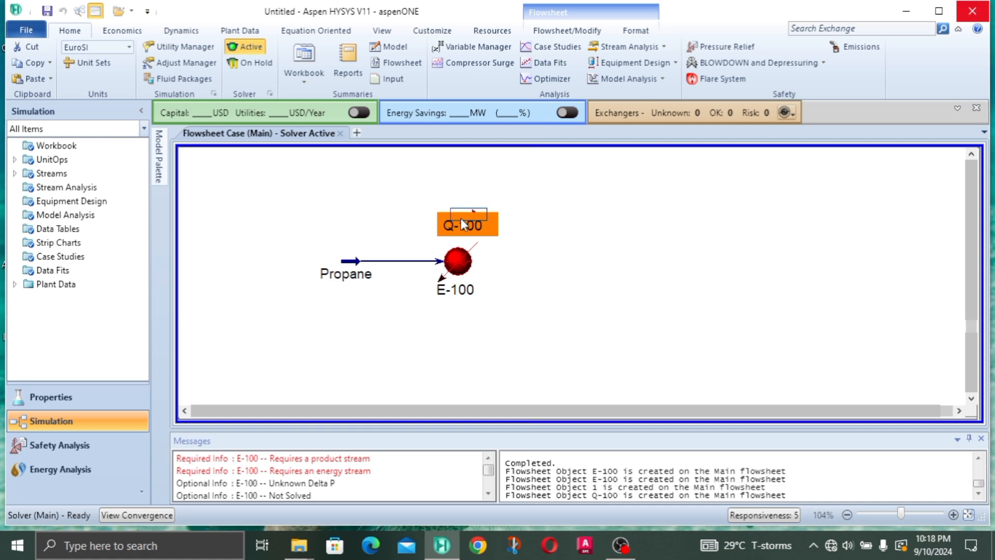
Assign Q-100 as the energy stream of heater E-100 and create an outlet stream named Heated Propane.
{"action": "double_click", "coordinate": [466, 265]}
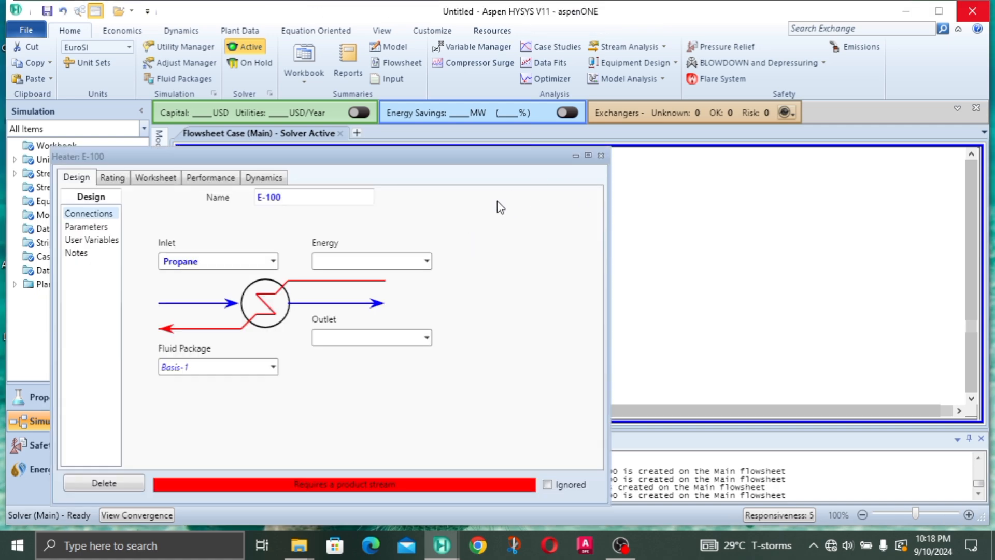
{"action": "left_click", "coordinate": [426, 259]}
{"action": "left_click", "coordinate": [427, 261]}
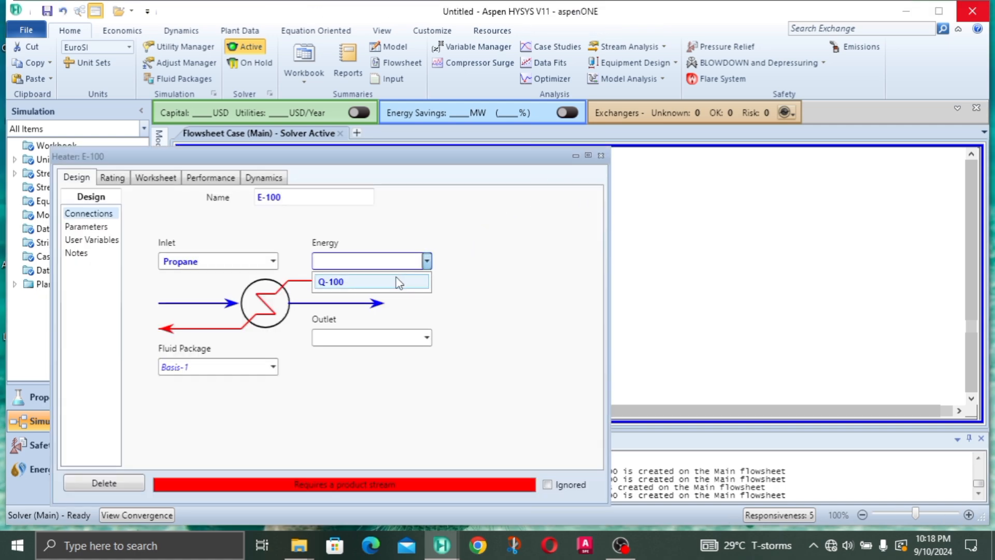
{"action": "left_click", "coordinate": [398, 283]}
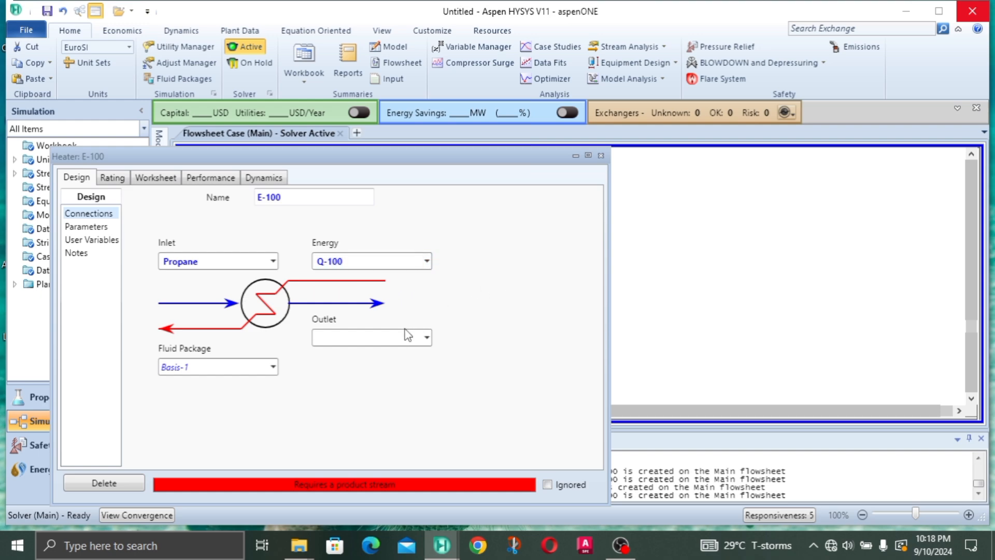
{"action": "left_click", "coordinate": [383, 337]}
{"action": "type", "text": "Heated p"}
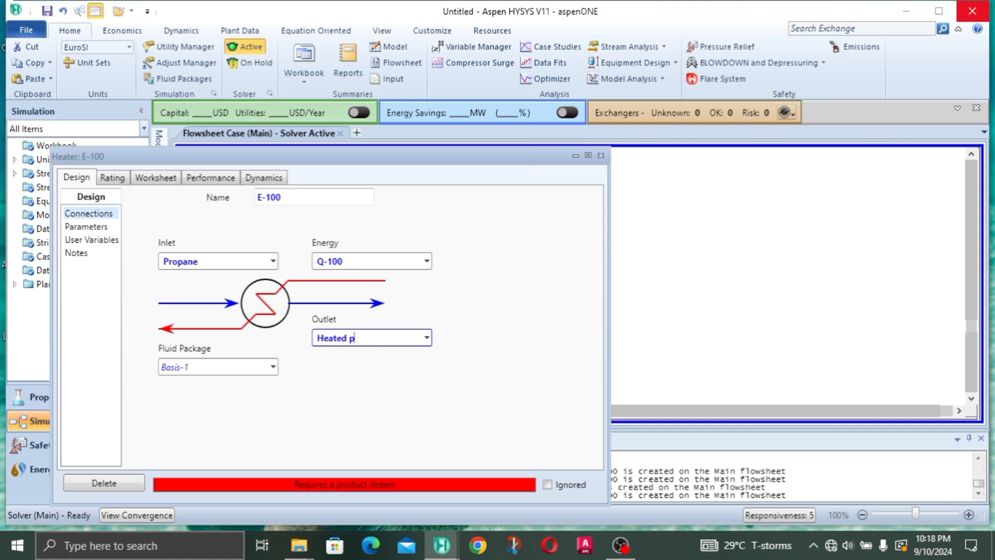
{"action": "key", "text": "BackSpace"}
{"action": "type", "text": "Propane"}
{"action": "key", "text": "Return"}
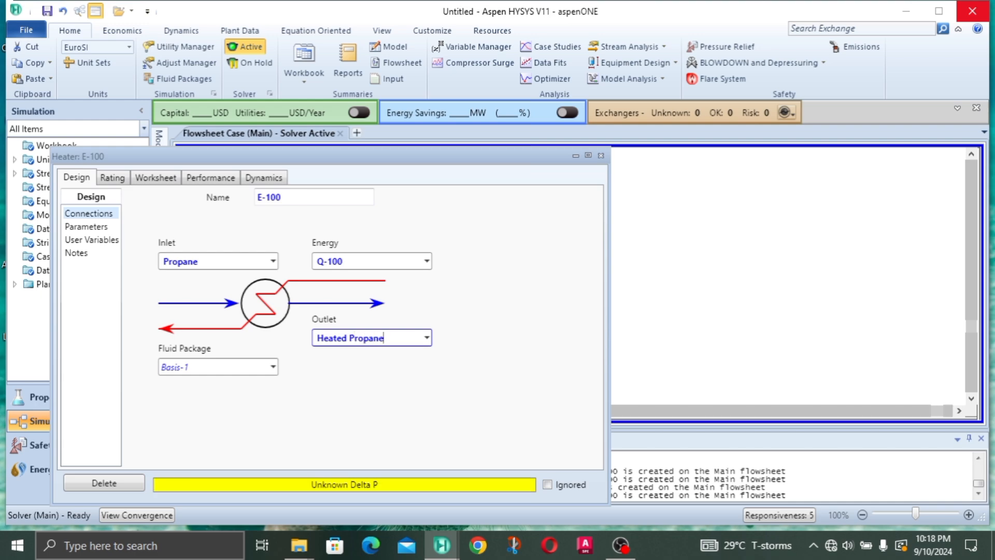
{"action": "left_click", "coordinate": [605, 157]}
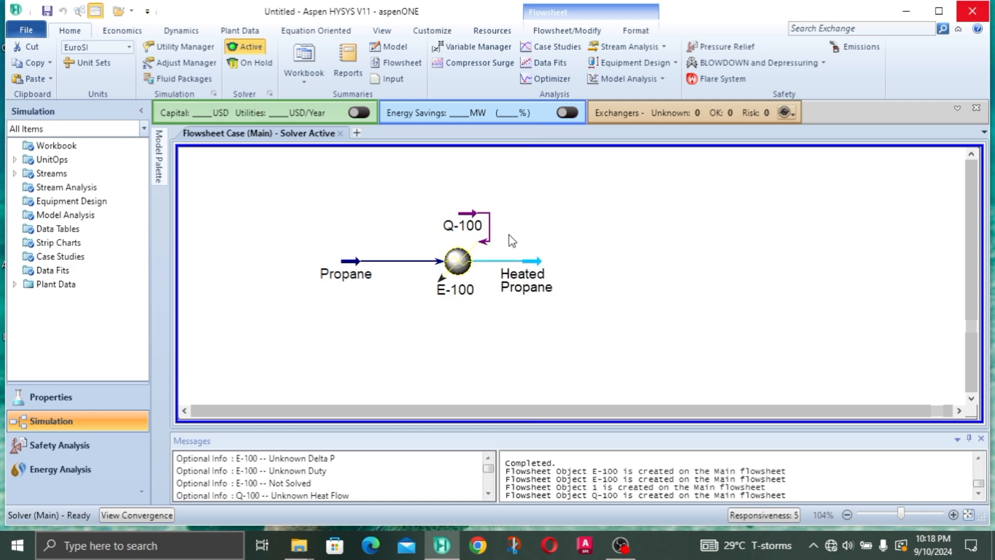
Delete energy stream Q-100 from the flowsheet.
{"action": "left_click", "coordinate": [466, 223]}
{"action": "key", "text": "Delete"}
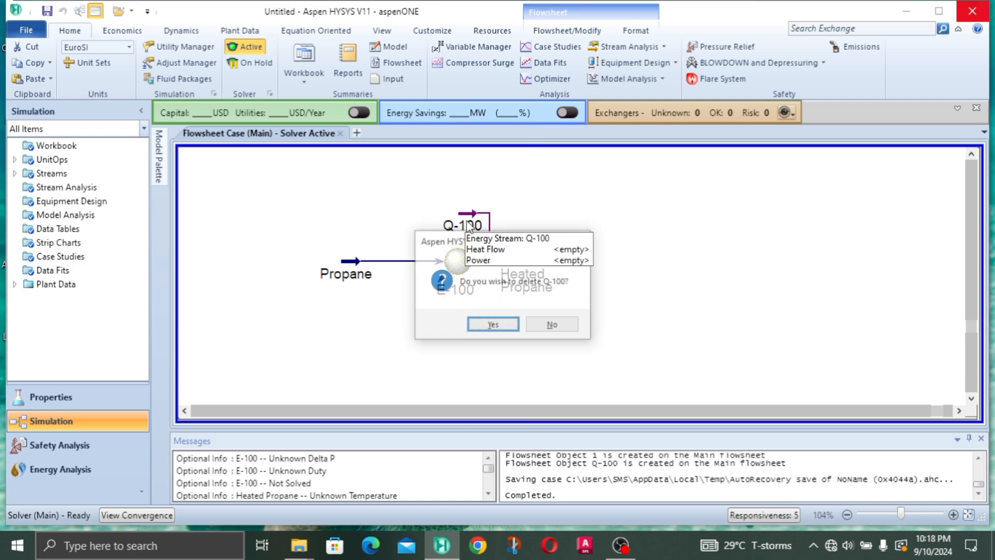
{"action": "left_click", "coordinate": [507, 326]}
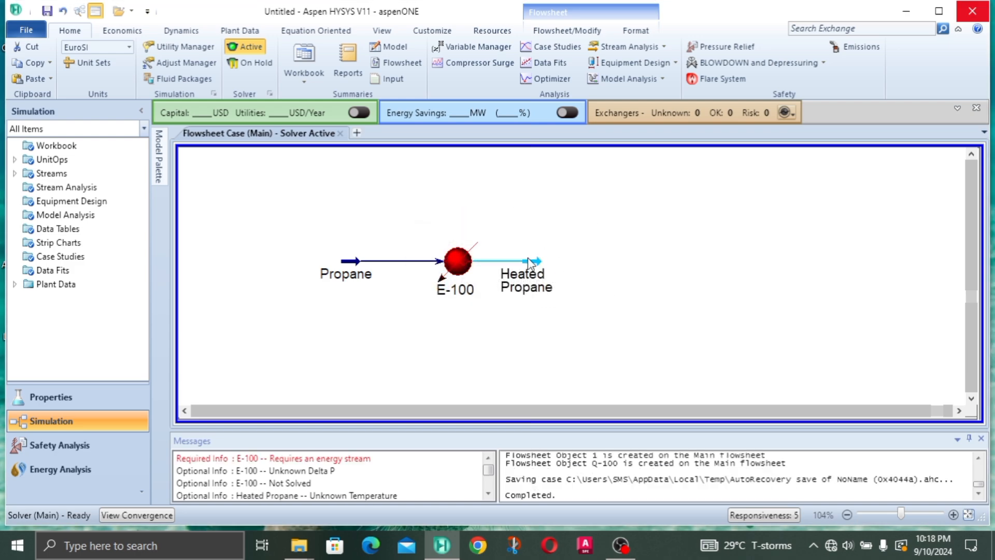
Create an energy stream named E-Heater in the connections of heater E-100 and maximize the heater's window.
{"action": "double_click", "coordinate": [462, 265]}
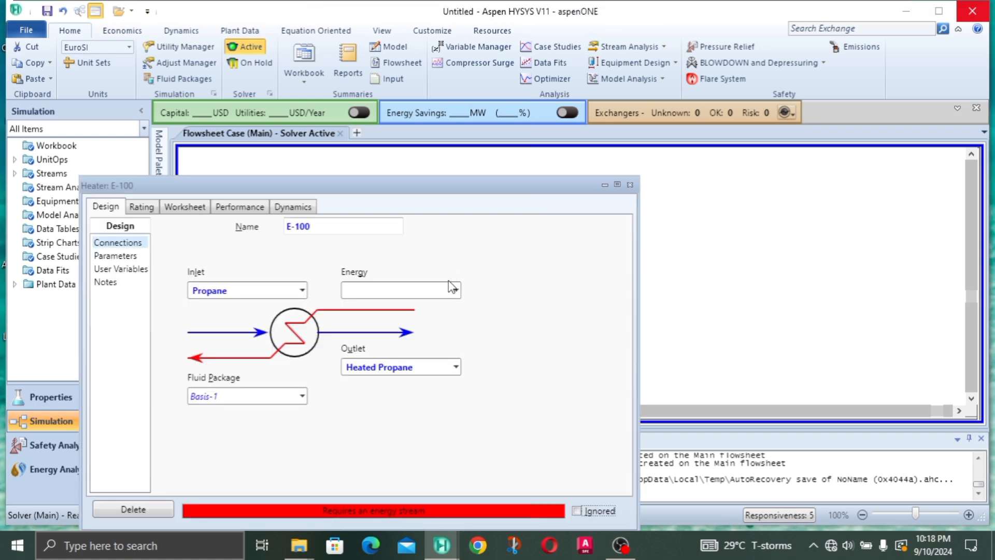
{"action": "left_click", "coordinate": [450, 288]}
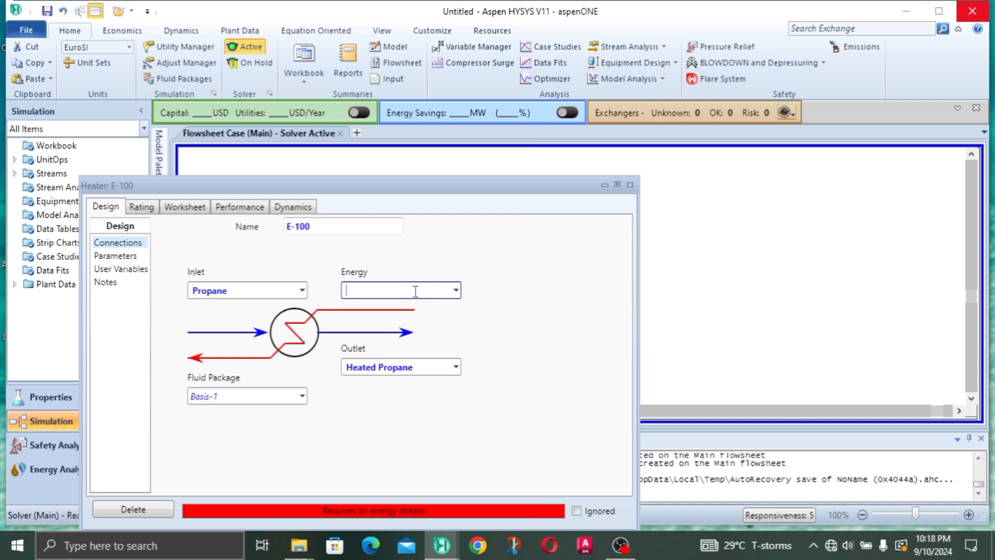
{"action": "type", "text": "E-Heater"}
{"action": "key", "text": "Return"}
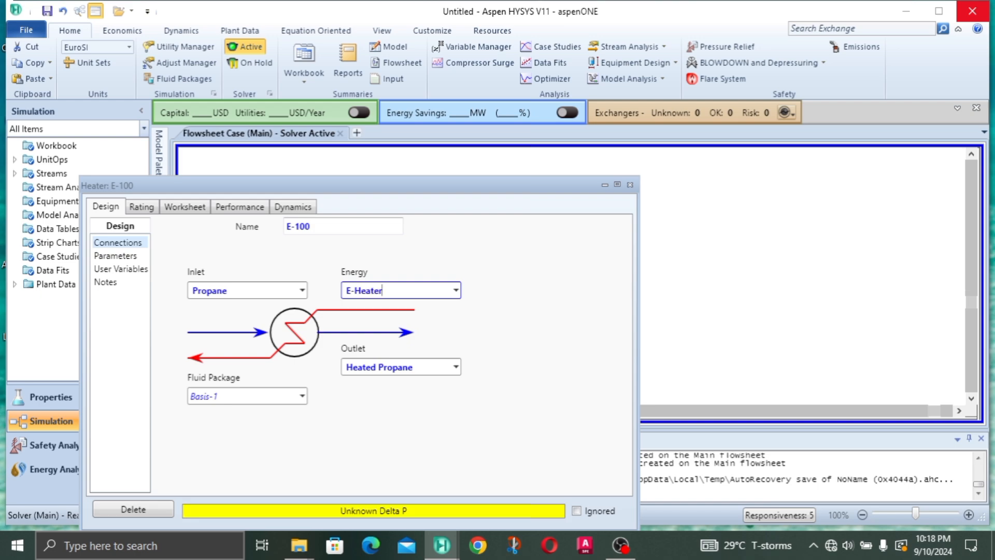
{"action": "left_click_drag", "start_coordinate": [417, 191], "coordinate": [447, 117]}
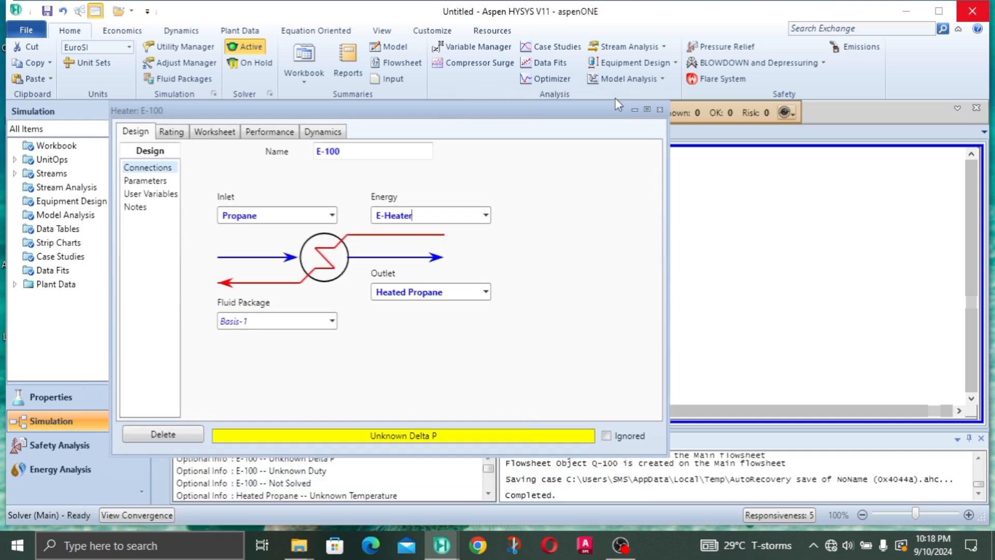
{"action": "left_click", "coordinate": [647, 110]}
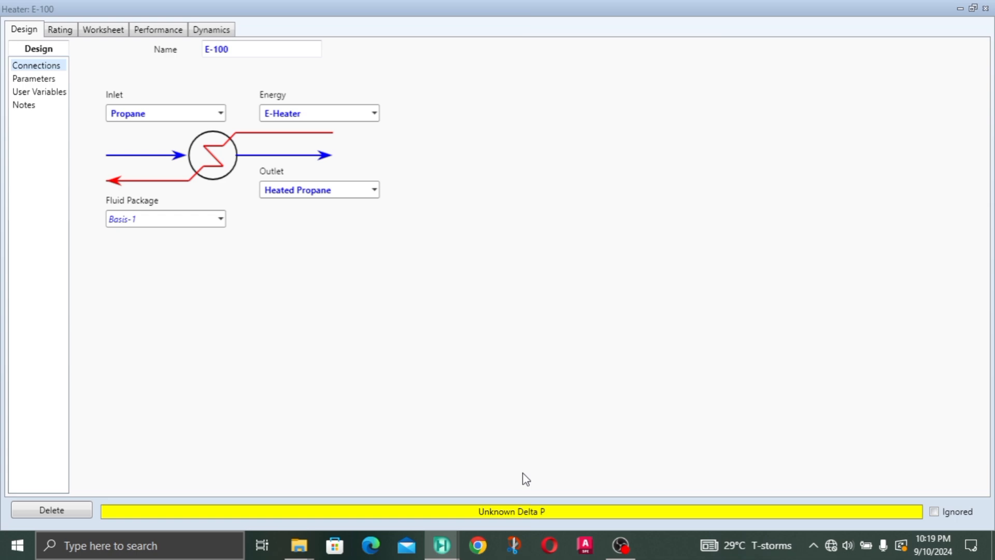
Set the vapour fraction of the Heated Propane stream to 0 in the worksheet conditions of heater E-100.
{"action": "left_click", "coordinate": [96, 37]}
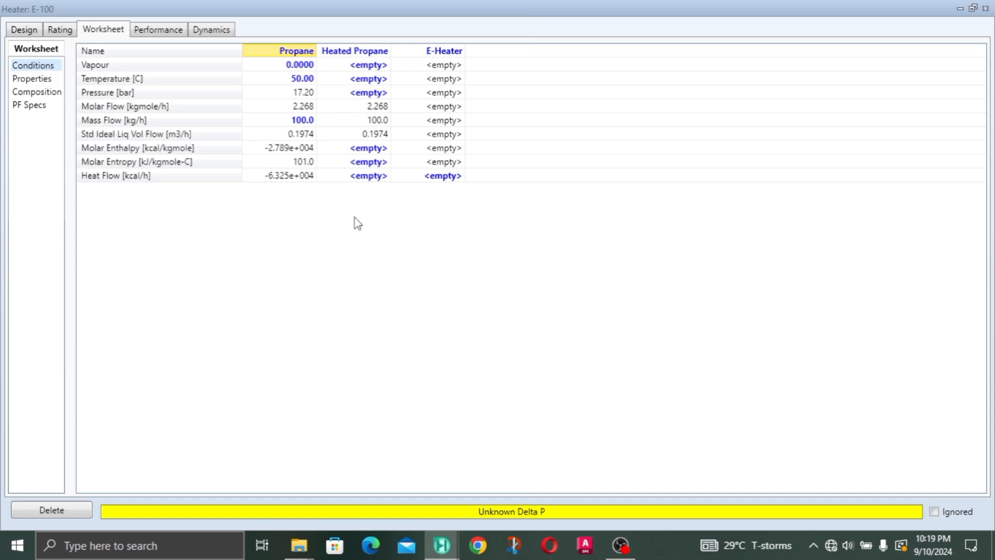
{"action": "left_click", "coordinate": [367, 66]}
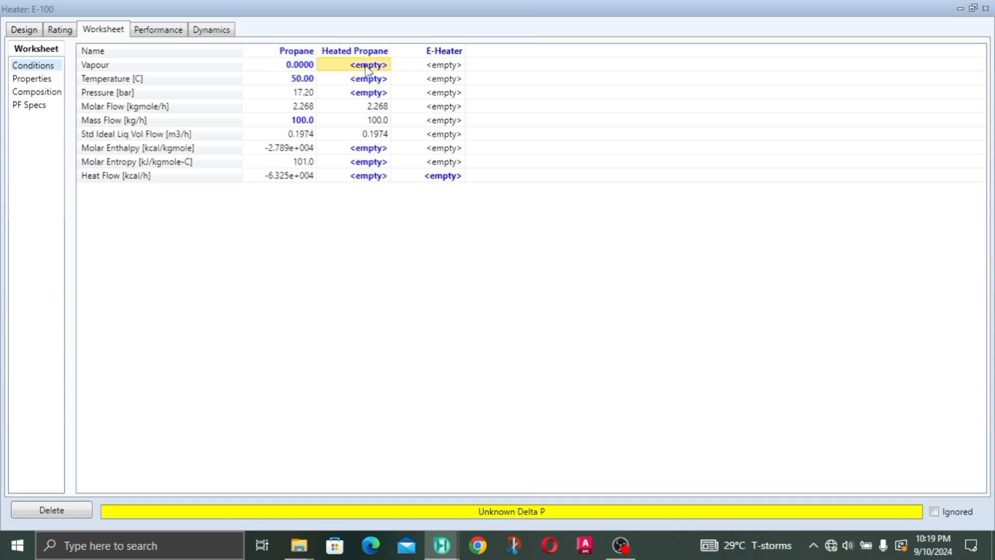
{"action": "type", "text": "0"}
{"action": "key", "text": "Return"}
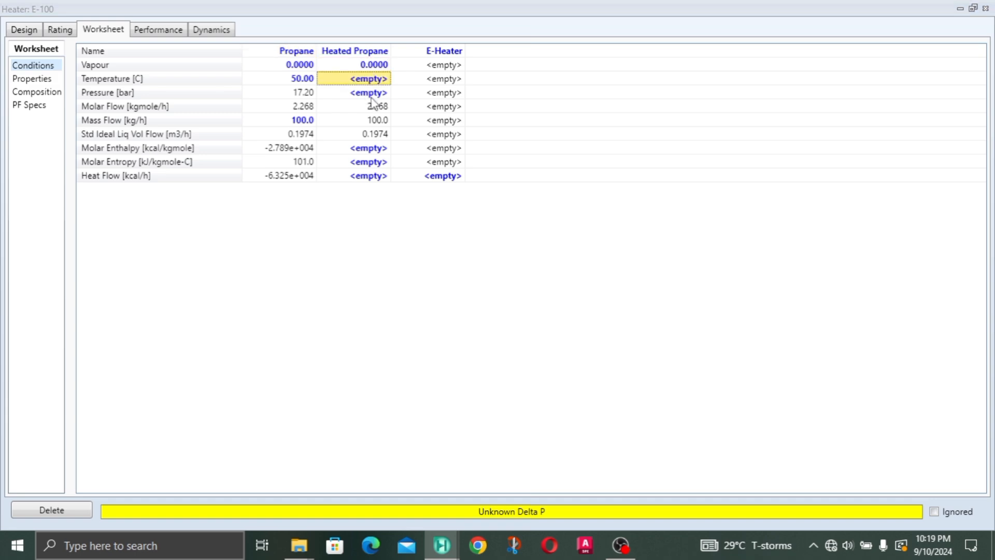
Try a pressure of 30 bar for the Heated Propane stream and clear the value again.
{"action": "key", "text": "Down"}
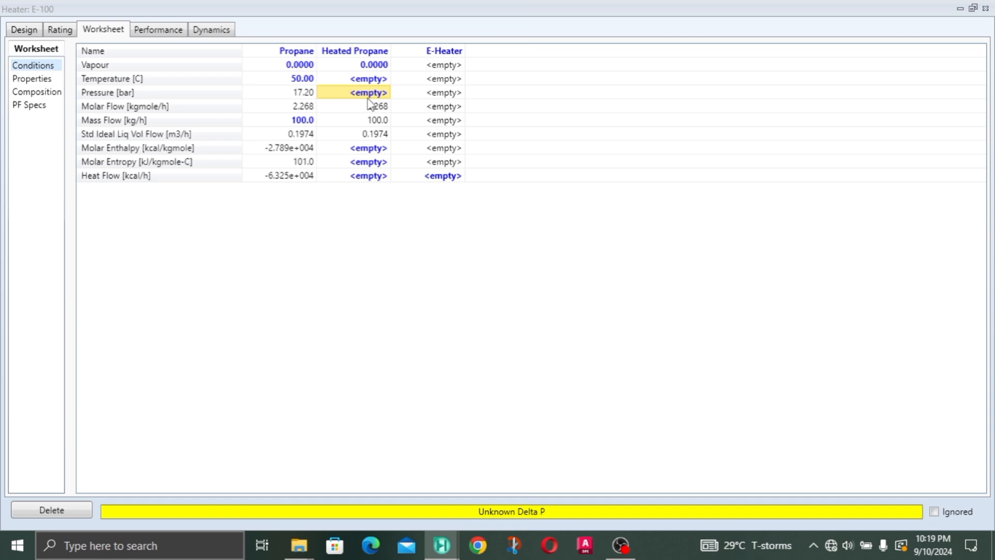
{"action": "type", "text": "30"}
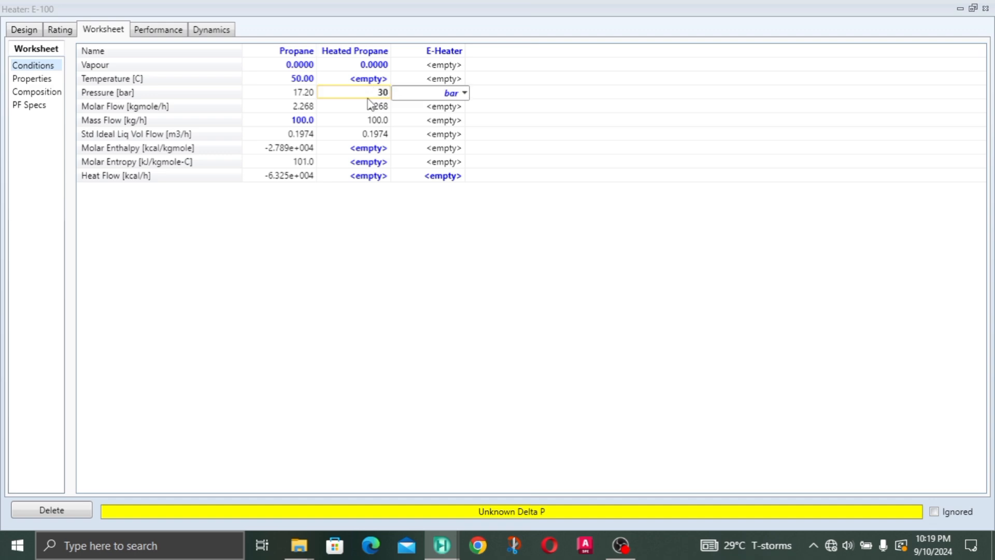
{"action": "key", "text": "Return"}
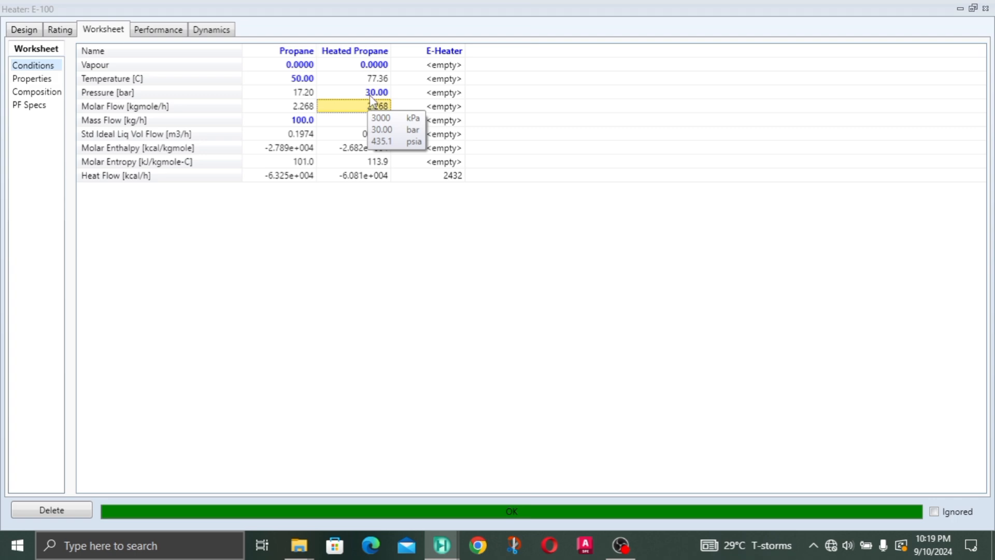
{"action": "left_click", "coordinate": [373, 96]}
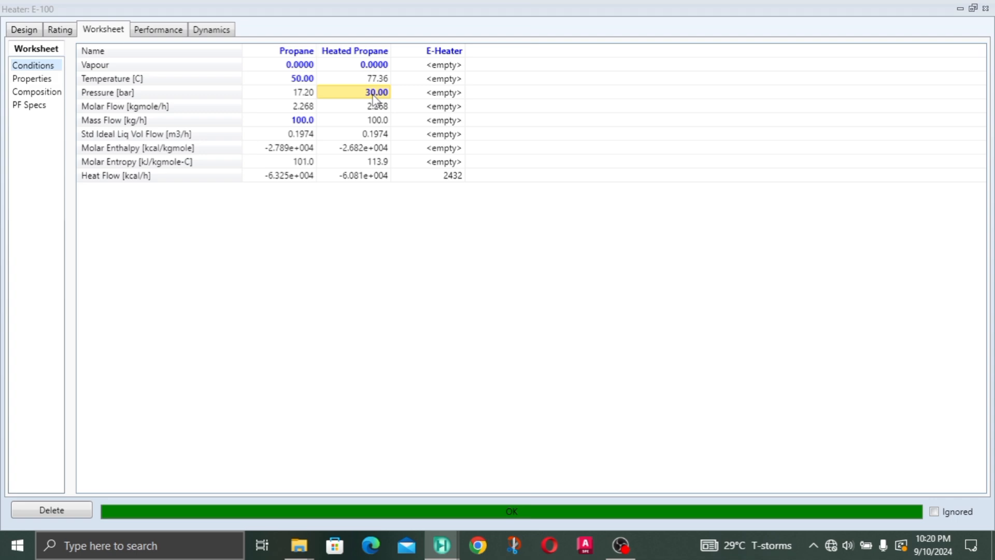
{"action": "key", "text": "Delete"}
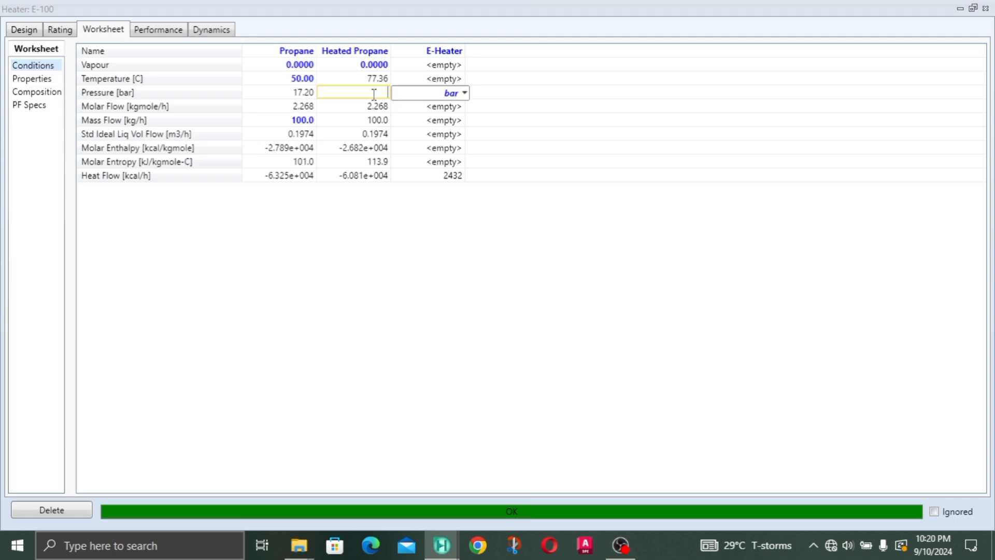
{"action": "left_click", "coordinate": [374, 136]}
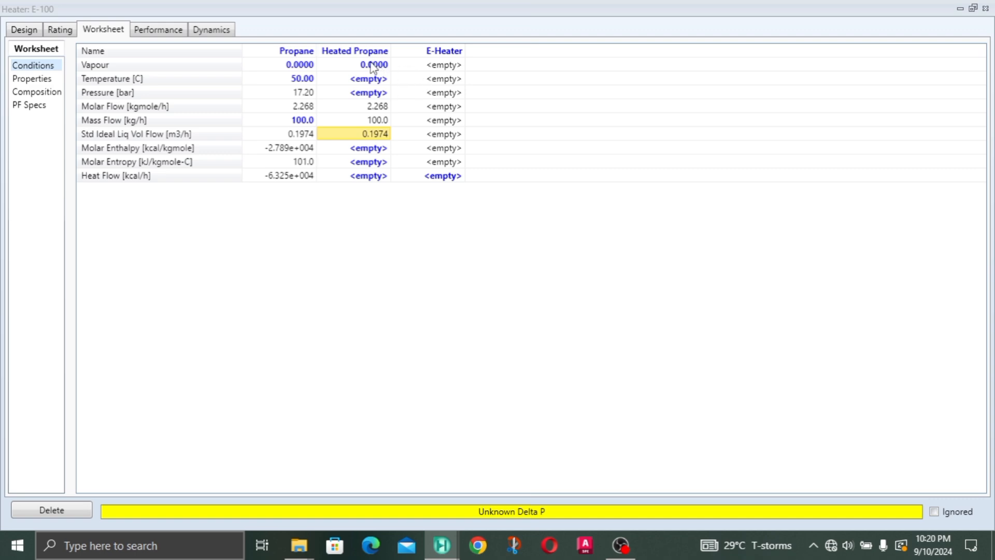
Try to specify a temperature of 100 °C for the Heated Propane stream.
{"action": "left_click", "coordinate": [370, 78]}
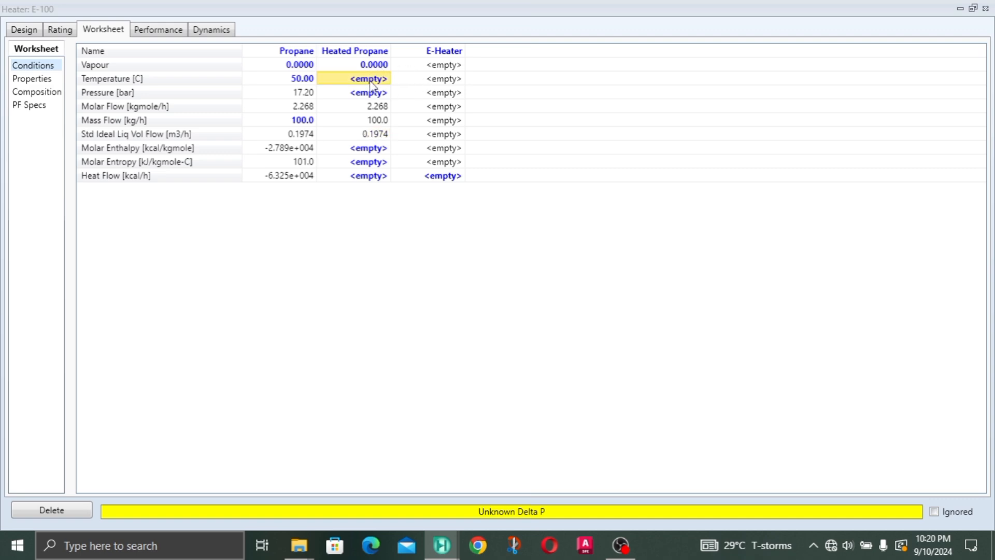
{"action": "type", "text": "100"}
{"action": "key", "text": "Return"}
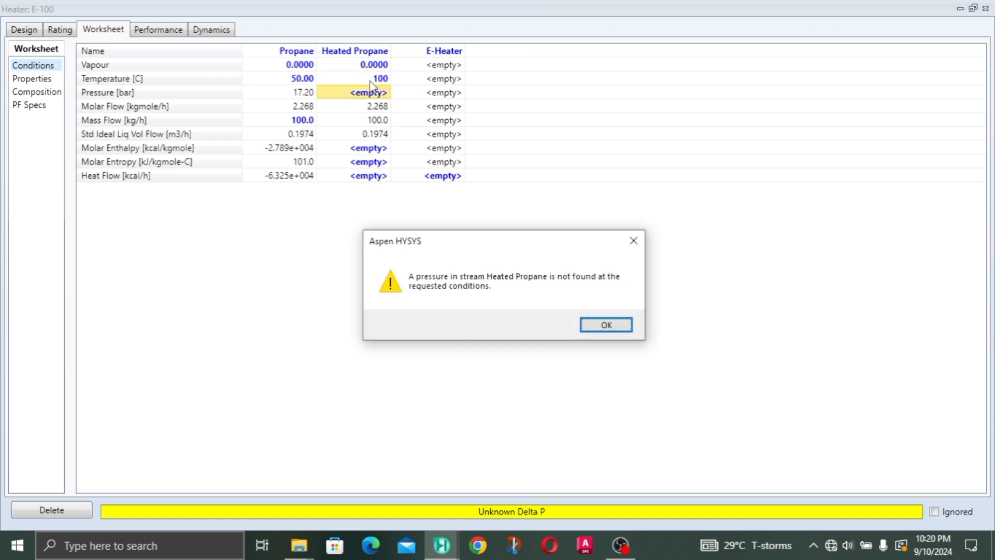
{"action": "key", "text": "Return"}
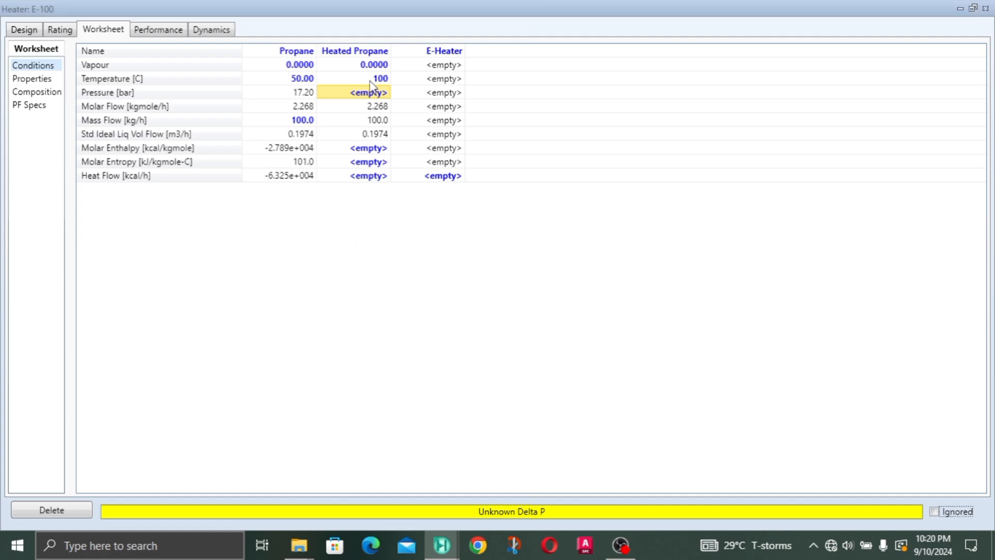
{"action": "left_click", "coordinate": [369, 83]}
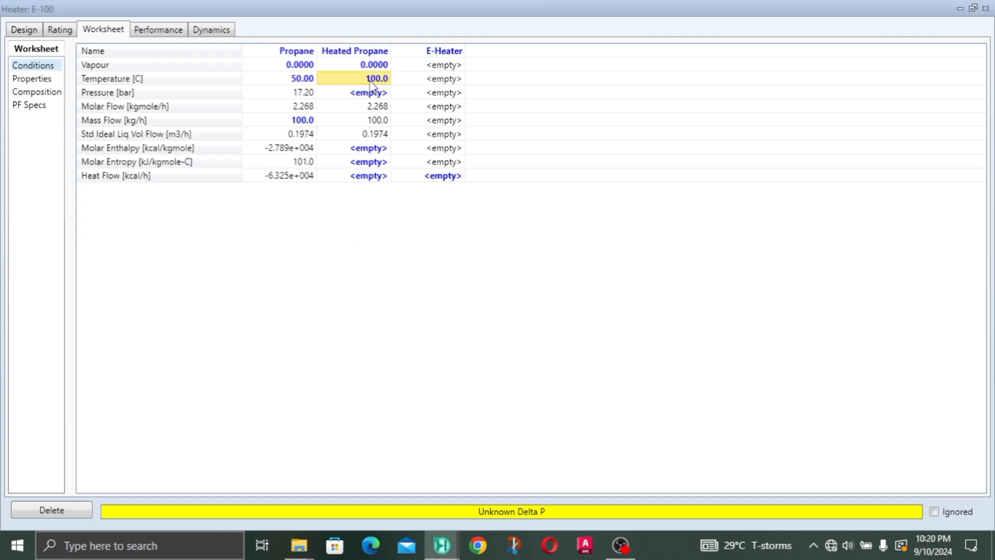
{"action": "key", "text": "BackSpace"}
{"action": "type", "text": "100"}
{"action": "key", "text": "Return"}
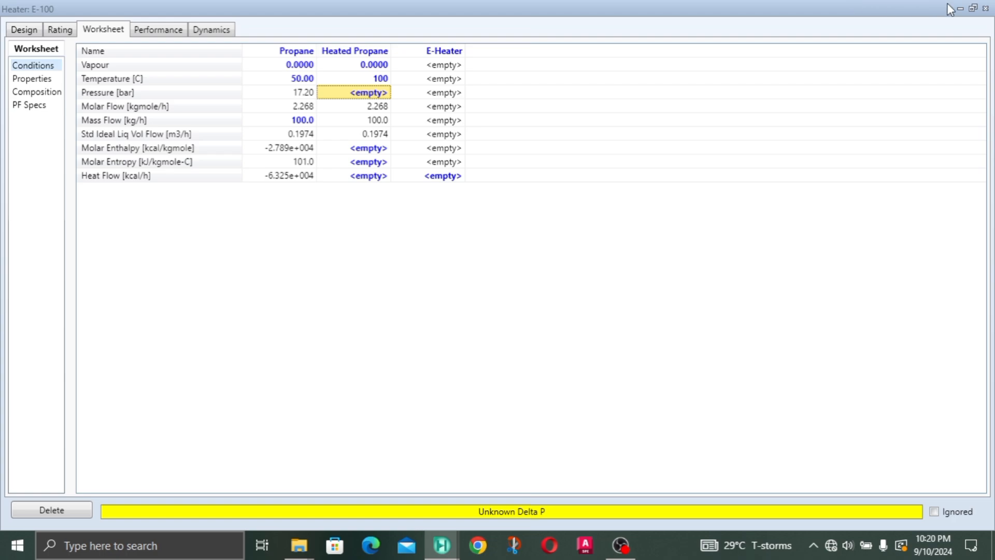
Restore the heater's window, set the solver to Active and retry 100 °C as the Heated Propane temperature.
{"action": "left_click", "coordinate": [973, 7]}
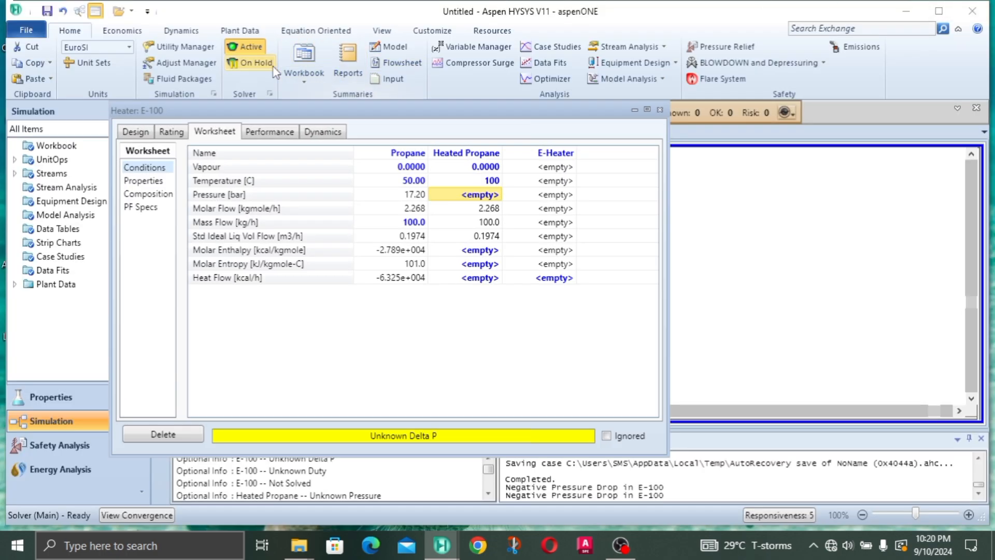
{"action": "left_click", "coordinate": [260, 74]}
{"action": "left_click", "coordinate": [252, 47]}
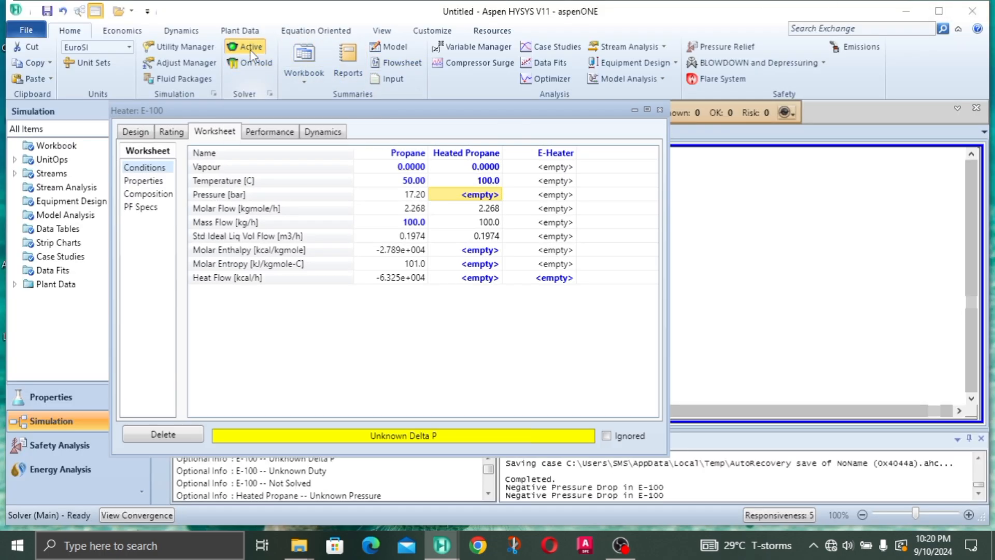
{"action": "left_click", "coordinate": [489, 185]}
{"action": "key", "text": "BackSpace"}
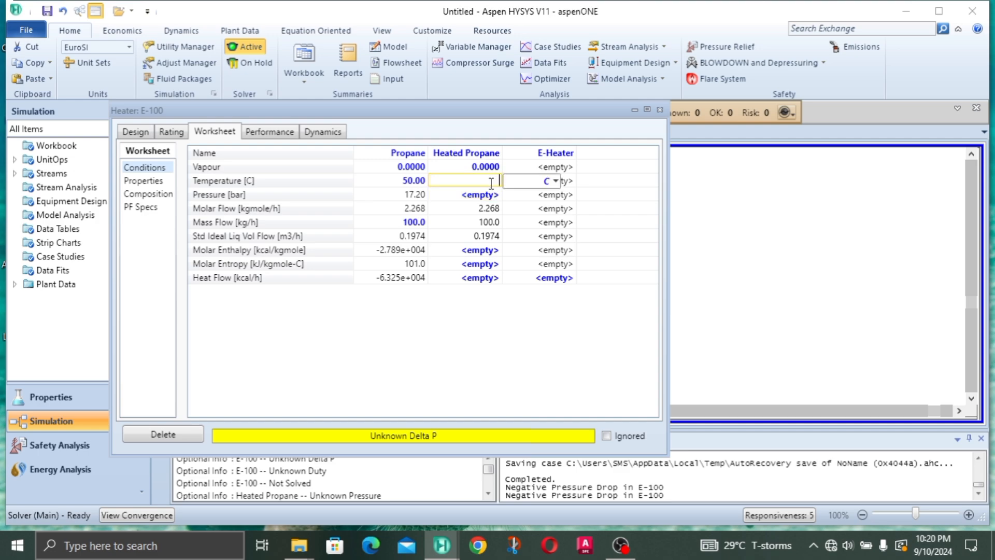
{"action": "left_click", "coordinate": [489, 196]}
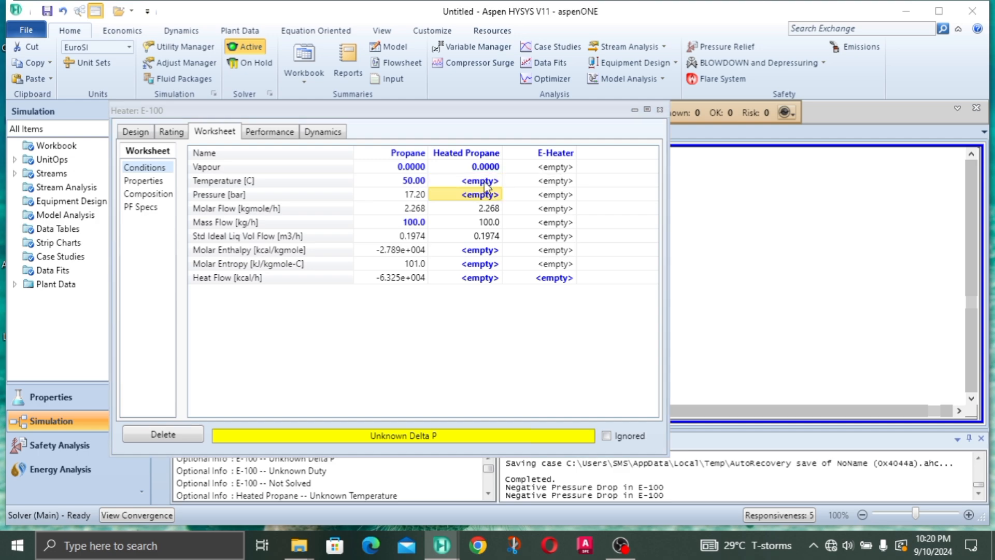
{"action": "left_click", "coordinate": [488, 182]}
{"action": "type", "text": "100"}
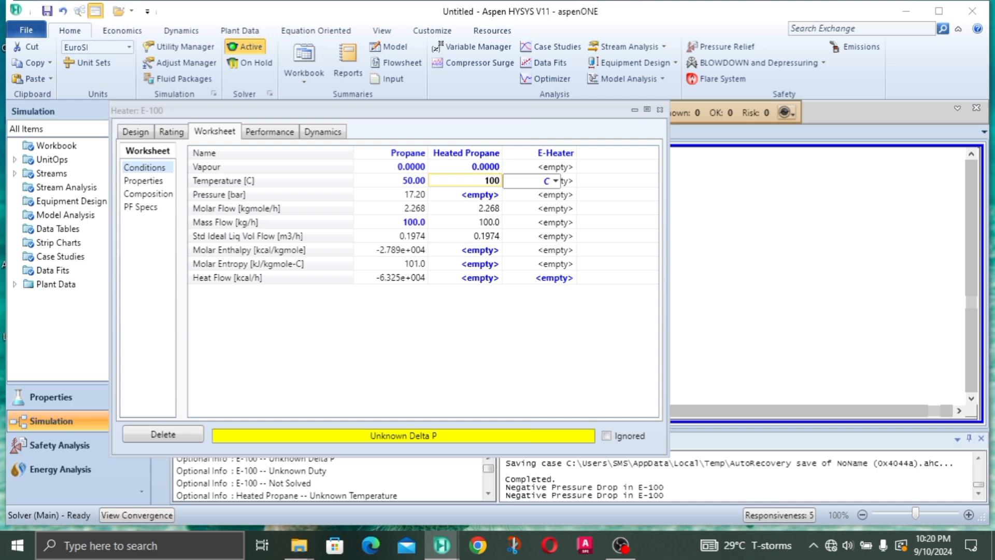
{"action": "key", "text": "Return"}
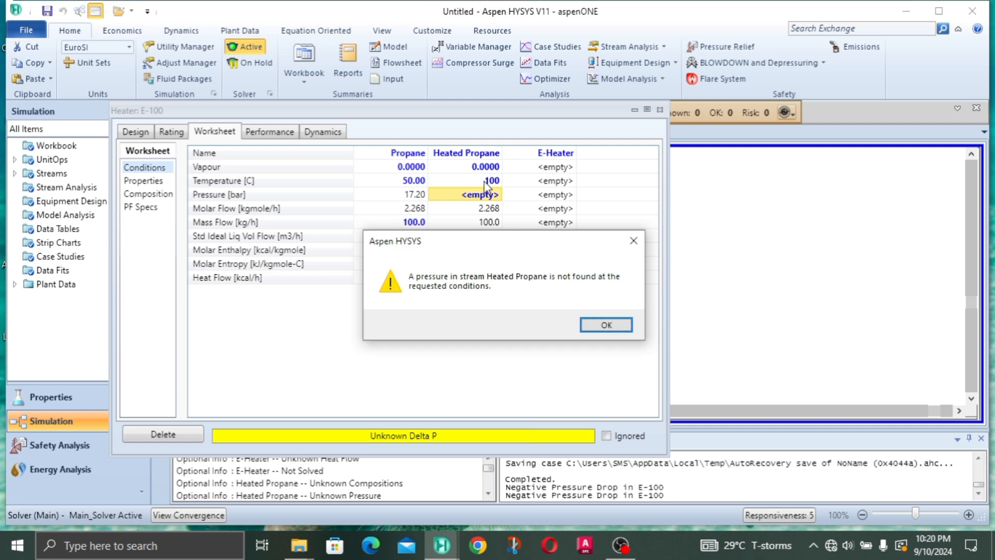
{"action": "left_click", "coordinate": [601, 325]}
Set the Heated Propane temperature to 80 °C and maximize the heater's window.
{"action": "left_click", "coordinate": [490, 182]}
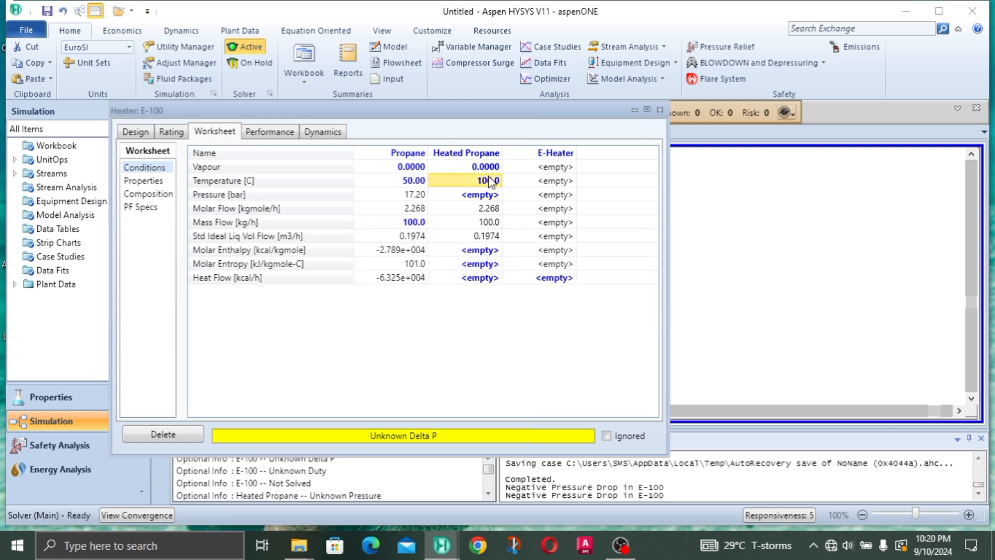
{"action": "type", "text": "70"}
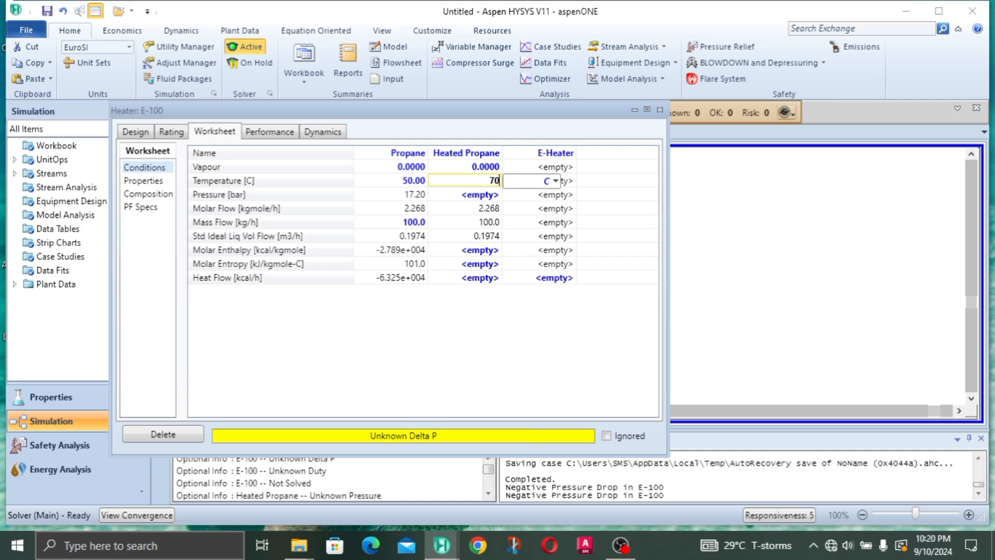
{"action": "key", "text": "BackSpace"}
{"action": "key", "text": "BackSpace"}
{"action": "type", "text": "80"}
{"action": "key", "text": "Return"}
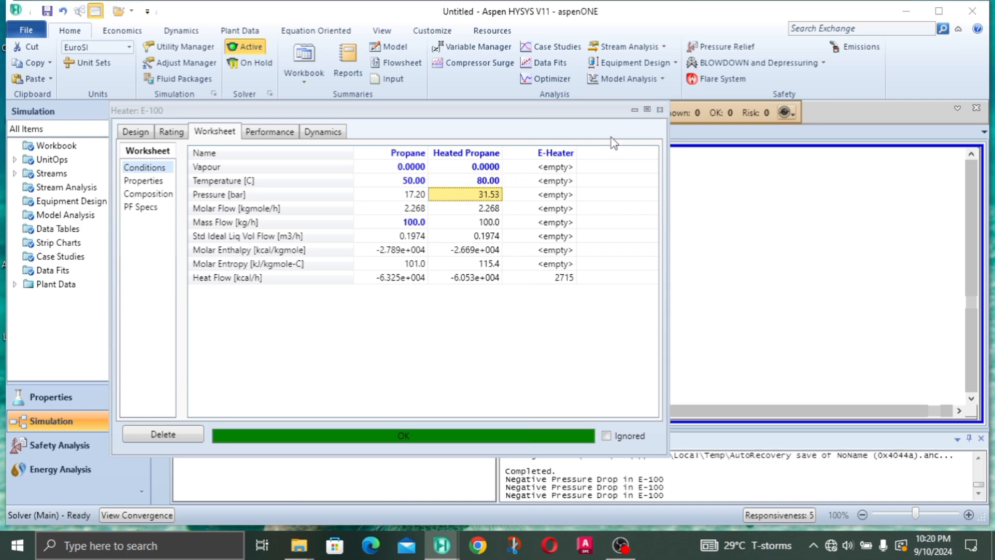
{"action": "left_click", "coordinate": [649, 110]}
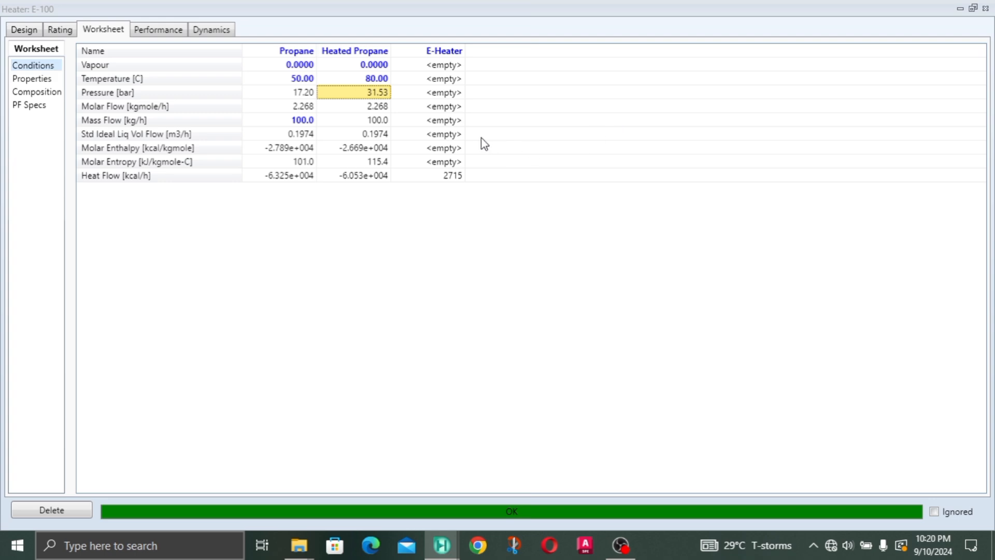
Clear the temperature specification of the Heated Propane stream.
{"action": "mouse_move", "coordinate": [388, 111]}
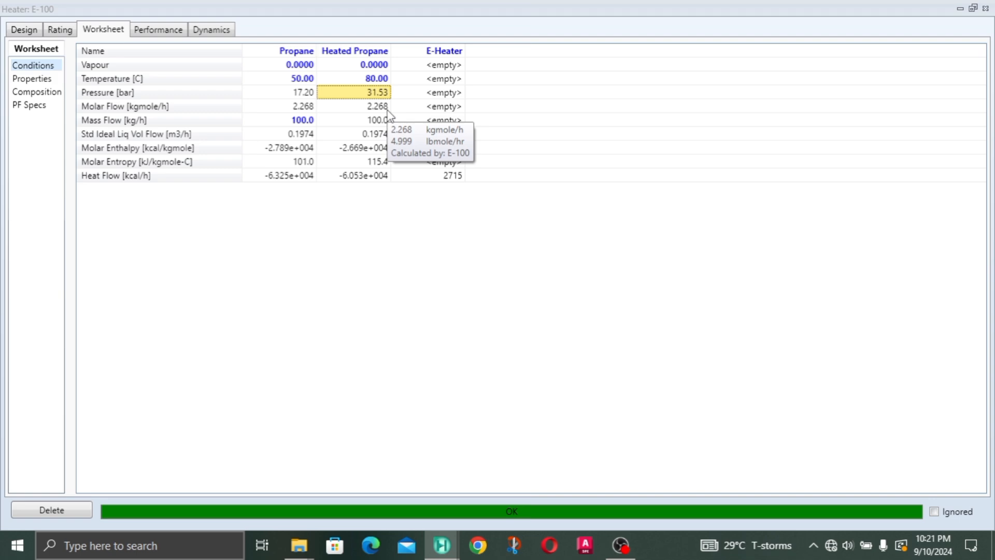
{"action": "left_click", "coordinate": [374, 82]}
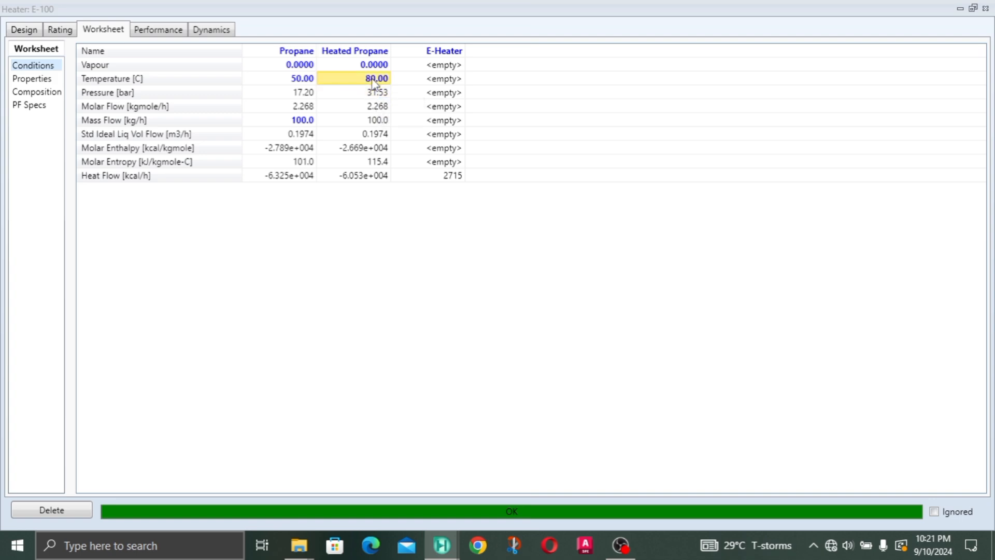
{"action": "key", "text": "BackSpace"}
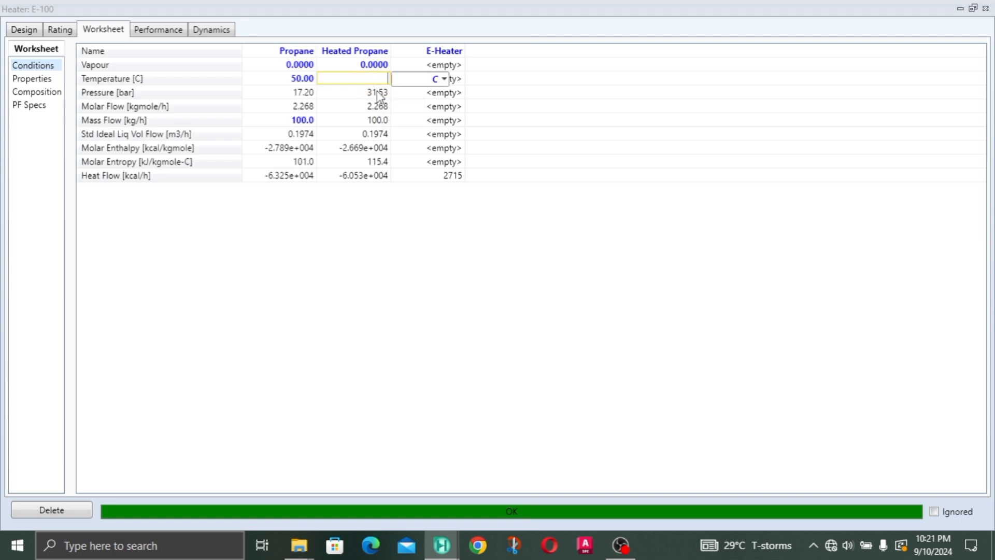
{"action": "left_click", "coordinate": [378, 93]}
{"action": "key", "text": "BackSpace"}
{"action": "left_click", "coordinate": [371, 79]}
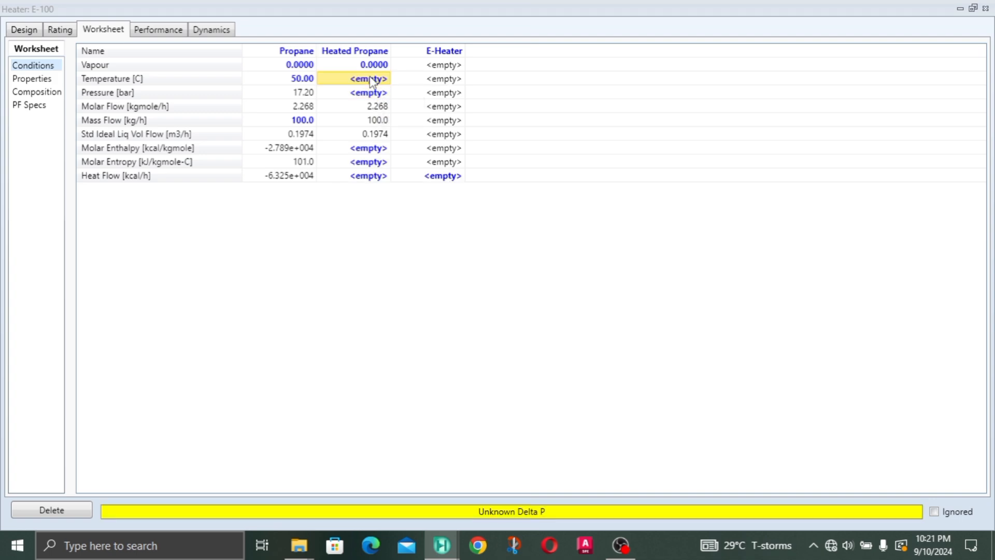
Set the Heated Propane pressure to 32 bar after trying 31 bar, and close the window of heater E-100.
{"action": "left_click", "coordinate": [372, 94]}
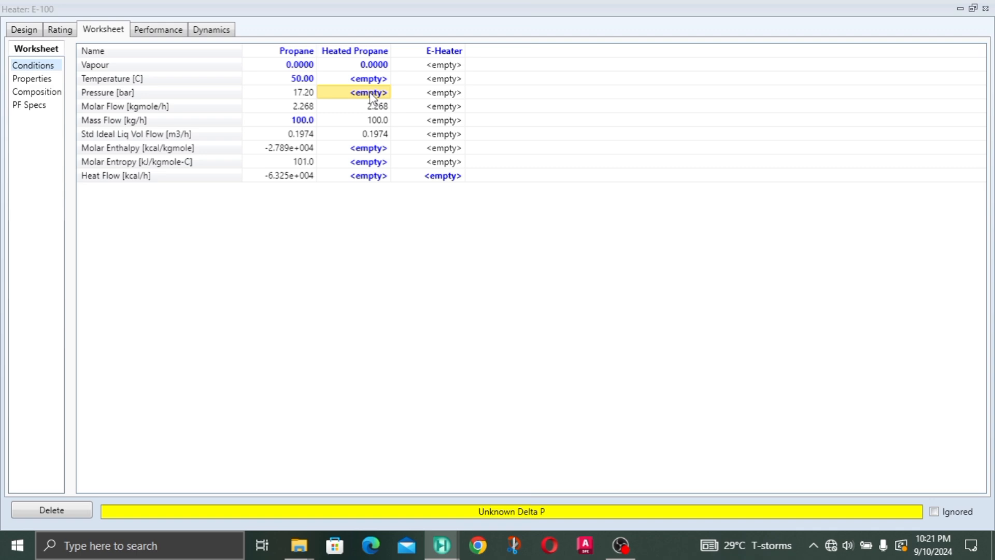
{"action": "type", "text": "31"}
{"action": "key", "text": "Return"}
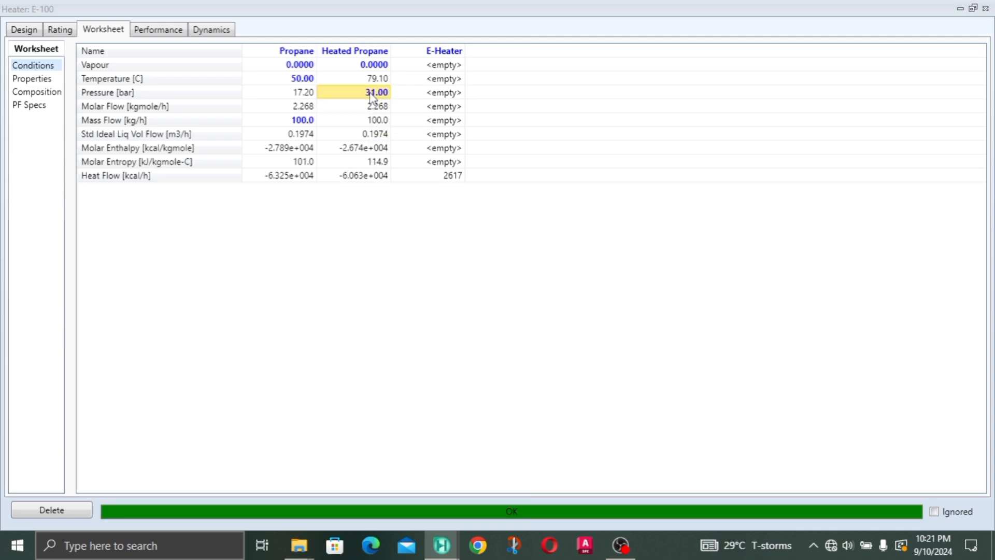
{"action": "left_click", "coordinate": [372, 95]}
{"action": "type", "text": "32"}
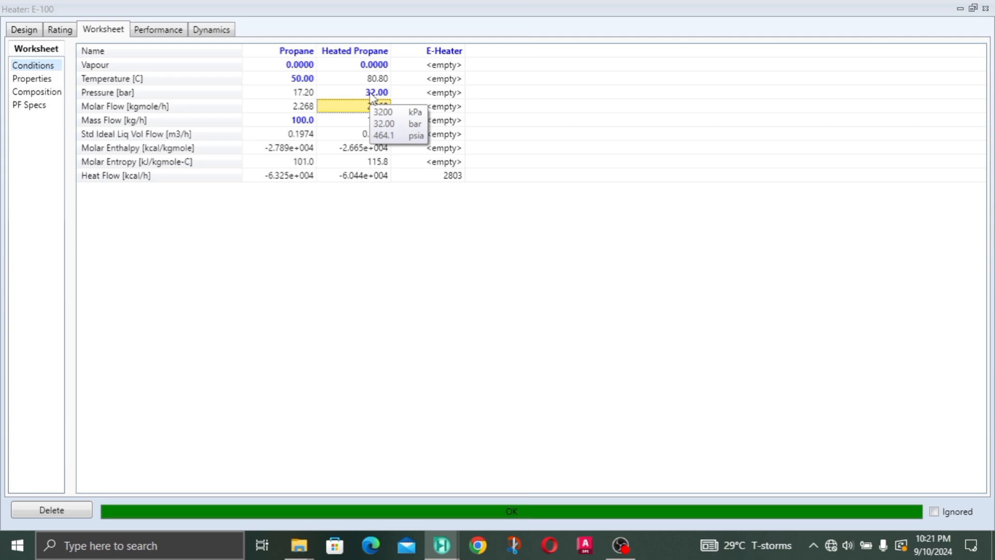
{"action": "left_click", "coordinate": [21, 30]}
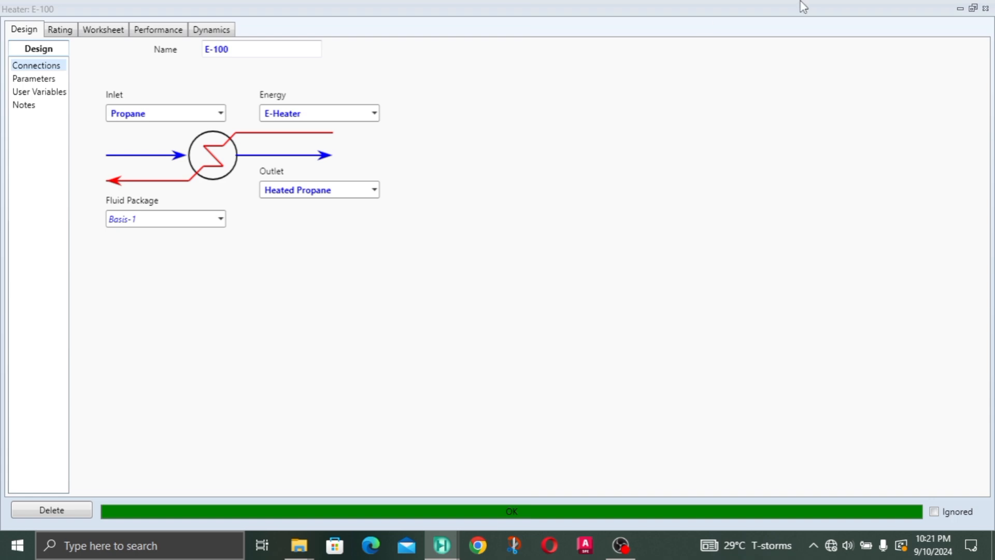
{"action": "left_click", "coordinate": [983, 11]}
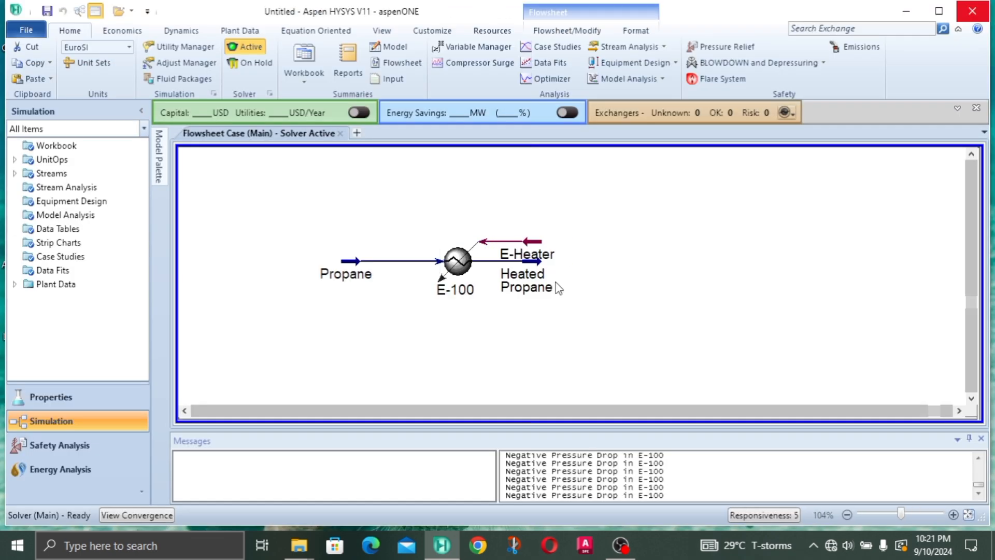
Place a cooler on the flowsheet below heater E-100.
{"action": "left_click", "coordinate": [971, 398]}
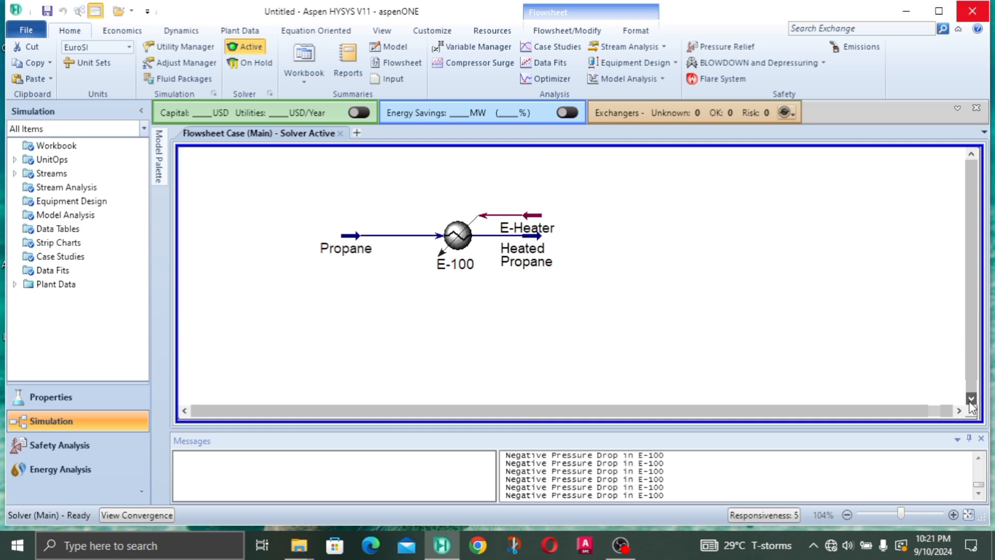
{"action": "left_click", "coordinate": [972, 398]}
{"action": "mouse_move", "coordinate": [160, 150]}
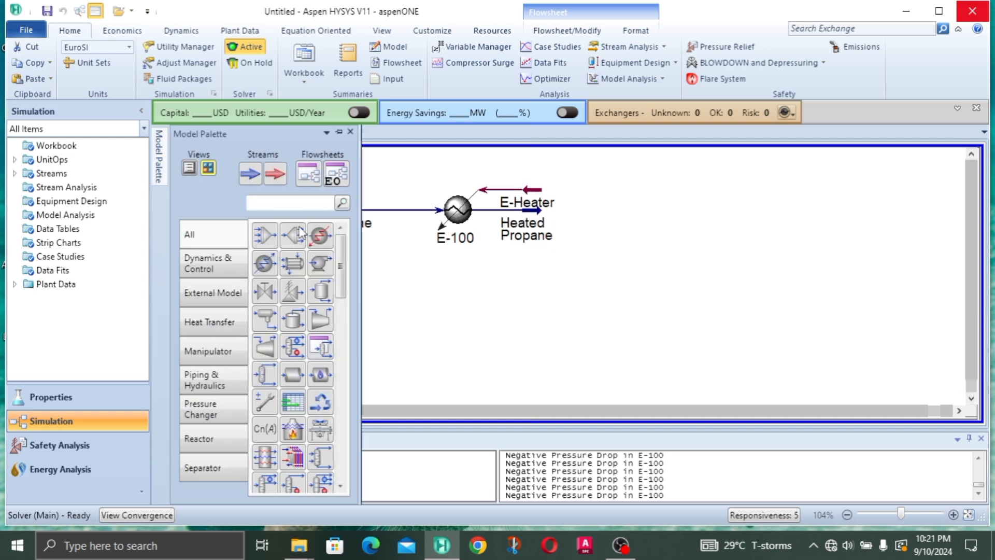
{"action": "left_click", "coordinate": [264, 262]}
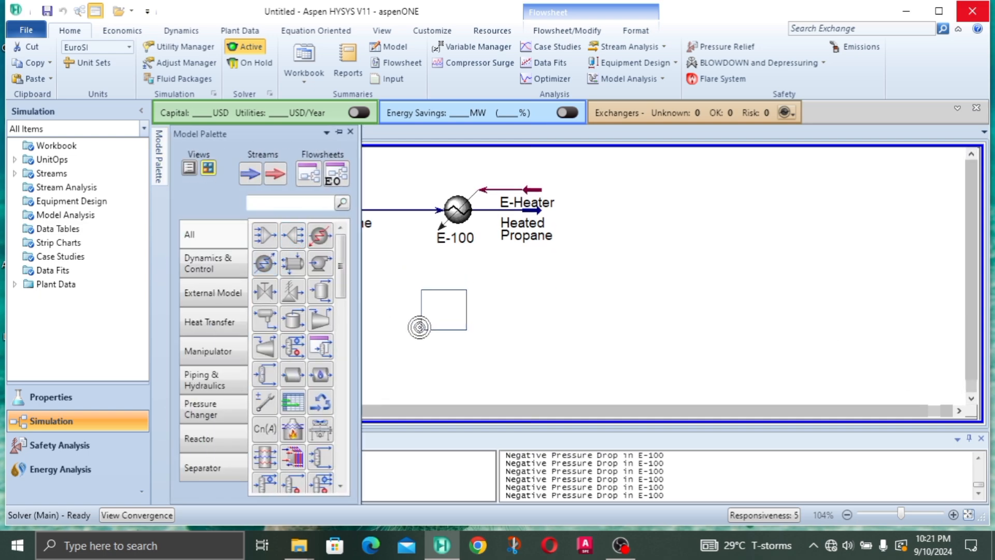
{"action": "left_click", "coordinate": [434, 325]}
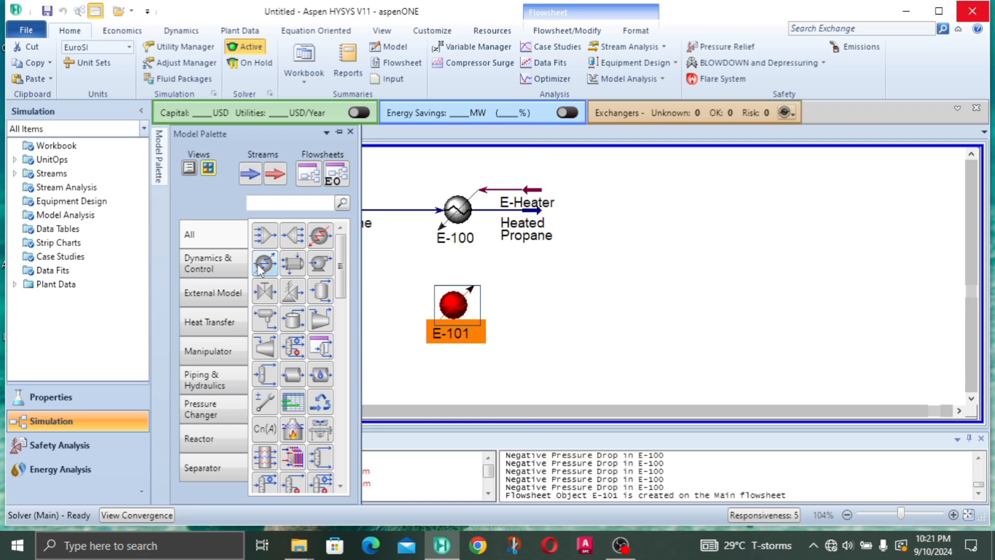
{"action": "left_click", "coordinate": [573, 313]}
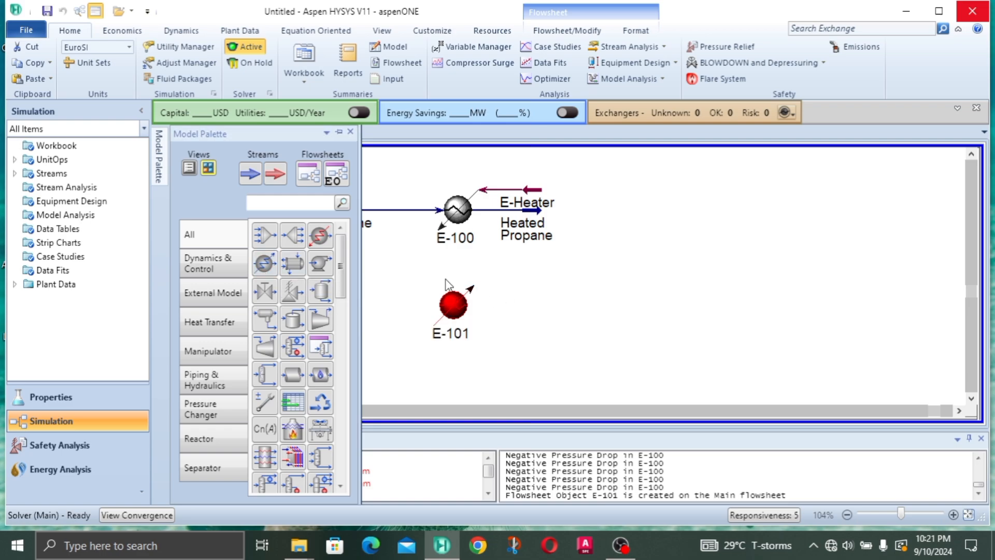
Add a material stream beside cooler E-101 and define it from the existing Propane stream, copying its conditions, composition and flow.
{"action": "left_click", "coordinate": [161, 161]}
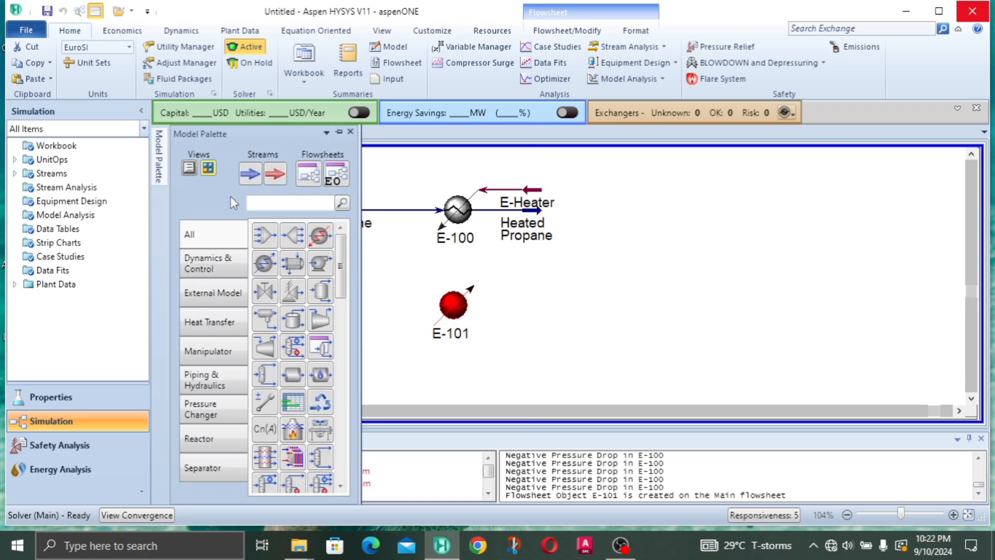
{"action": "left_click_drag", "start_coordinate": [320, 235], "coordinate": [341, 316]}
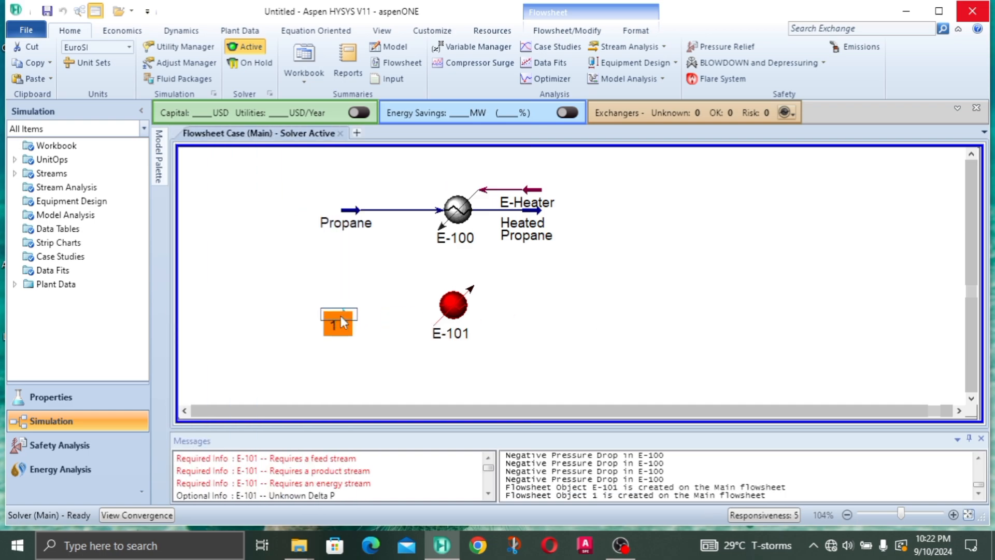
{"action": "double_click", "coordinate": [340, 315]}
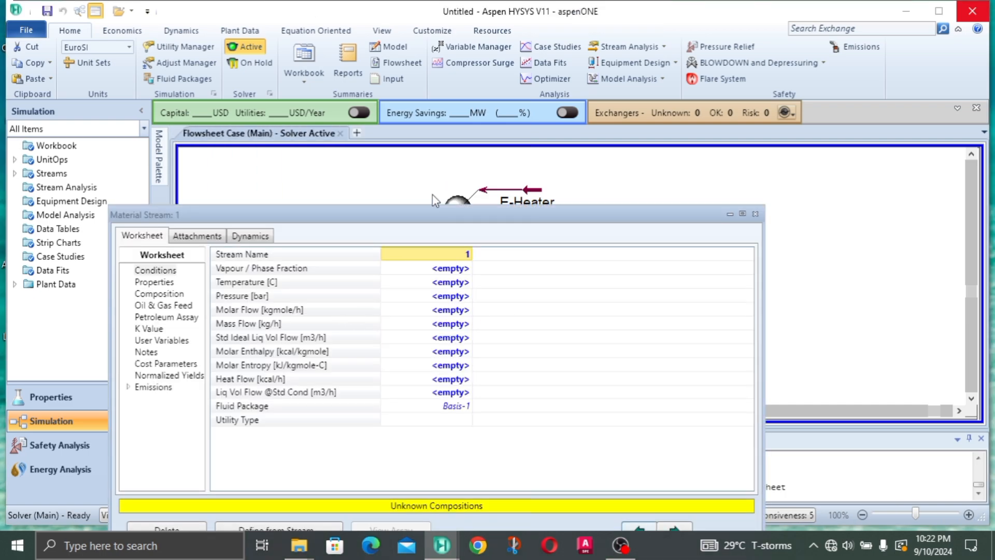
{"action": "left_click_drag", "start_coordinate": [454, 217], "coordinate": [394, 78]}
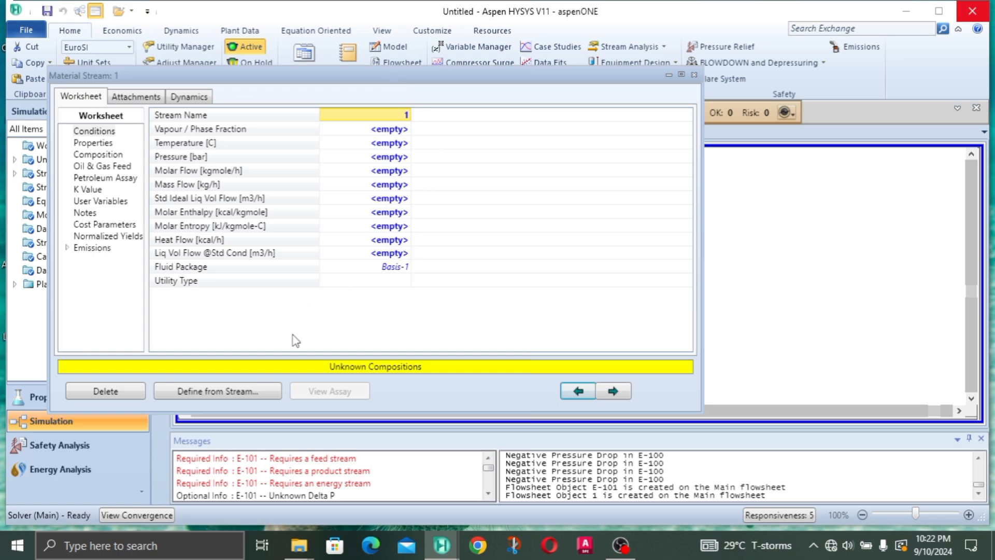
{"action": "left_click", "coordinate": [265, 392]}
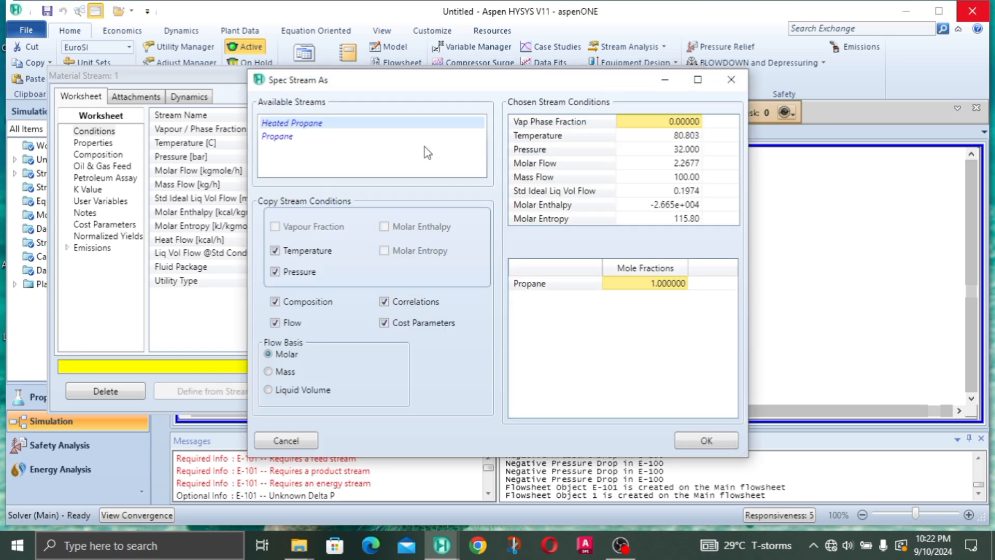
{"action": "left_click", "coordinate": [283, 137]}
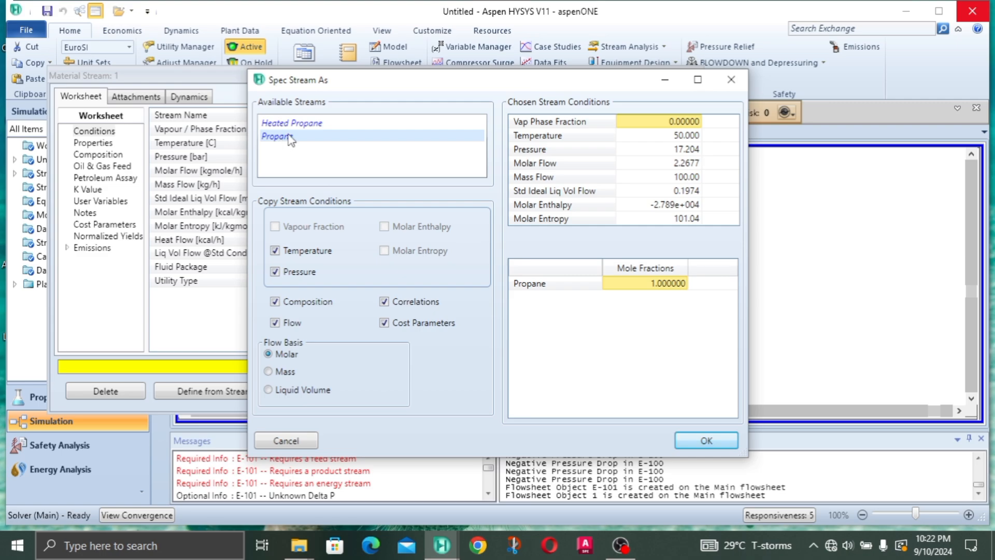
{"action": "left_click", "coordinate": [706, 440]}
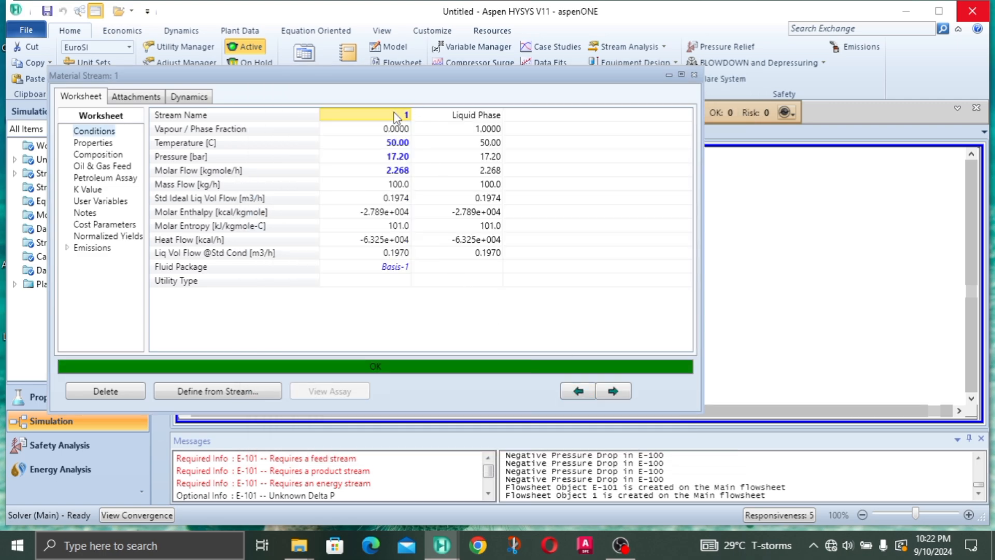
Rename the new material stream as Propane2 and close its window.
{"action": "type", "text": "Propa"}
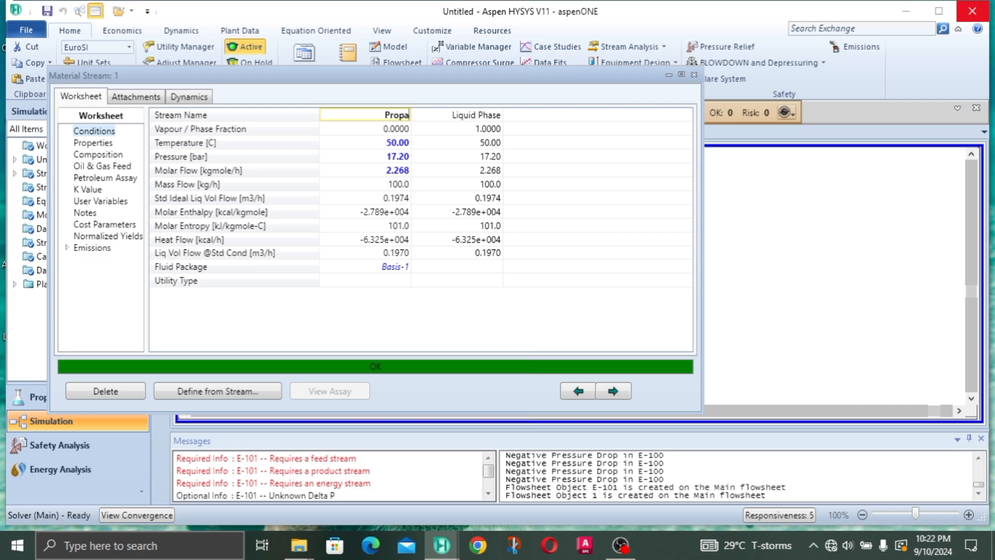
{"action": "type", "text": "ne2"}
{"action": "key", "text": "Return"}
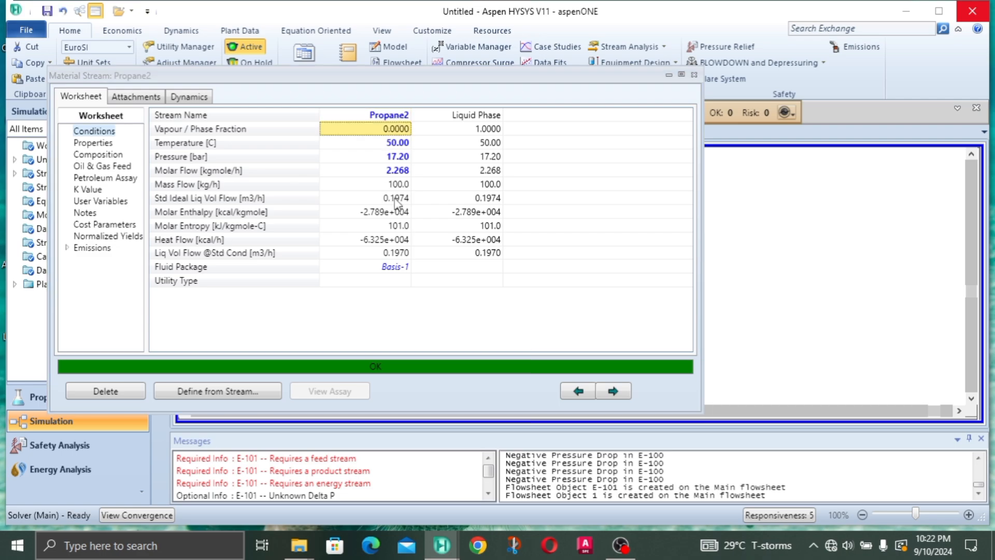
{"action": "left_click_drag", "start_coordinate": [533, 76], "coordinate": [553, 83]}
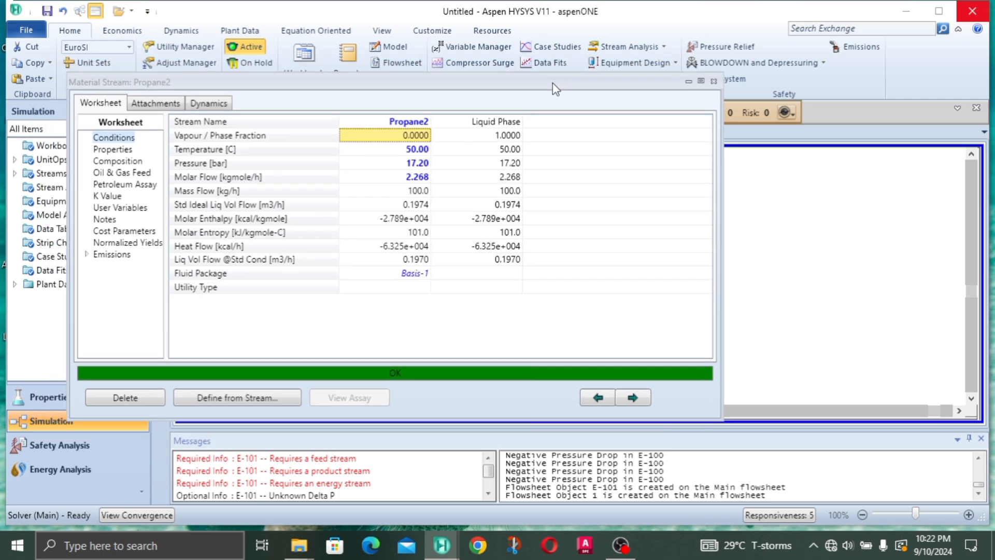
{"action": "left_click", "coordinate": [714, 81]}
Connect cooler E-101 with Propane2 as inlet, E-Cooler as energy stream and Cooled Propane as outlet.
{"action": "double_click", "coordinate": [454, 313]}
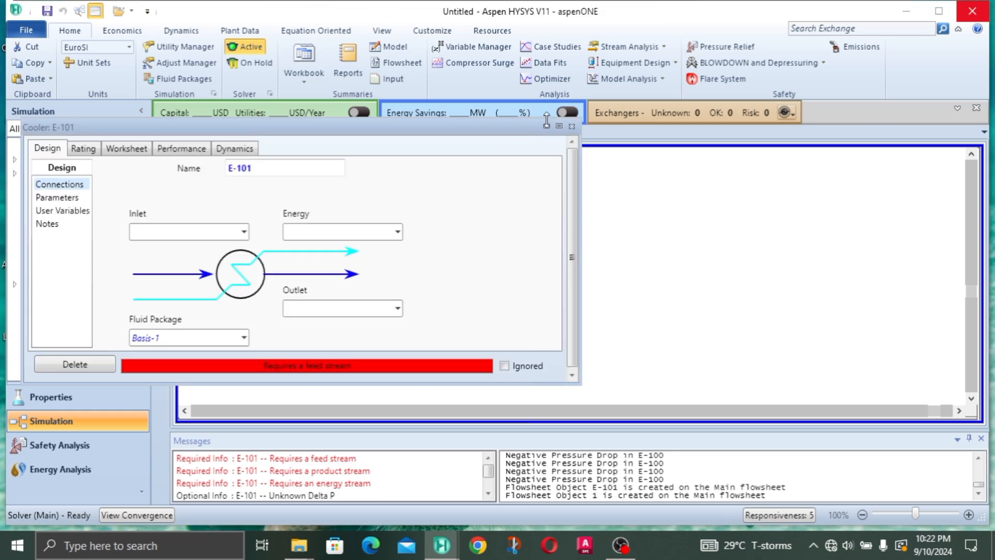
{"action": "left_click", "coordinate": [558, 125]}
{"action": "left_click", "coordinate": [220, 113]}
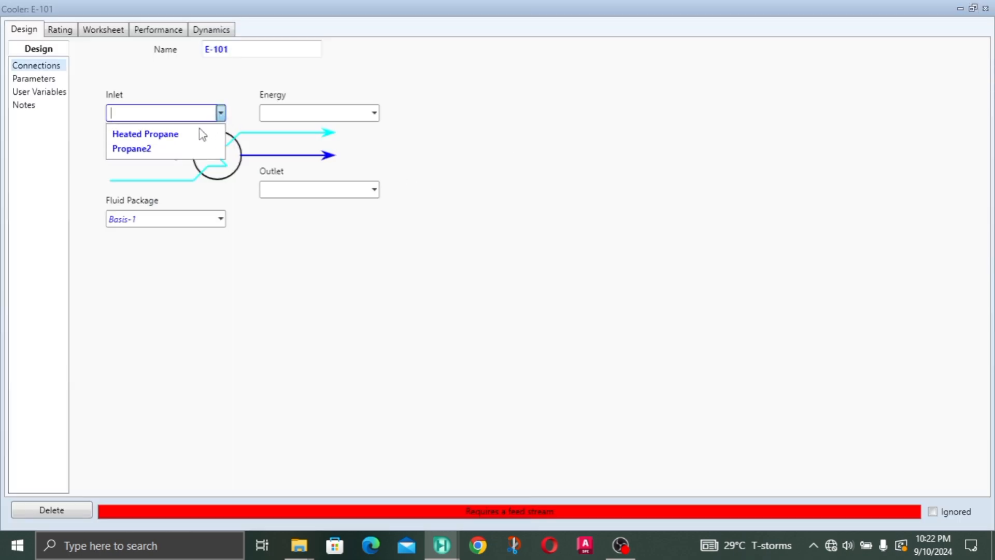
{"action": "left_click", "coordinate": [165, 151]}
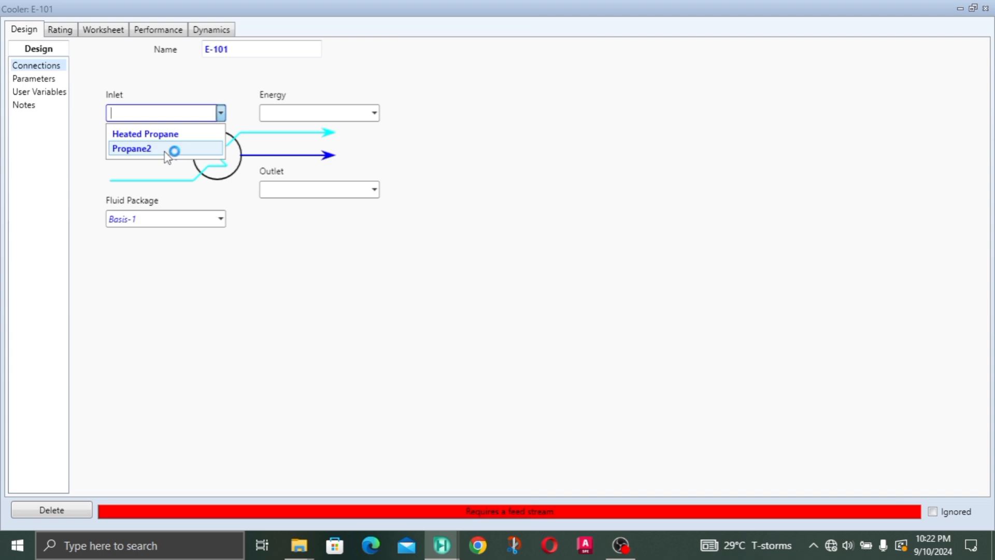
{"action": "left_click", "coordinate": [278, 115]}
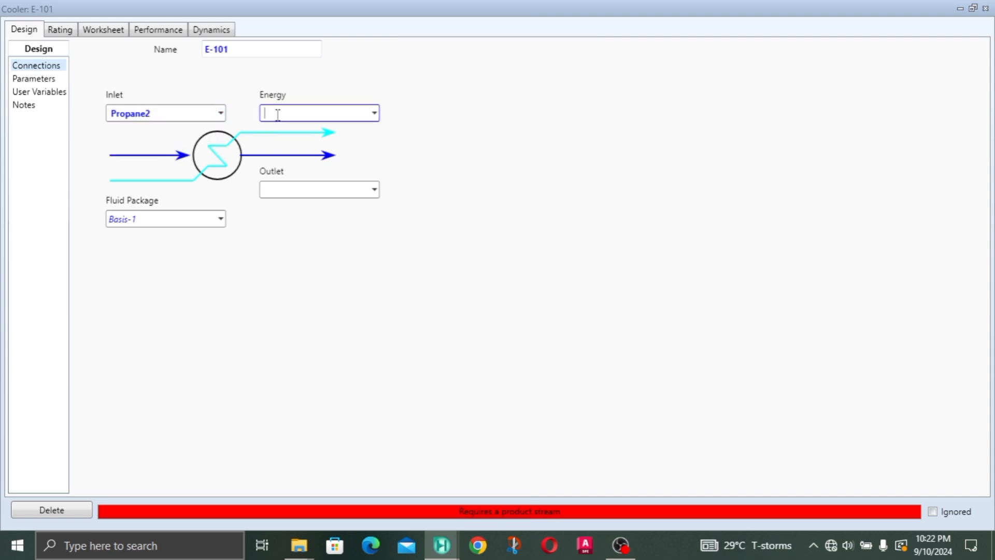
{"action": "type", "text": "E-Cooler"}
{"action": "left_click", "coordinate": [283, 188]}
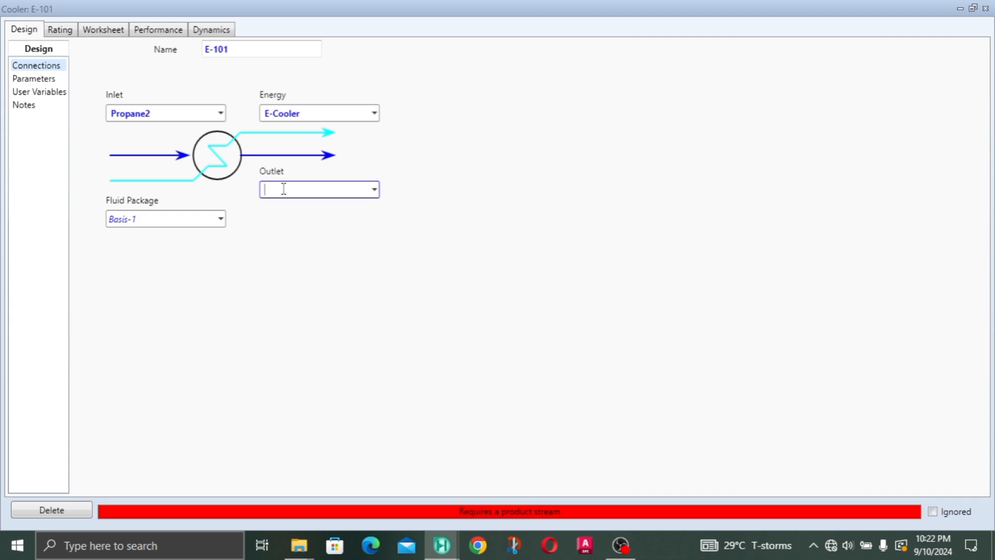
{"action": "type", "text": "Cooled Propane"}
{"action": "key", "text": "Return"}
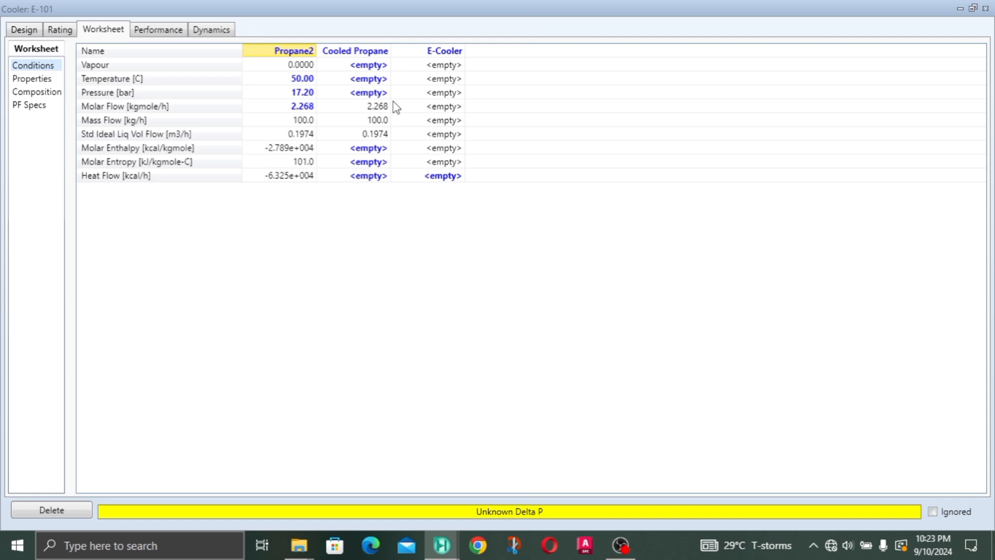
Set the vapour fraction of the Cooled Propane stream to 0 in the cooler's worksheet.
{"action": "left_click", "coordinate": [363, 66]}
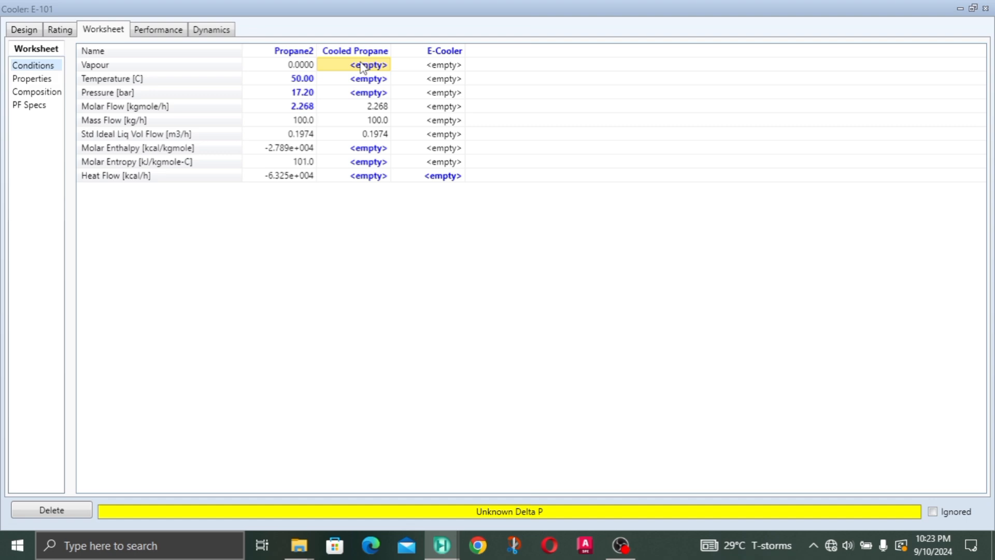
{"action": "type", "text": "0"}
{"action": "key", "text": "Return"}
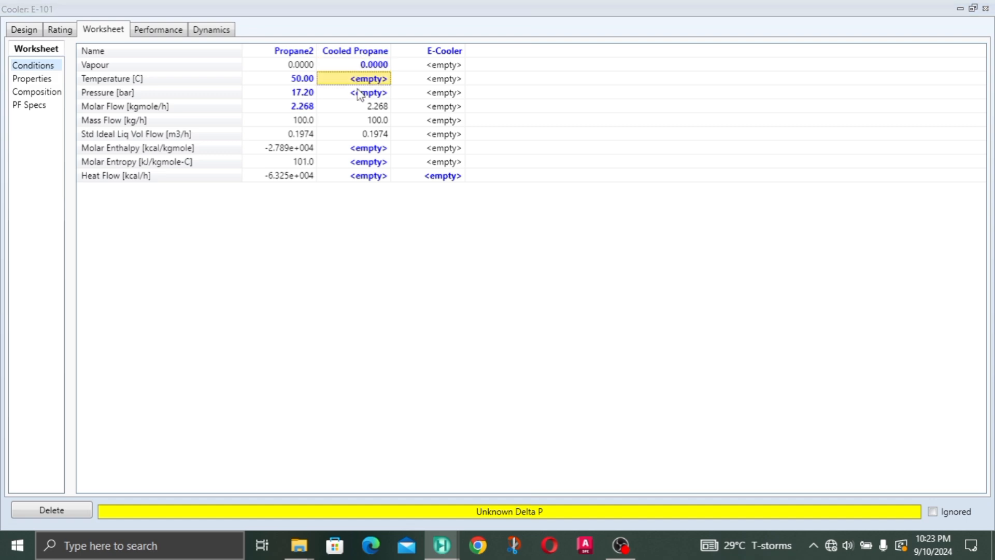
Try 10 bar as the Cooled Propane pressure and clear that specification again.
{"action": "left_click", "coordinate": [366, 96]}
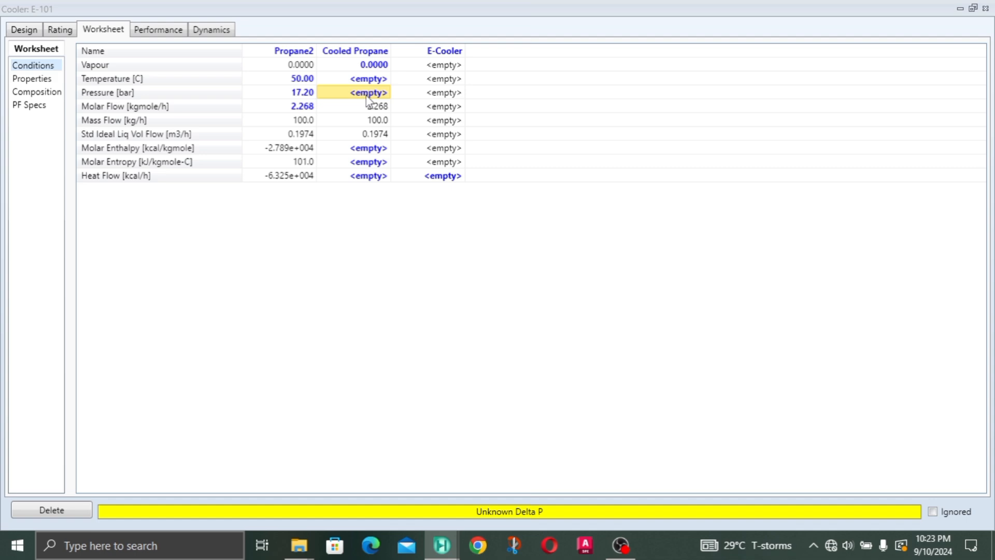
{"action": "type", "text": "10"}
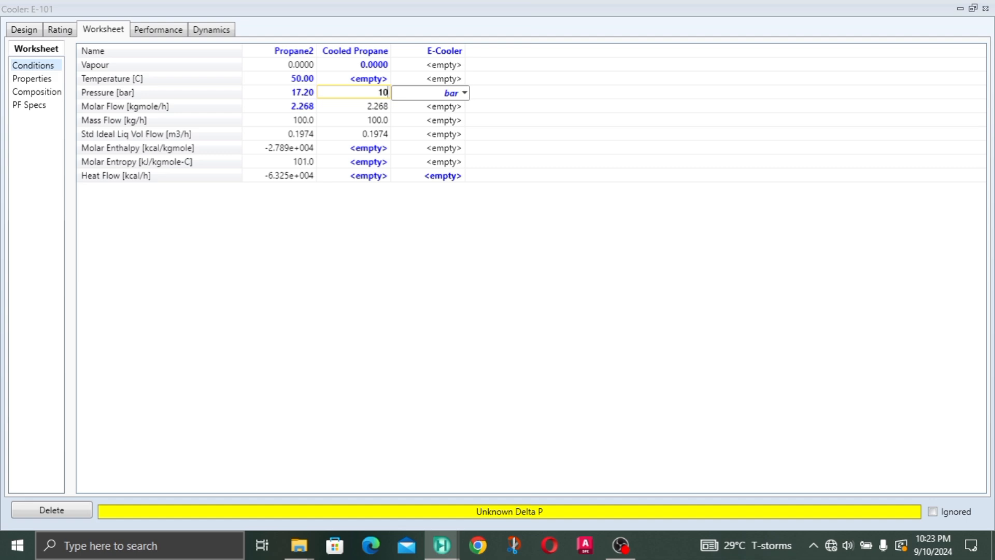
{"action": "key", "text": "Return"}
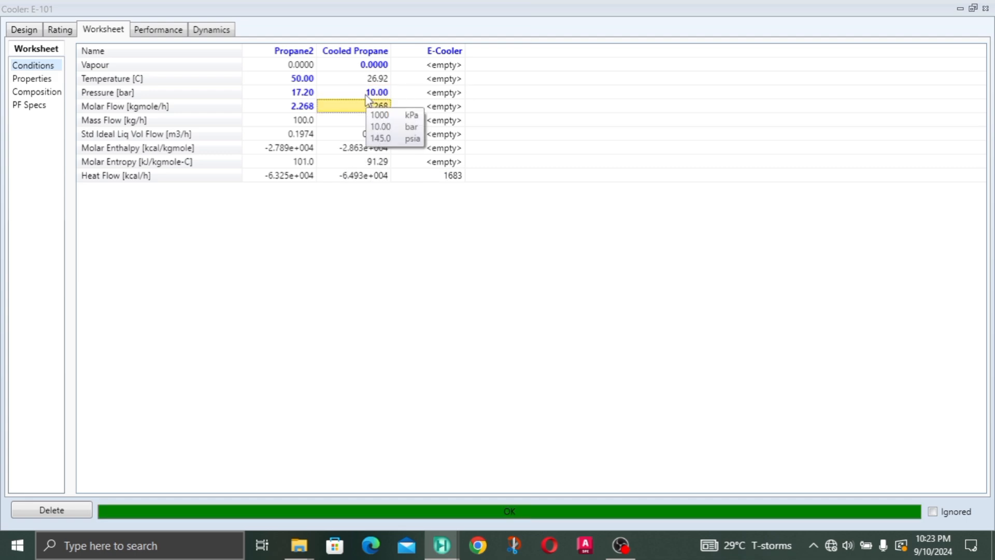
{"action": "left_click", "coordinate": [366, 95]}
{"action": "key", "text": "Delete"}
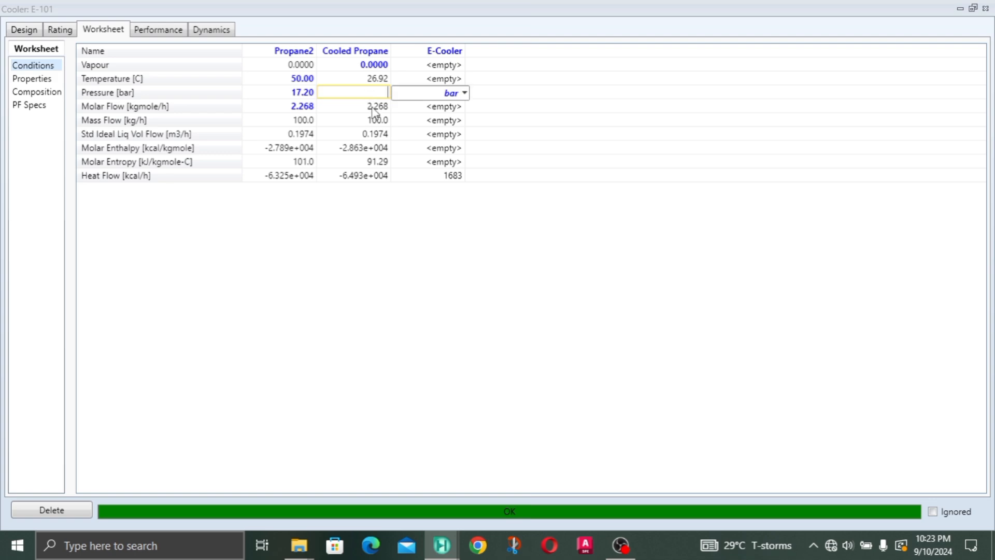
{"action": "key", "text": "Return"}
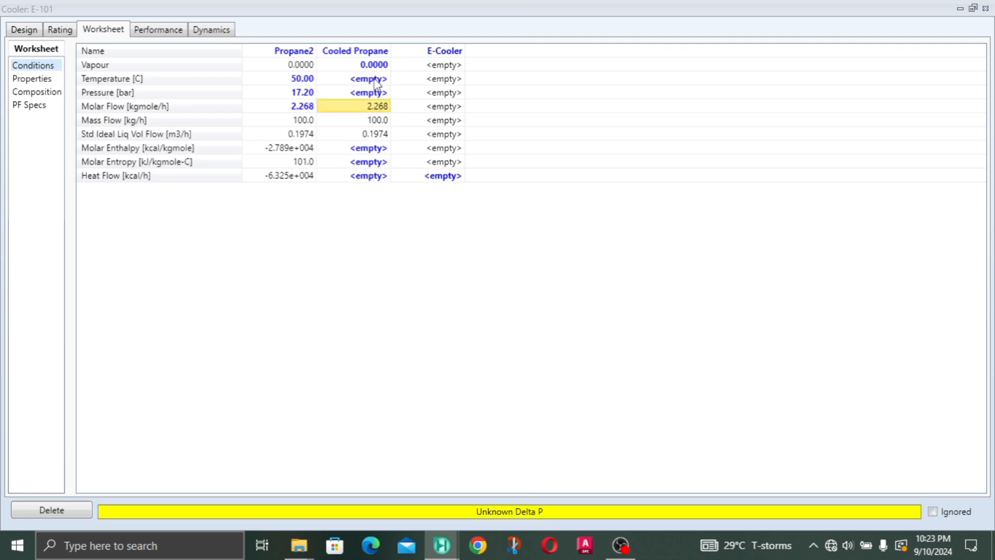
Set the Cooled Propane temperature to 5 °C and close the cooler's window.
{"action": "left_click", "coordinate": [375, 79]}
{"action": "type", "text": "5"}
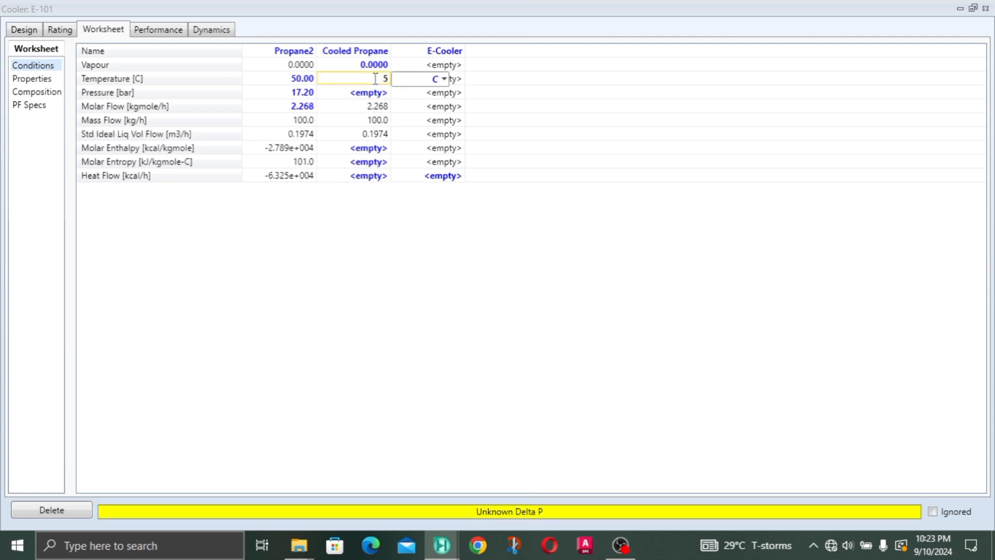
{"action": "key", "text": "Return"}
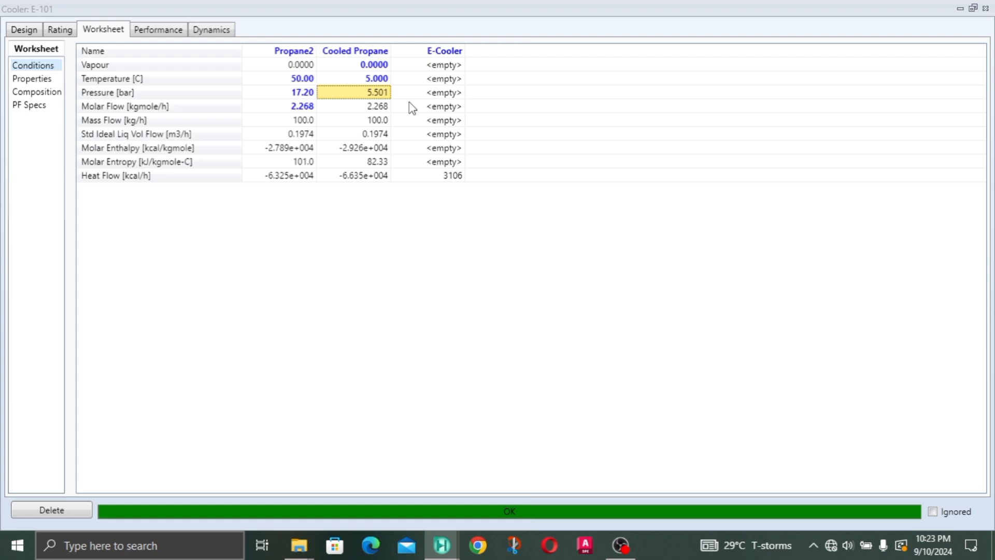
{"action": "left_click", "coordinate": [985, 8]}
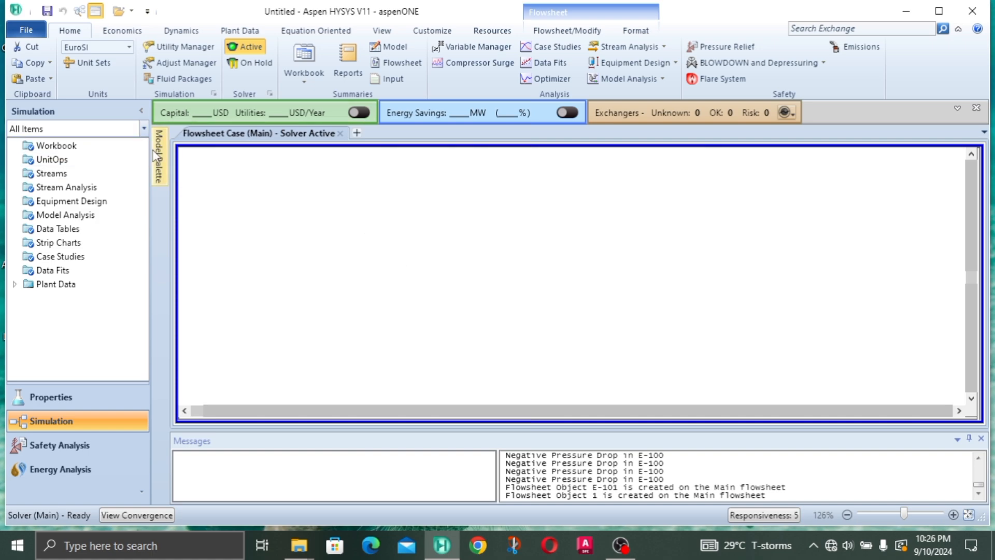
Place two material streams on the empty flowsheet, one above the other.
{"action": "mouse_move", "coordinate": [158, 155]}
{"action": "left_click_drag", "start_coordinate": [250, 175], "coordinate": [407, 241]}
{"action": "left_click_drag", "start_coordinate": [250, 176], "coordinate": [394, 331]}
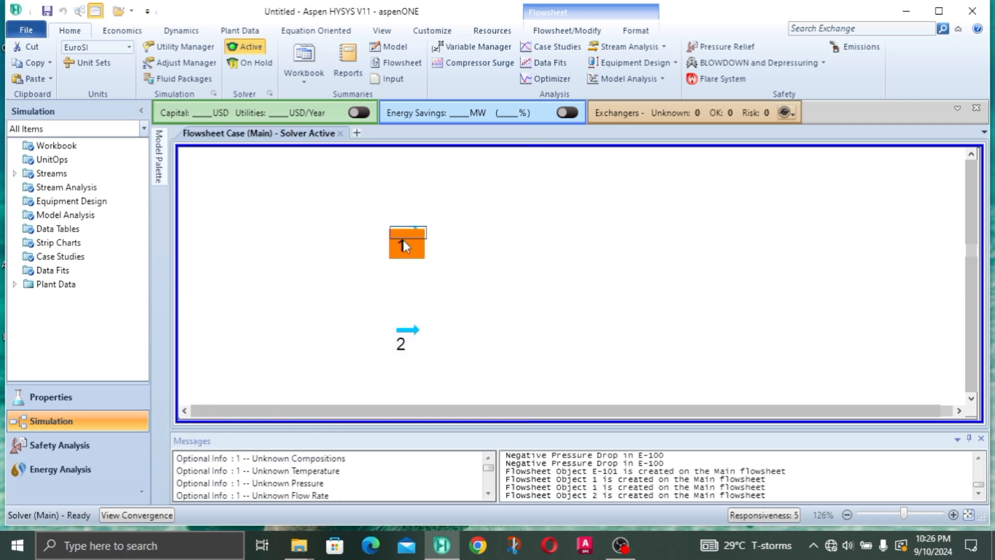
Open the upper material stream and rename it as Gas Propane.
{"action": "double_click", "coordinate": [403, 241]}
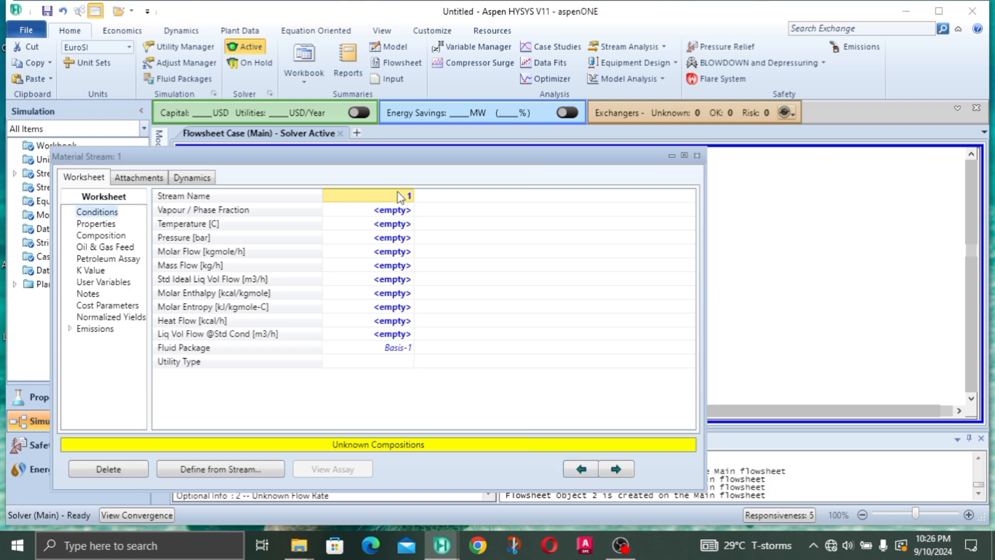
{"action": "type", "text": "Gas"}
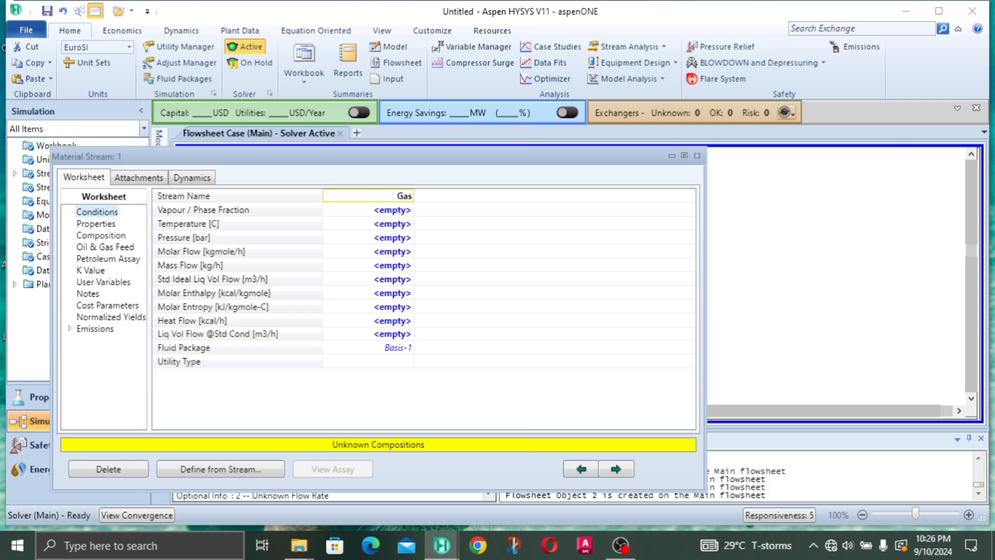
{"action": "type", "text": " Propane"}
{"action": "key", "text": "Return"}
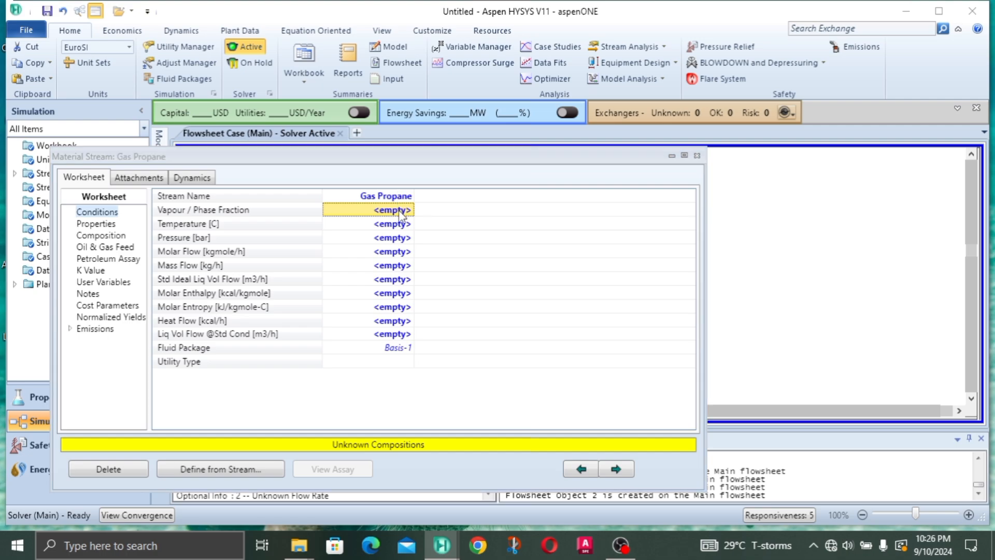
Set Gas Propane's vapour fraction to 1, its temperature to 30 °C and its mass flow to 100 kg/h.
{"action": "type", "text": "1"}
{"action": "key", "text": "Return"}
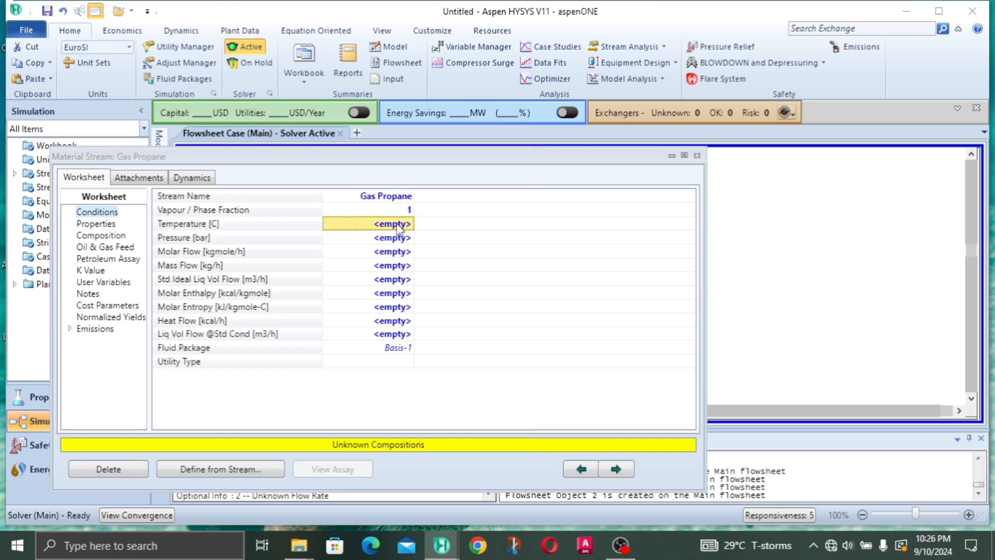
{"action": "type", "text": "30"}
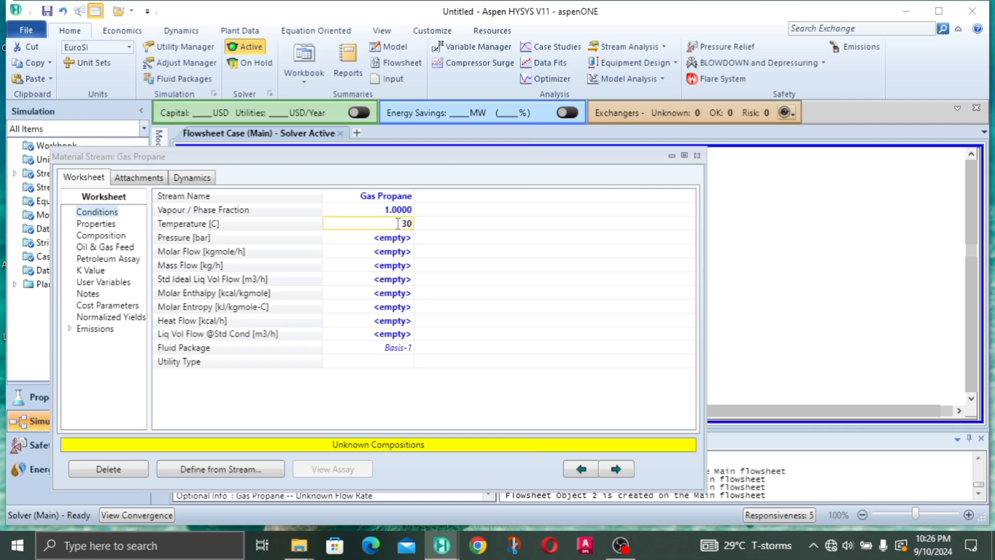
{"action": "key", "text": "Return"}
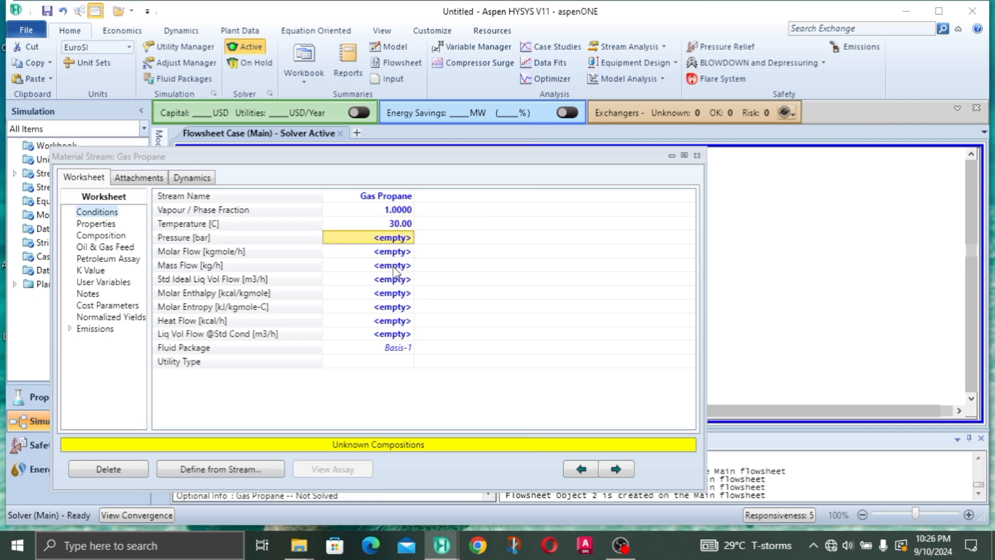
{"action": "left_click", "coordinate": [394, 265]}
{"action": "type", "text": "100"}
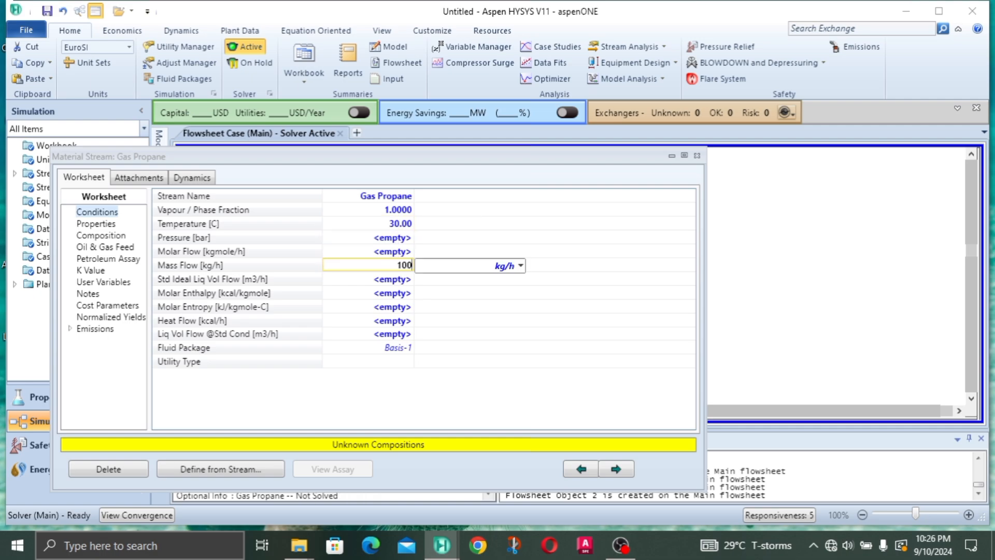
{"action": "key", "text": "Return"}
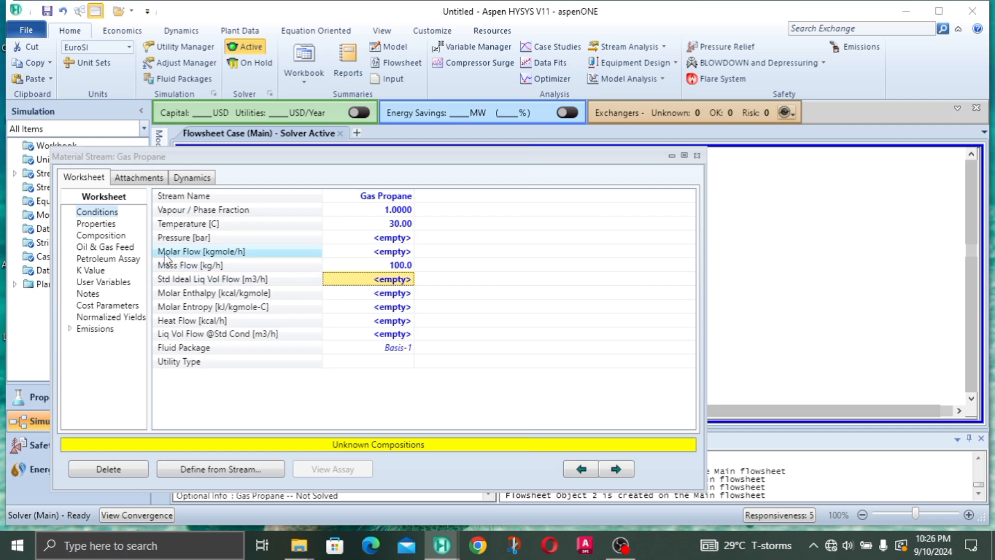
Define Gas Propane's composition as a mass fraction of 1 propane and close the stream's window.
{"action": "left_click", "coordinate": [116, 238]}
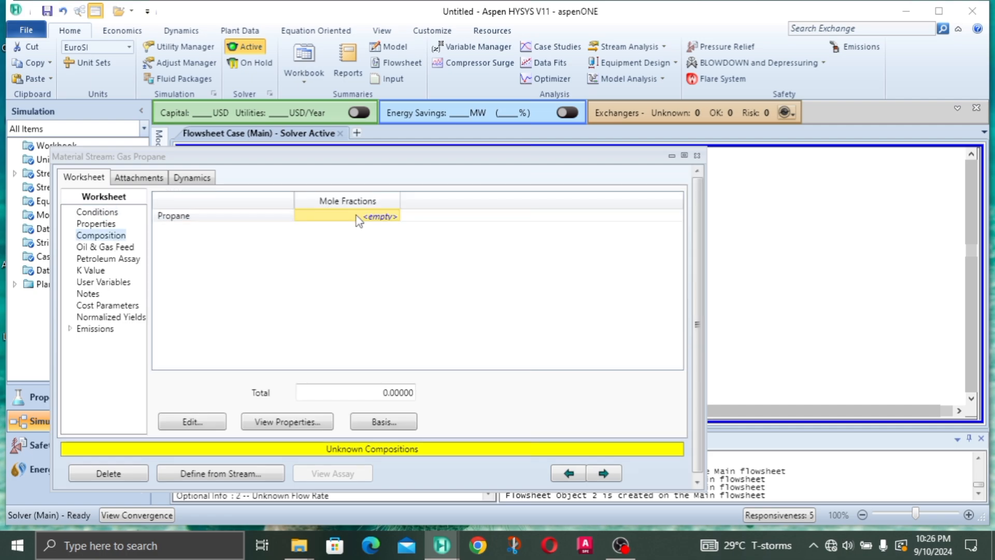
{"action": "type", "text": "1"}
{"action": "key", "text": "Return"}
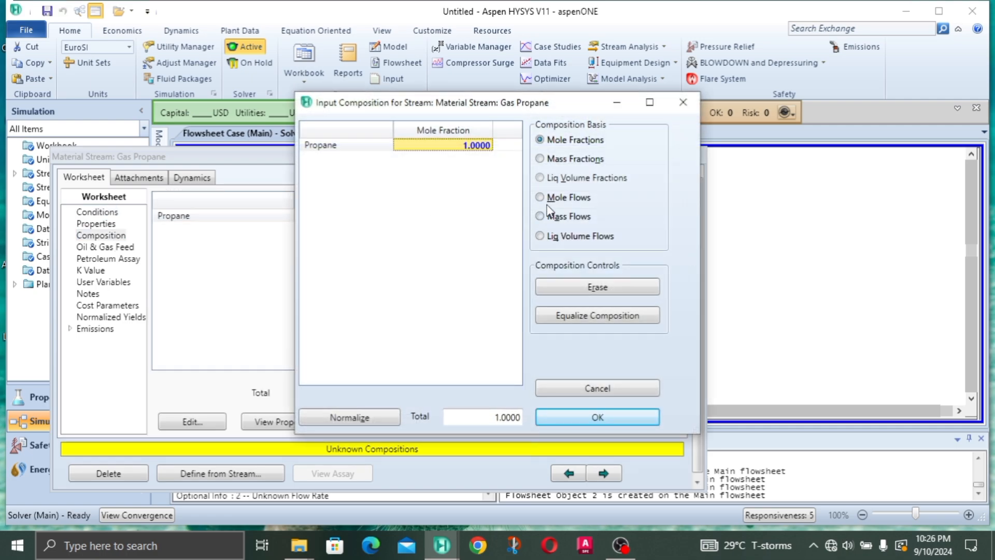
{"action": "left_click", "coordinate": [557, 161]}
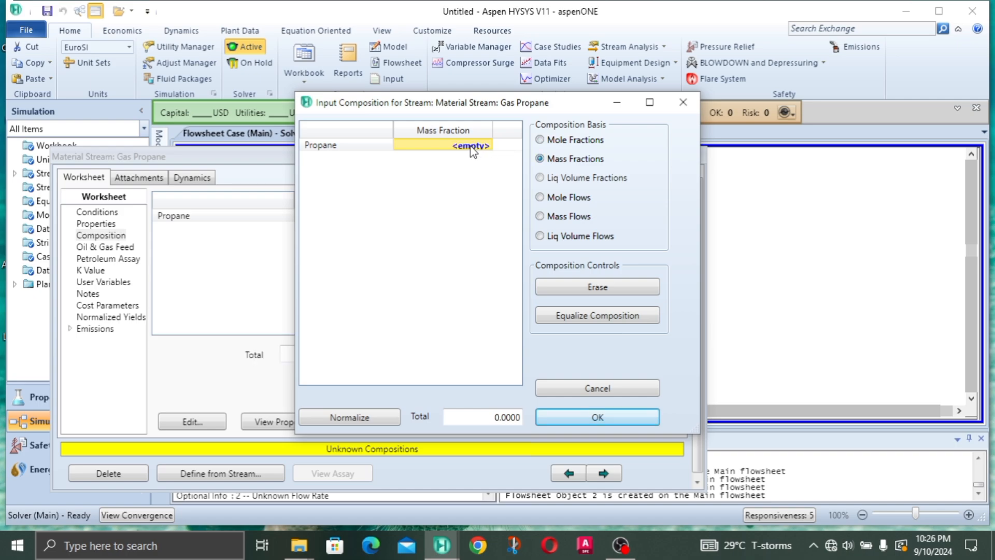
{"action": "type", "text": "1"}
{"action": "key", "text": "Return"}
{"action": "left_click", "coordinate": [579, 413]}
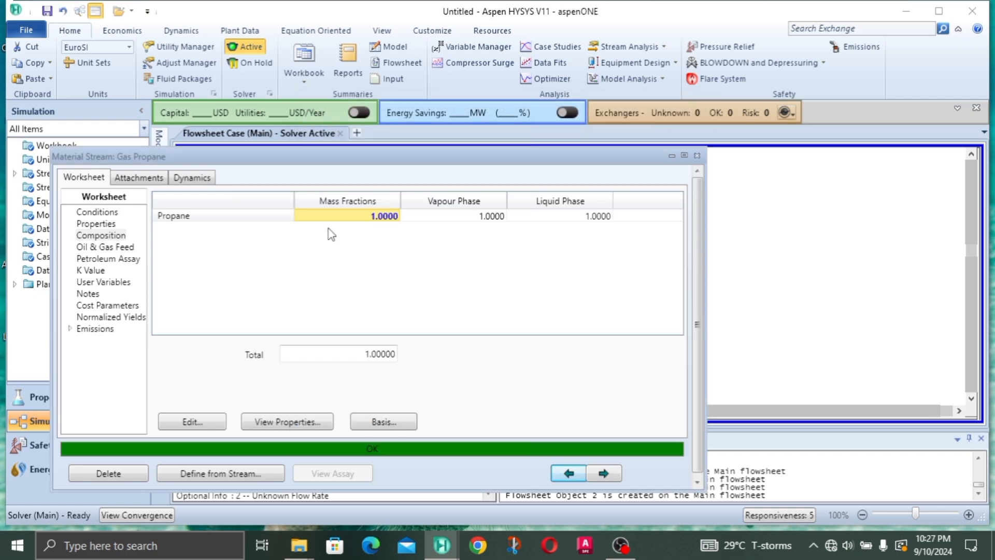
{"action": "left_click", "coordinate": [106, 213]}
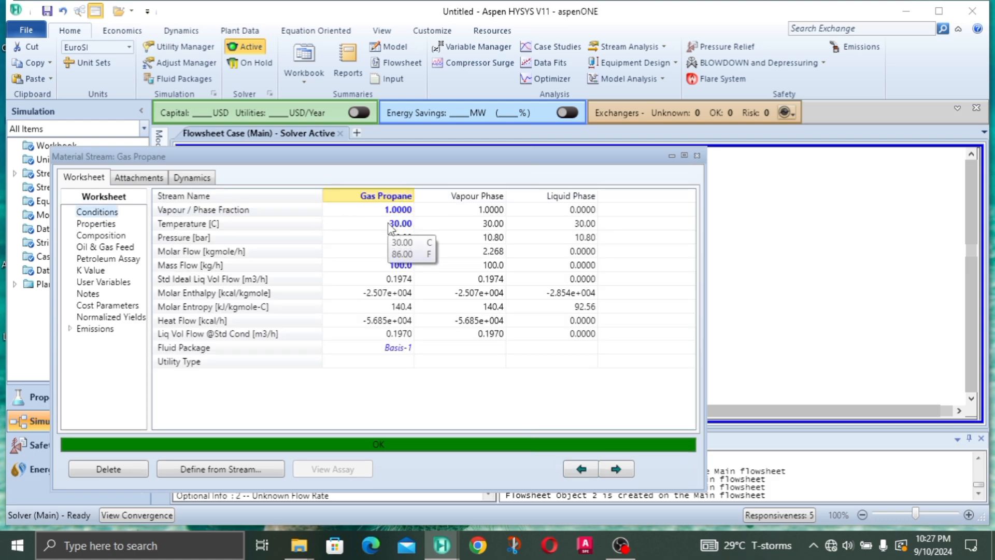
{"action": "left_click", "coordinate": [697, 155]}
Open the lower material stream and rename it as Liquid Propane.
{"action": "double_click", "coordinate": [405, 331]}
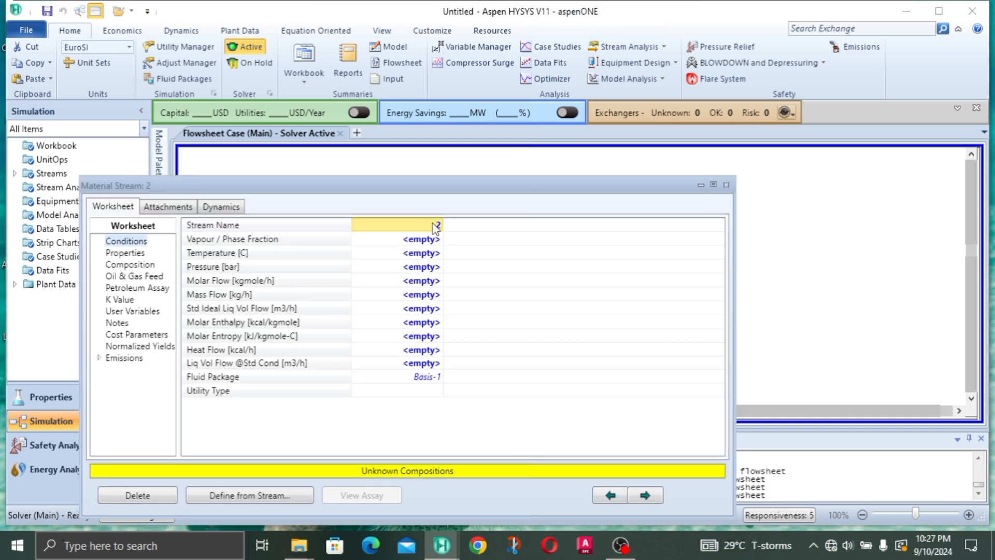
{"action": "type", "text": "Liquid"}
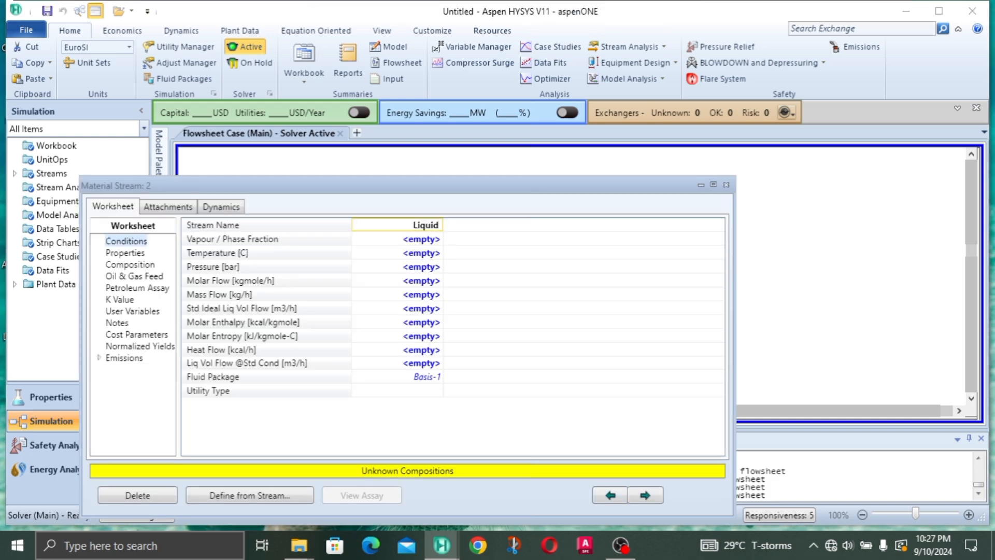
{"action": "type", "text": " Propane"}
{"action": "key", "text": "Return"}
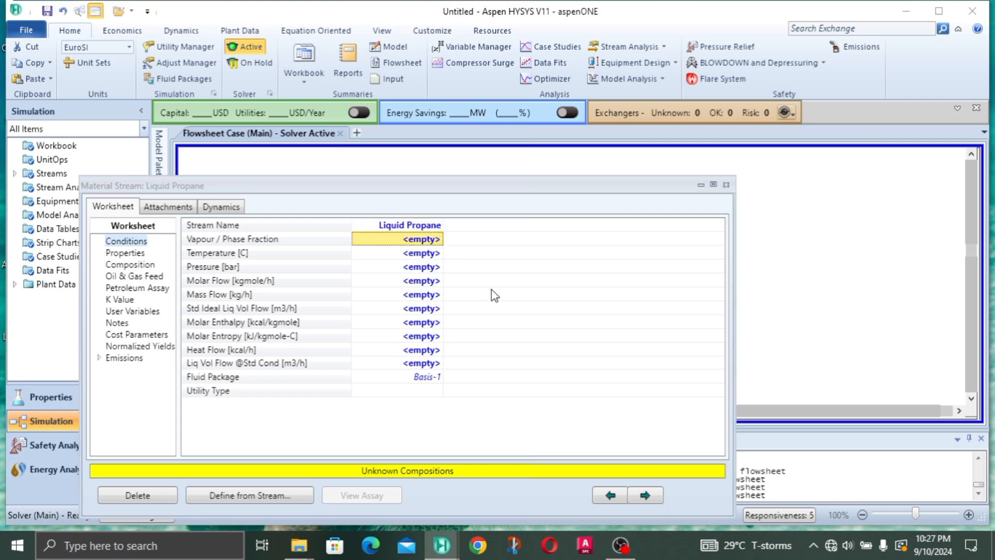
Define Liquid Propane from the Gas Propane stream, copying temperature, pressure, composition and molar flow.
{"action": "left_click", "coordinate": [246, 496]}
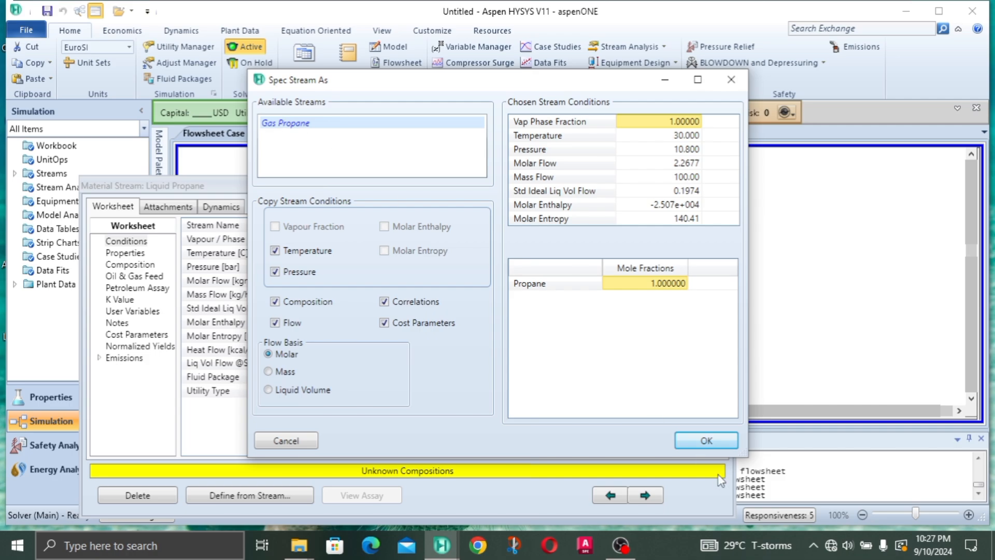
{"action": "left_click", "coordinate": [706, 440]}
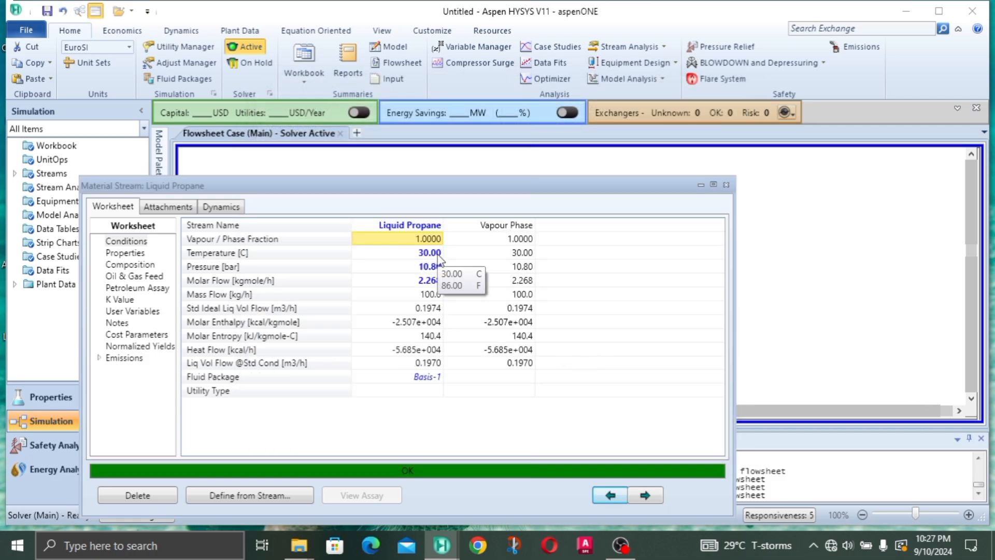
{"action": "left_click", "coordinate": [429, 228]}
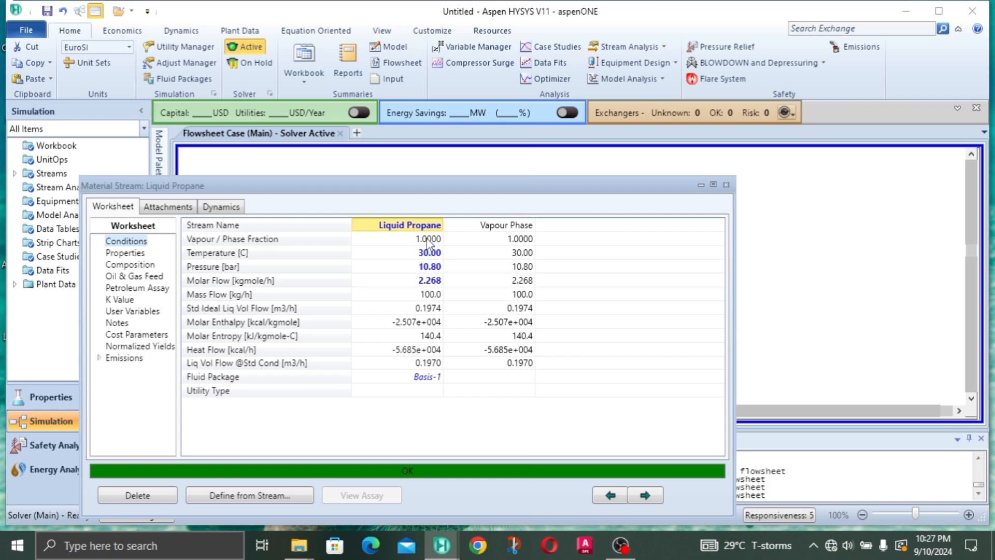
{"action": "left_click", "coordinate": [428, 241]}
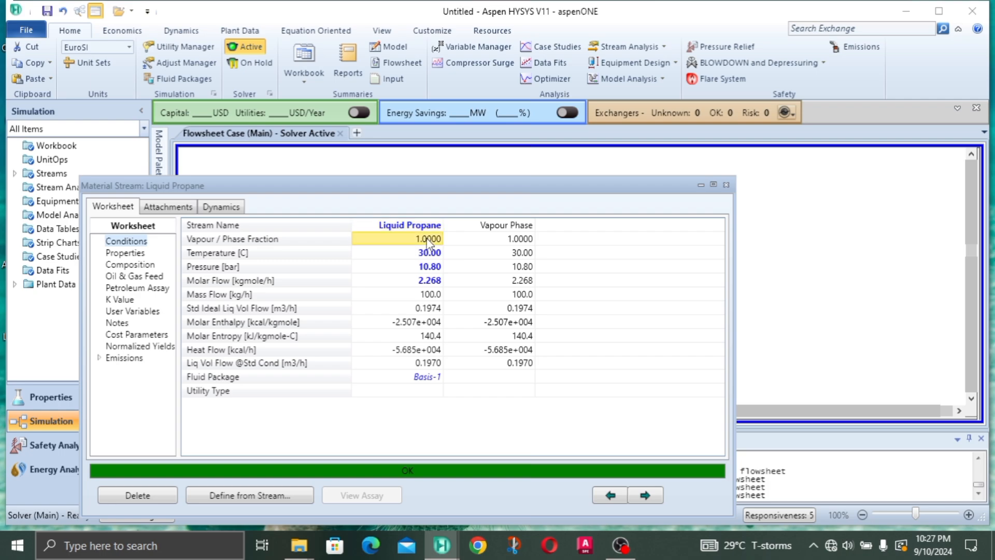
Clear Liquid Propane's molar flow specification and set its mass flow to 100 kg/h instead.
{"action": "left_click", "coordinate": [713, 185]}
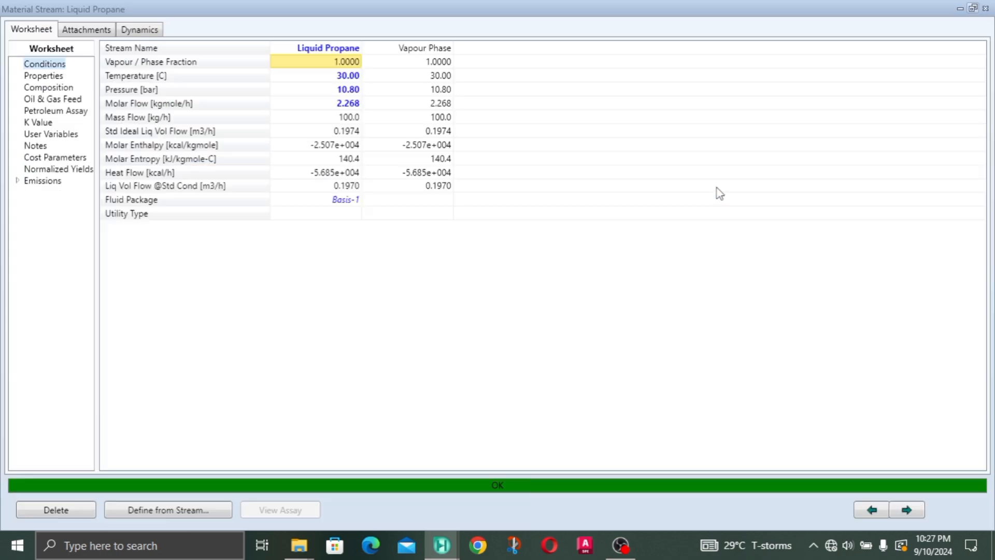
{"action": "left_click", "coordinate": [342, 78]}
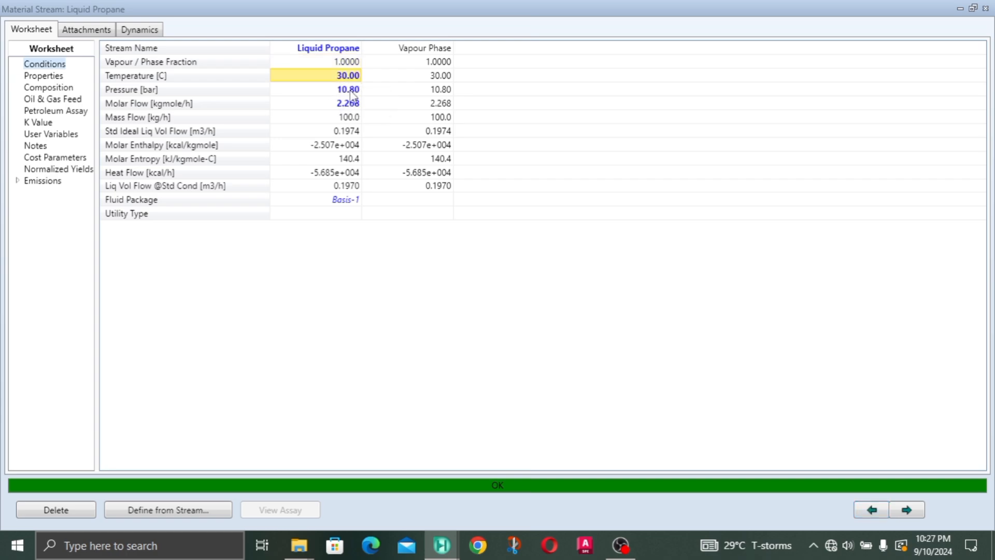
{"action": "left_click", "coordinate": [353, 105]}
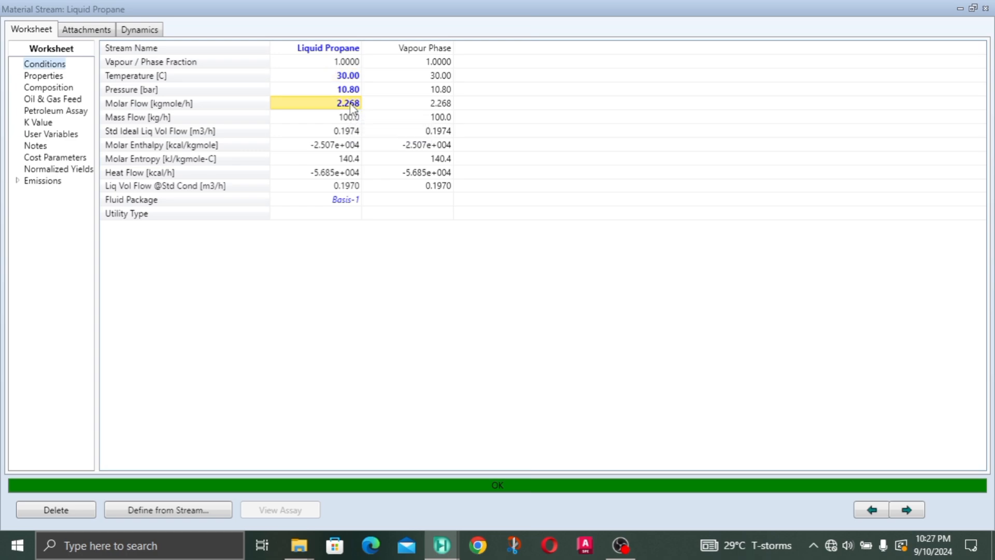
{"action": "key", "text": "Delete"}
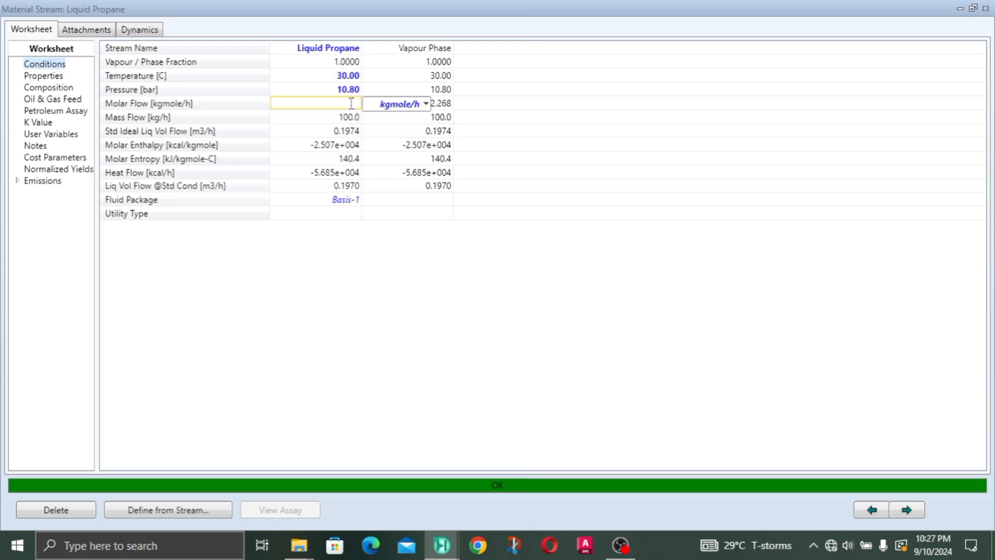
{"action": "left_click", "coordinate": [351, 131]}
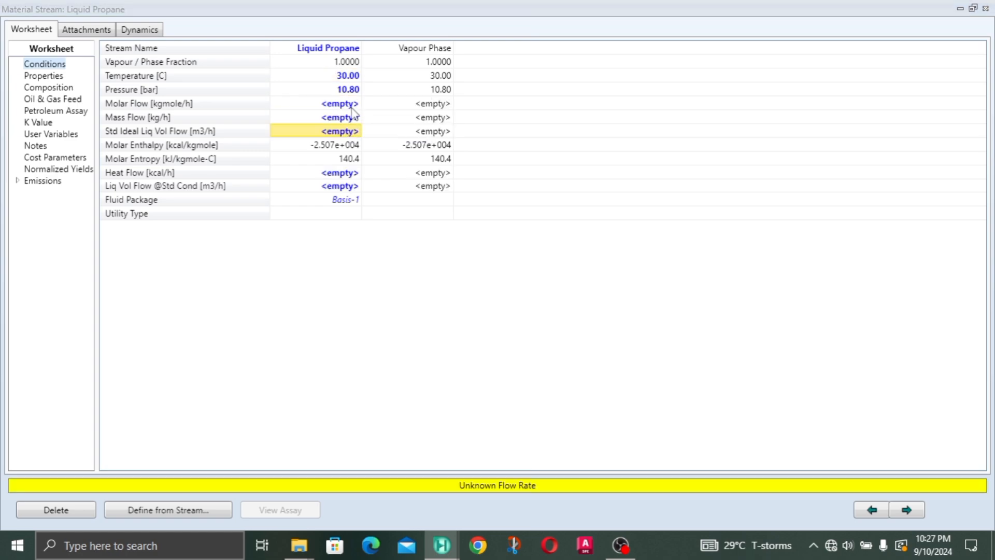
{"action": "left_click", "coordinate": [345, 119]}
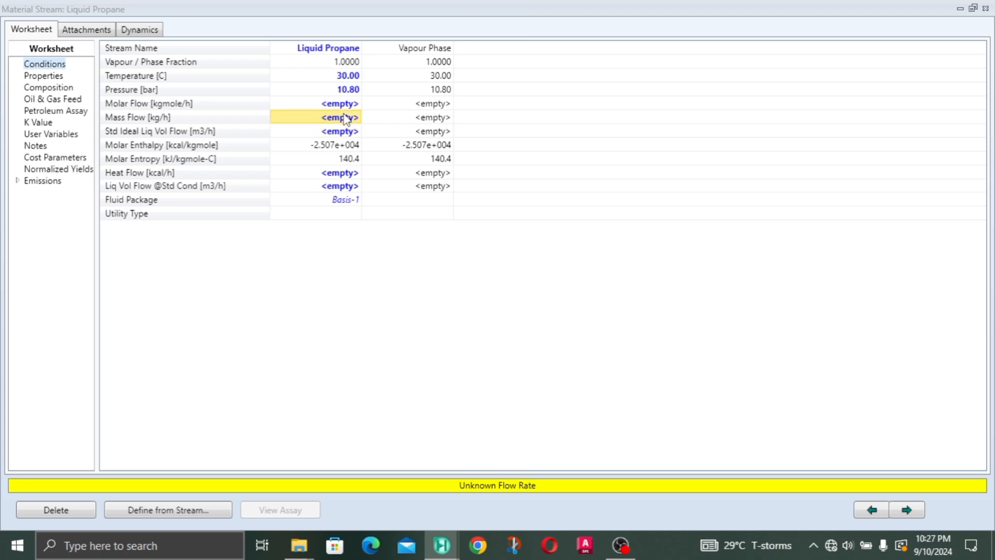
{"action": "type", "text": "100"}
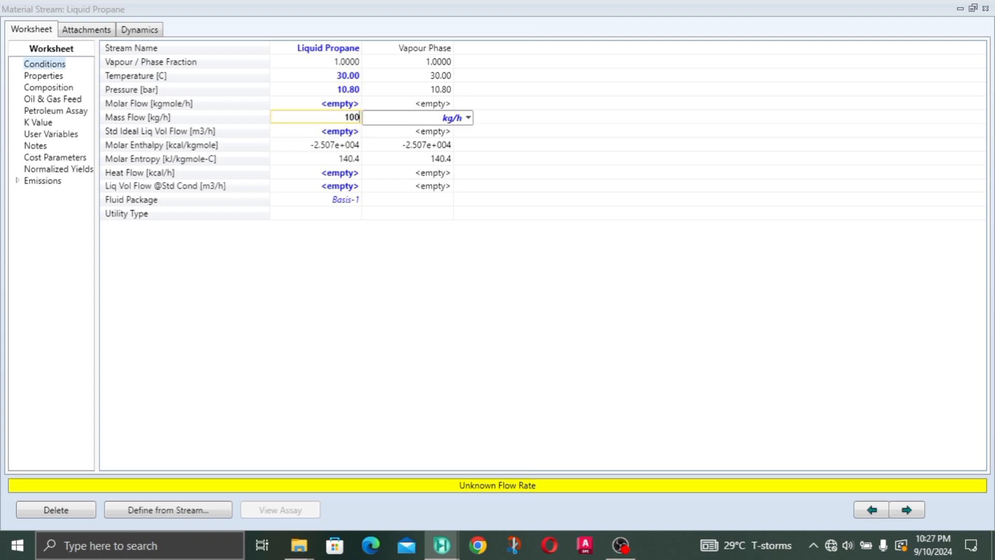
{"action": "key", "text": "Return"}
{"action": "left_click", "coordinate": [346, 158]}
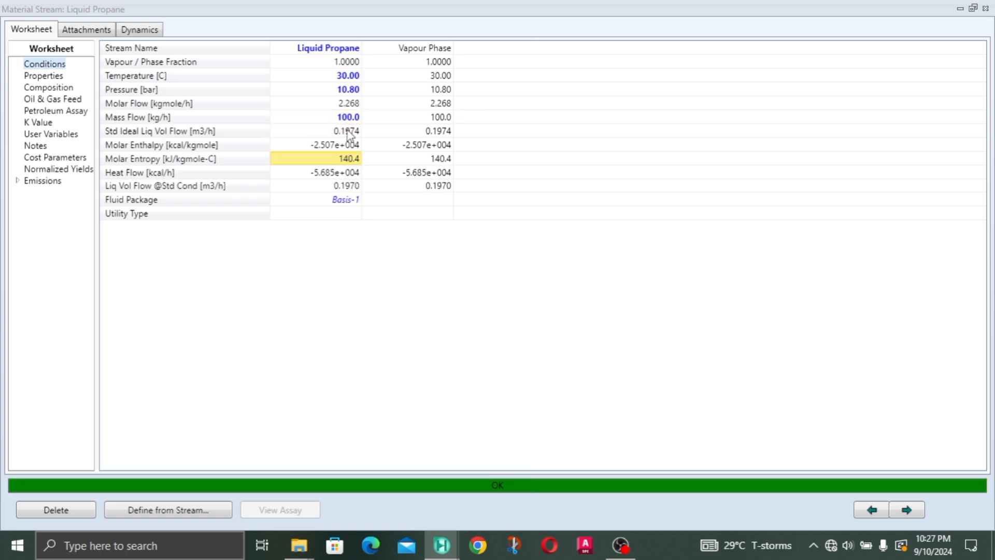
Clear Liquid Propane's temperature specification and set its vapour fraction to 0.
{"action": "left_click", "coordinate": [356, 77]}
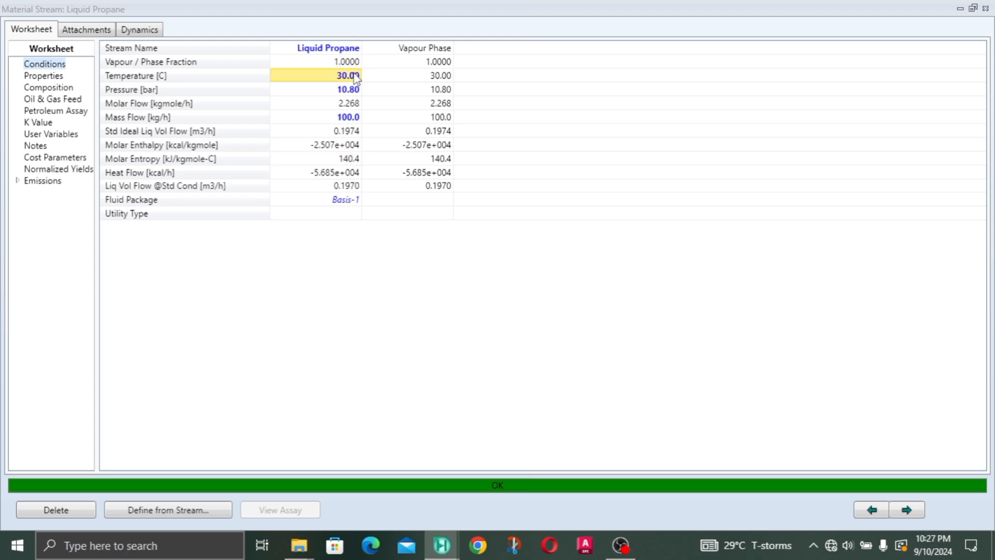
{"action": "key", "text": "BackSpace"}
{"action": "left_click", "coordinate": [407, 96]}
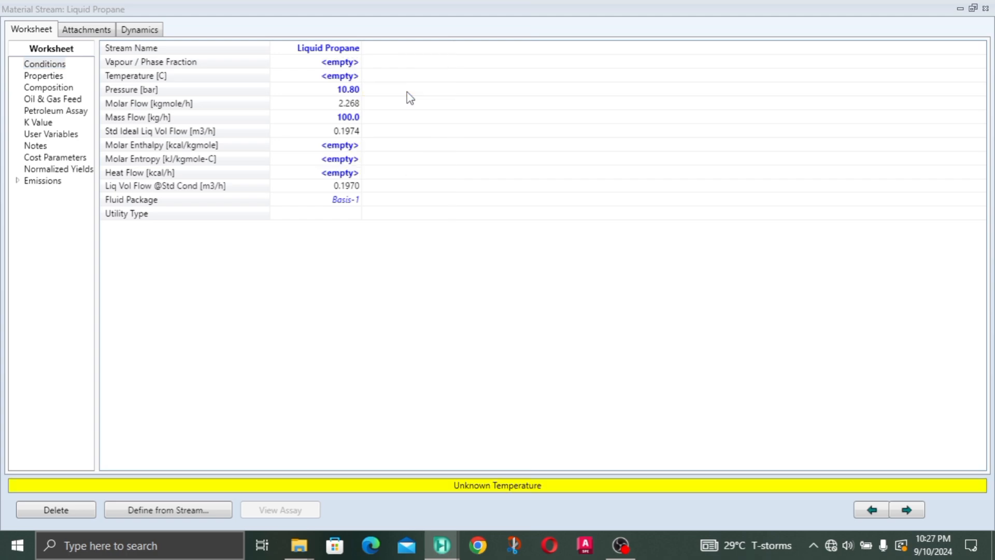
{"action": "left_click", "coordinate": [347, 63]}
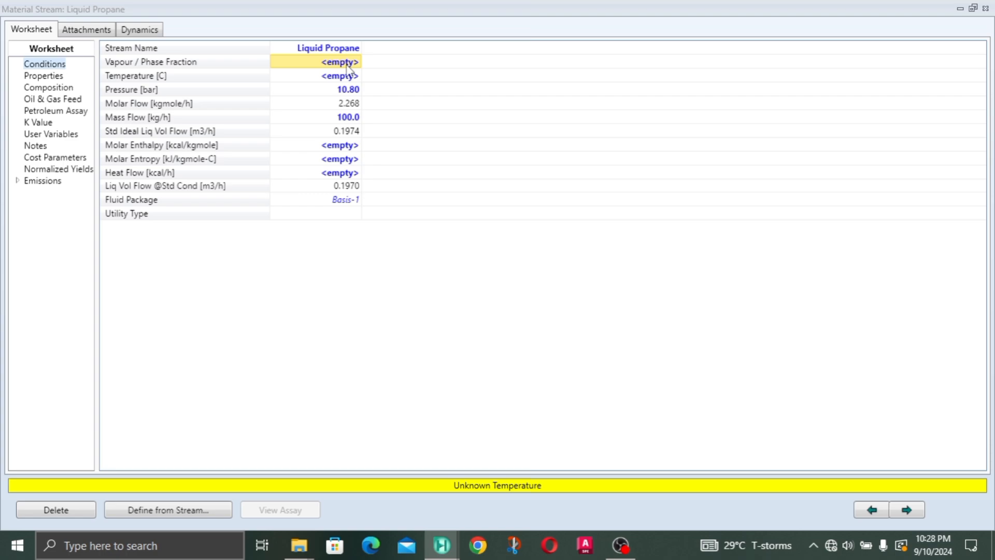
{"action": "type", "text": "0"}
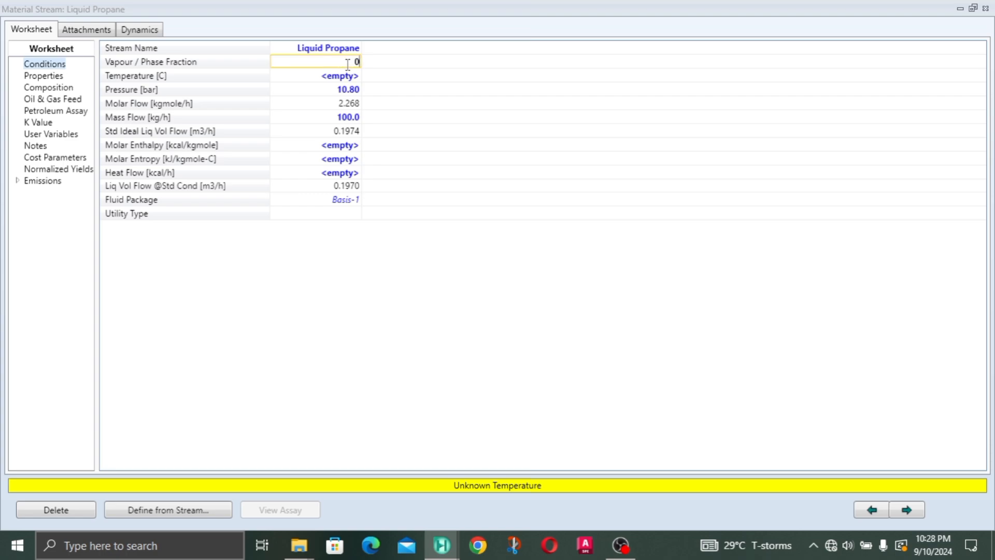
{"action": "key", "text": "Return"}
{"action": "type", "text": "30"}
{"action": "key", "text": "Return"}
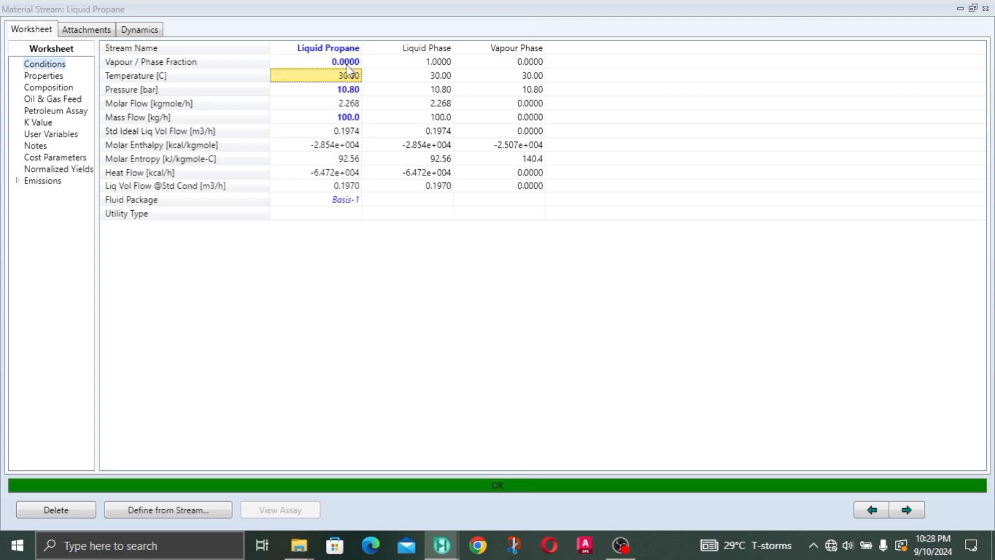
Reopen Gas Propane and arrange its window and the Liquid Propane window so both sets of conditions can be compared.
{"action": "left_click", "coordinate": [973, 9]}
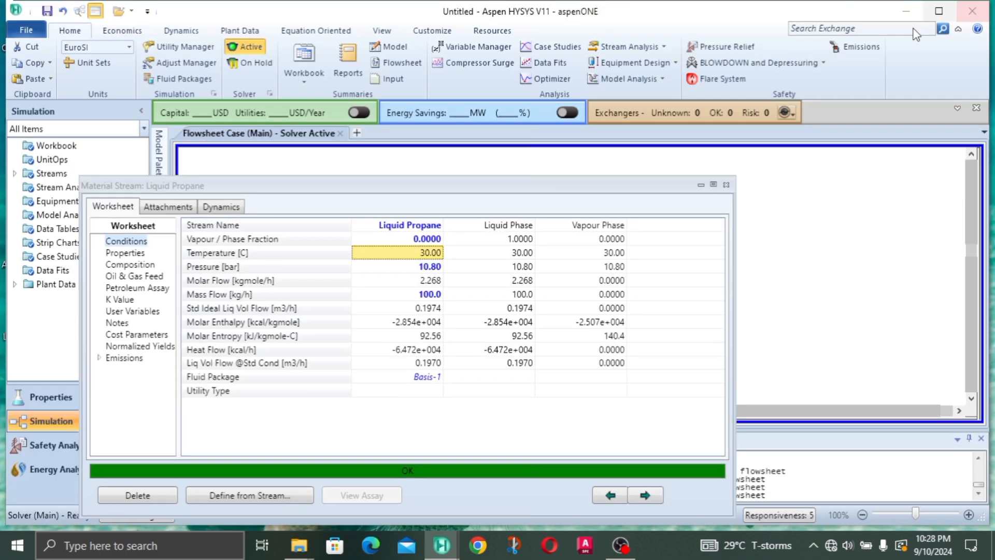
{"action": "left_click_drag", "start_coordinate": [564, 193], "coordinate": [557, 283]}
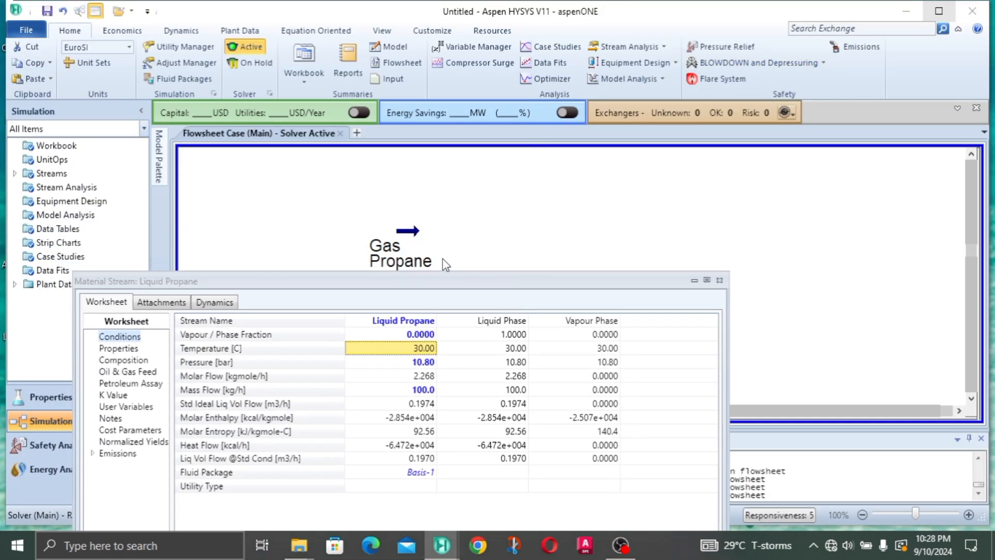
{"action": "left_click", "coordinate": [409, 235]}
{"action": "double_click", "coordinate": [409, 234]}
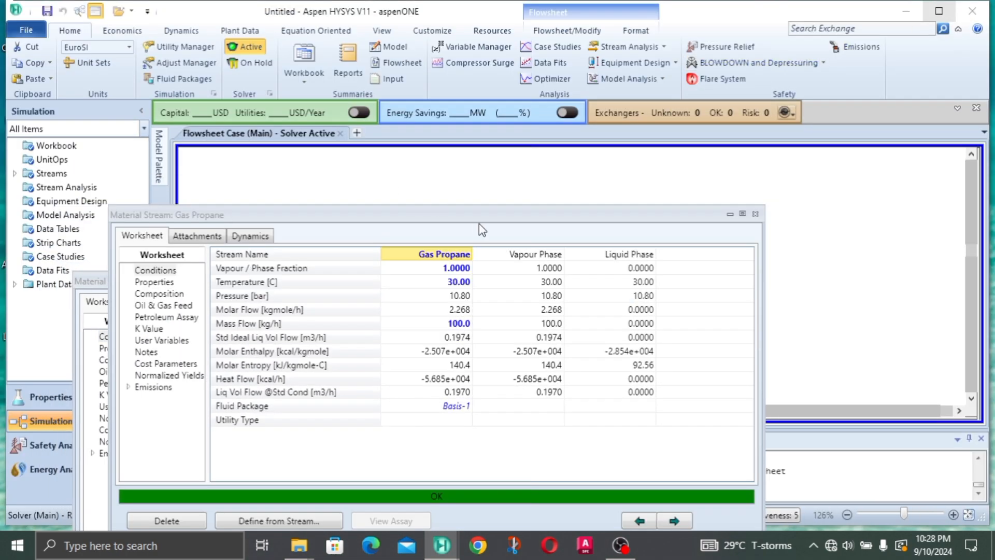
{"action": "left_click_drag", "start_coordinate": [431, 208], "coordinate": [200, 115]}
{"action": "left_click_drag", "start_coordinate": [592, 286], "coordinate": [738, 212]}
{"action": "left_click", "coordinate": [333, 126]}
{"action": "left_click_drag", "start_coordinate": [333, 126], "coordinate": [403, 71]}
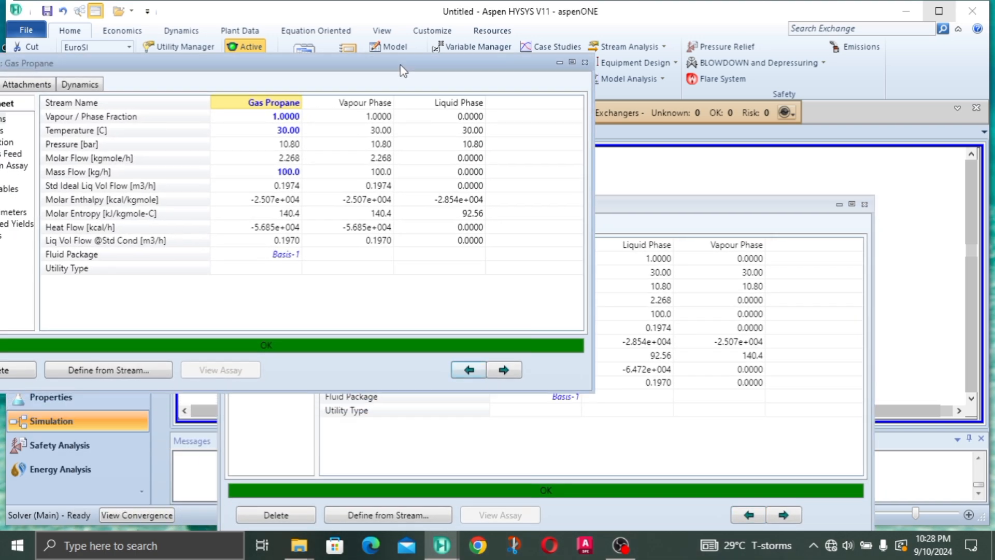
{"action": "left_click", "coordinate": [684, 212]}
{"action": "left_click_drag", "start_coordinate": [684, 212], "coordinate": [671, 290]}
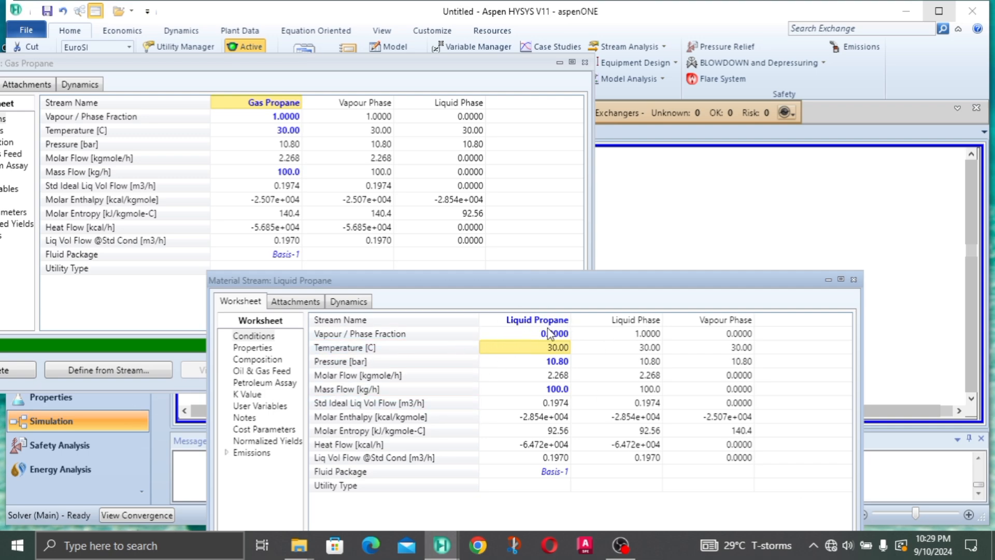
Close both propane stream windows and place a mixer beside the two streams on the flowsheet.
{"action": "left_click", "coordinate": [855, 280]}
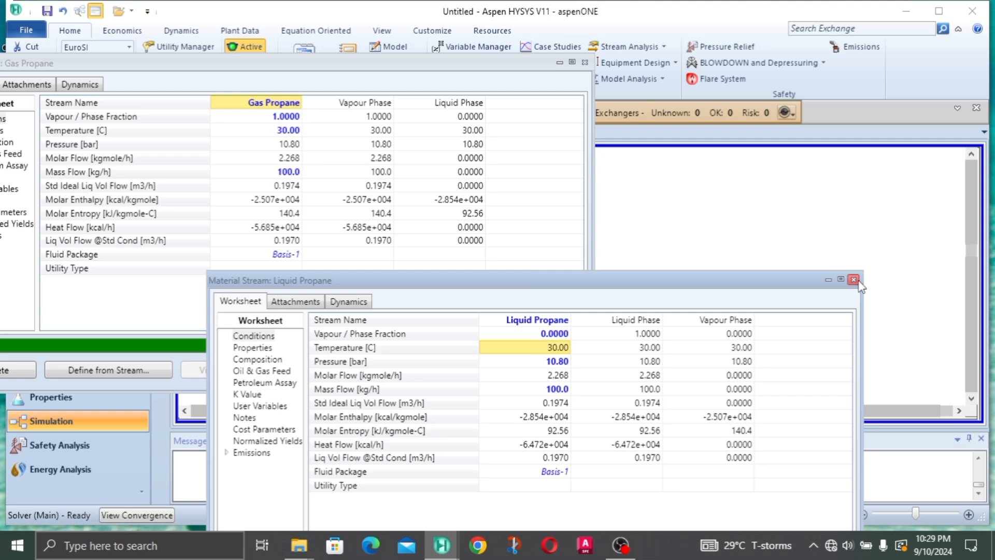
{"action": "left_click", "coordinate": [585, 62]}
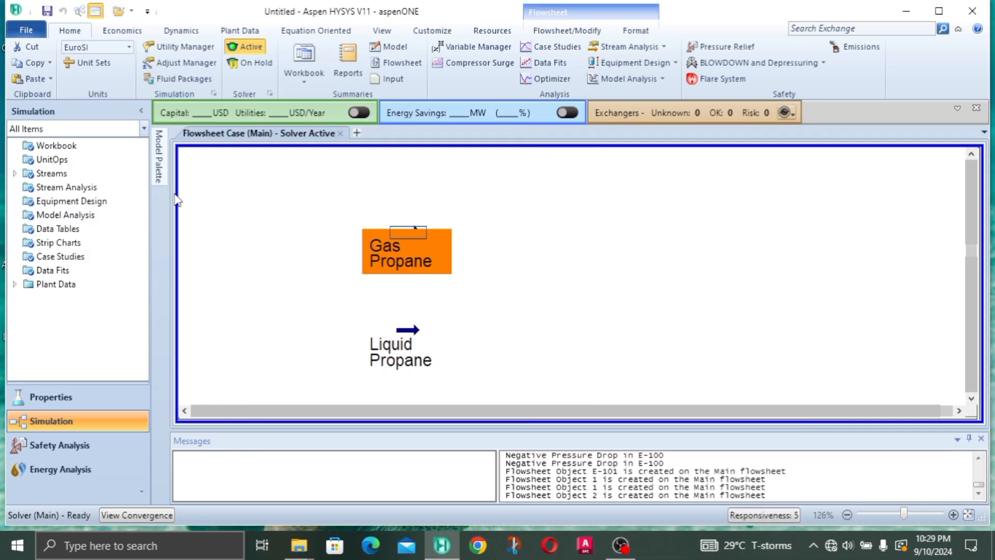
{"action": "left_click", "coordinate": [158, 166]}
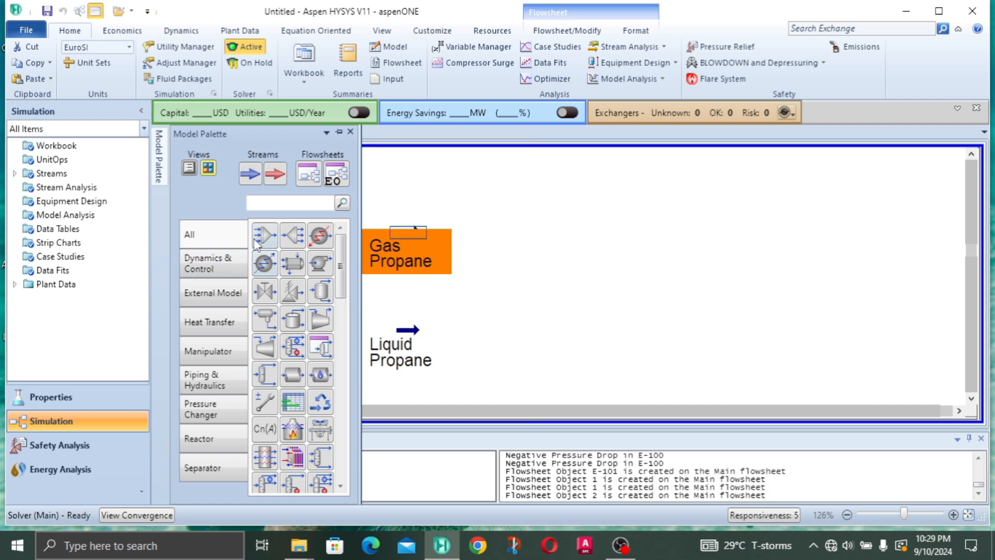
{"action": "left_click_drag", "start_coordinate": [256, 244], "coordinate": [534, 305]}
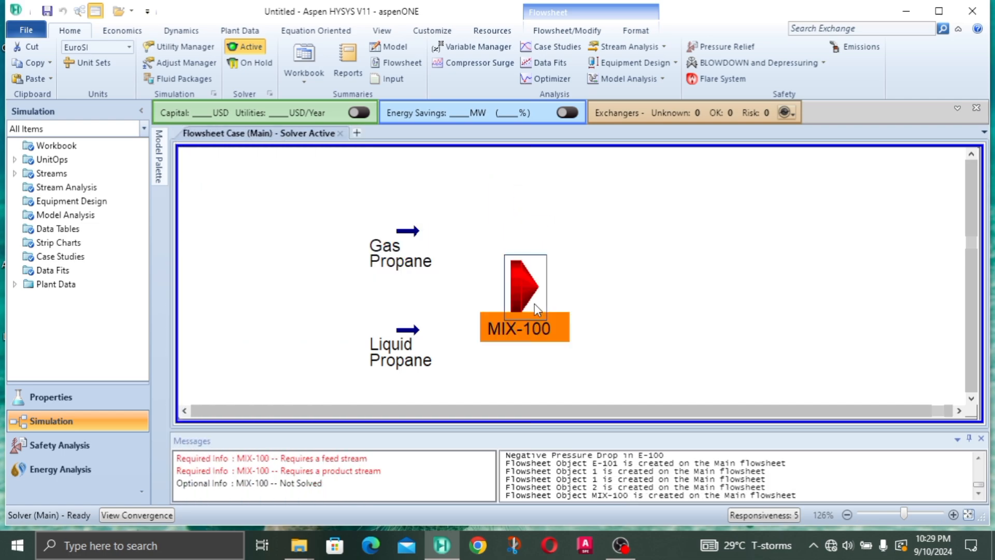
Connect Gas Propane and Liquid Propane as the mixer's inlet streams.
{"action": "double_click", "coordinate": [534, 304]}
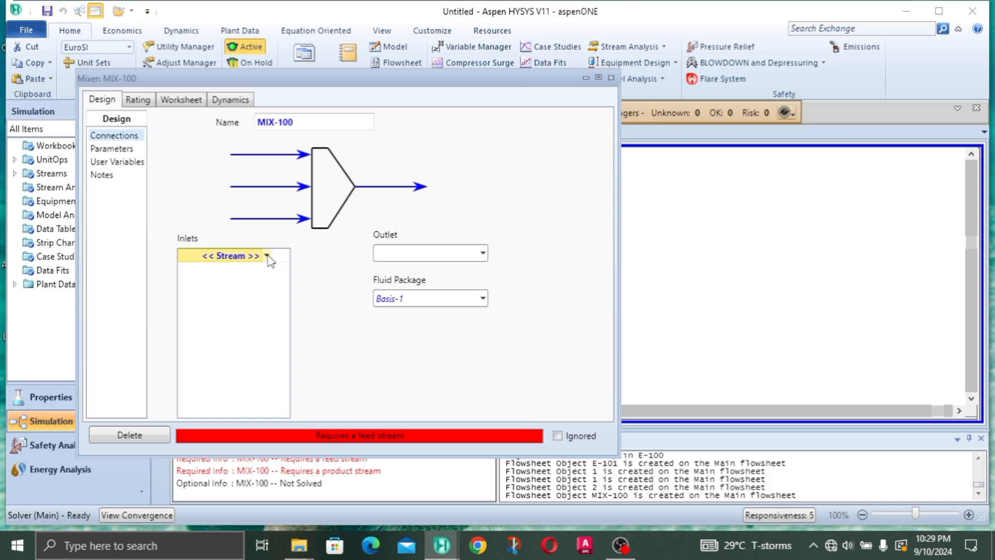
{"action": "left_click", "coordinate": [266, 256]}
{"action": "left_click", "coordinate": [247, 275]}
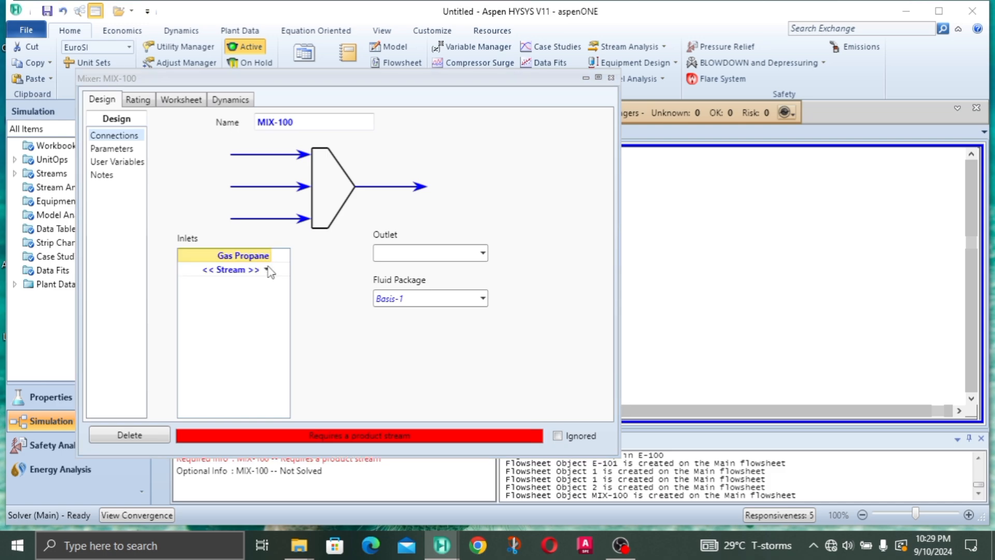
{"action": "left_click", "coordinate": [267, 270]}
{"action": "left_click", "coordinate": [251, 289]}
Create the mixer's outlet stream as Mixed Propane and move it farther away from the mixer.
{"action": "left_click", "coordinate": [413, 253]}
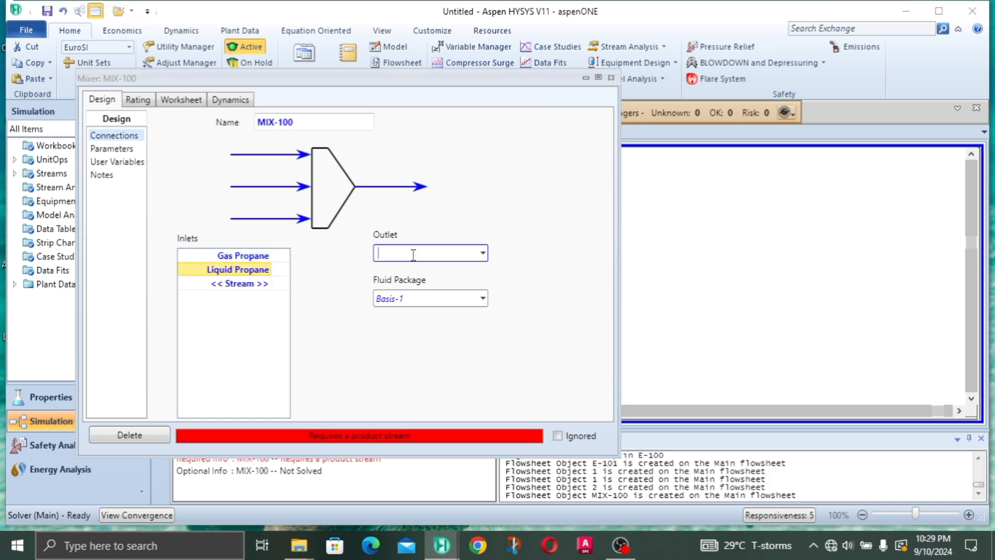
{"action": "type", "text": "Mixed Prp"}
{"action": "key", "text": "BackSpace"}
{"action": "key", "text": "BackSpace"}
{"action": "type", "text": "ropane"}
{"action": "key", "text": "Return"}
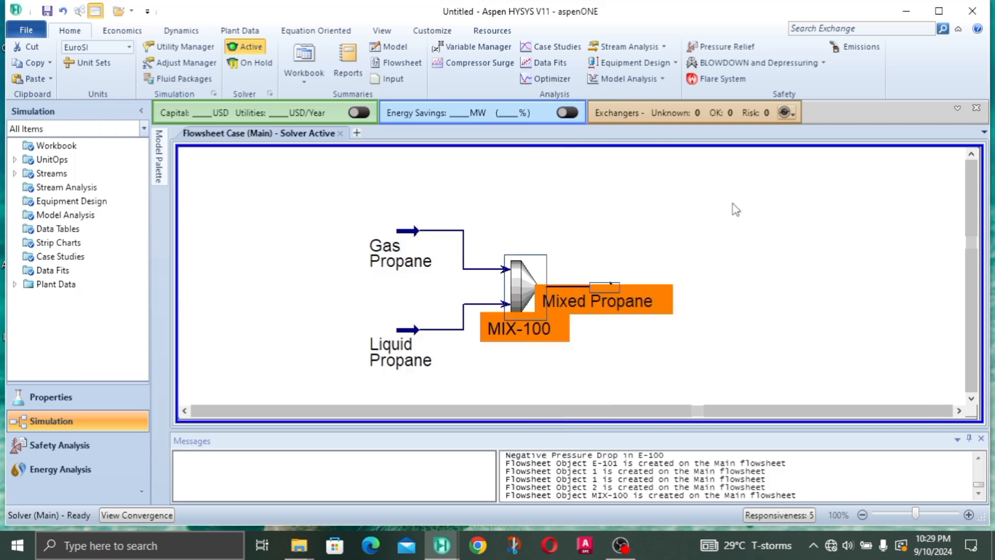
{"action": "left_click", "coordinate": [611, 77]}
{"action": "left_click_drag", "start_coordinate": [619, 292], "coordinate": [679, 293]}
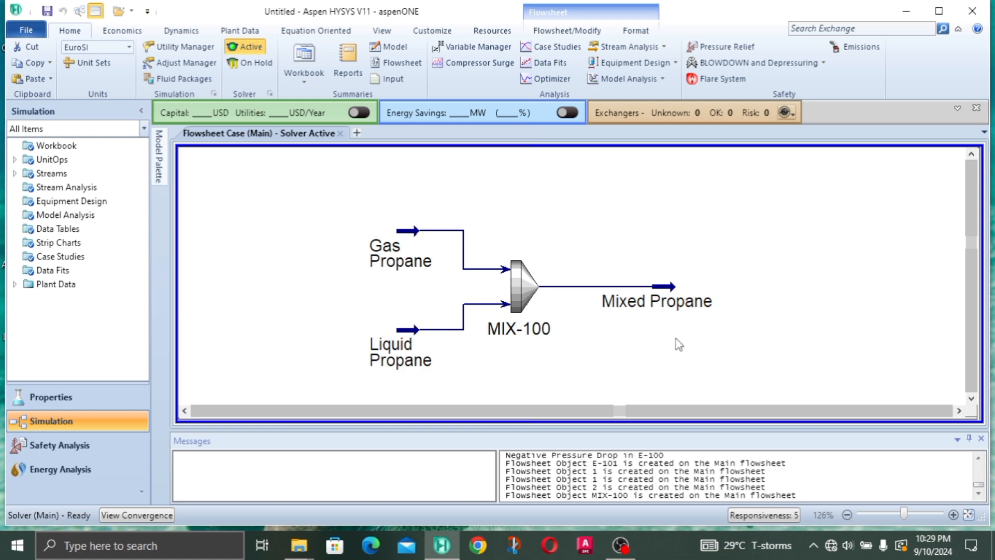
Review the conditions of the Mixed Propane stream, including its vapour fraction and flows per phase.
{"action": "double_click", "coordinate": [667, 299]}
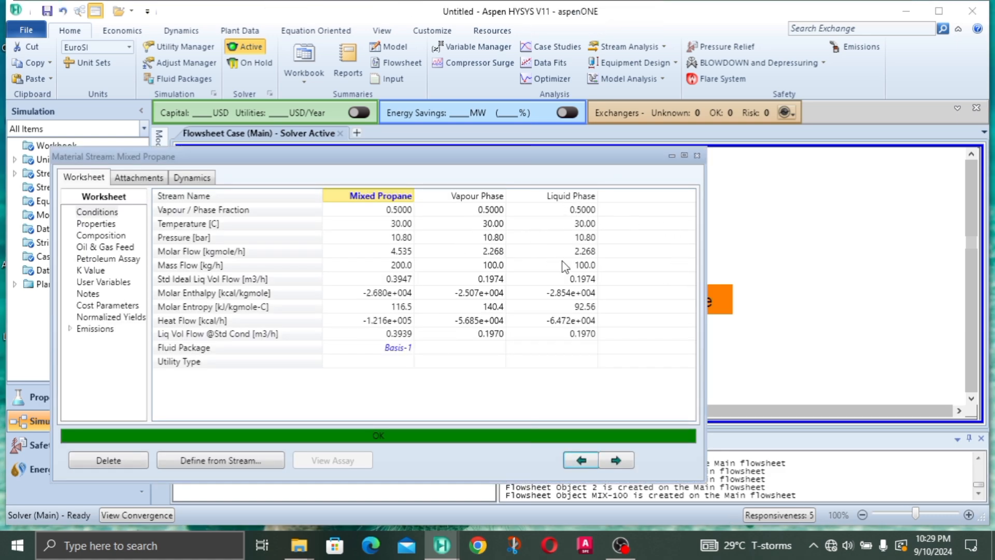
{"action": "mouse_move", "coordinate": [565, 266]}
{"action": "left_click", "coordinate": [697, 156]}
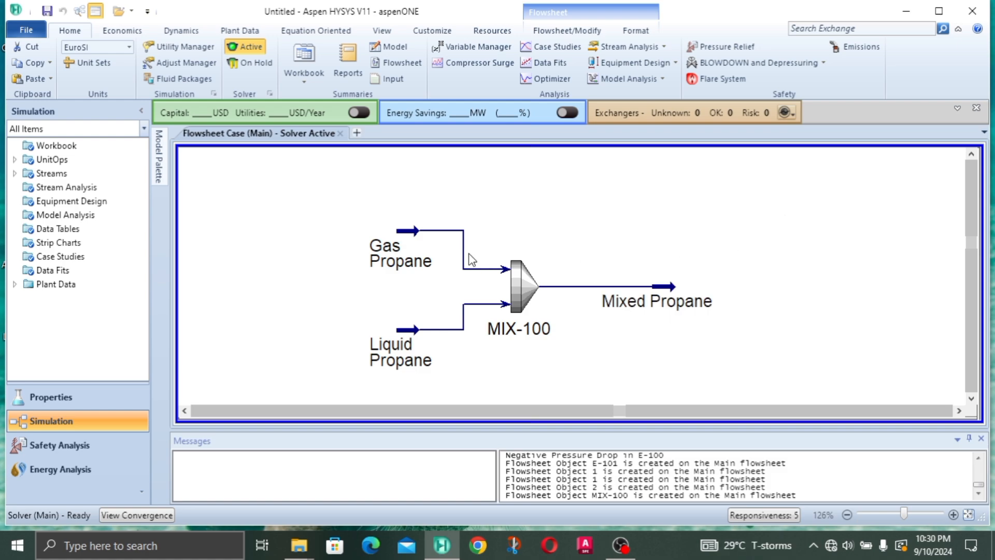
Clear the propane mixer flowsheet and place a cooler with a new material stream on its inlet side.
{"action": "left_click_drag", "start_coordinate": [323, 178], "coordinate": [852, 383]}
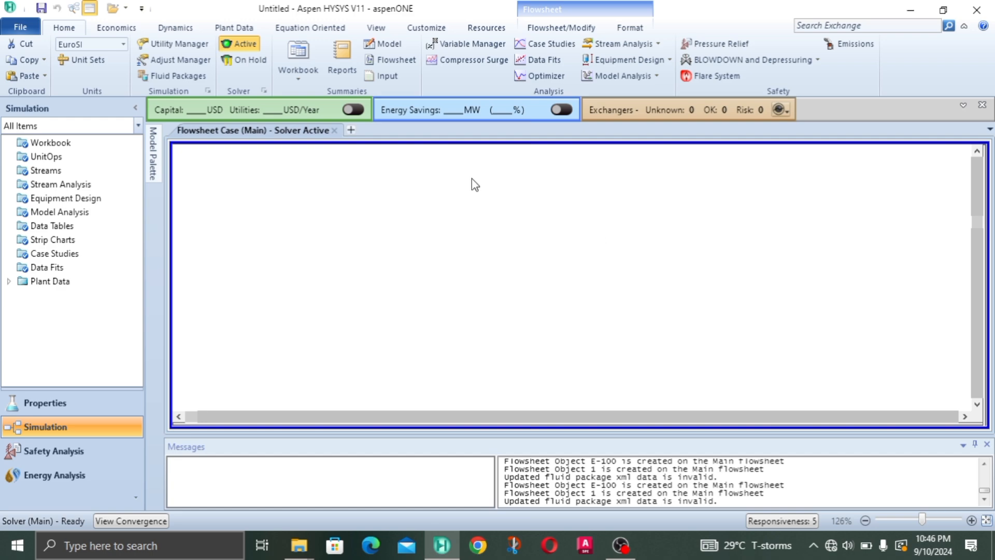
{"action": "left_click", "coordinate": [155, 158]}
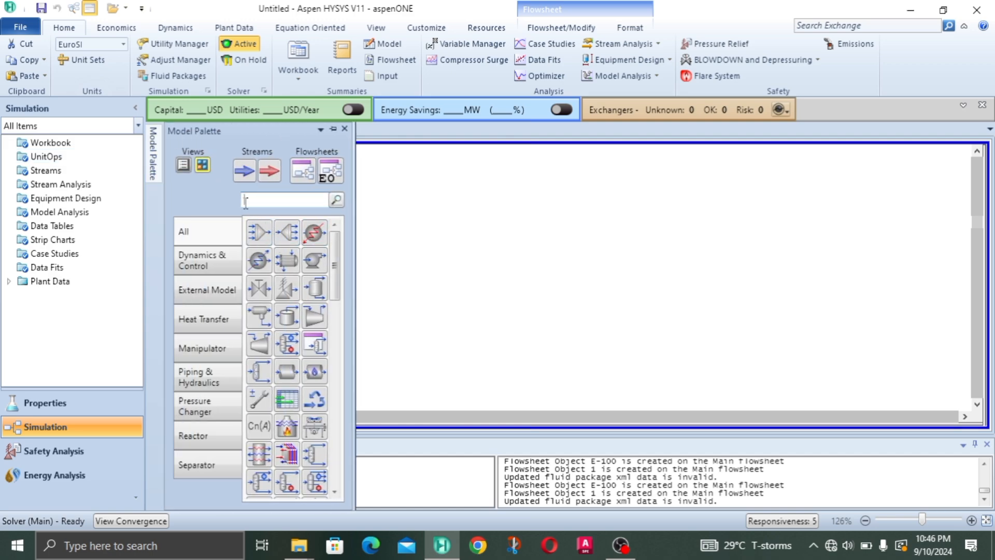
{"action": "left_click_drag", "start_coordinate": [311, 238], "coordinate": [427, 277]}
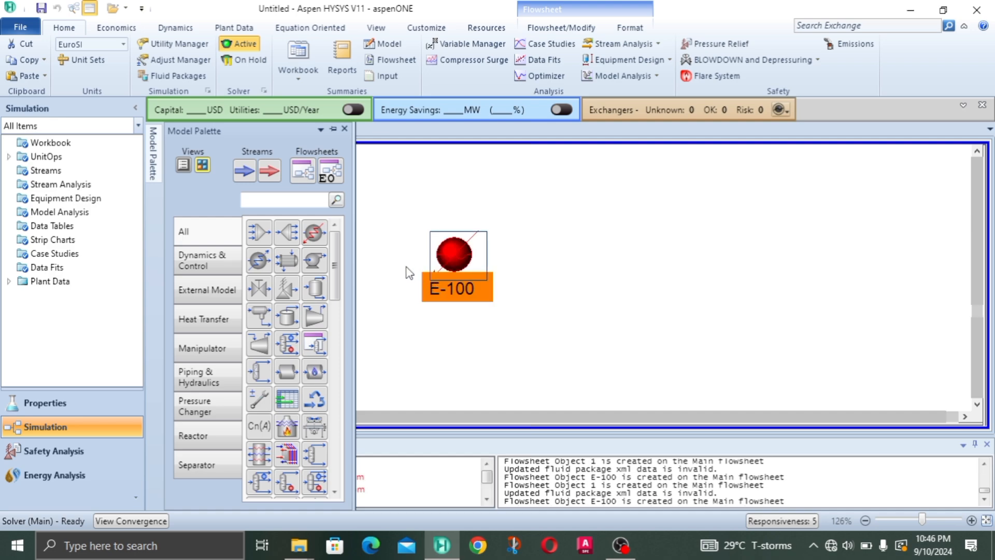
{"action": "left_click_drag", "start_coordinate": [244, 178], "coordinate": [303, 260]}
{"action": "left_click_drag", "start_coordinate": [447, 234], "coordinate": [414, 225]}
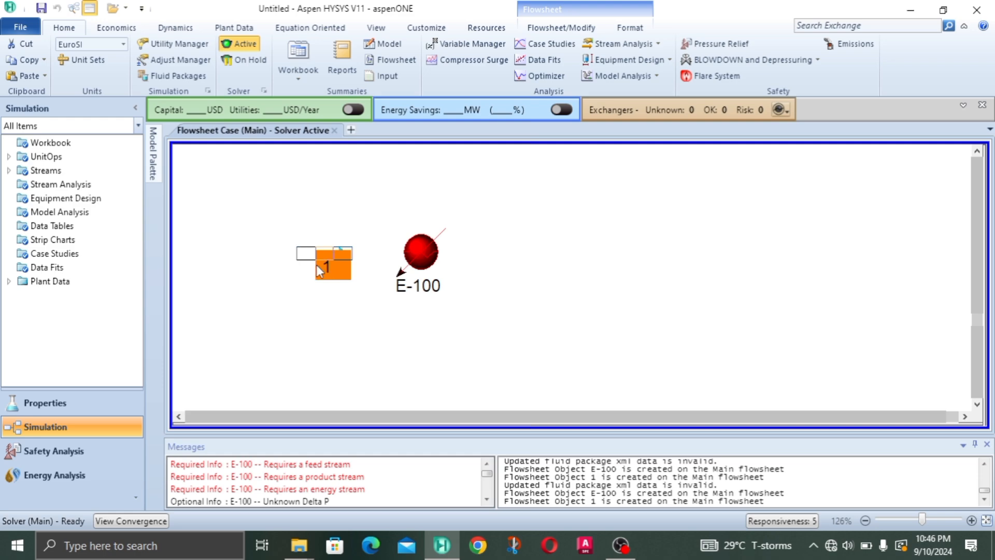
{"action": "double_click", "coordinate": [328, 270]}
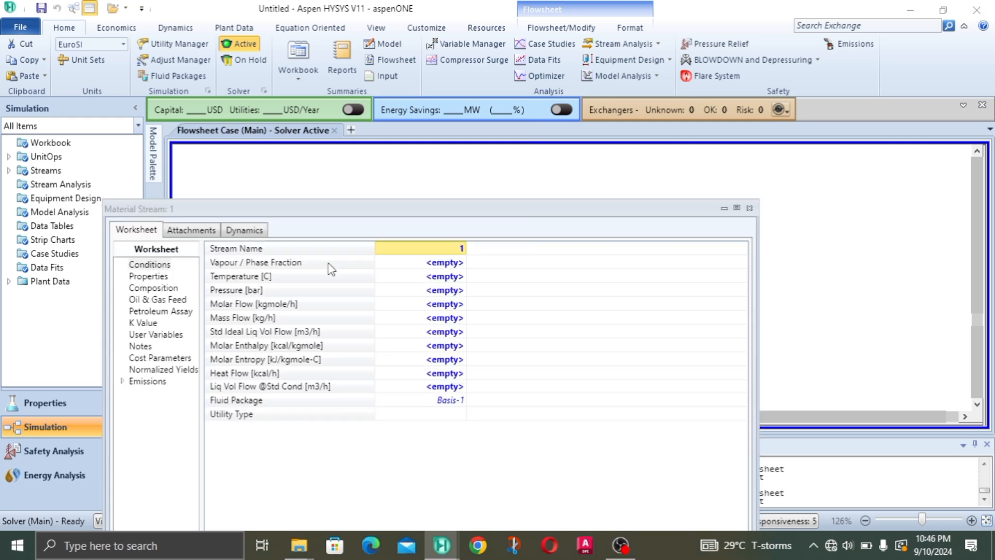
{"action": "left_click", "coordinate": [749, 208]}
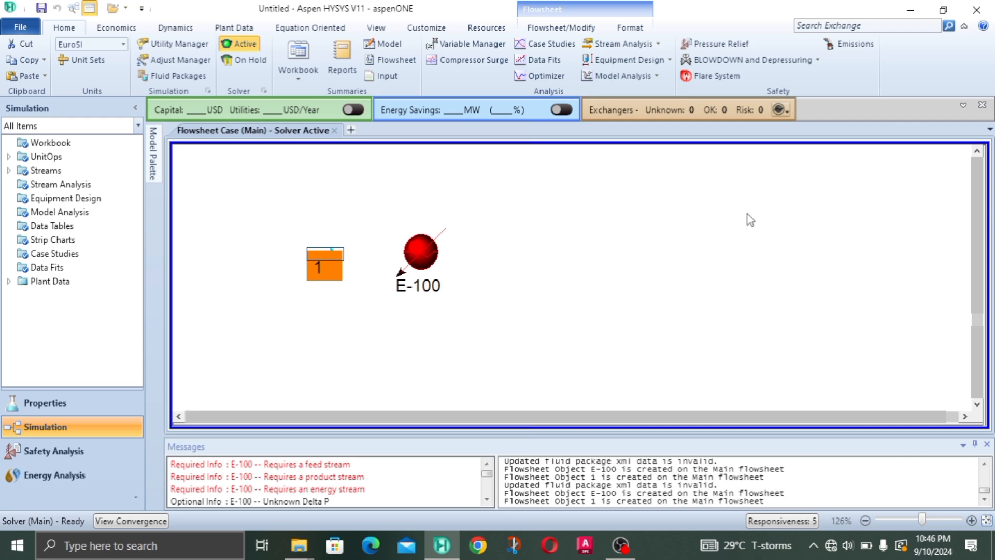
{"action": "left_click", "coordinate": [479, 215]}
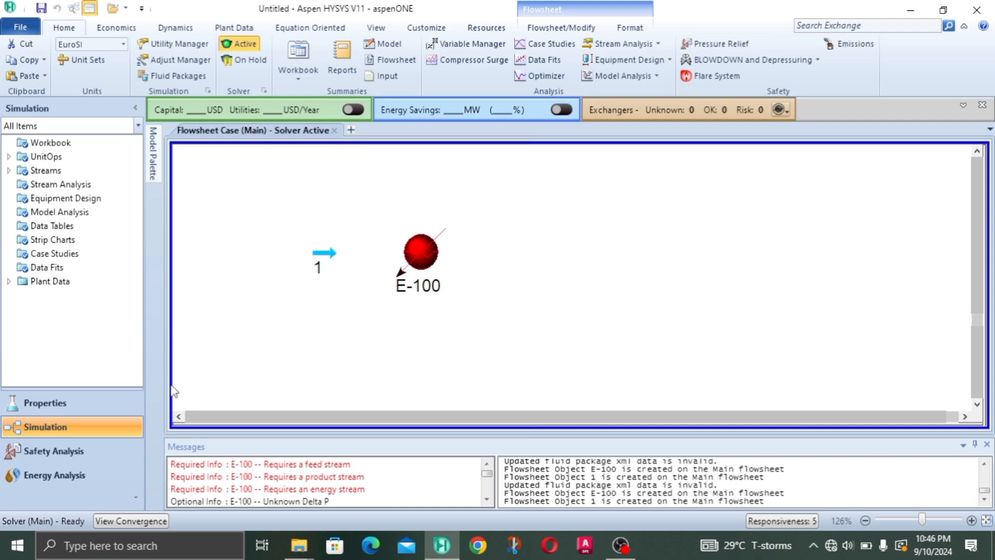
Remove Propane from Component List - 1 in the properties environment.
{"action": "left_click", "coordinate": [102, 403]}
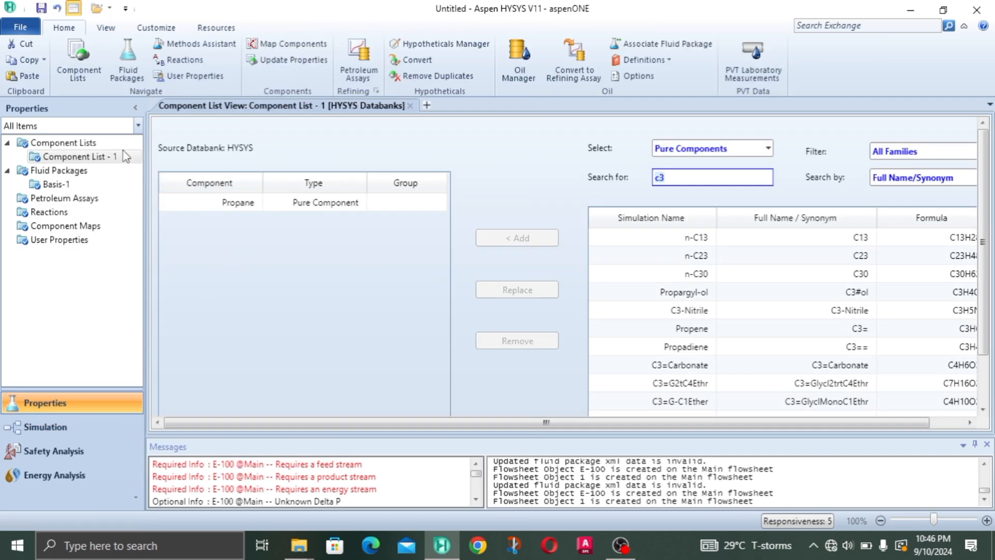
{"action": "left_click", "coordinate": [96, 161]}
{"action": "left_click", "coordinate": [238, 203]}
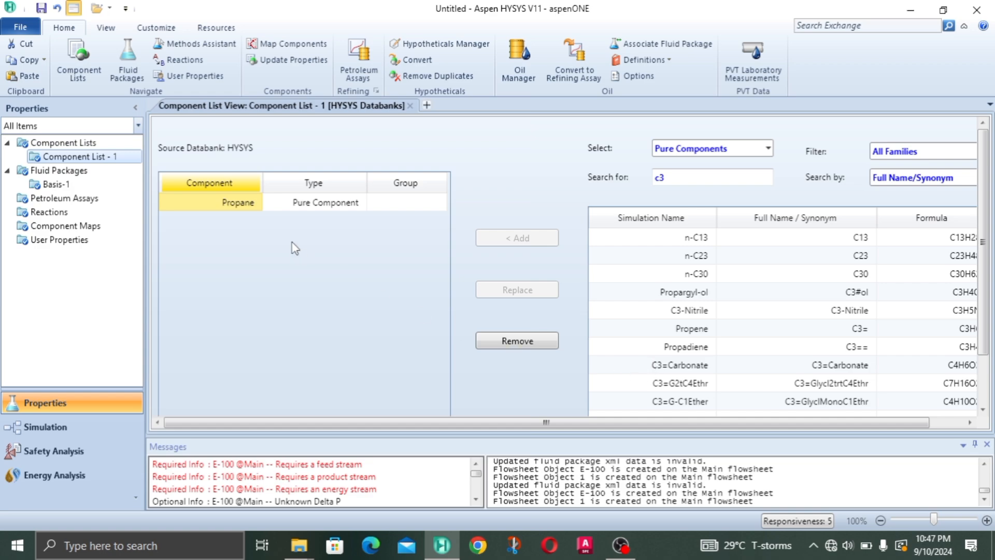
{"action": "left_click", "coordinate": [519, 340]}
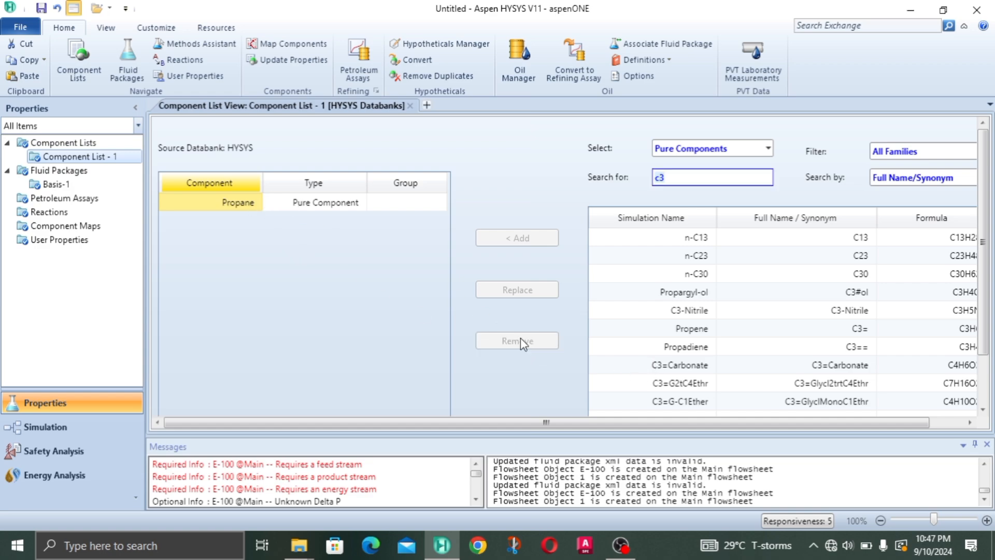
Search the pure components for "wa" and add H2O to the component list.
{"action": "left_click", "coordinate": [697, 177]}
{"action": "key", "text": "BackSpace"}
{"action": "key", "text": "BackSpace"}
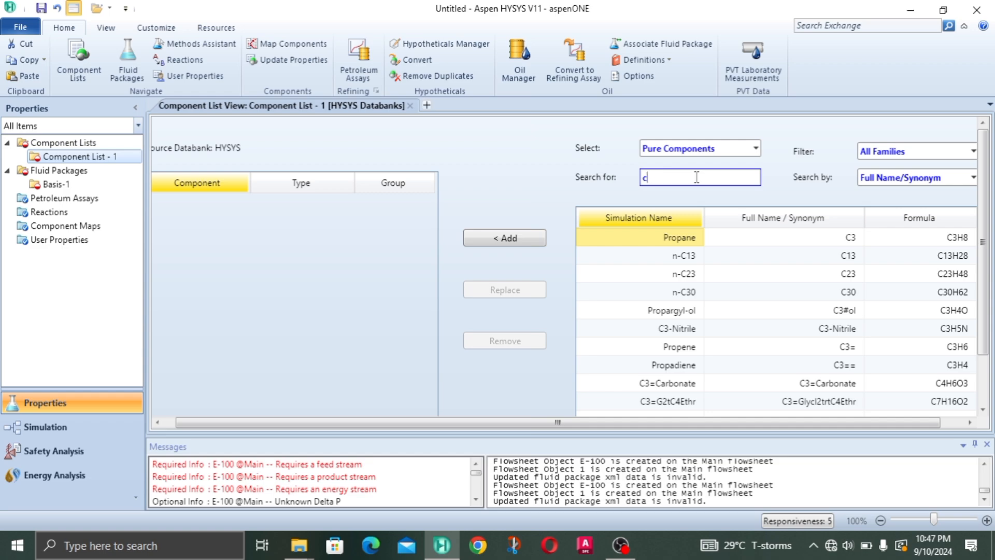
{"action": "type", "text": "wa"}
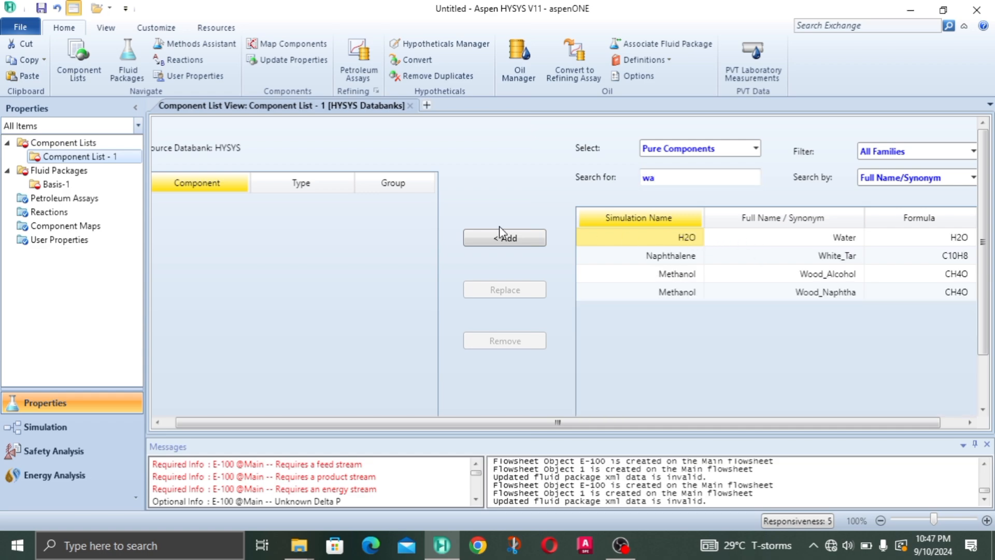
{"action": "left_click", "coordinate": [492, 241]}
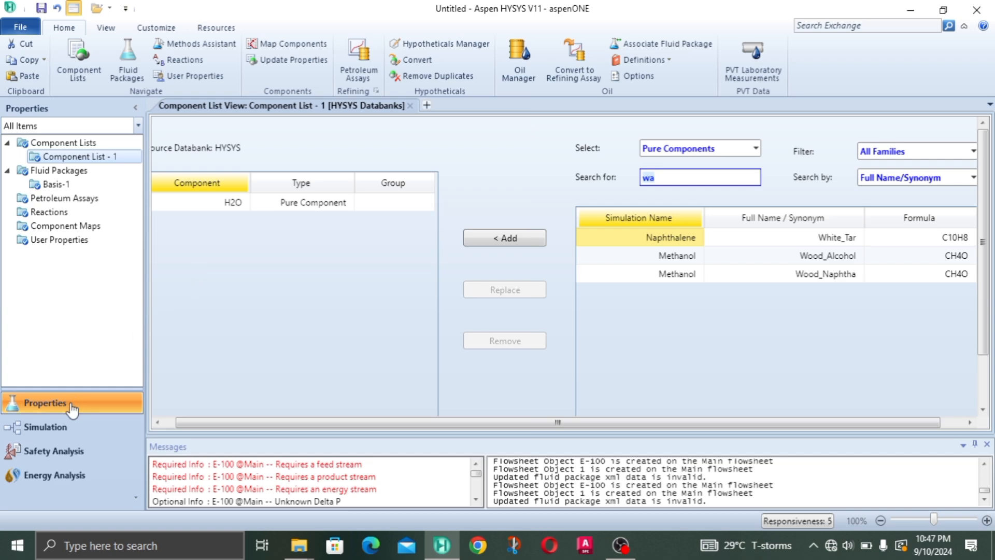
Return to the simulation without holding mode and rename stream 1 as Liquid Water.
{"action": "left_click", "coordinate": [45, 426]}
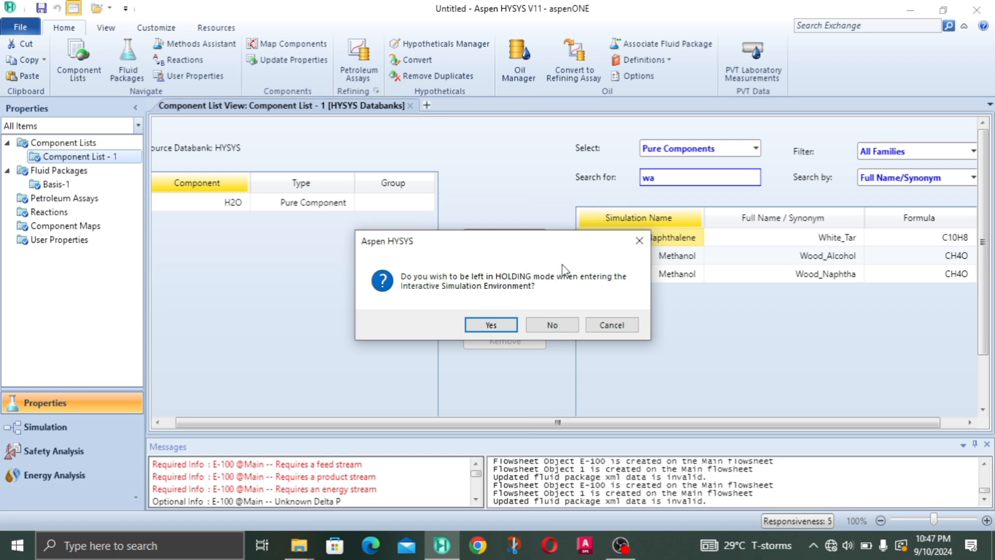
{"action": "left_click", "coordinate": [561, 322]}
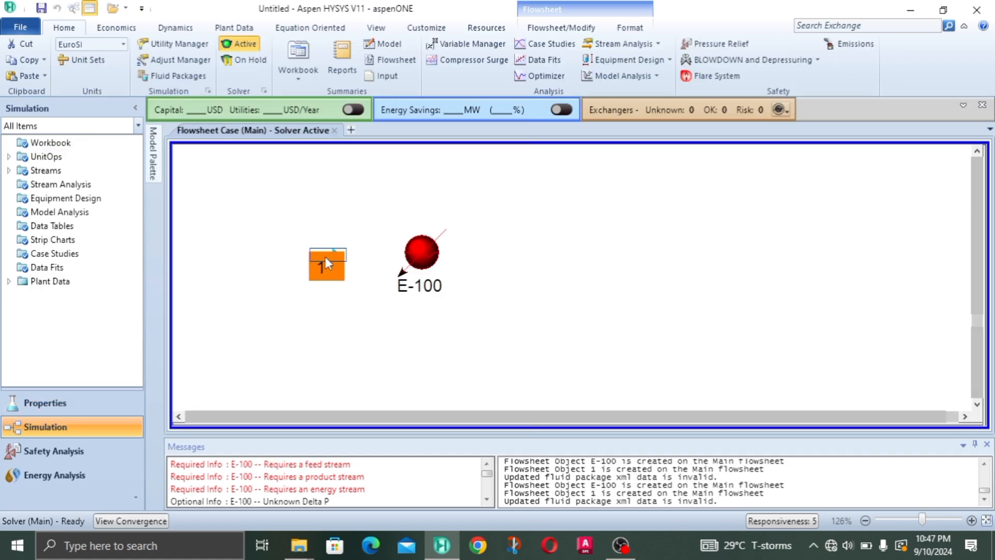
{"action": "double_click", "coordinate": [320, 260]}
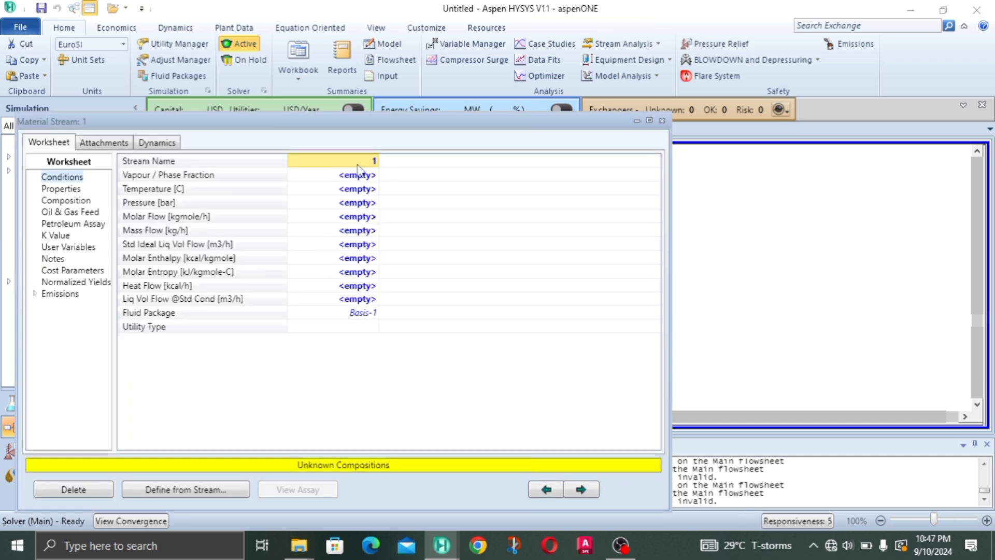
{"action": "type", "text": "Liqu"}
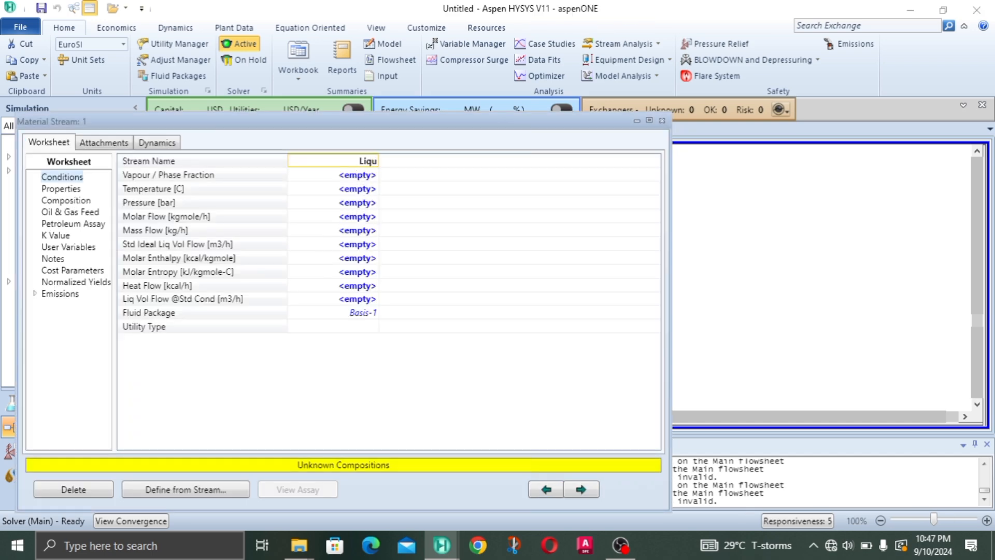
{"action": "type", "text": "id Water"}
{"action": "key", "text": "Return"}
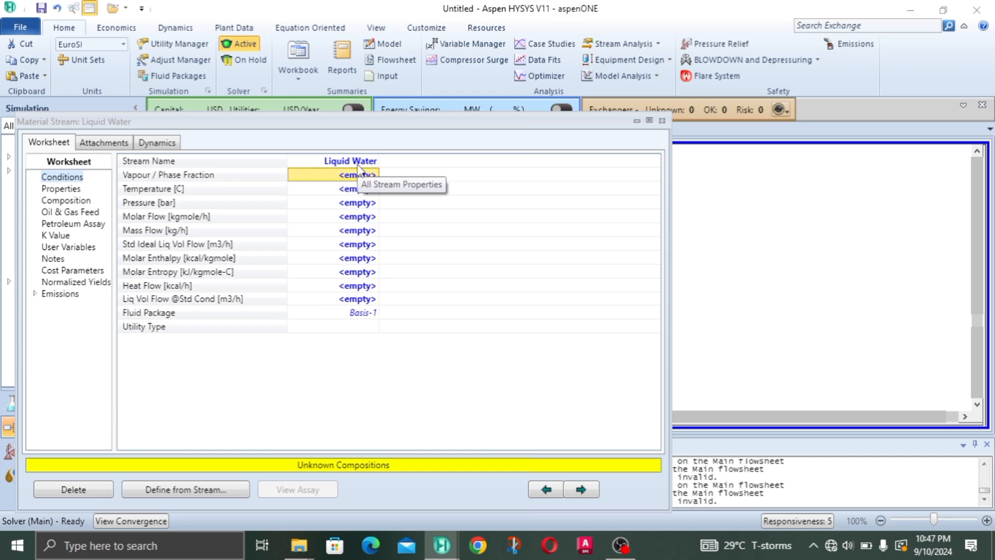
Set Liquid Water's vapour fraction to 0 and its pressure to 1 atm.
{"action": "type", "text": "0"}
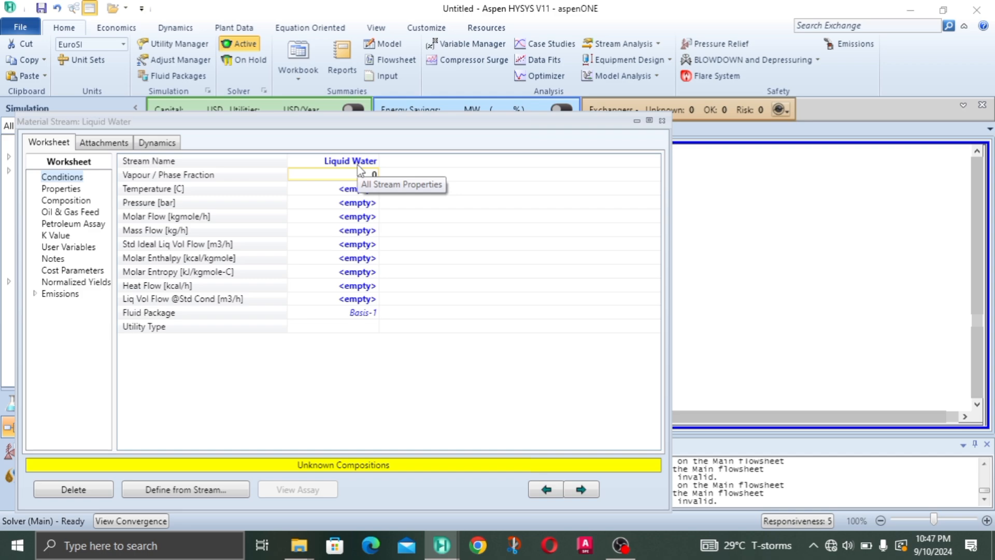
{"action": "key", "text": "Return"}
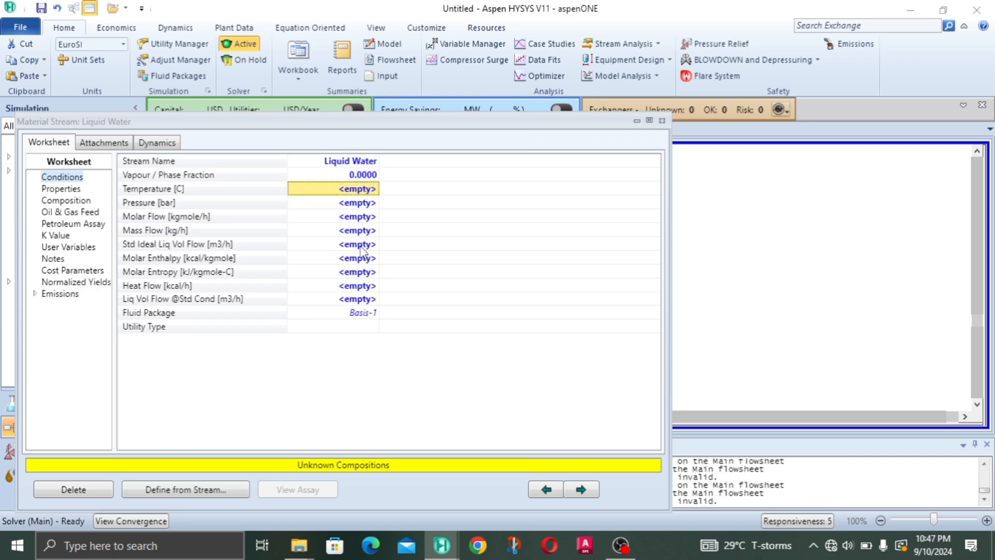
{"action": "left_click", "coordinate": [353, 207]}
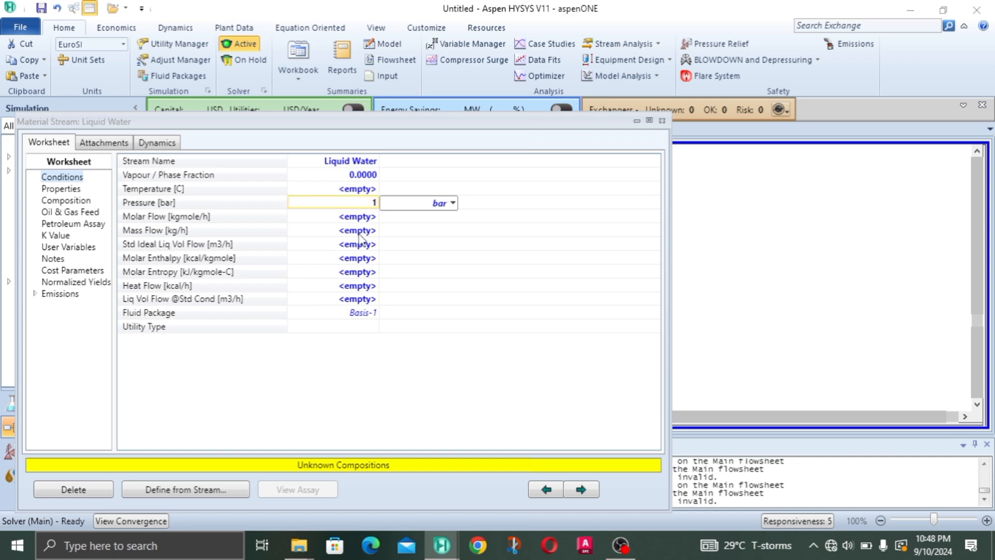
{"action": "left_click", "coordinate": [453, 203]}
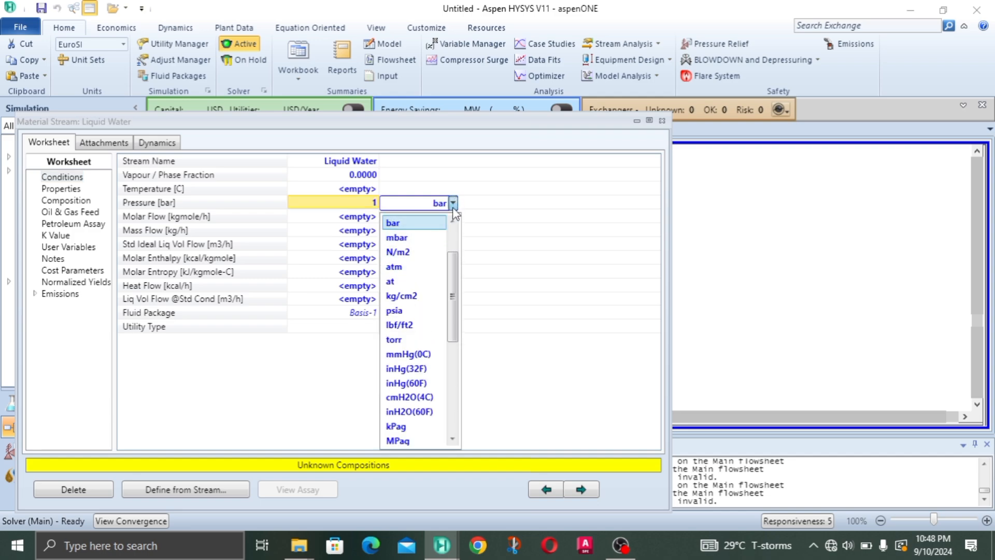
{"action": "left_click", "coordinate": [417, 266]}
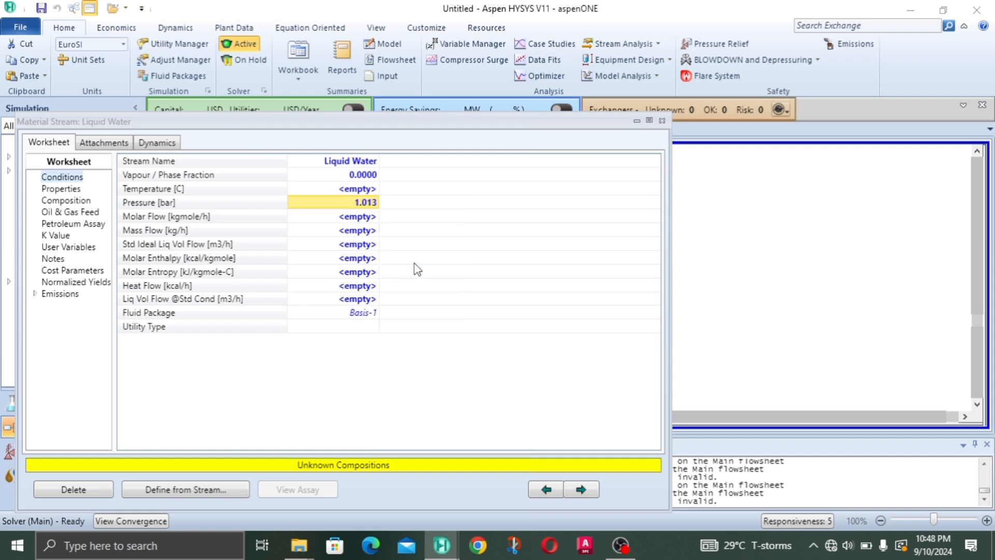
{"action": "left_click", "coordinate": [360, 191]}
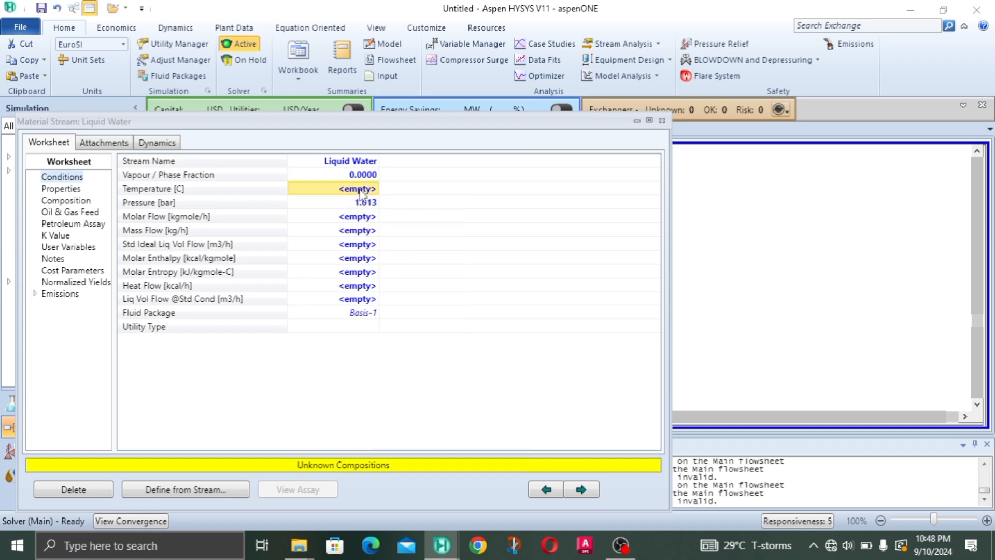
Set Liquid Water's temperature to 70 C and its mass flow to 100 kg/h.
{"action": "type", "text": "70"}
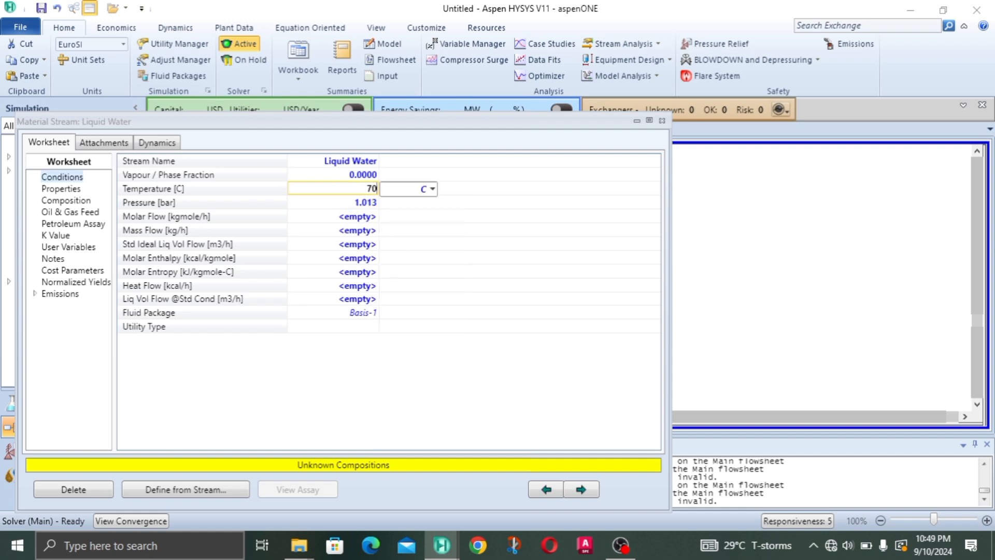
{"action": "key", "text": "Return"}
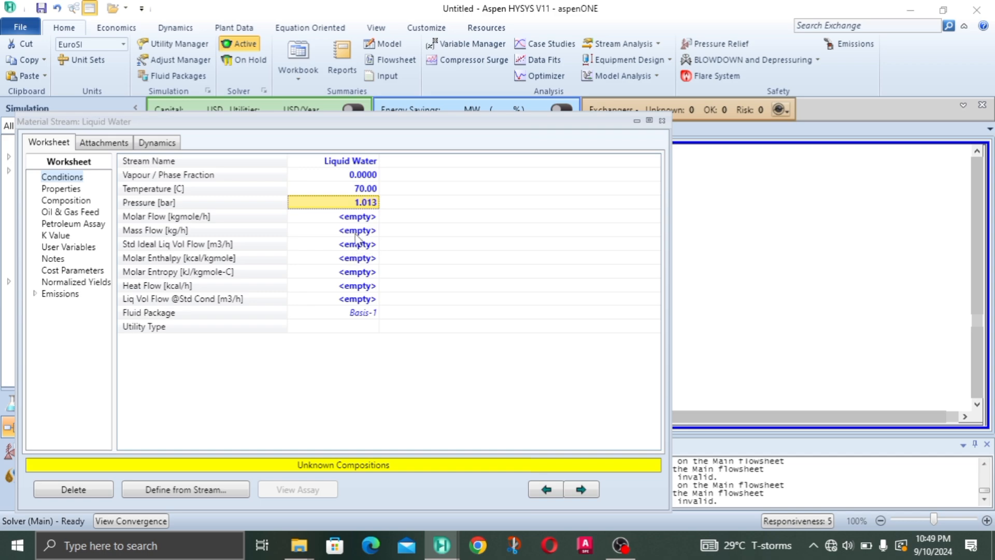
{"action": "left_click", "coordinate": [357, 231]}
{"action": "type", "text": "100"}
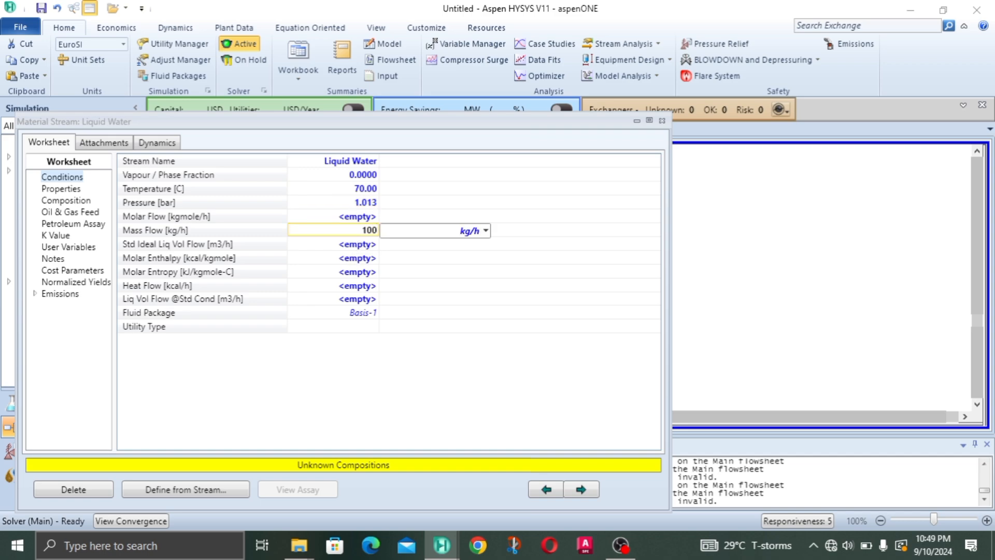
{"action": "key", "text": "Return"}
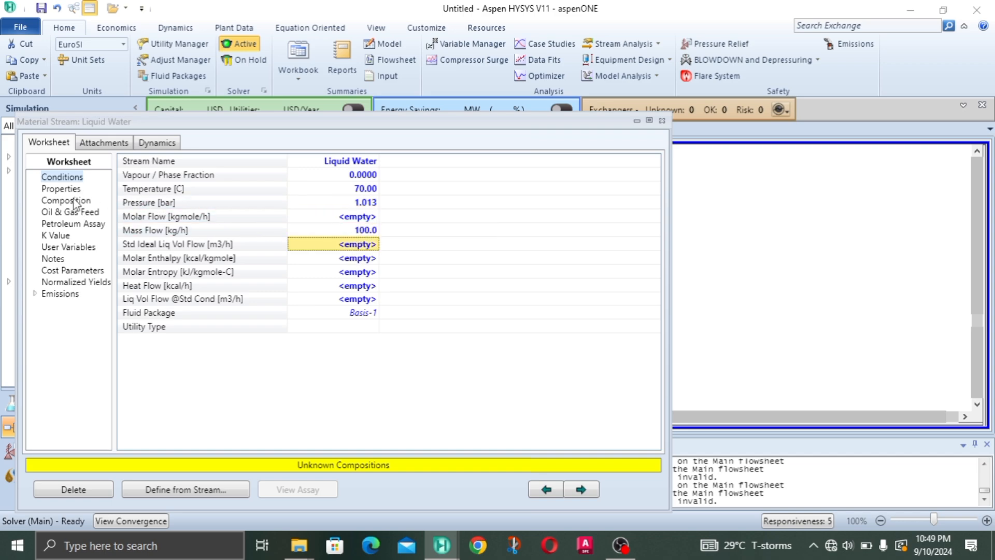
Define Liquid Water's composition on a mass fraction basis with H2O at 1.
{"action": "left_click", "coordinate": [82, 201]}
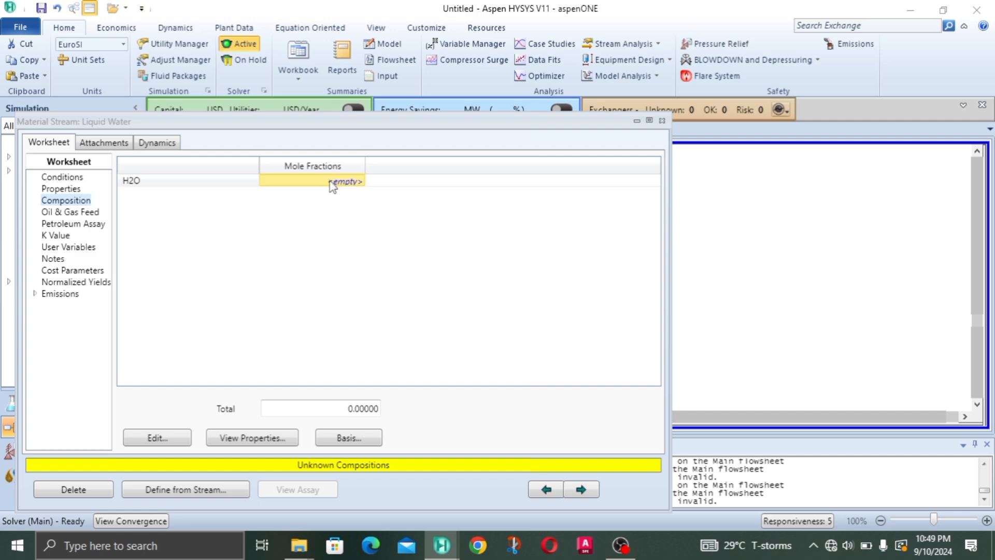
{"action": "type", "text": "1"}
{"action": "key", "text": "Return"}
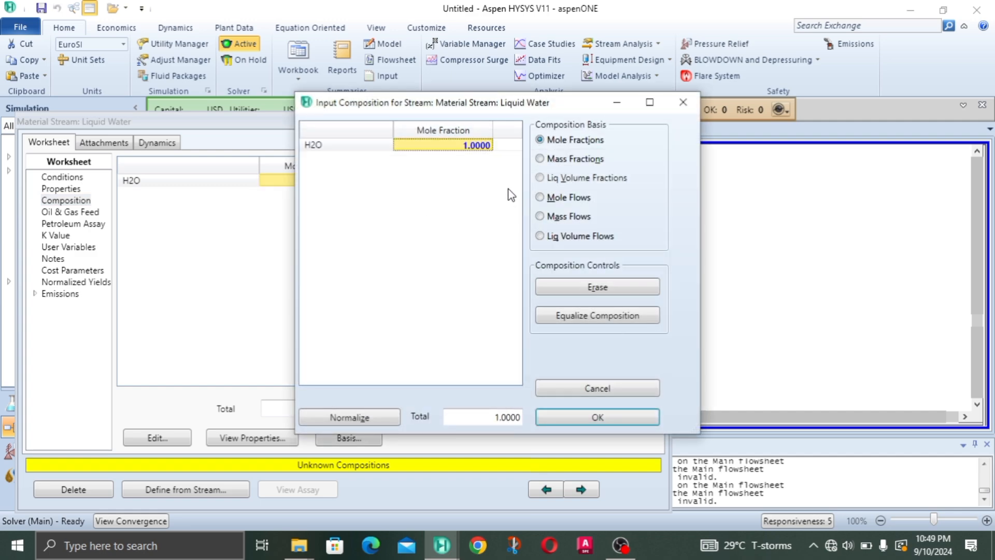
{"action": "left_click", "coordinate": [564, 160]}
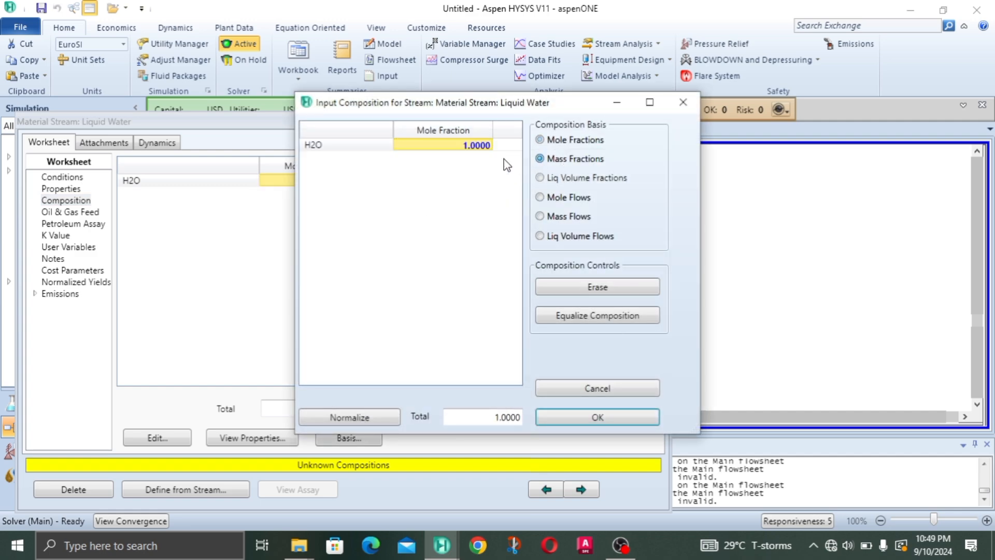
{"action": "left_click", "coordinate": [477, 146]}
{"action": "type", "text": "1"}
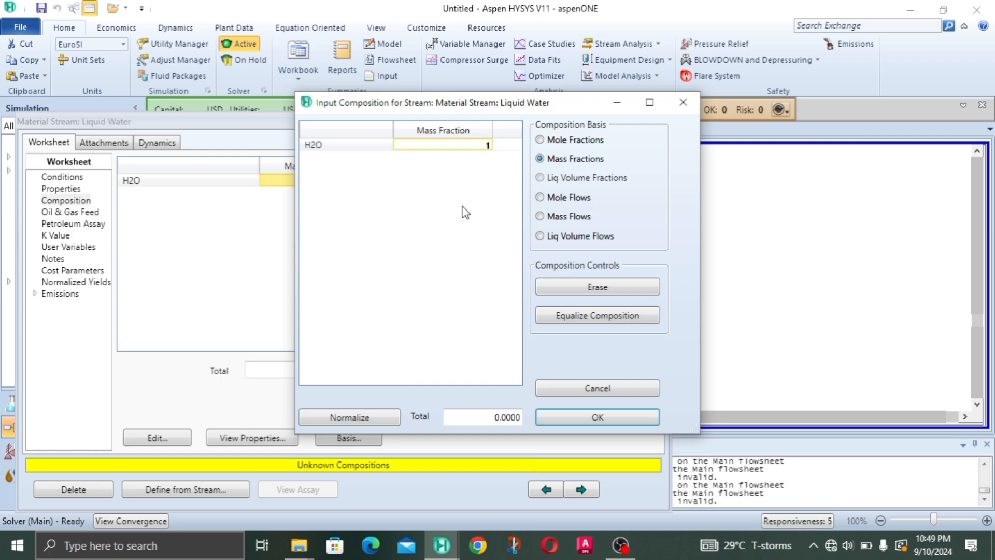
{"action": "key", "text": "Return"}
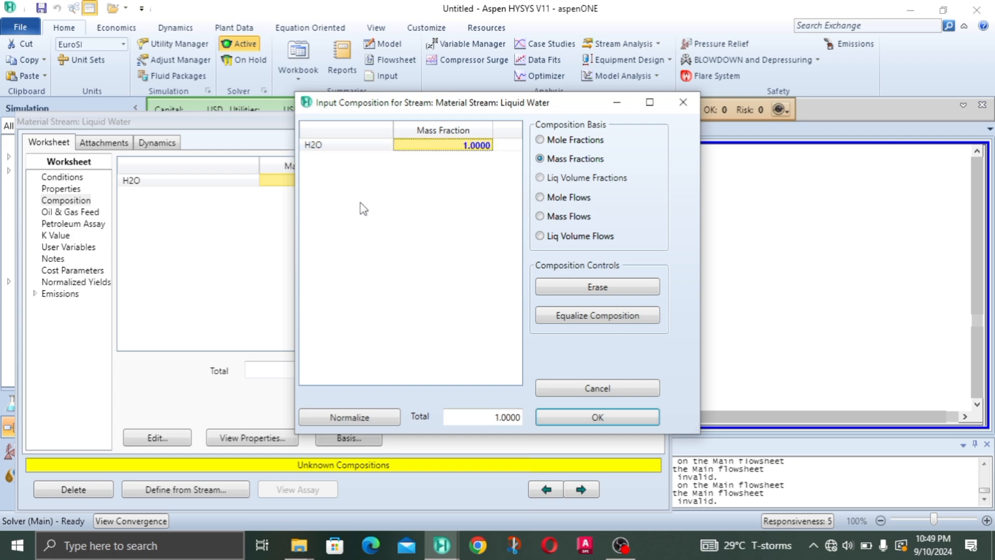
{"action": "left_click", "coordinate": [581, 424]}
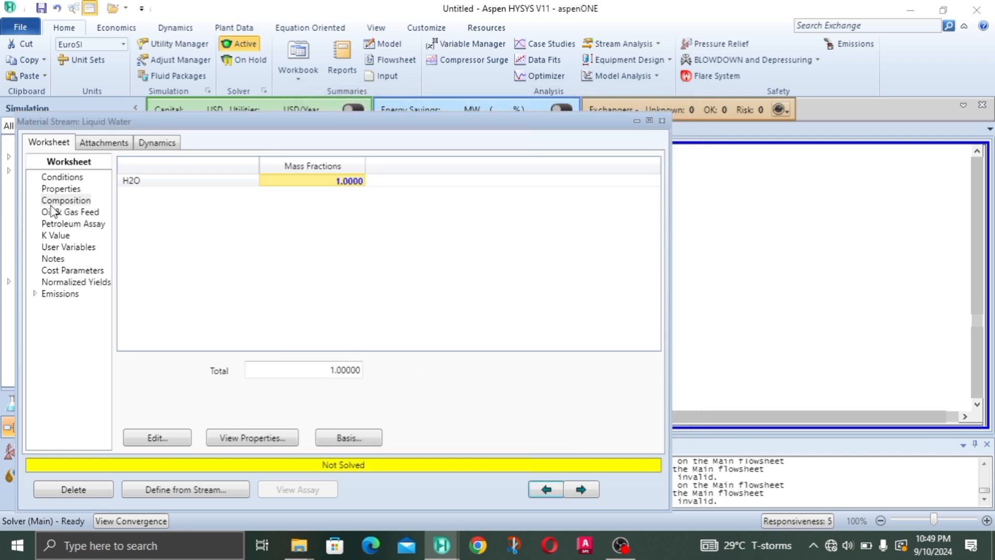
Clear the vapour fraction specification in Liquid Water's conditions and close the stream.
{"action": "left_click", "coordinate": [60, 177]}
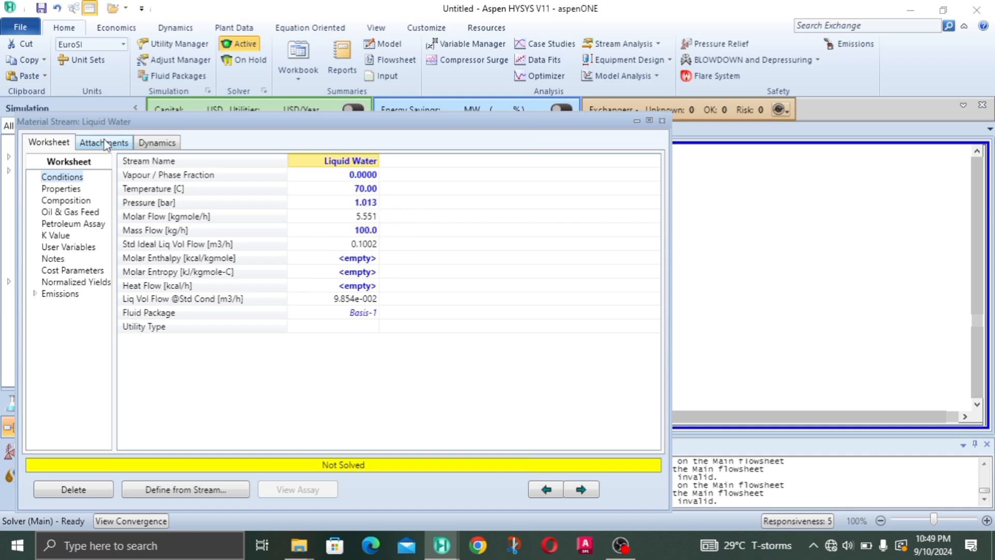
{"action": "left_click", "coordinate": [345, 174]}
{"action": "key", "text": "Delete"}
{"action": "key", "text": "Return"}
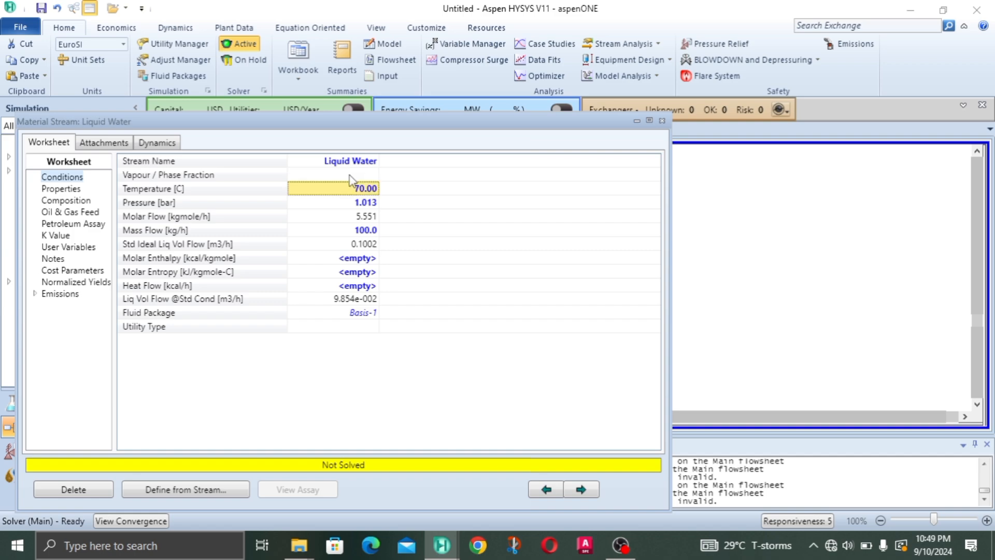
{"action": "left_click", "coordinate": [366, 217]}
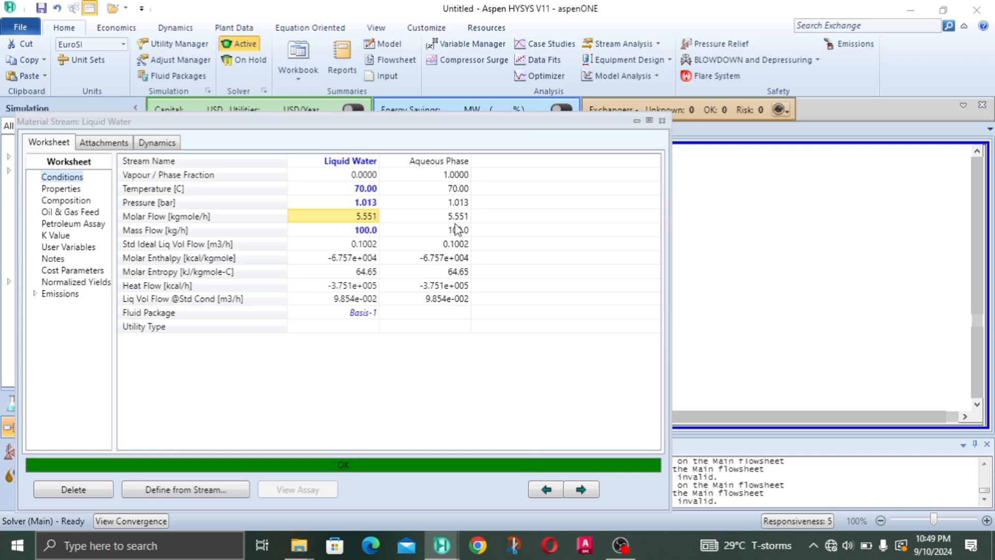
{"action": "mouse_move", "coordinate": [456, 229]}
{"action": "left_click", "coordinate": [360, 176]}
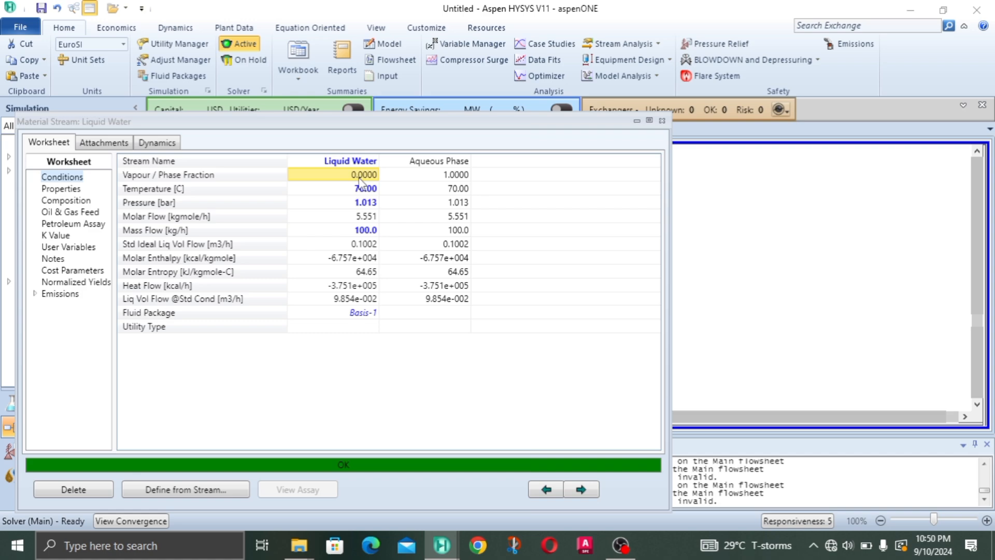
{"action": "left_click", "coordinate": [446, 188]}
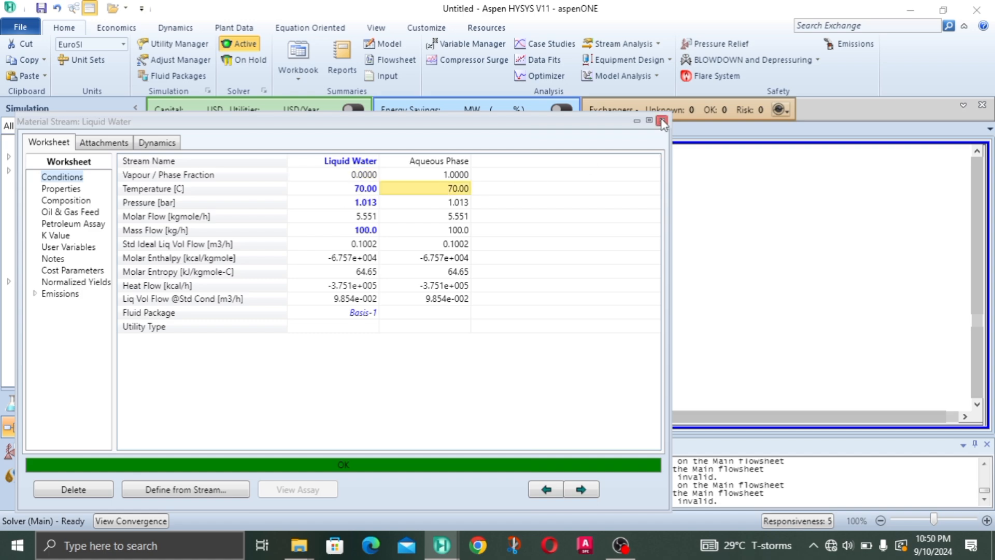
{"action": "left_click", "coordinate": [662, 122]}
Open heater E-100 and connect Liquid Water as its inlet stream.
{"action": "left_click", "coordinate": [421, 266]}
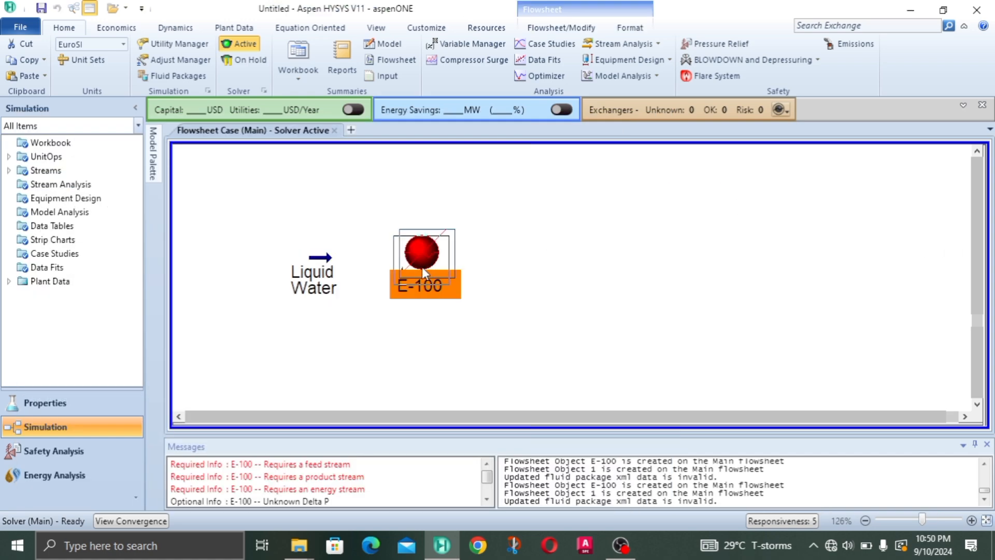
{"action": "double_click", "coordinate": [422, 266]}
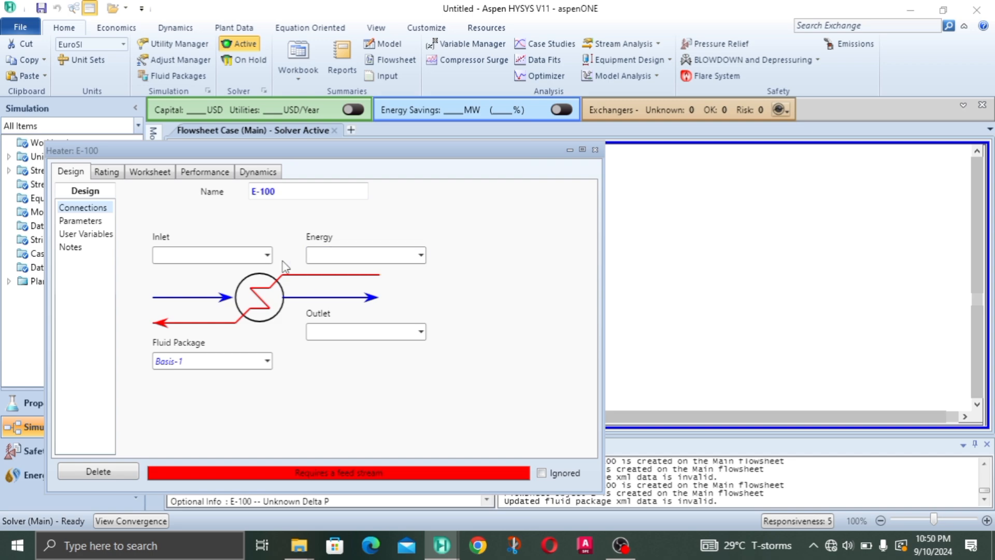
{"action": "left_click", "coordinate": [582, 149]}
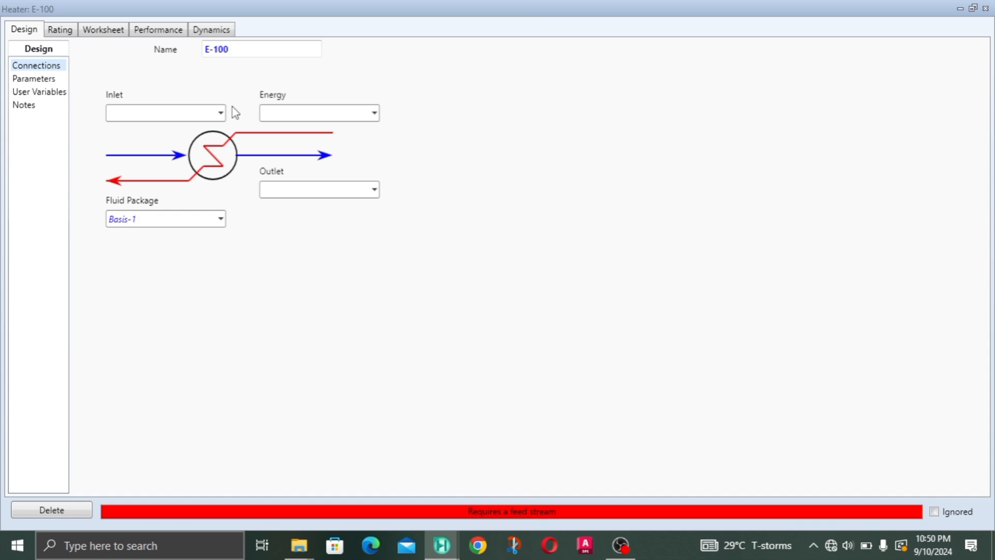
{"action": "left_click", "coordinate": [220, 112]}
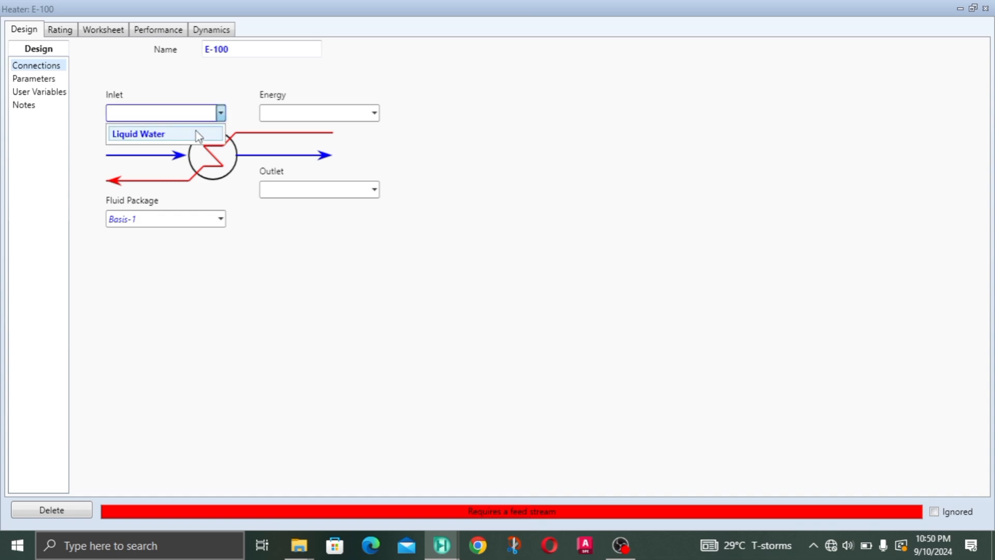
{"action": "left_click", "coordinate": [198, 135]}
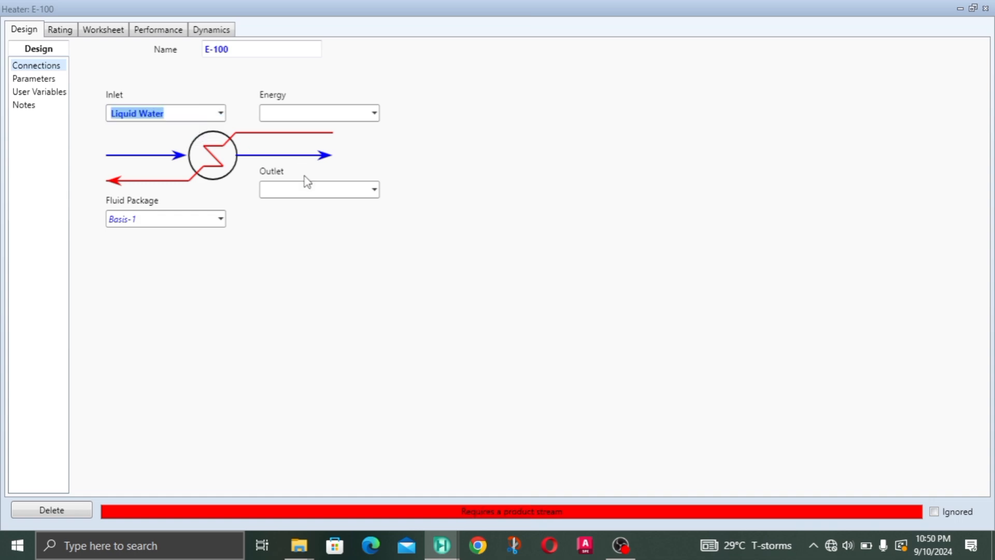
Create Steam as the heater's outlet stream and E1 as its energy stream.
{"action": "left_click", "coordinate": [296, 190]}
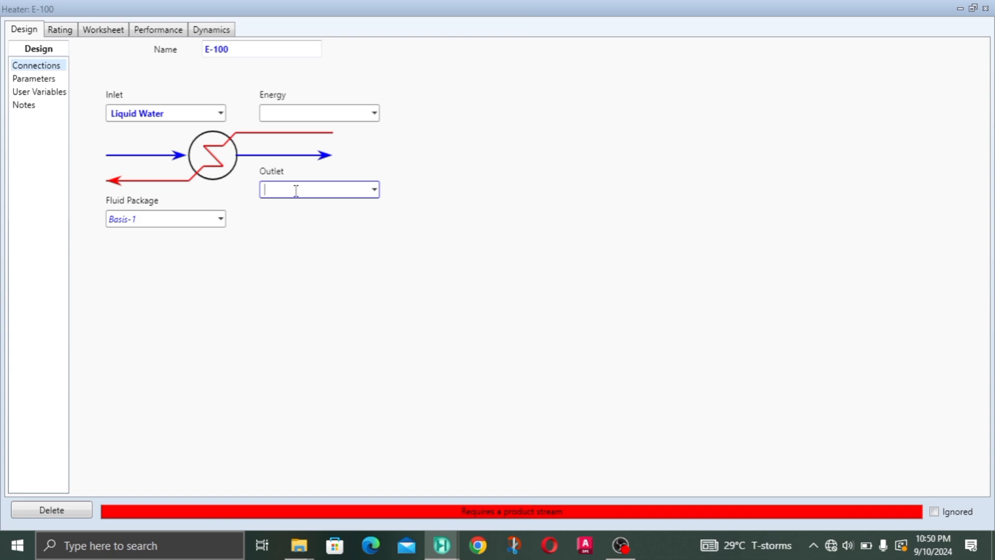
{"action": "type", "text": "Steam"}
{"action": "key", "text": "Return"}
{"action": "left_click", "coordinate": [305, 111]}
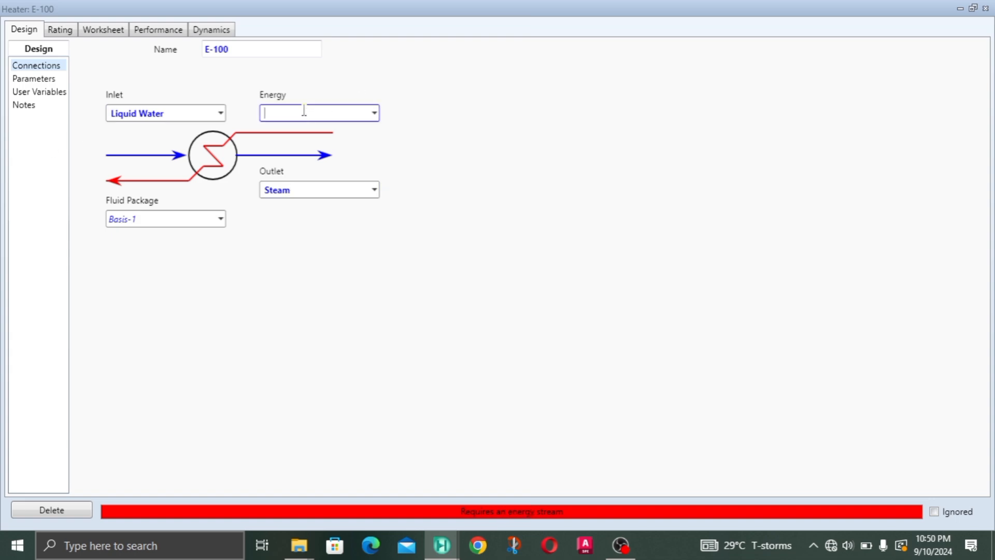
{"action": "type", "text": "E1"}
{"action": "key", "text": "Return"}
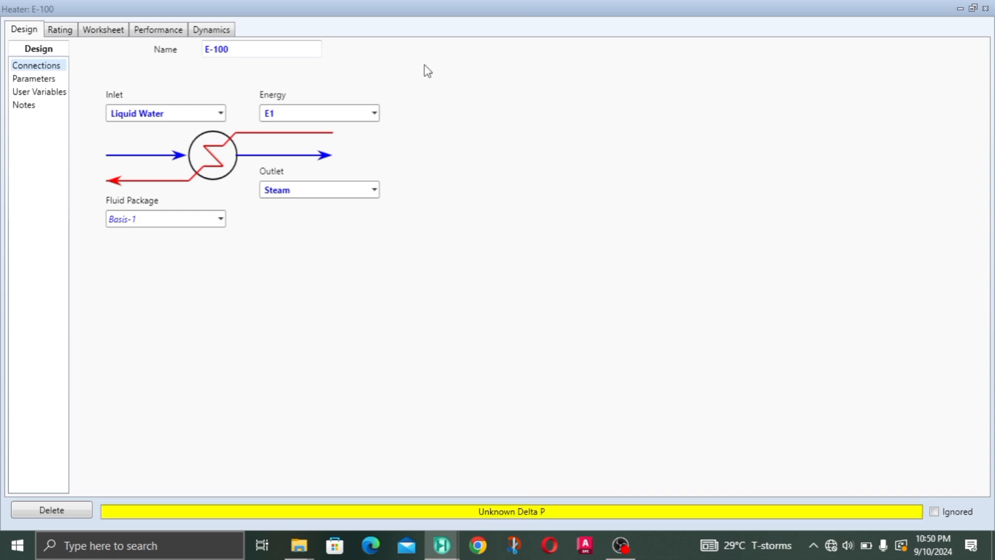
Set the Steam outlet's vapour fraction to 1 in the heater's stream conditions.
{"action": "left_click", "coordinate": [117, 37]}
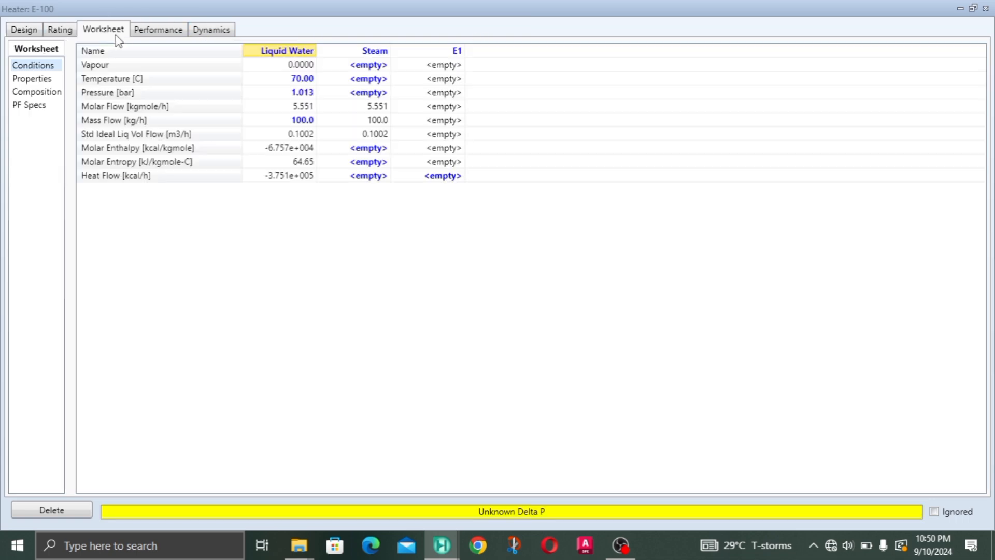
{"action": "left_click", "coordinate": [376, 67]}
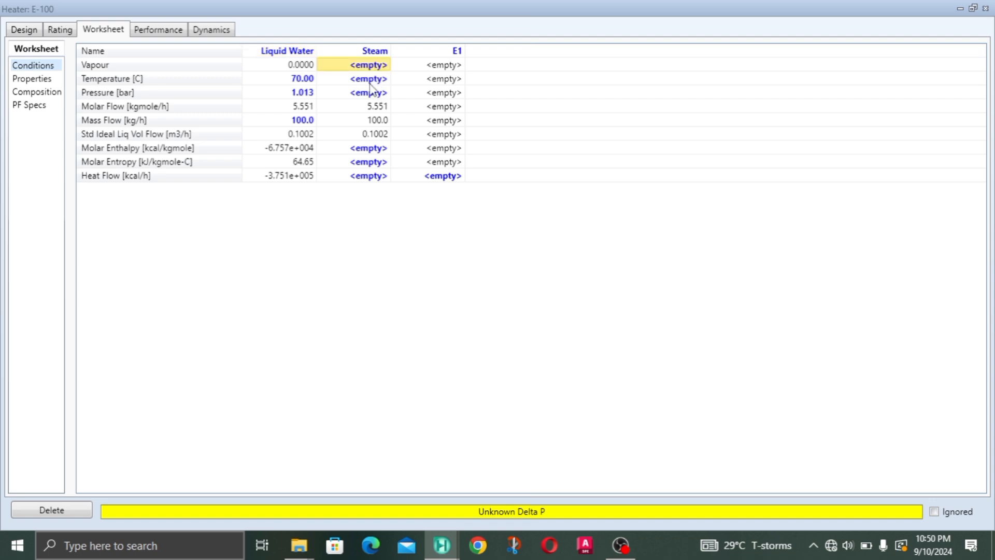
{"action": "left_click", "coordinate": [367, 95]}
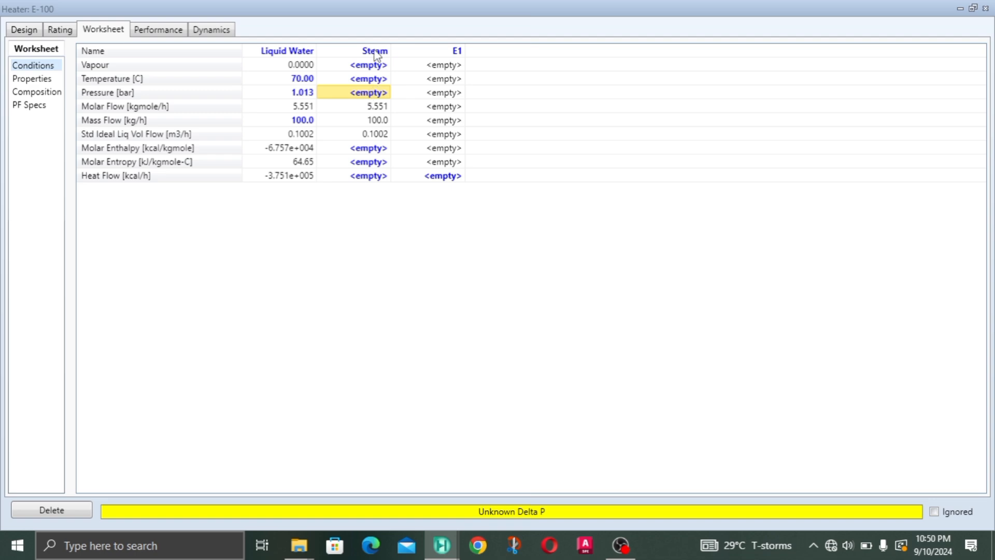
{"action": "left_click", "coordinate": [366, 66]}
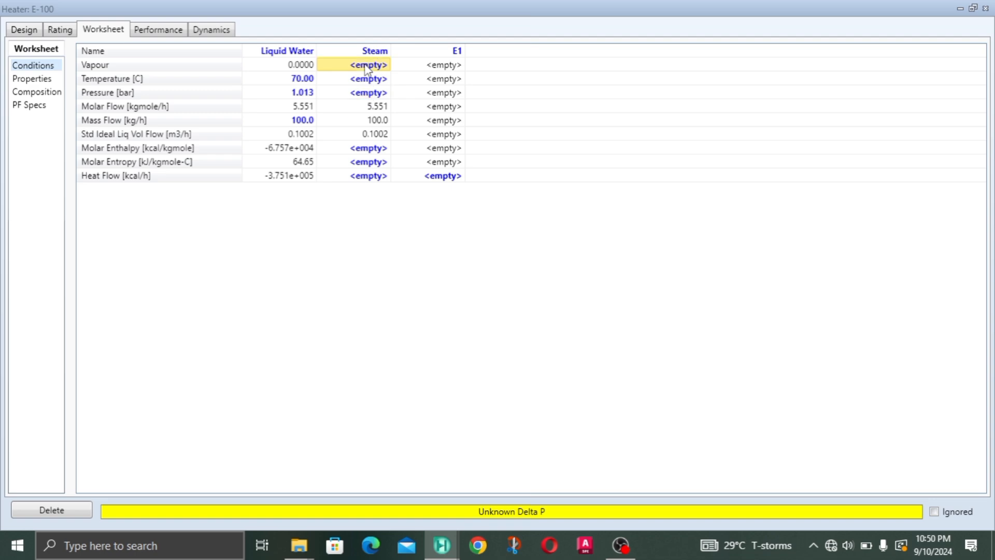
{"action": "left_click", "coordinate": [364, 95]}
{"action": "left_click", "coordinate": [369, 66]}
{"action": "type", "text": "1"}
{"action": "key", "text": "Return"}
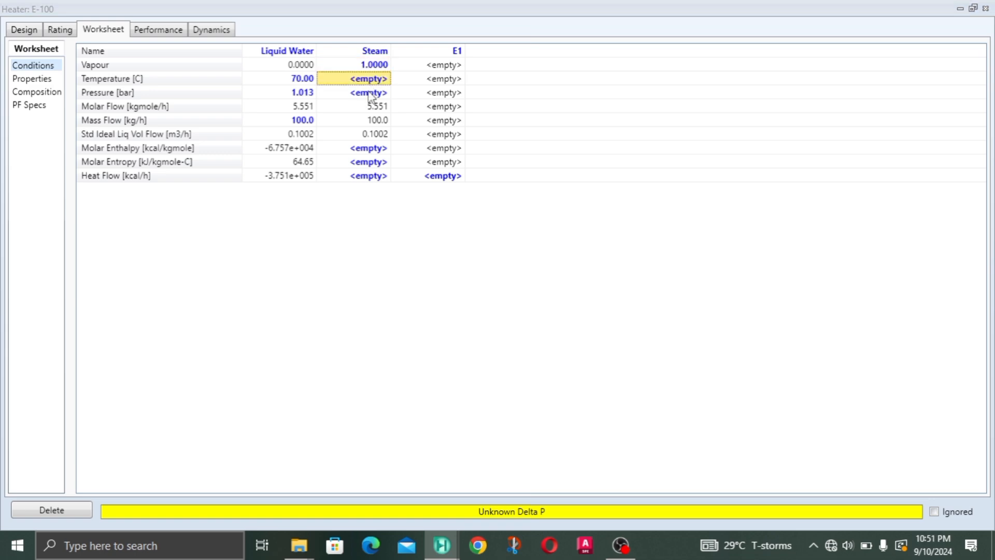
Set the Steam outlet's pressure to 1 atm, check its calculated conditions and close the heater.
{"action": "left_click", "coordinate": [369, 93]}
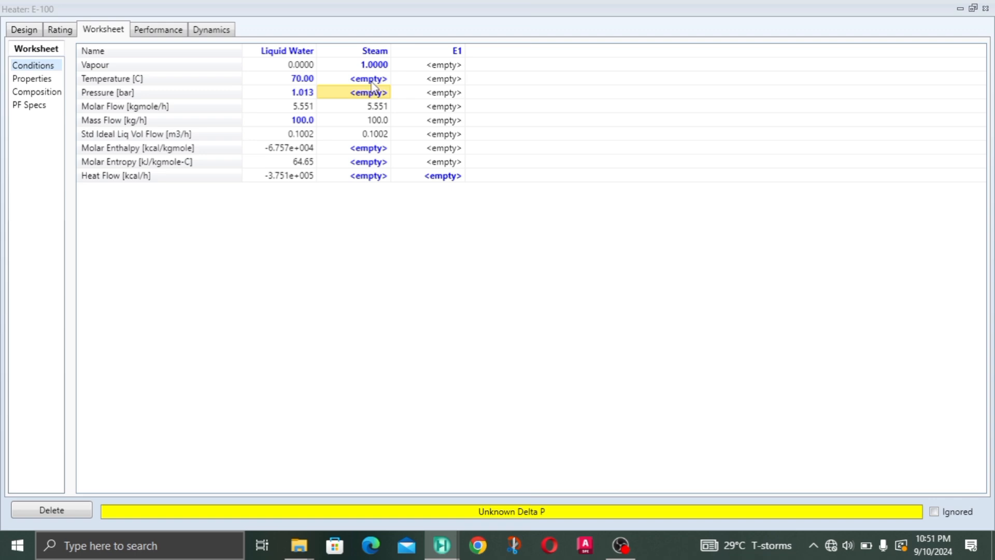
{"action": "left_click", "coordinate": [371, 83]}
{"action": "left_click", "coordinate": [367, 95]}
{"action": "type", "text": "1"}
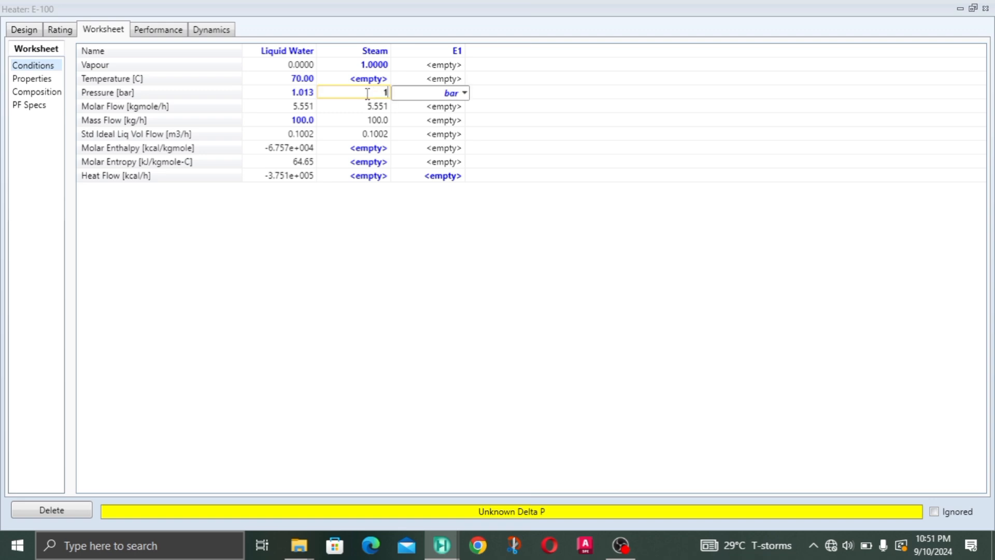
{"action": "left_click", "coordinate": [464, 94]}
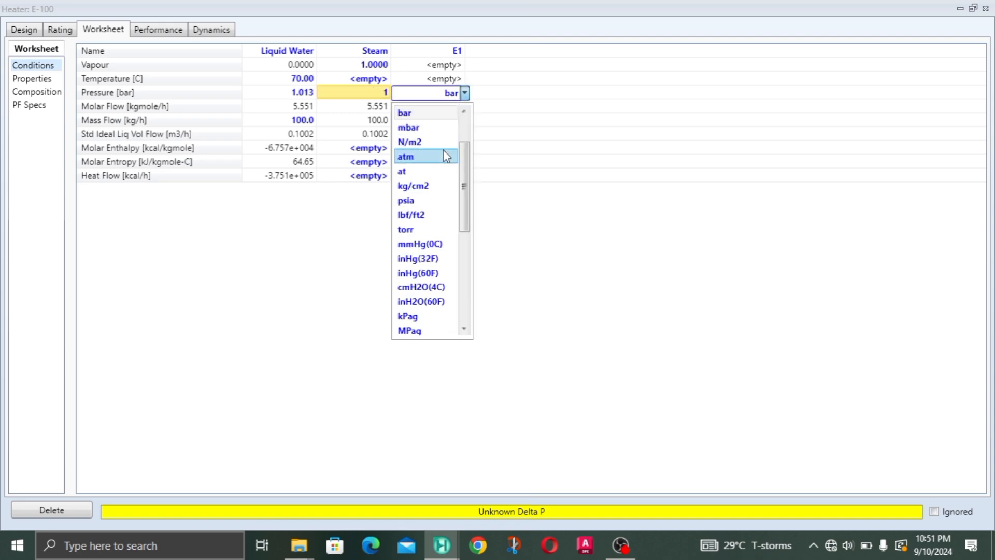
{"action": "left_click", "coordinate": [442, 161]}
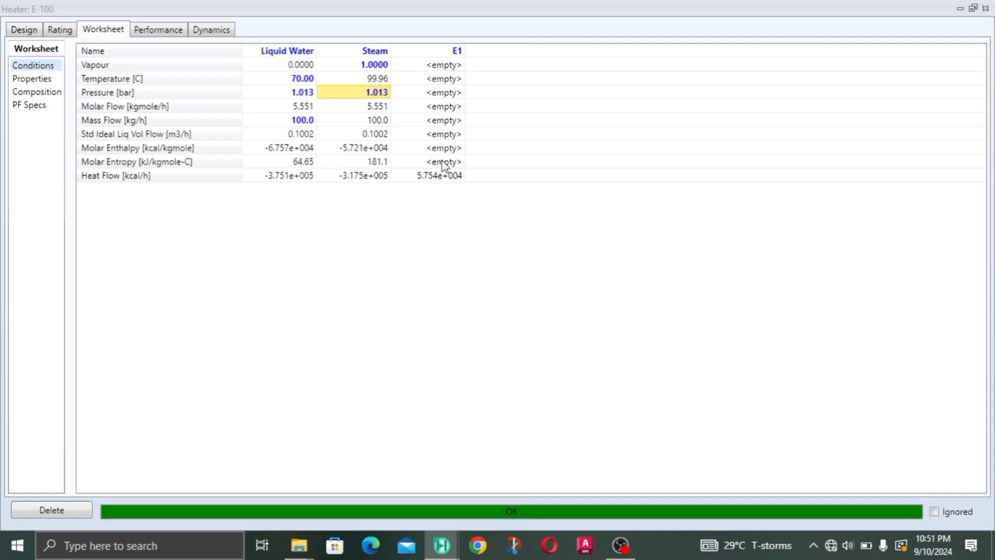
{"action": "left_click", "coordinate": [376, 106]}
{"action": "left_click", "coordinate": [374, 79]}
{"action": "left_click", "coordinate": [365, 108]}
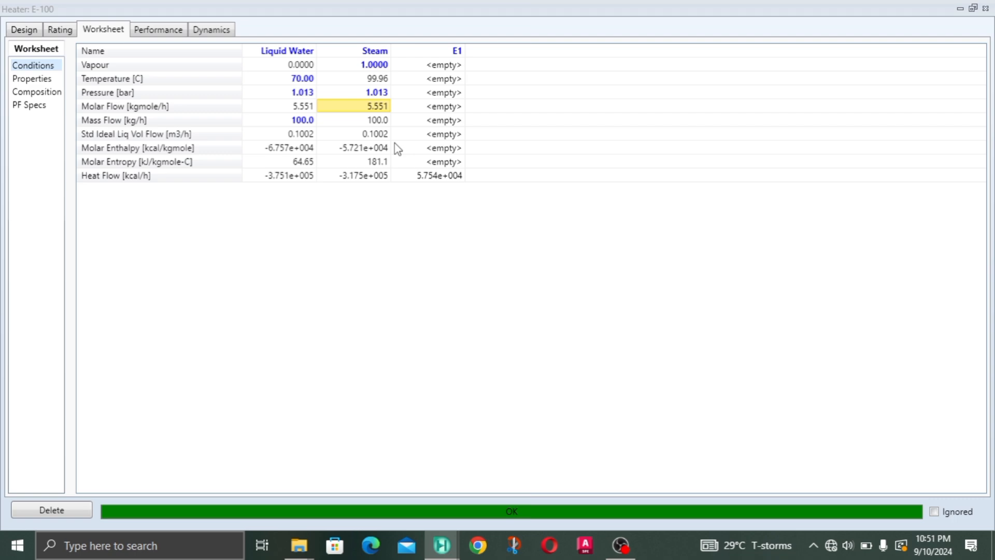
{"action": "left_click", "coordinate": [386, 65]}
{"action": "left_click", "coordinate": [985, 9]}
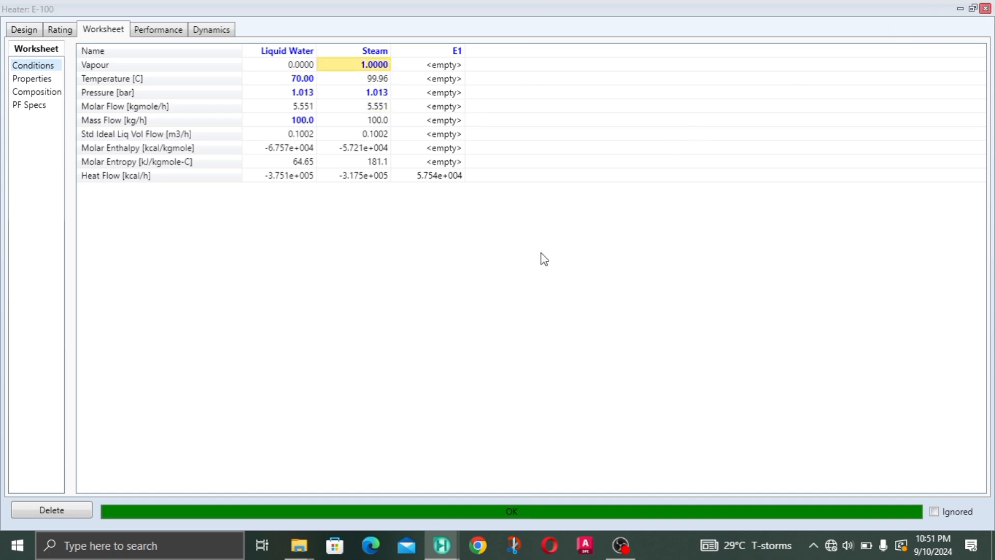
Tidy the flowsheet by placing E1 above the Steam stream and moving Liquid Water closer to the heater.
{"action": "left_click", "coordinate": [312, 273]}
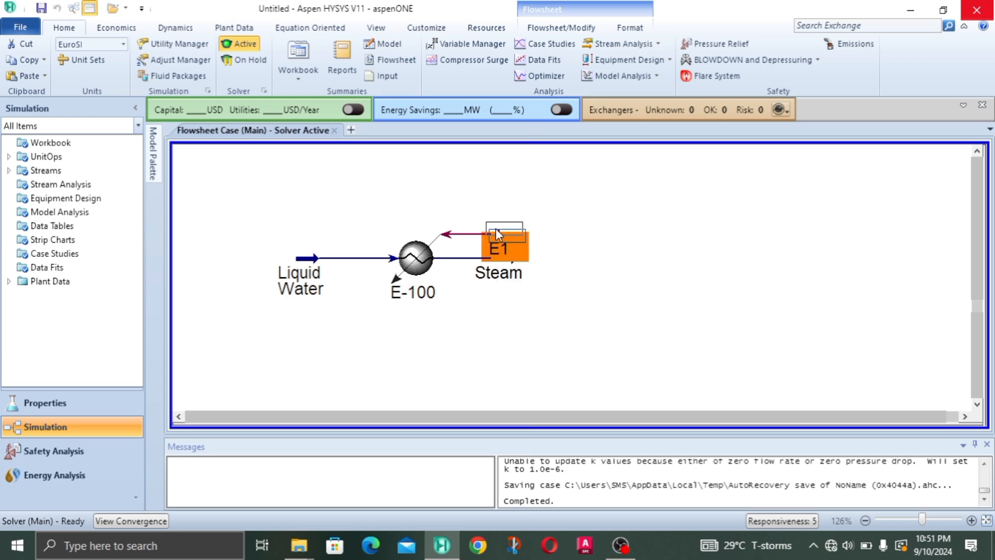
{"action": "left_click_drag", "start_coordinate": [479, 206], "coordinate": [503, 203]}
{"action": "left_click", "coordinate": [537, 204]}
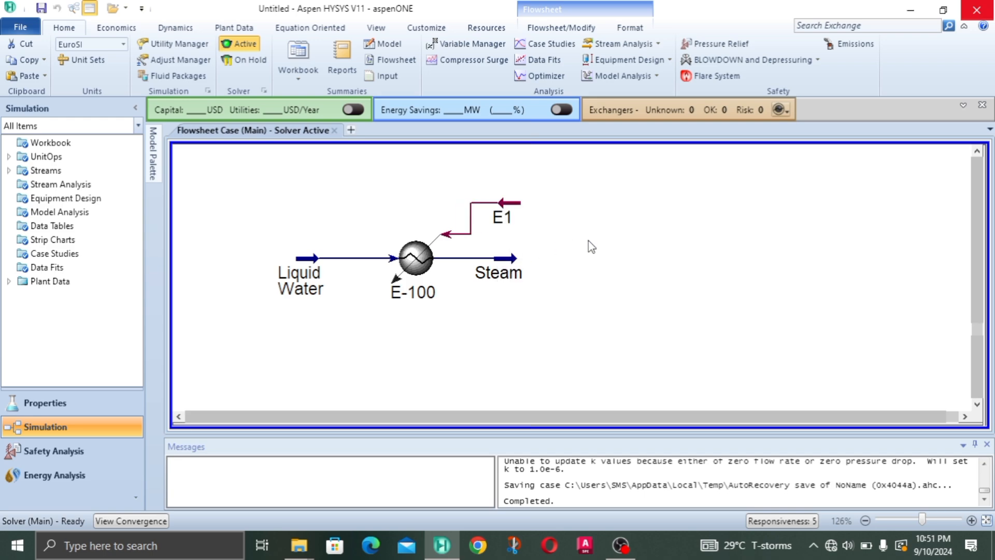
{"action": "left_click_drag", "start_coordinate": [307, 270], "coordinate": [324, 269]}
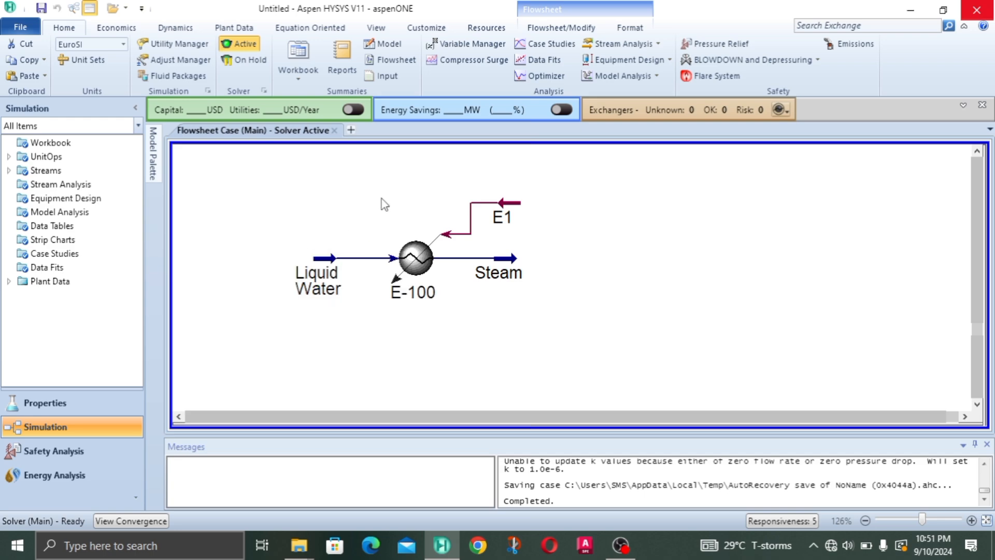